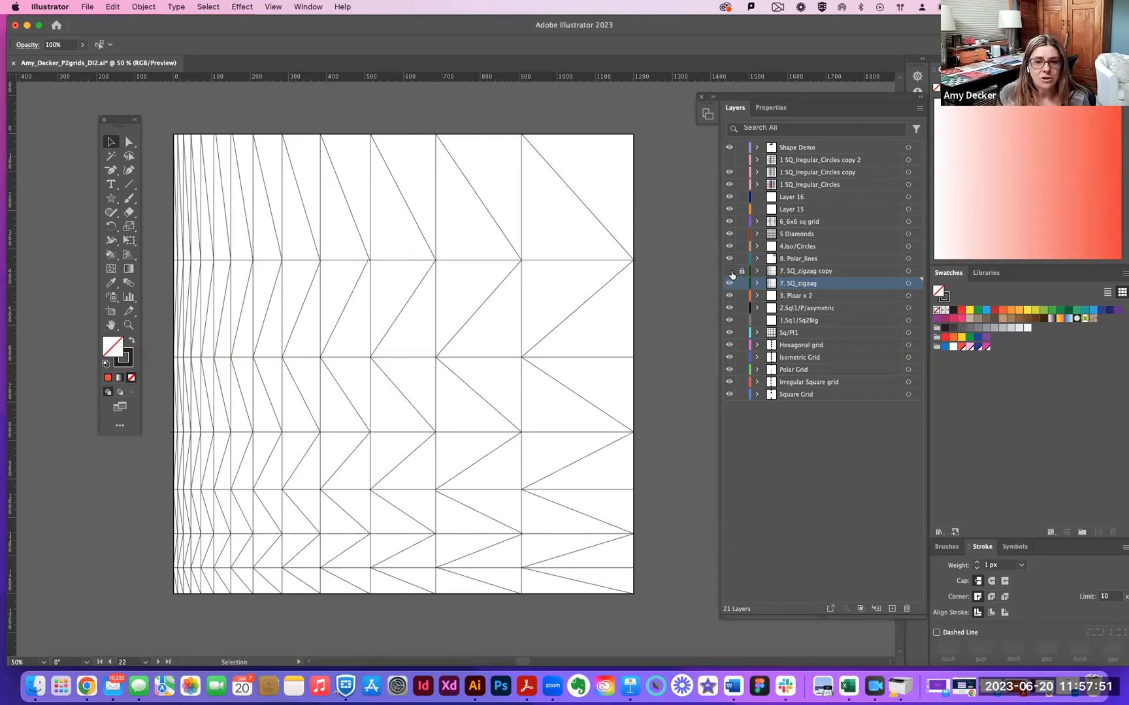
# Select all seven diagonal segments of the outermost zigzag in the grid's widest column.
pyautogui.click(547, 164)
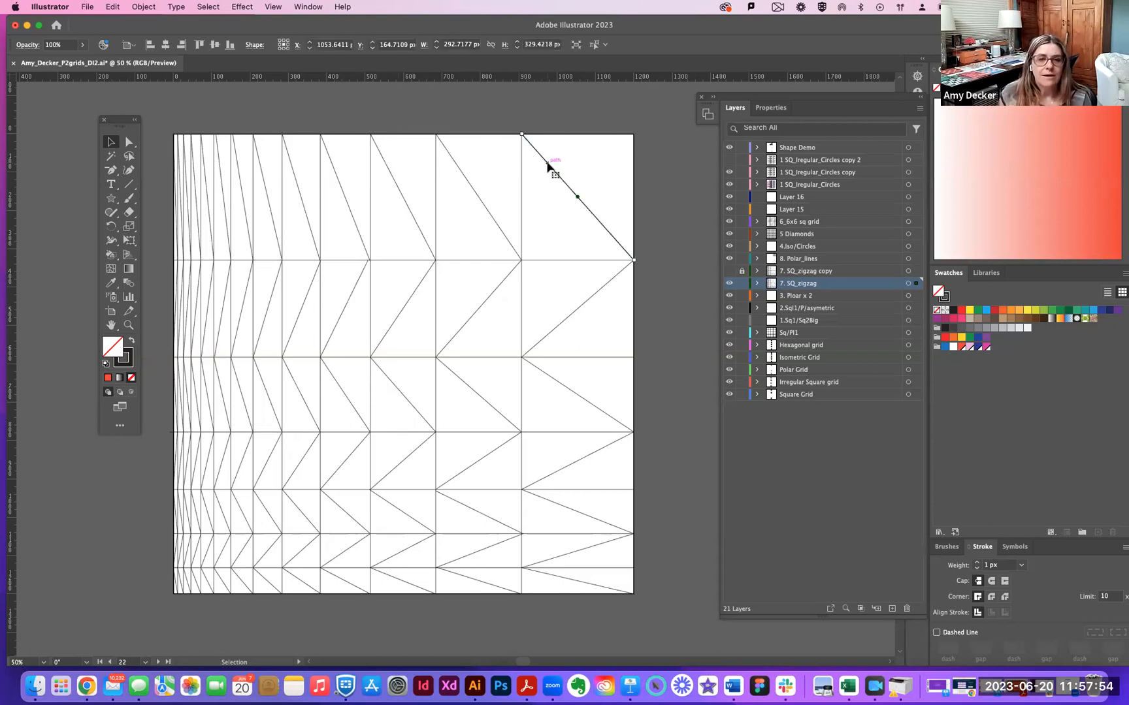
pyautogui.keyDown('shift'); pyautogui.click(593, 295); pyautogui.keyUp('shift')
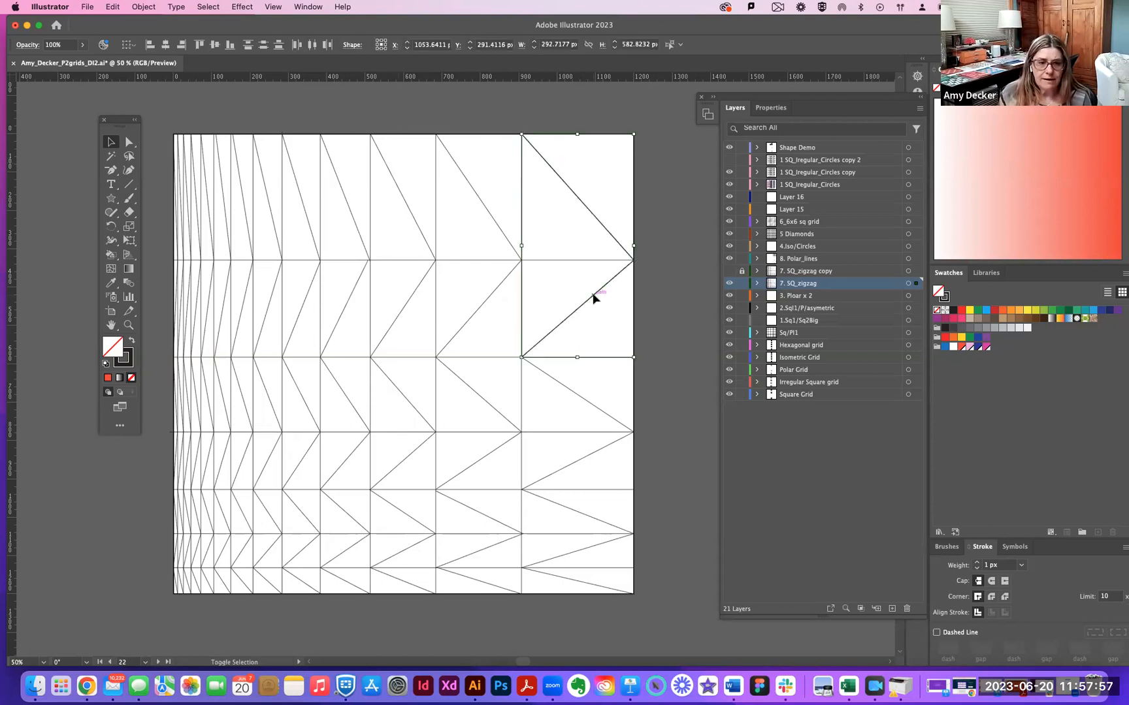
pyautogui.keyDown('shift'); pyautogui.click(575, 395); pyautogui.keyUp('shift')
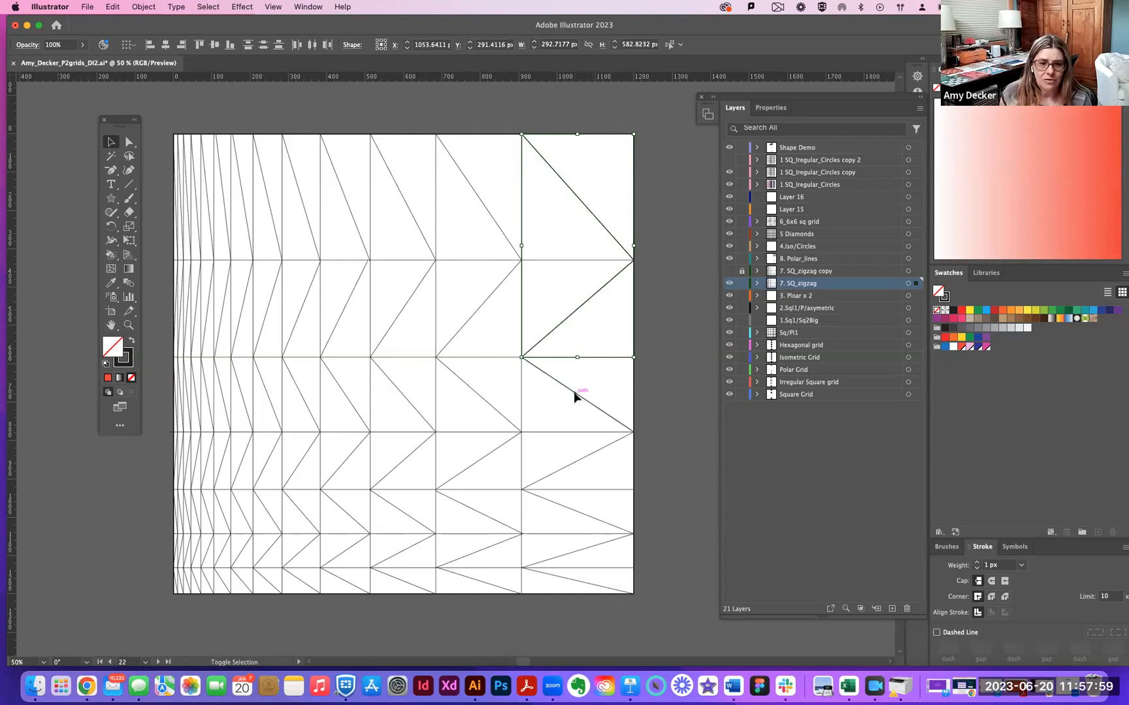
pyautogui.keyDown('shift'); pyautogui.click(590, 461); pyautogui.keyUp('shift')
pyautogui.keyDown('shift'); pyautogui.click(575, 512); pyautogui.keyUp('shift')
pyautogui.keyDown('shift'); pyautogui.click(576, 552); pyautogui.keyUp('shift')
pyautogui.keyDown('shift'); pyautogui.click(574, 585); pyautogui.keyUp('shift')
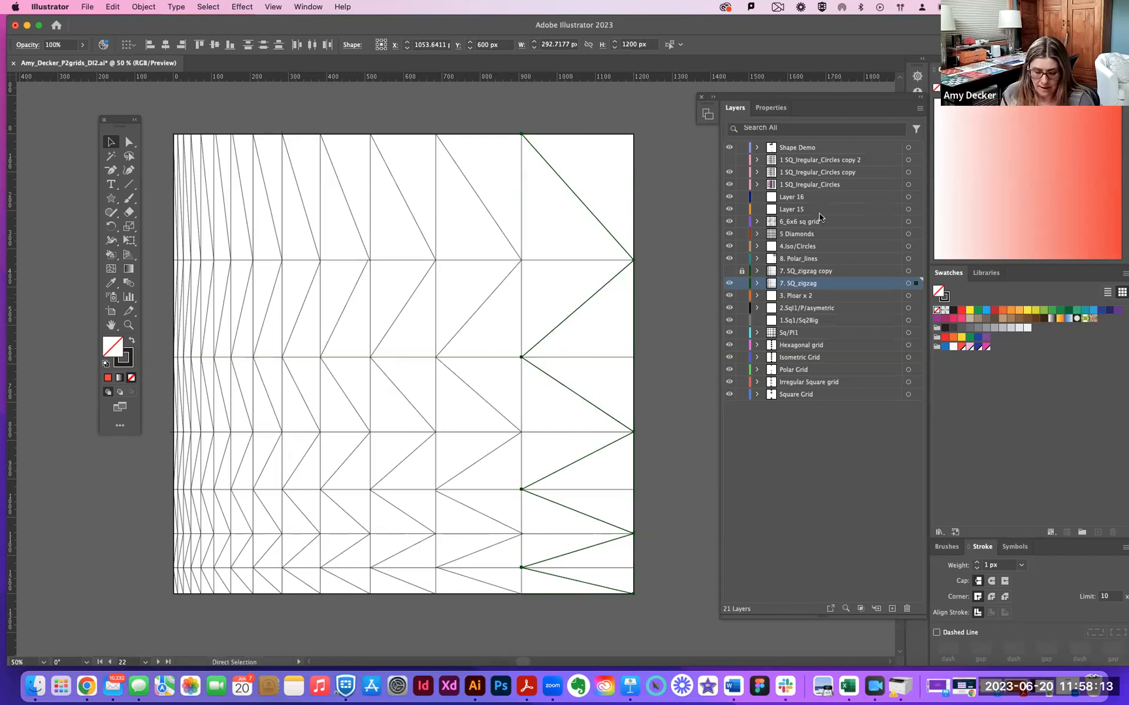
# Create a new layer and name it "Zig Zag Blend".
pyautogui.press('super+l')
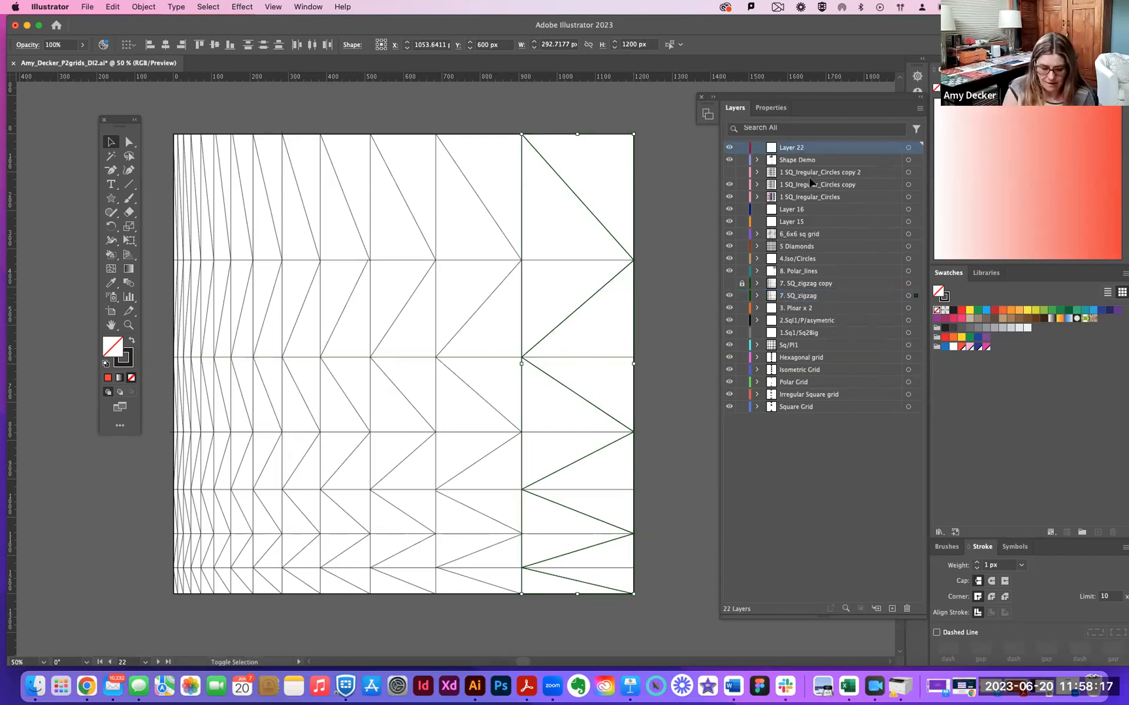
pyautogui.press('g')
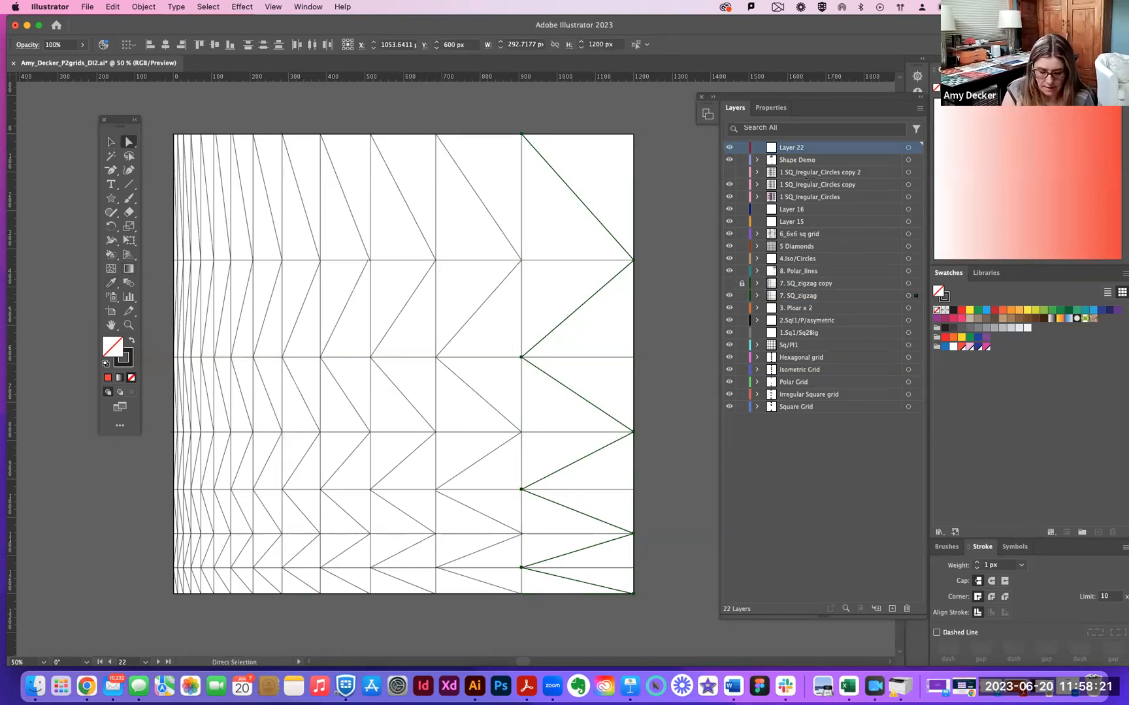
pyautogui.press('n')
pyautogui.press('d')
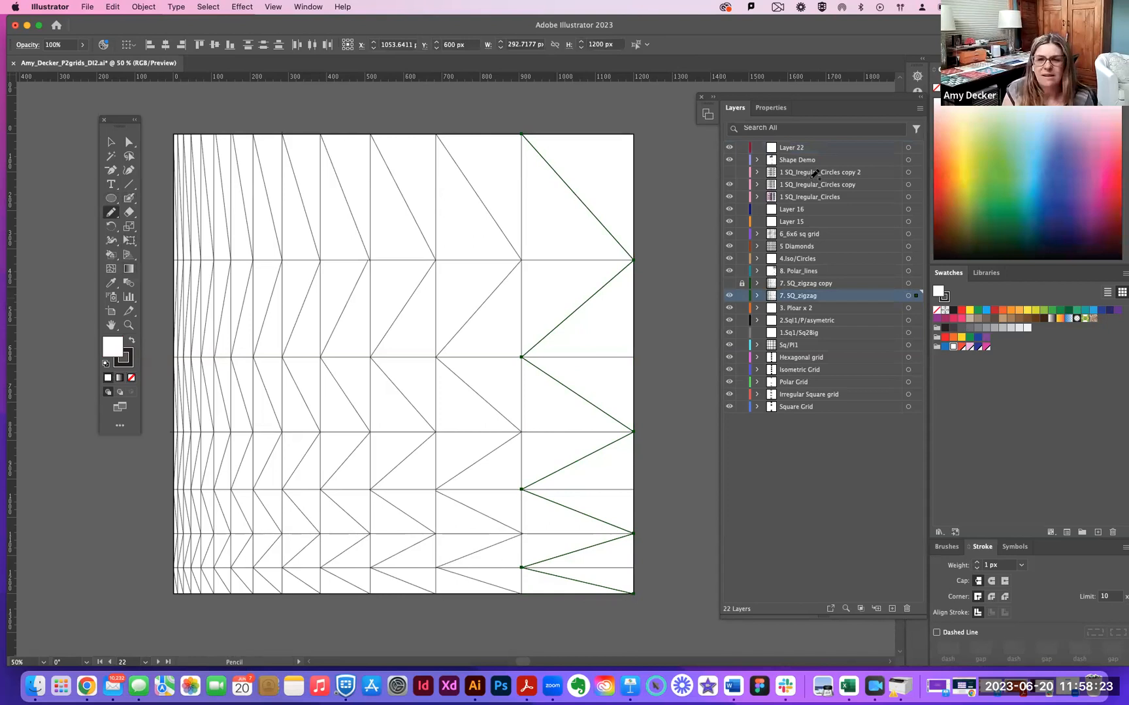
pyautogui.doubleClick(801, 147)
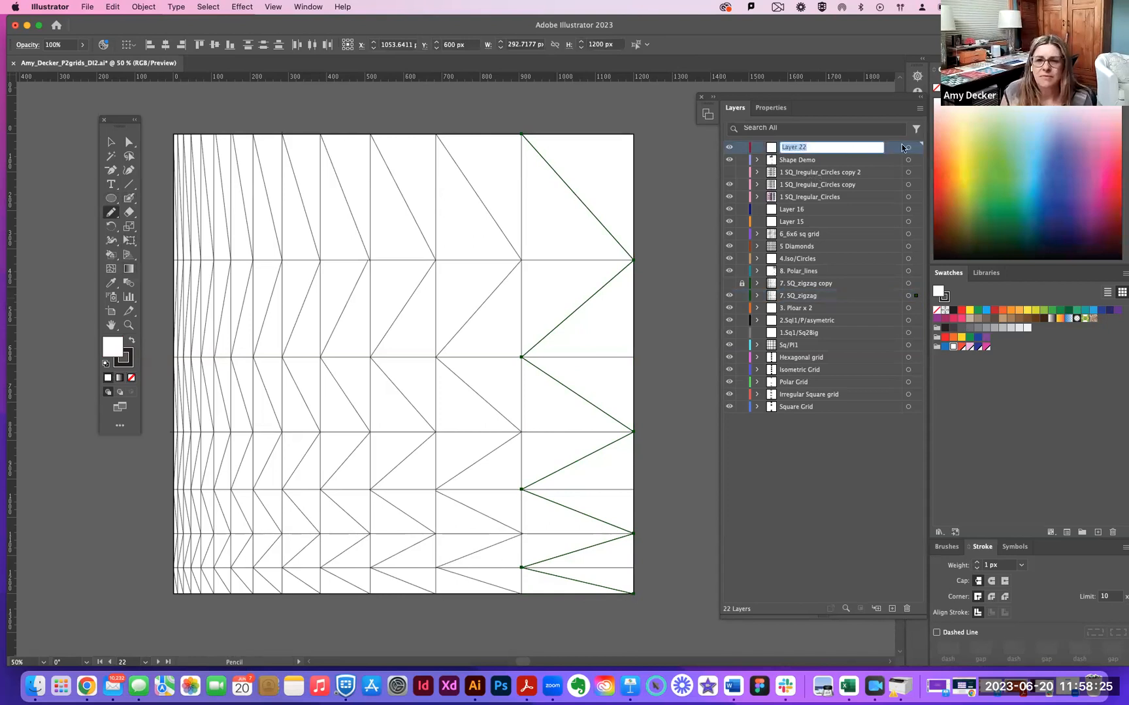
pyautogui.write('Zig Zag Blend')
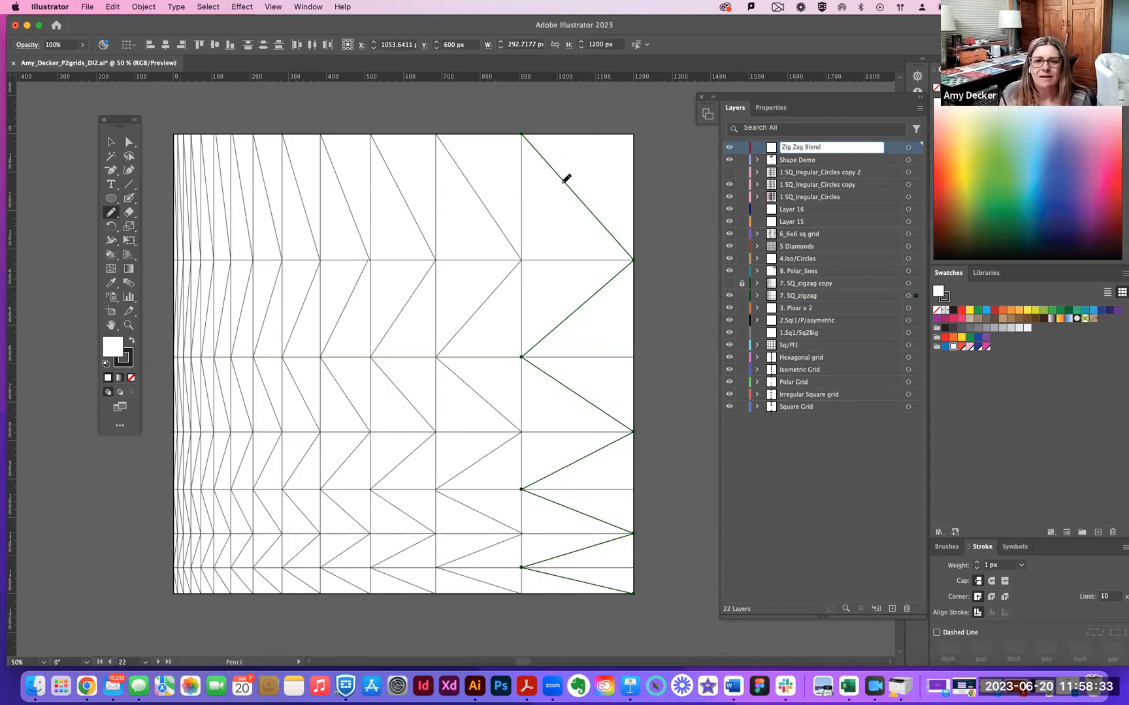
pyautogui.click(110, 145)
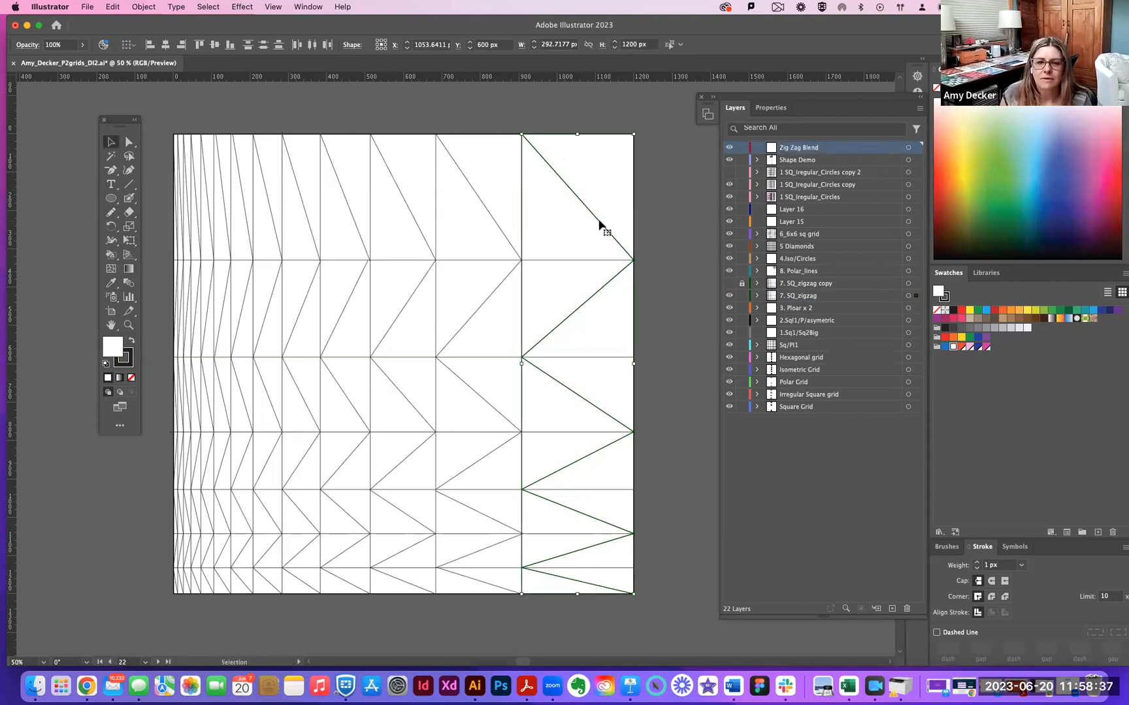
# Move the selected outer zigzag to the Zig Zag Blend layer and check it by hiding and reshowing the 7. SQ_zigzag layer.
pyautogui.moveTo(599, 221); pyautogui.dragTo(604, 222)
pyautogui.press('super+z')
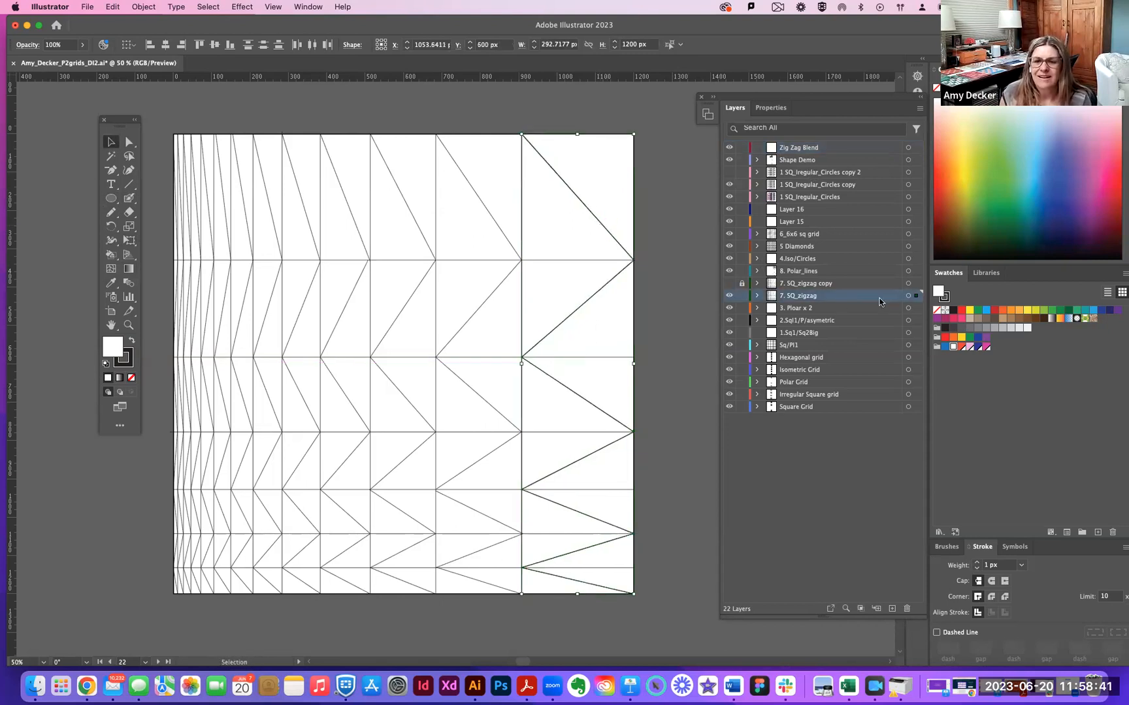
pyautogui.press('a')
pyautogui.press('v')
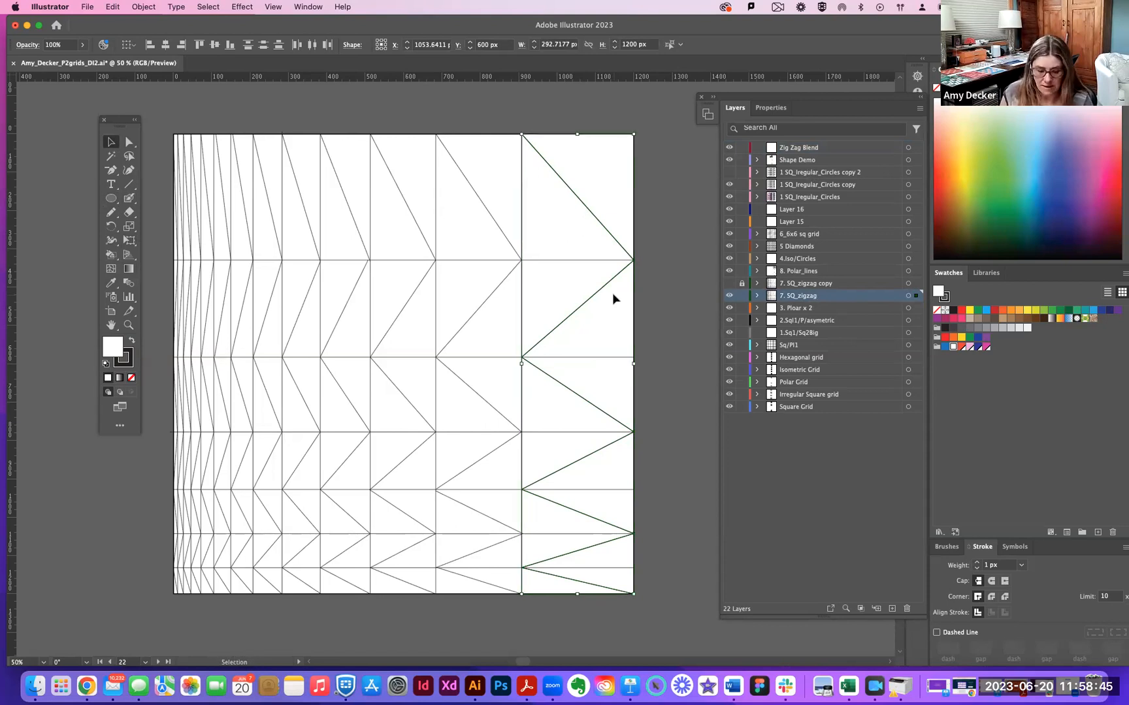
pyautogui.click(791, 148)
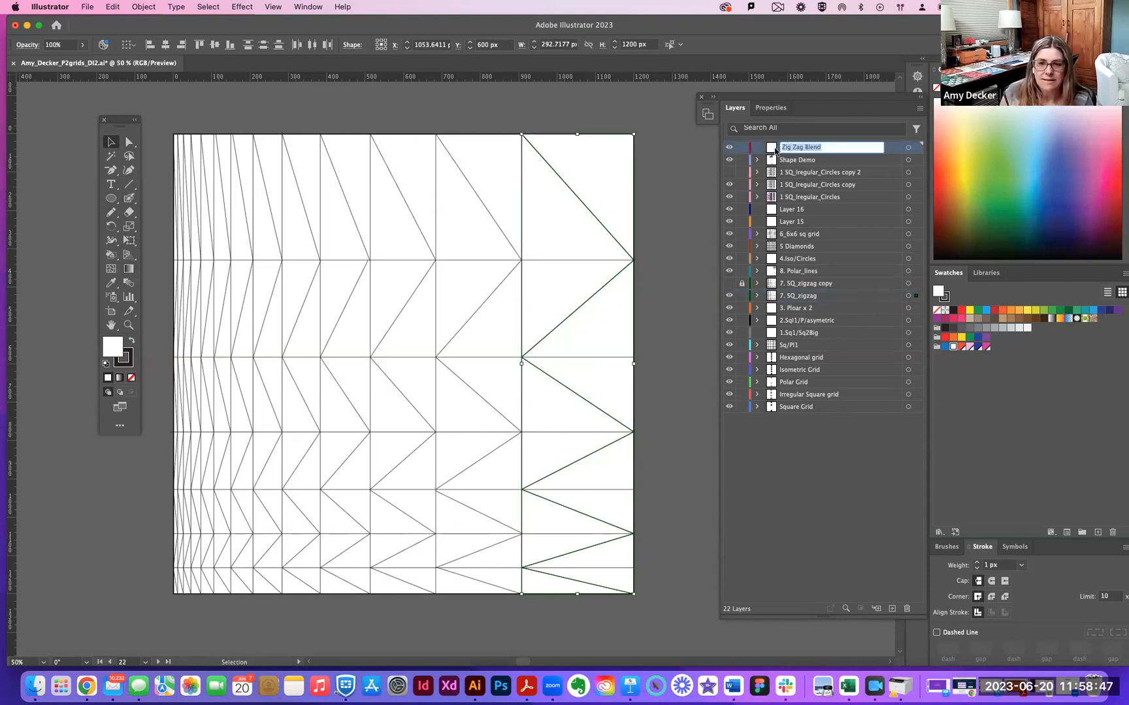
pyautogui.press('a')
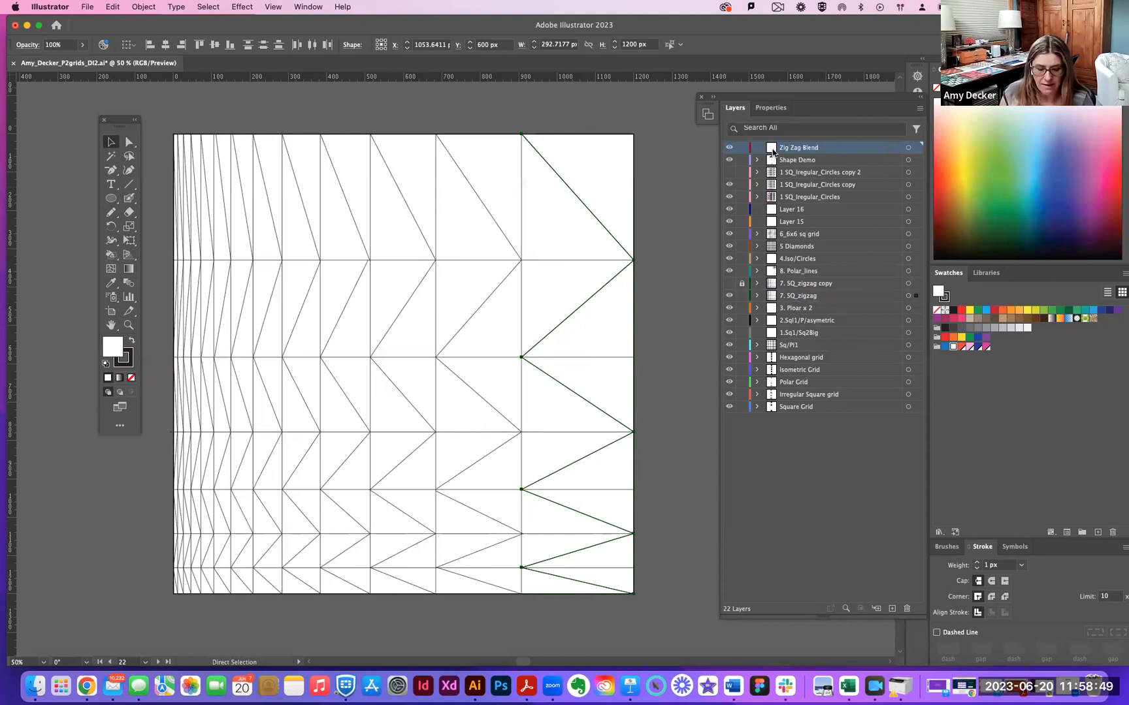
pyautogui.press('v')
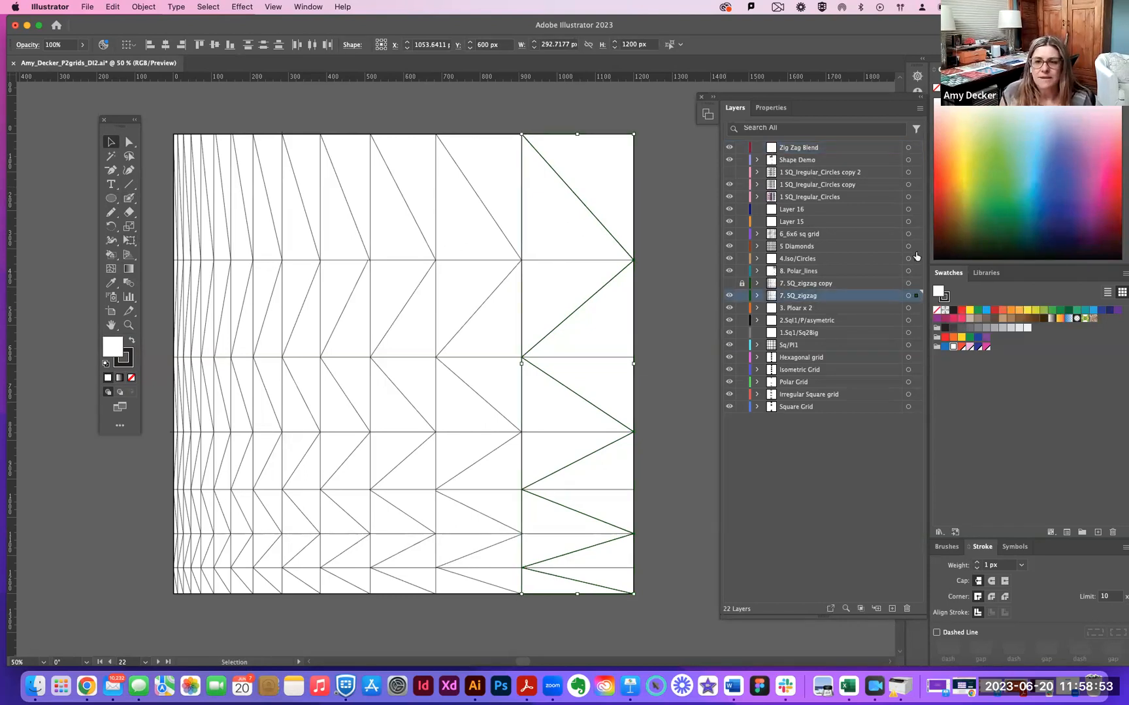
pyautogui.moveTo(915, 150); pyautogui.dragTo(916, 148)
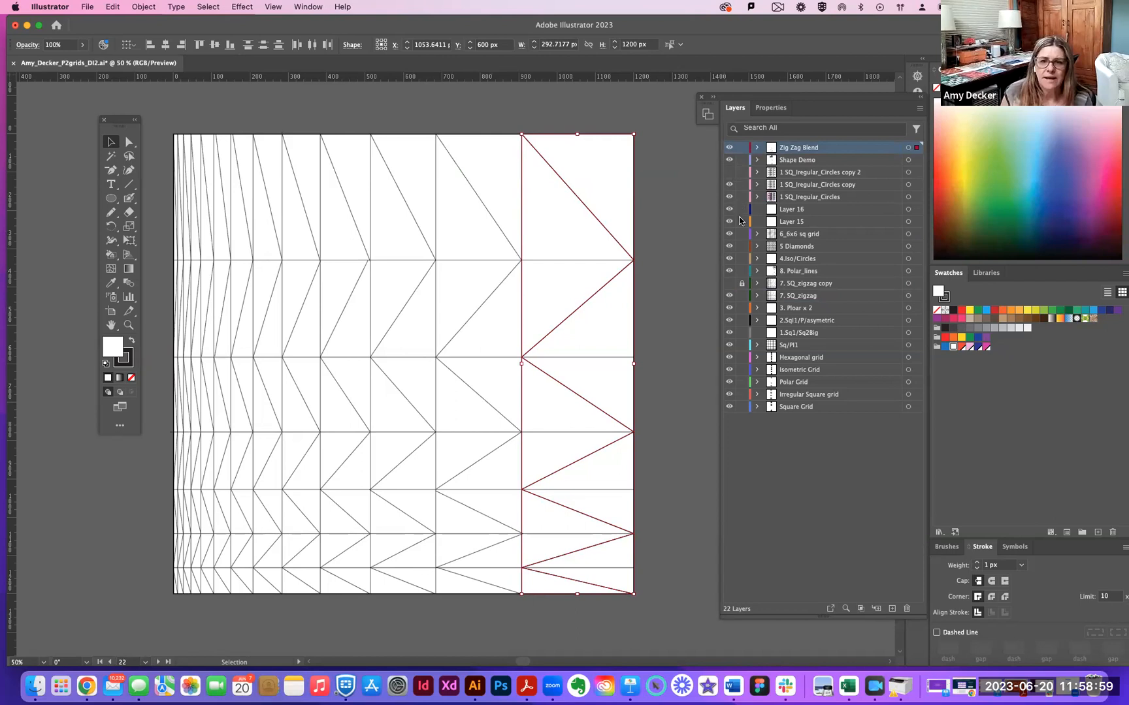
pyautogui.click(730, 298)
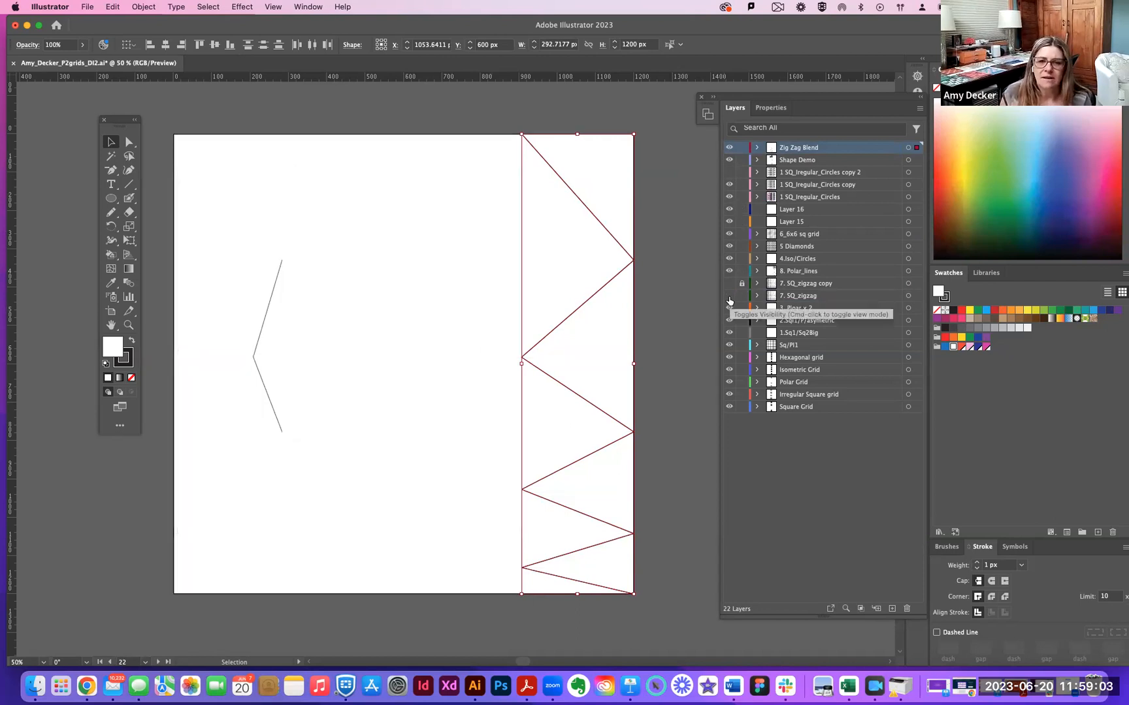
pyautogui.click(729, 298)
# Move the two stray chevron segments from the 8. Polar_lines layer to the 7. SQ_zigzag layer and deselect them.
pyautogui.click(268, 312)
pyautogui.click(267, 312)
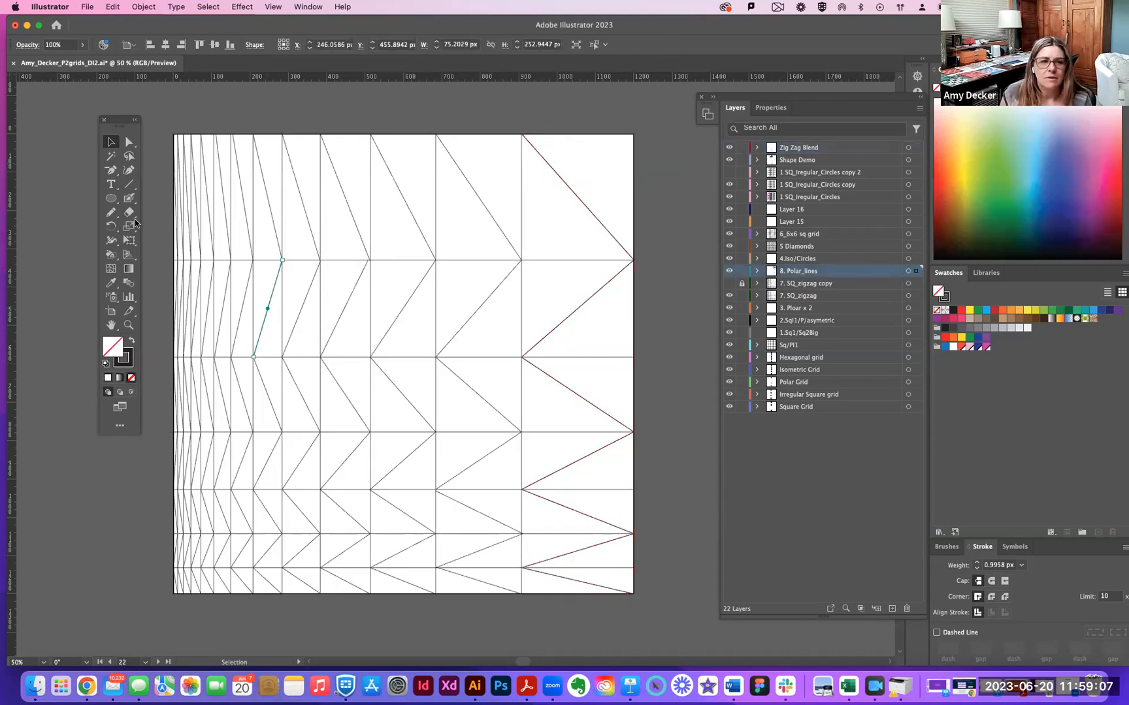
pyautogui.click(257, 371)
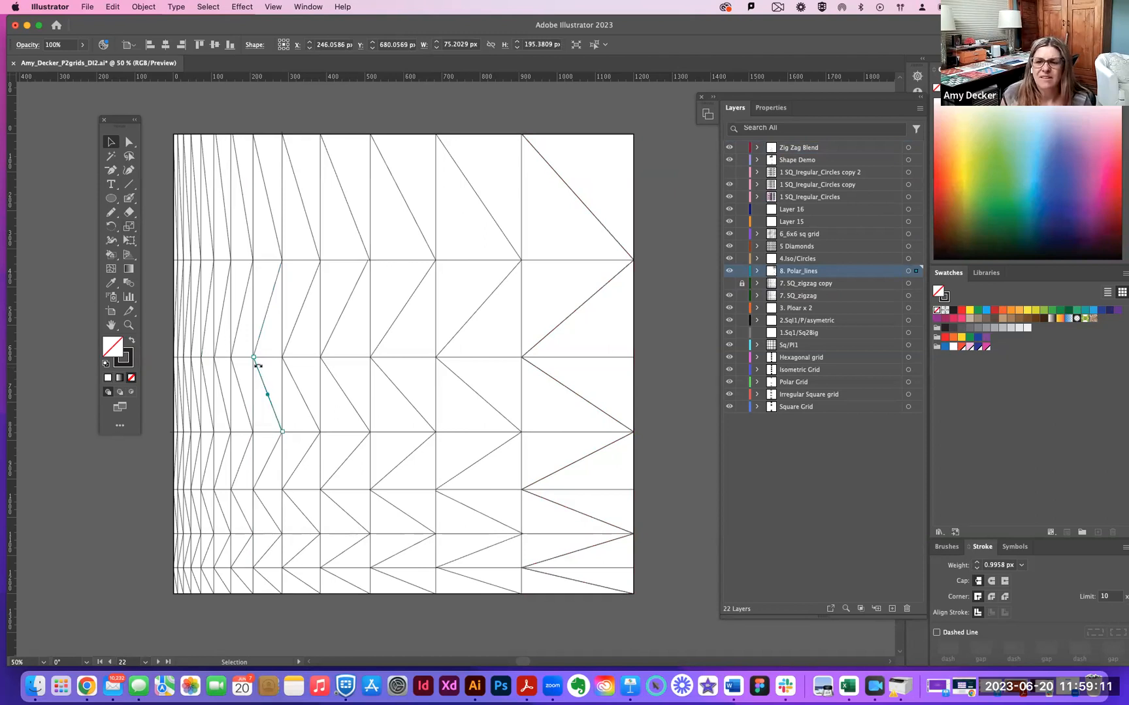
pyautogui.keyDown('shift'); pyautogui.click(258, 340); pyautogui.keyUp('shift')
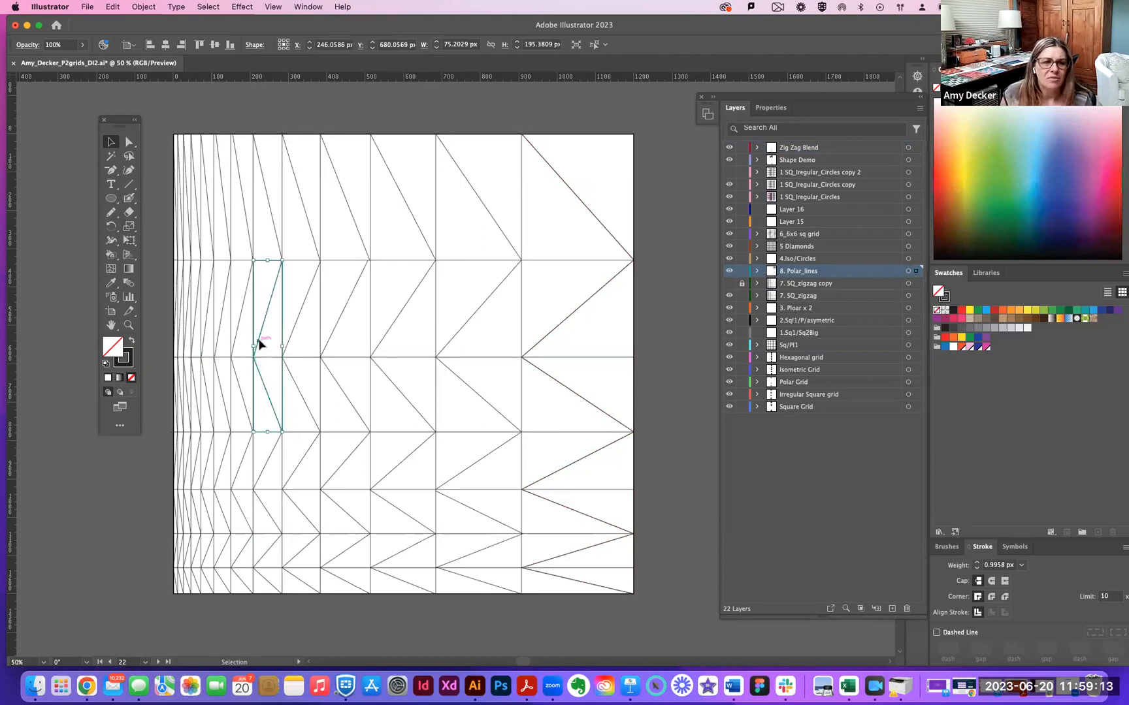
pyautogui.press('Delete')
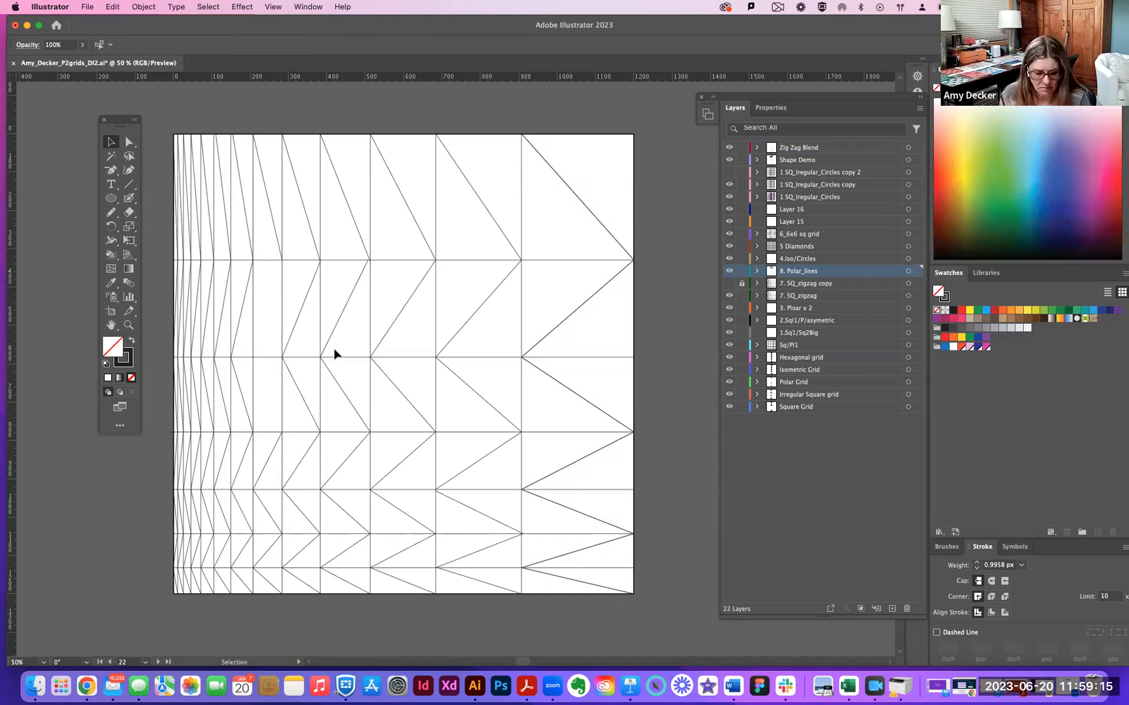
pyautogui.press('super+z')
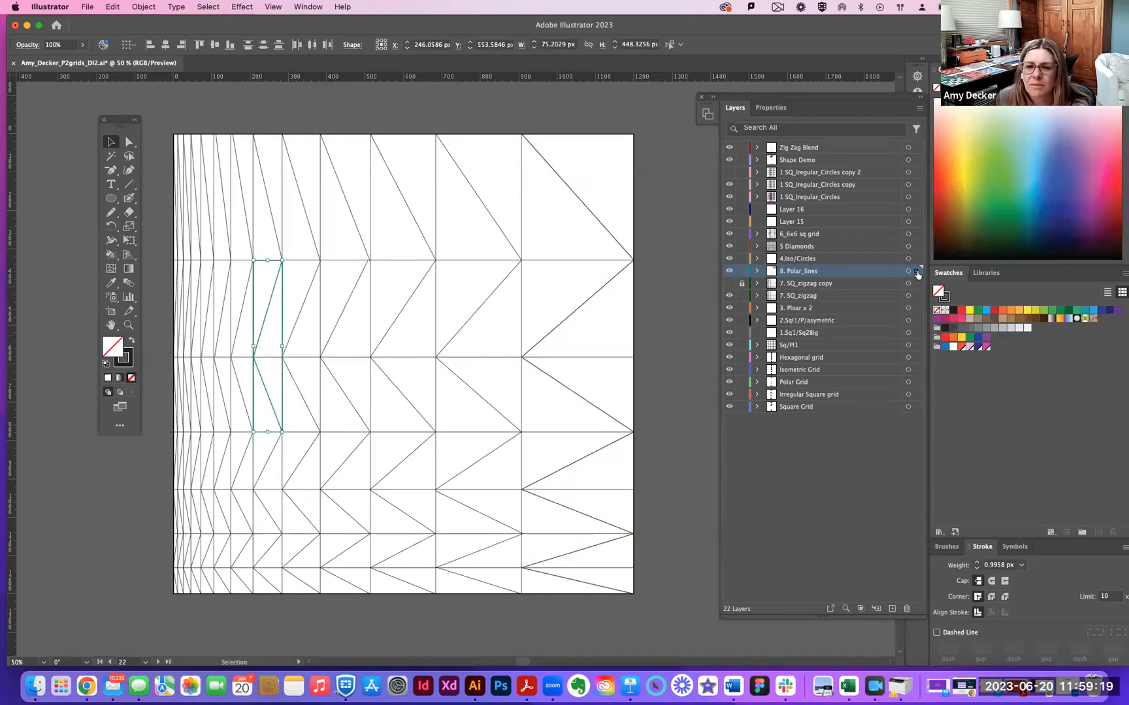
pyautogui.moveTo(917, 275); pyautogui.dragTo(916, 301)
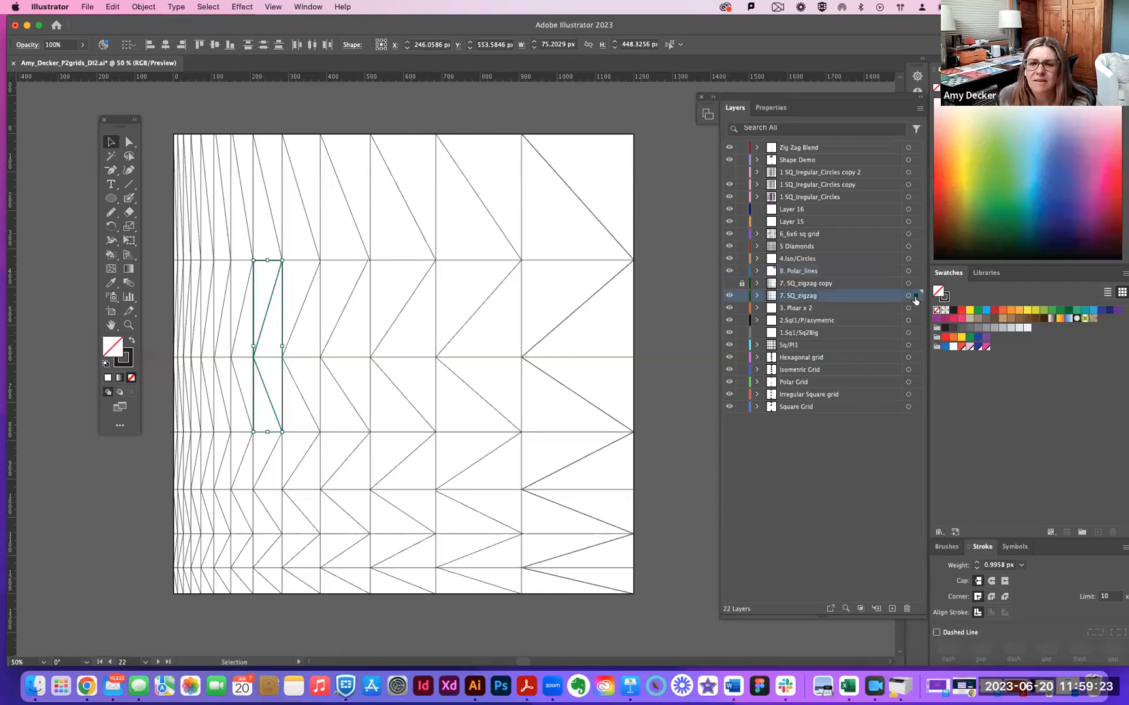
pyautogui.click(561, 215)
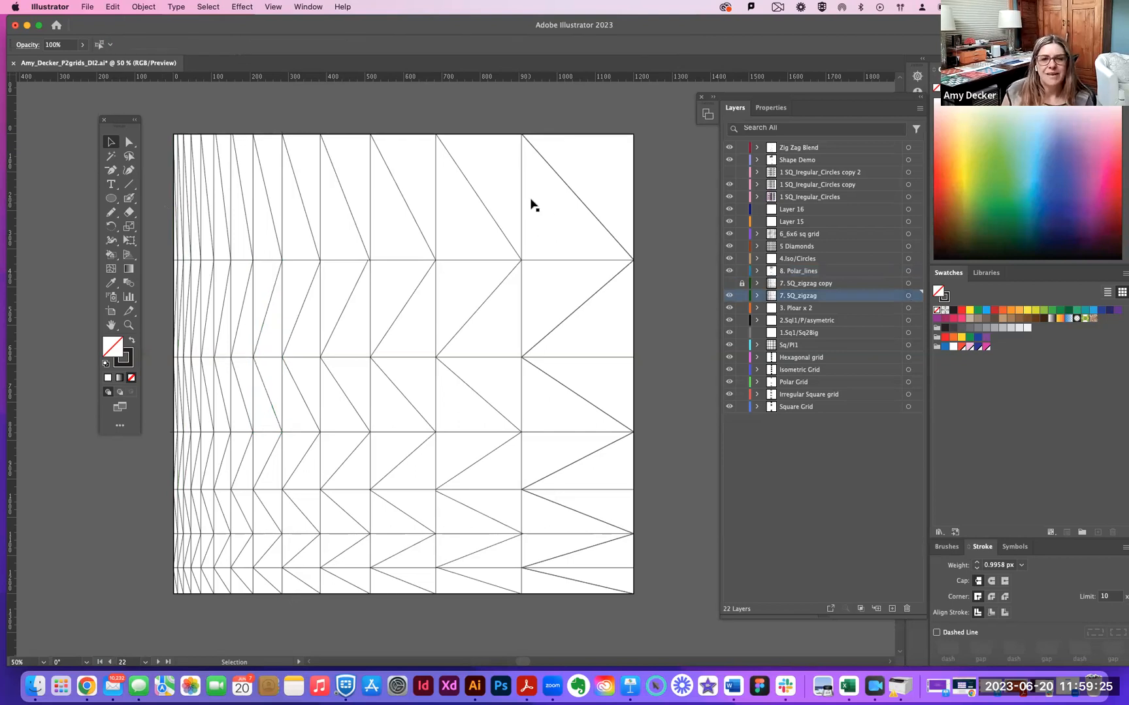
# Move the seven diagonal segments of the second-widest column's zigzag from 7. SQ_zigzag to the Zig Zag Blend layer.
pyautogui.click(490, 214)
pyautogui.keyDown('shift'); pyautogui.click(484, 305); pyautogui.keyUp('shift')
pyautogui.keyDown('shift'); pyautogui.click(467, 386); pyautogui.keyUp('shift')
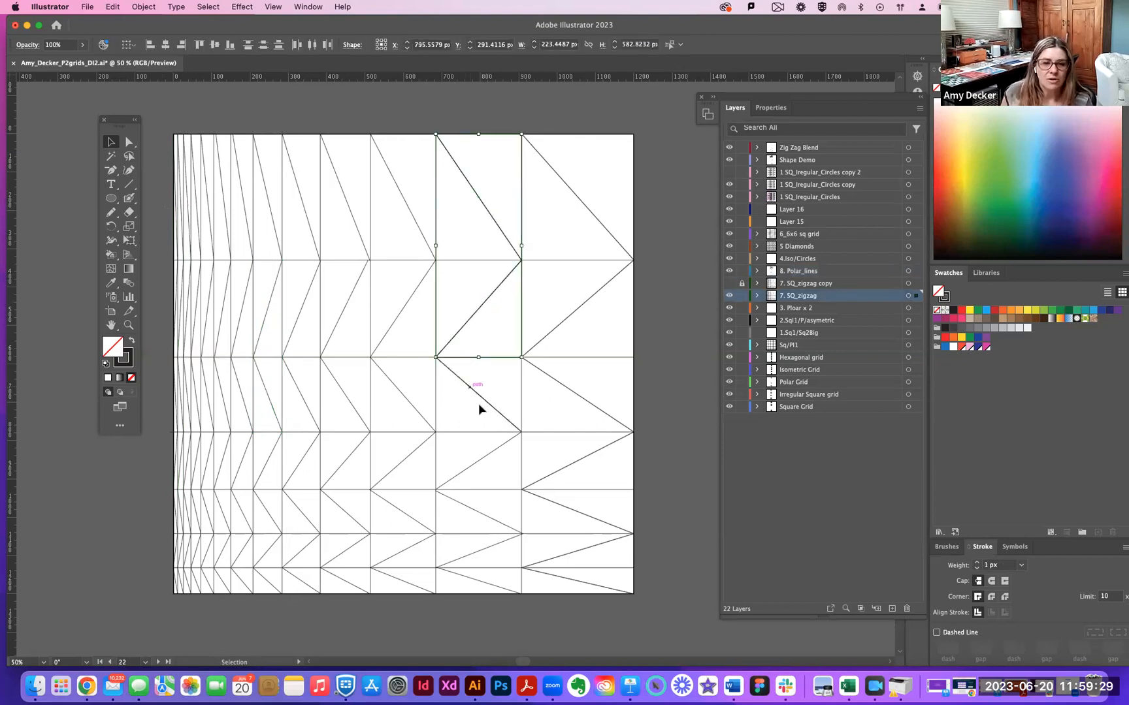
pyautogui.keyDown('shift'); pyautogui.click(475, 466); pyautogui.keyUp('shift')
pyautogui.keyDown('shift'); pyautogui.click(473, 511); pyautogui.keyUp('shift')
pyautogui.keyDown('shift'); pyautogui.click(484, 552); pyautogui.keyUp('shift')
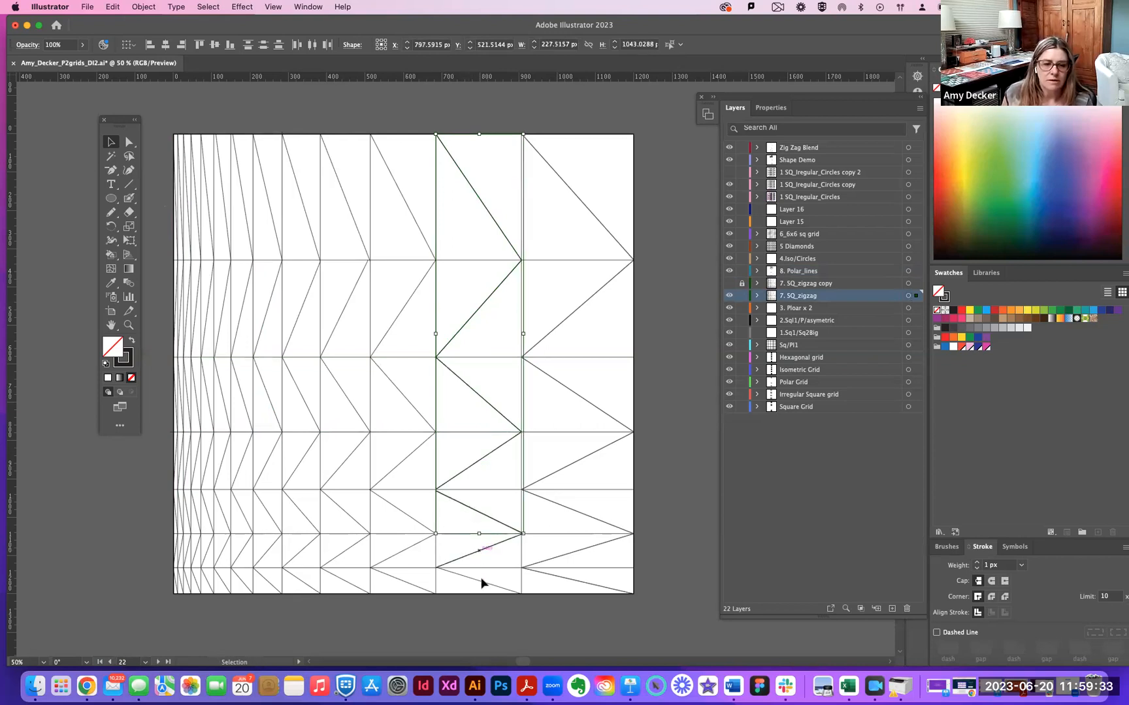
pyautogui.keyDown('shift'); pyautogui.click(491, 586); pyautogui.keyUp('shift')
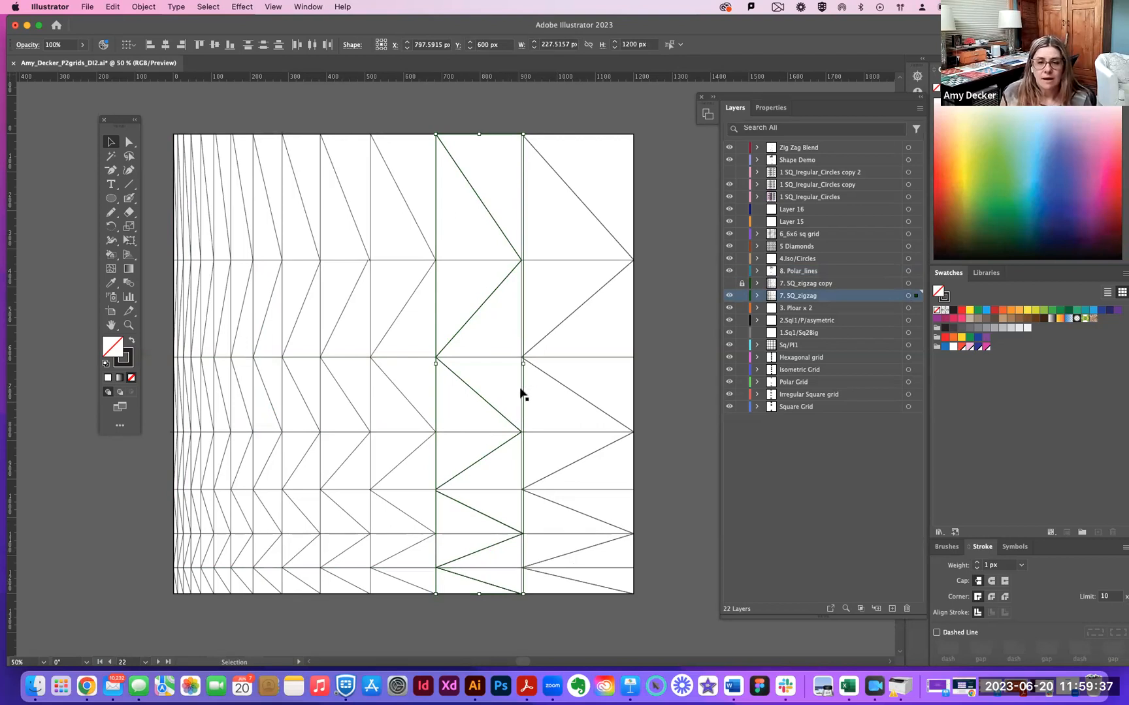
pyautogui.press('a')
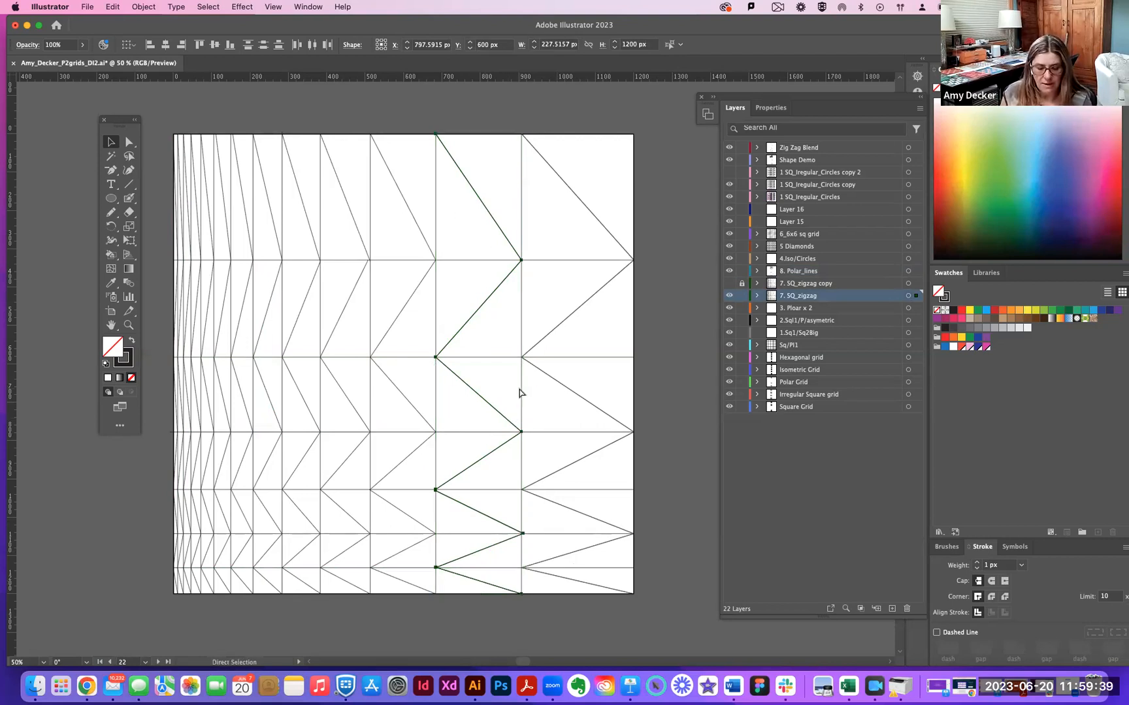
pyautogui.press('v')
pyautogui.moveTo(915, 298); pyautogui.dragTo(916, 148)
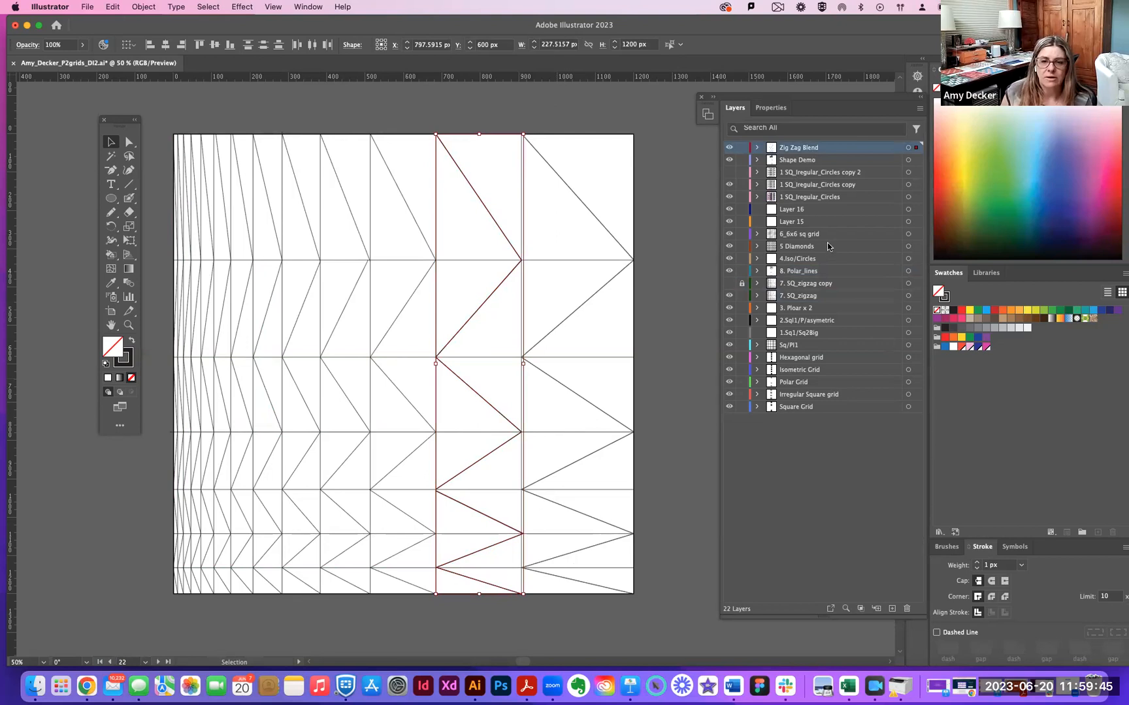
# Hide the 7. SQ_zigzag layer and select the outer zigzag along the artboard's edge.
pyautogui.click(729, 295)
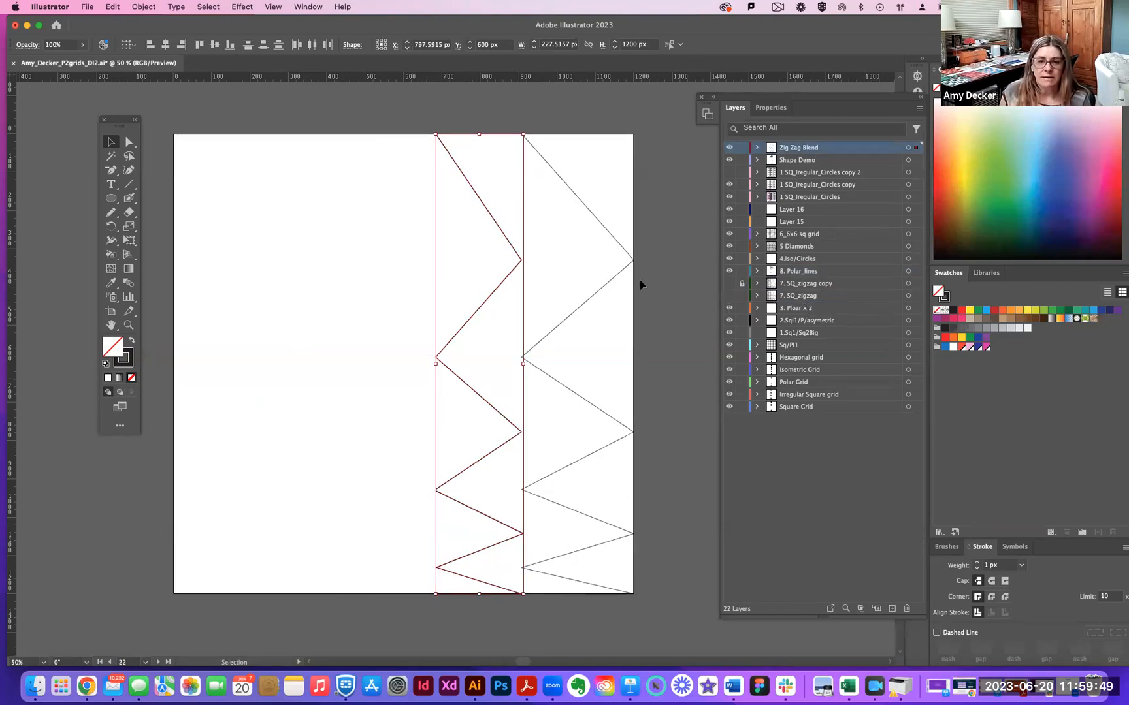
pyautogui.click(675, 295)
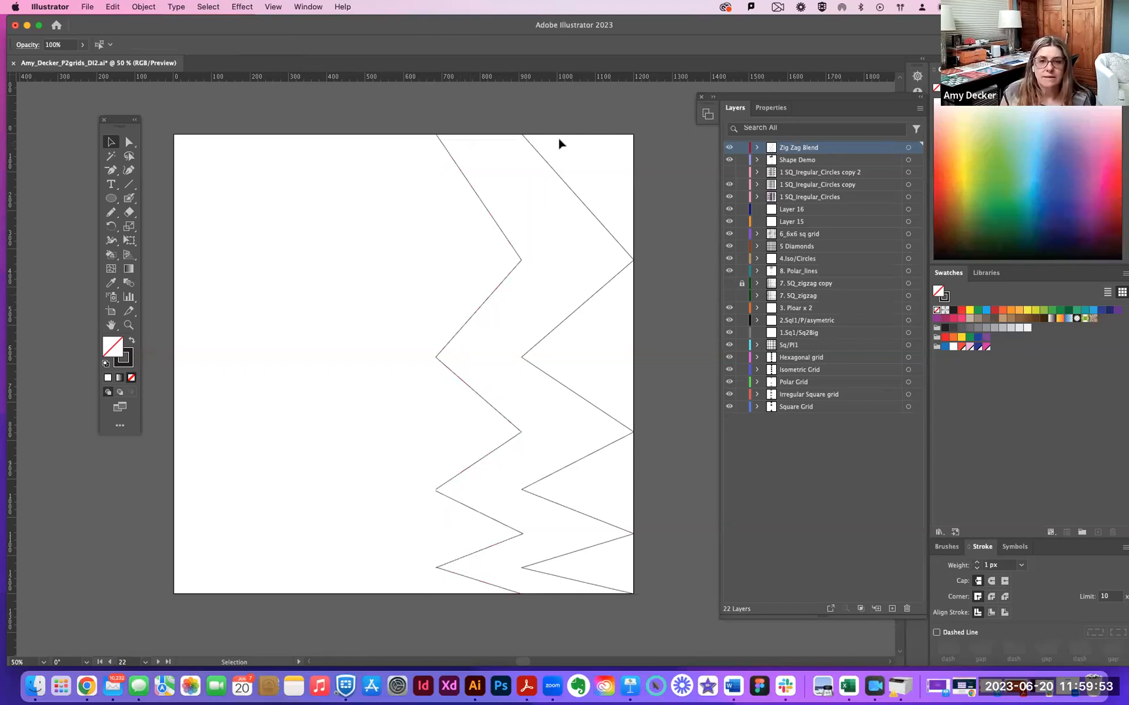
pyautogui.click(601, 225)
pyautogui.moveTo(606, 165); pyautogui.dragTo(589, 600)
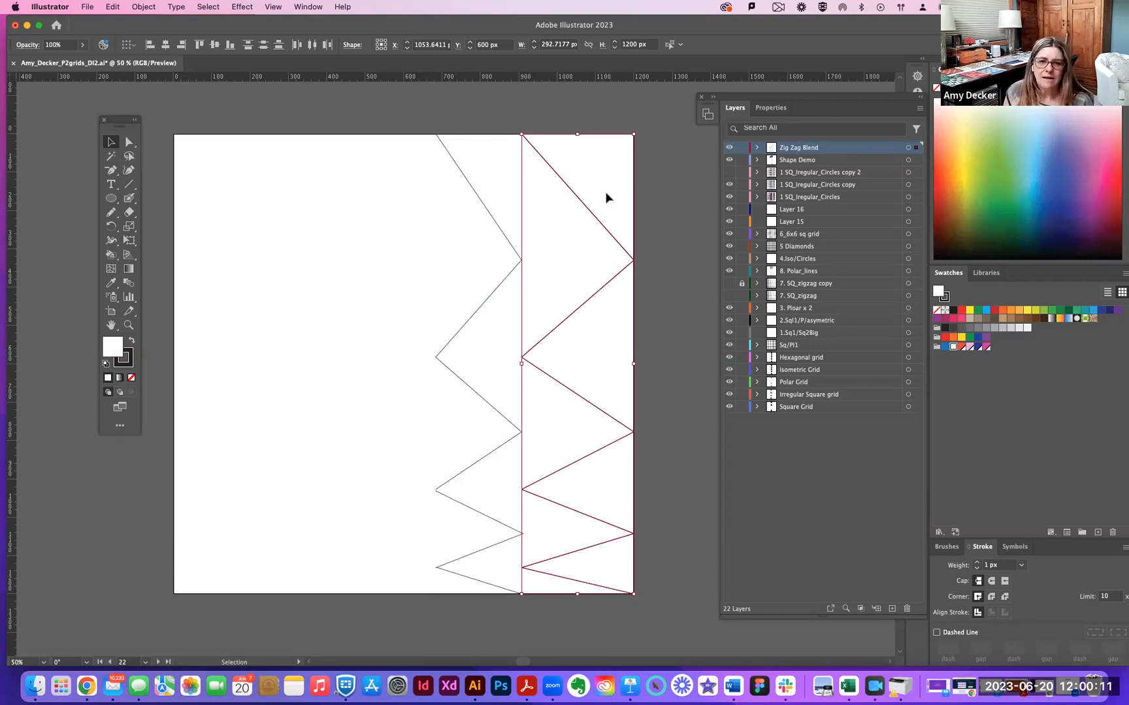
pyautogui.click(652, 261)
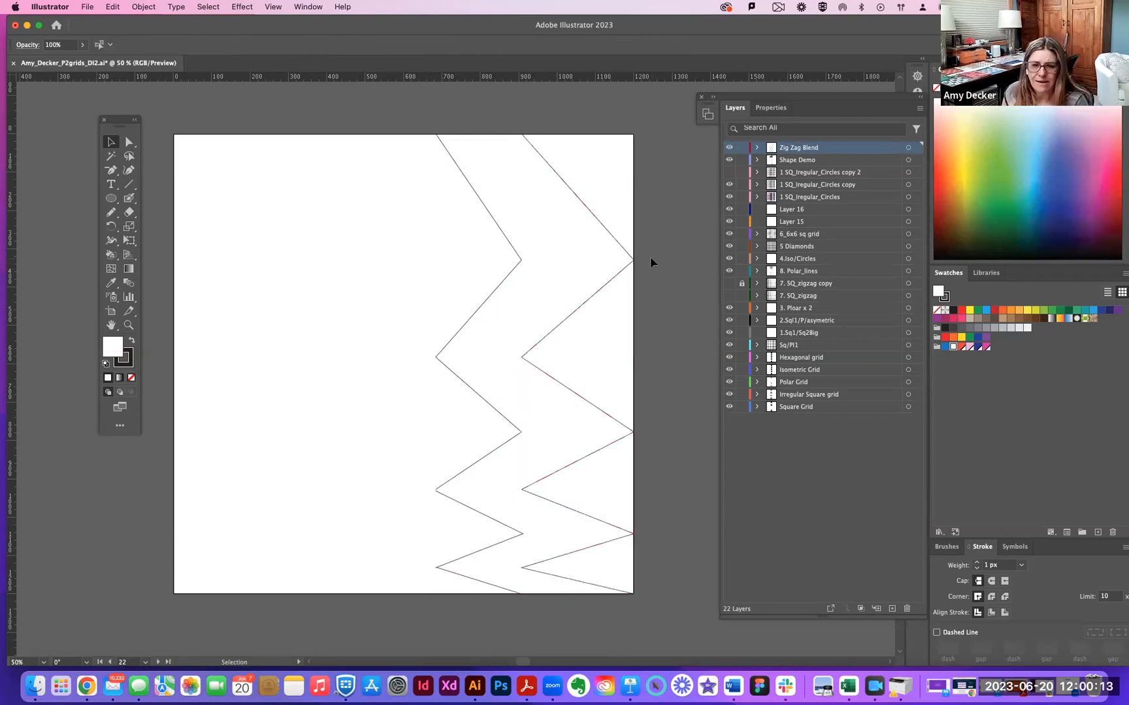
pyautogui.scroll(-3, 614, 517)
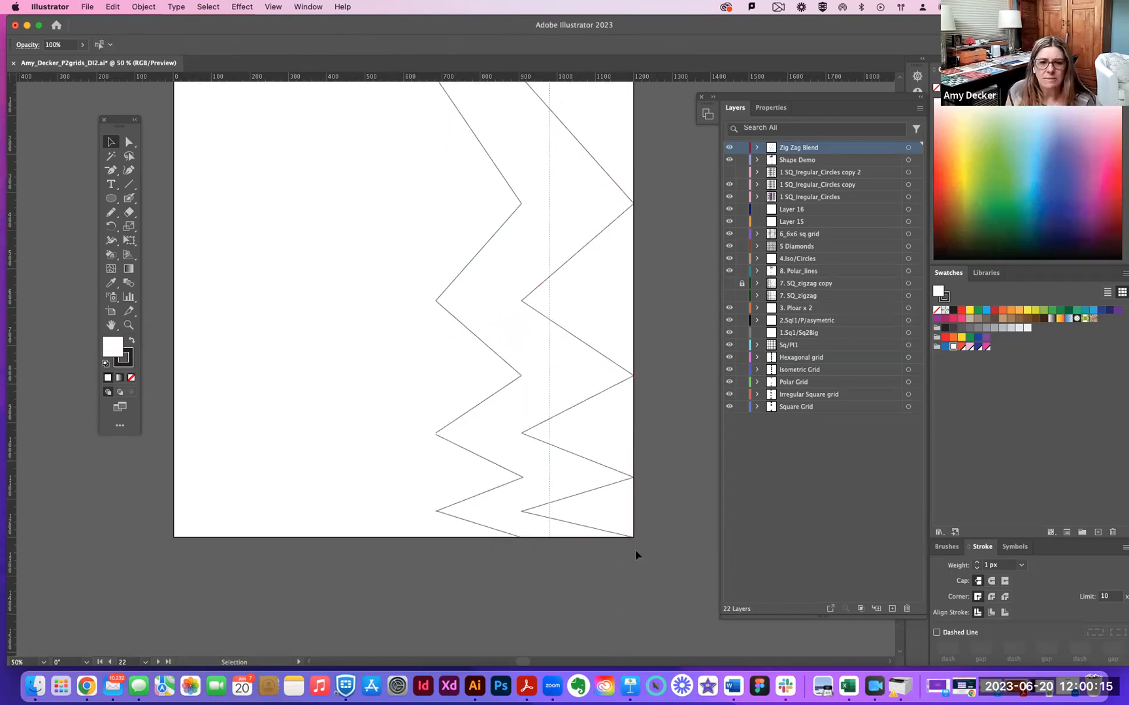
pyautogui.click(635, 477)
pyautogui.scroll(3, 650, 467)
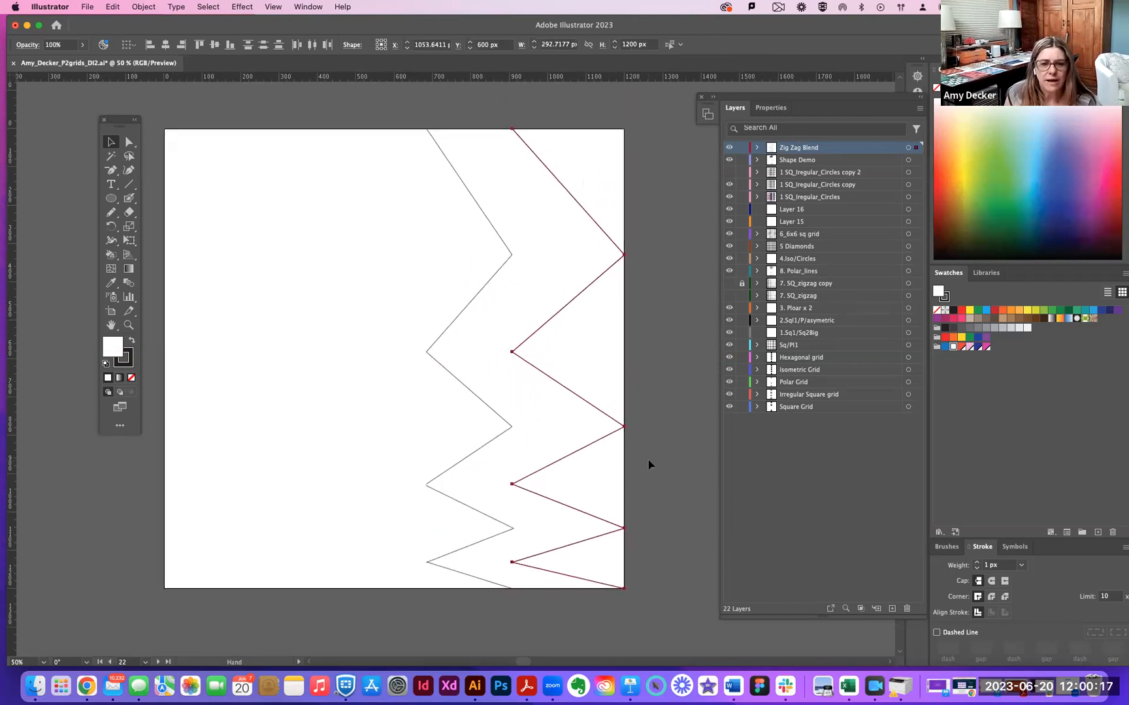
# Select both zigzags and set the blend options to Specified Steps with 50 steps.
pyautogui.moveTo(378, 108); pyautogui.dragTo(648, 600)
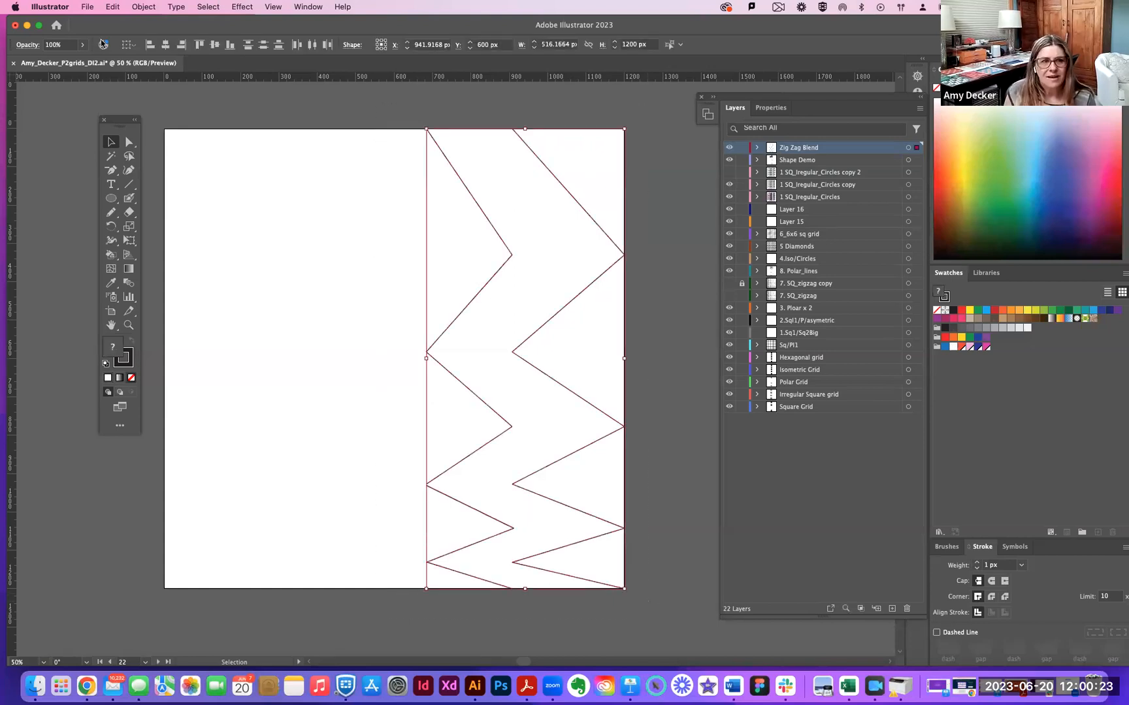
pyautogui.click(143, 6)
pyautogui.moveTo(162, 381)
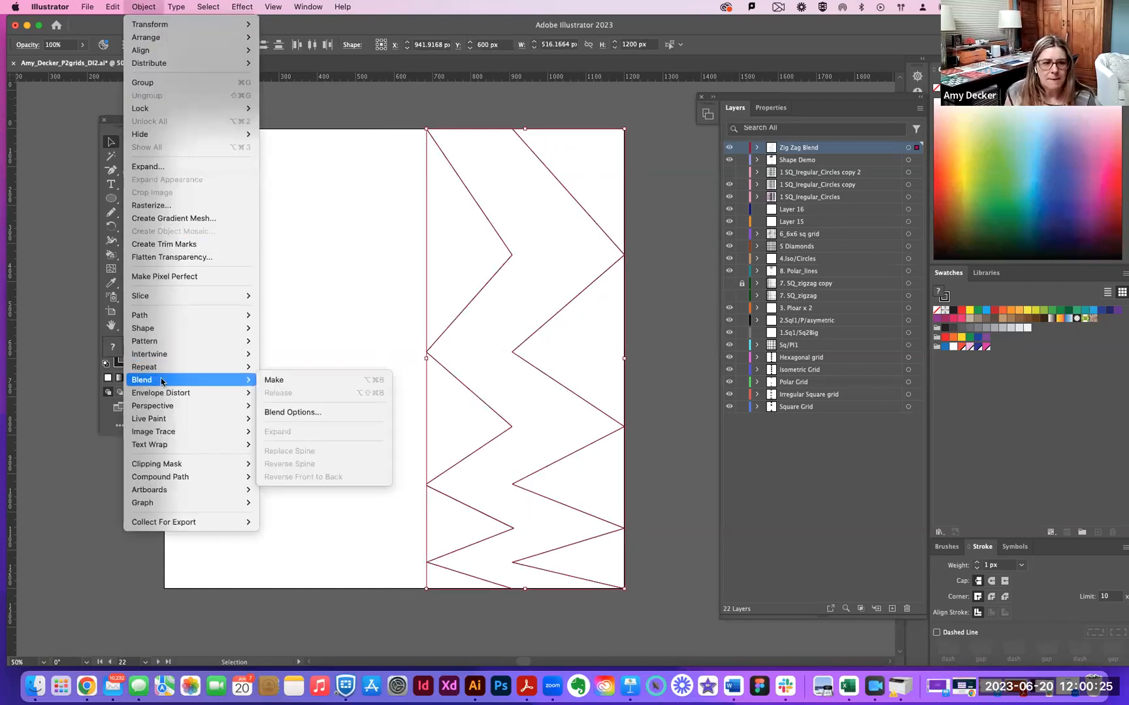
pyautogui.click(276, 414)
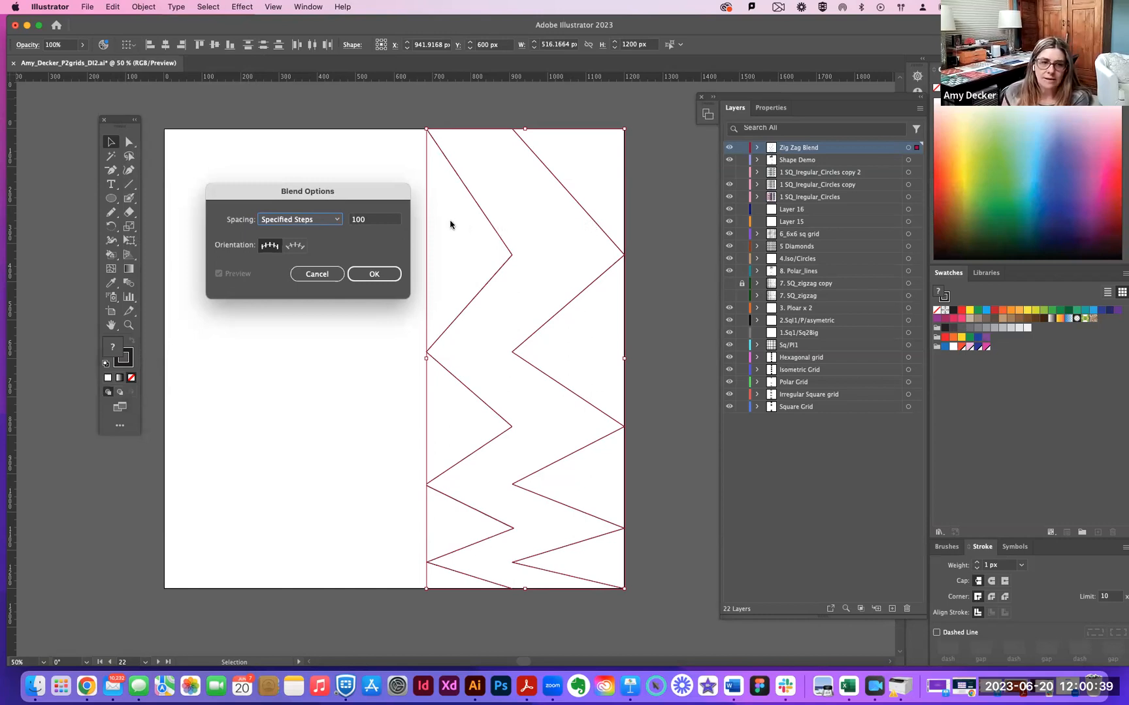
pyautogui.press('Tab')
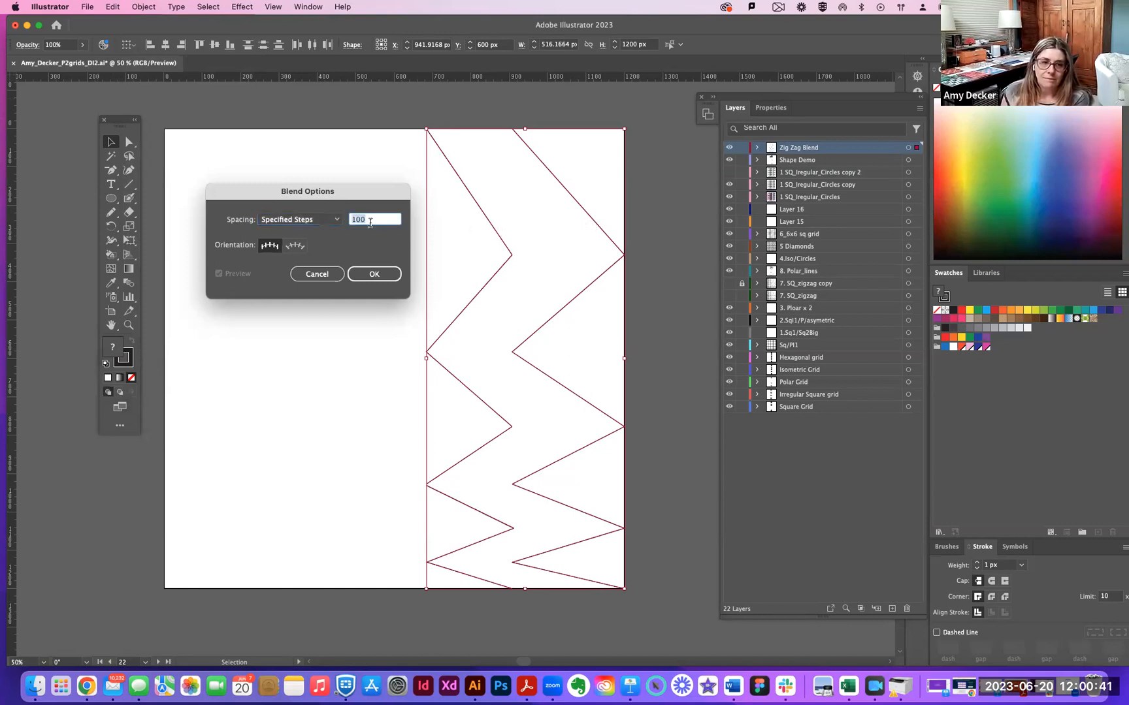
pyautogui.write('50')
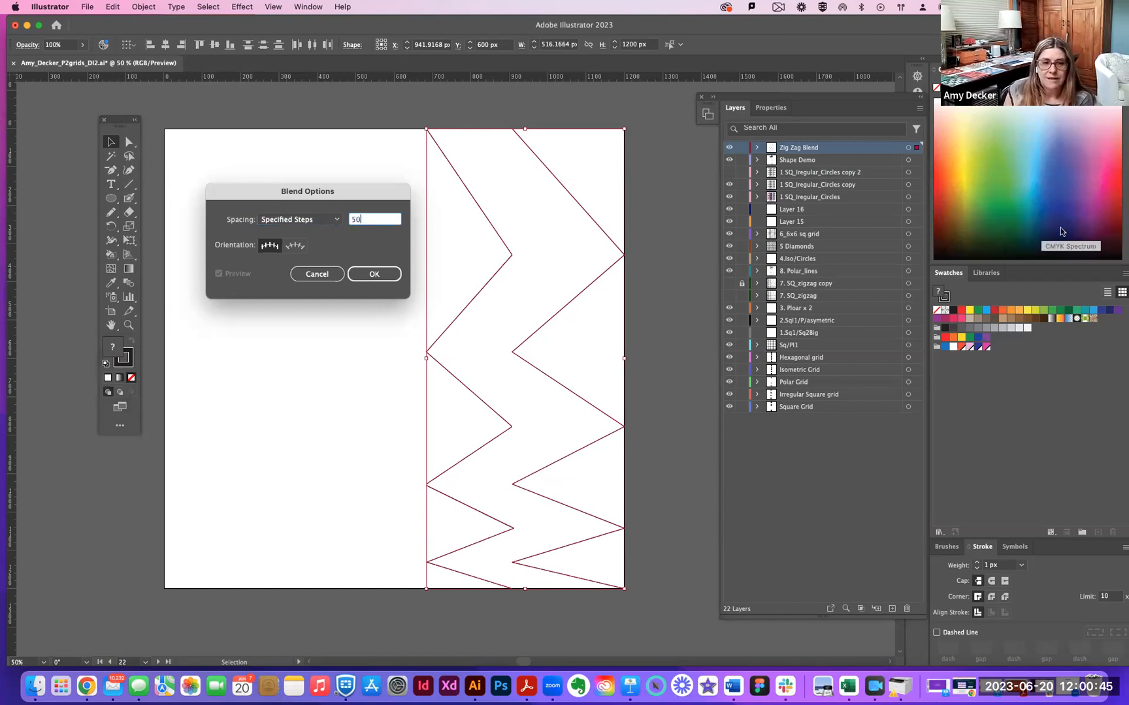
pyautogui.click(336, 222)
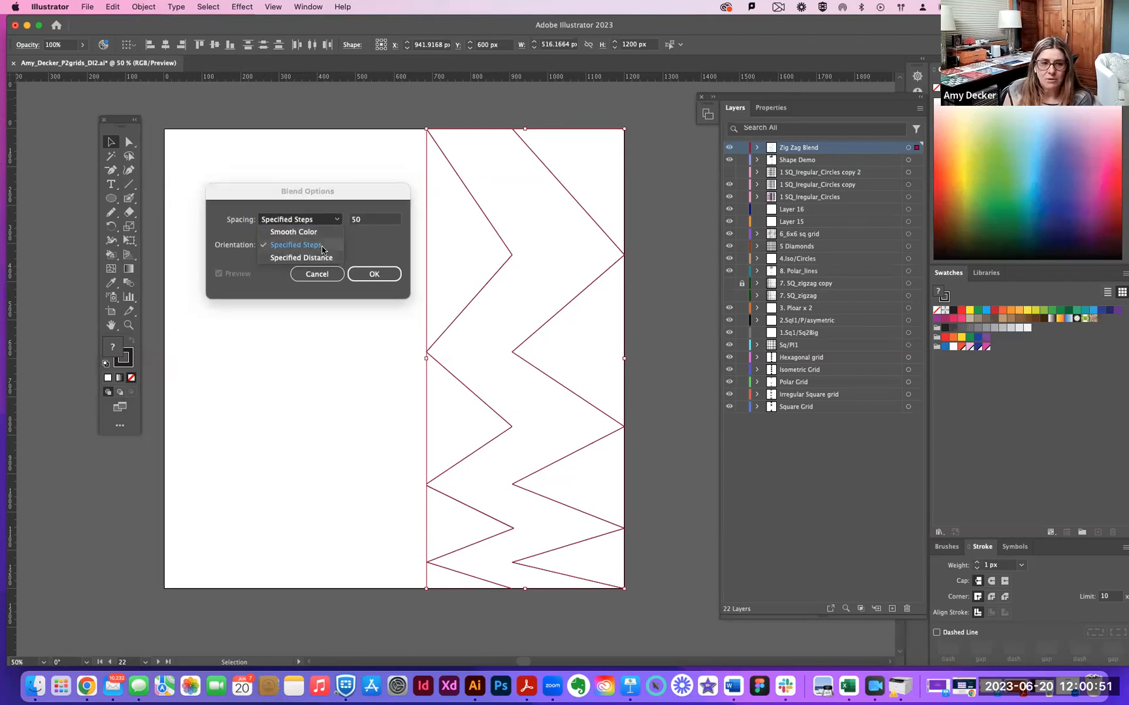
pyautogui.click(322, 248)
pyautogui.press('Tab')
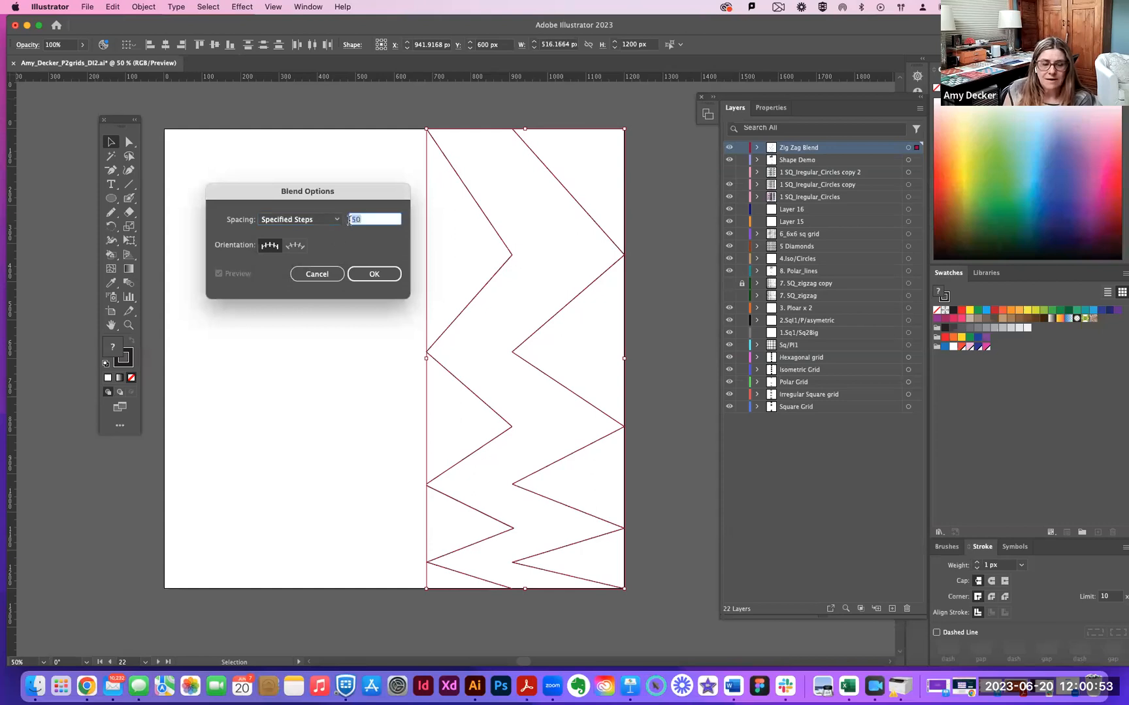
pyautogui.click(374, 275)
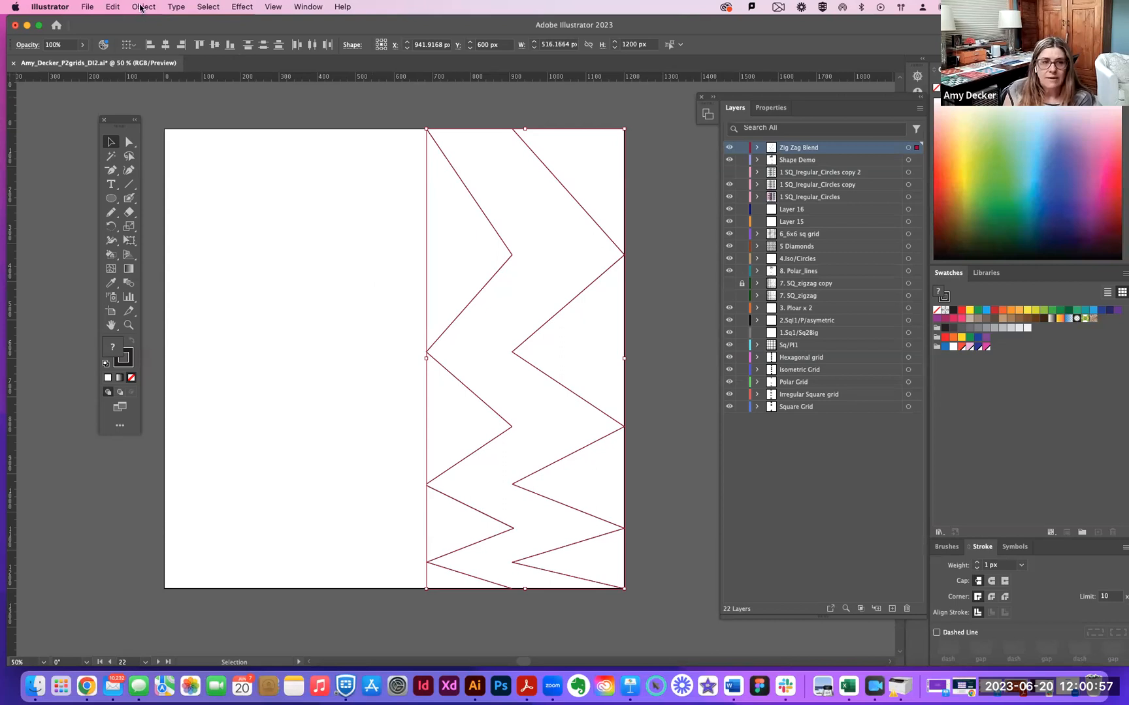
# Try to blend the unjoined segments of the two zigzags, undo the blend and deselect everything.
pyautogui.click(142, 7)
pyautogui.moveTo(143, 382)
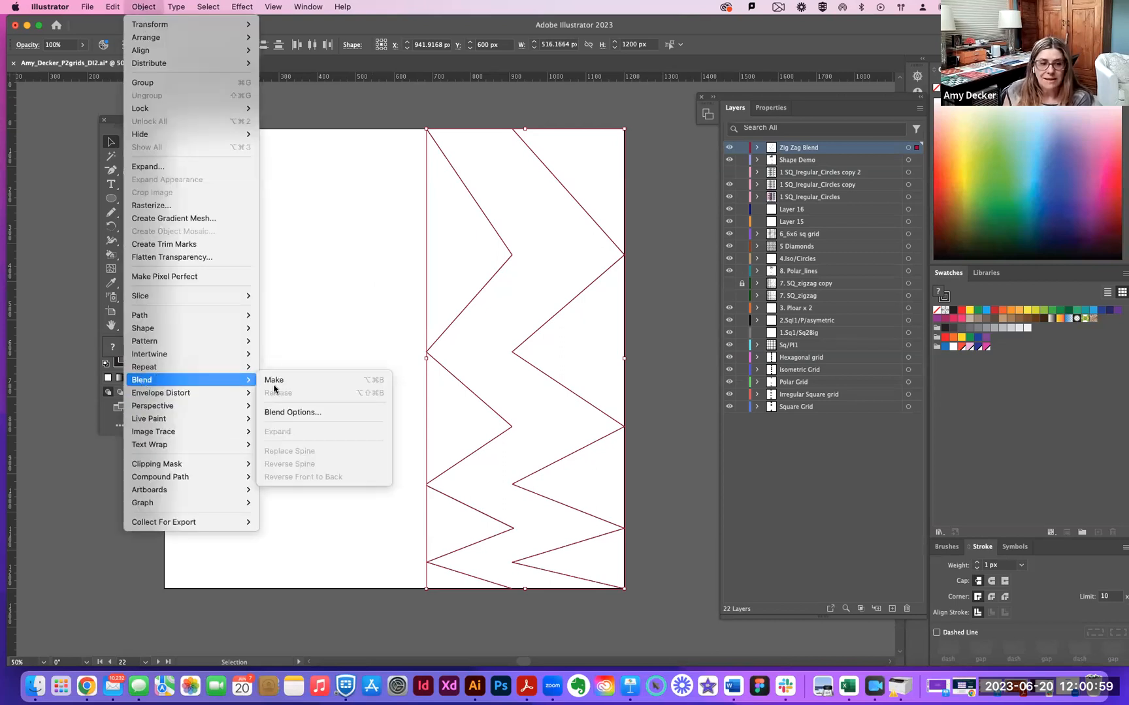
pyautogui.click(288, 384)
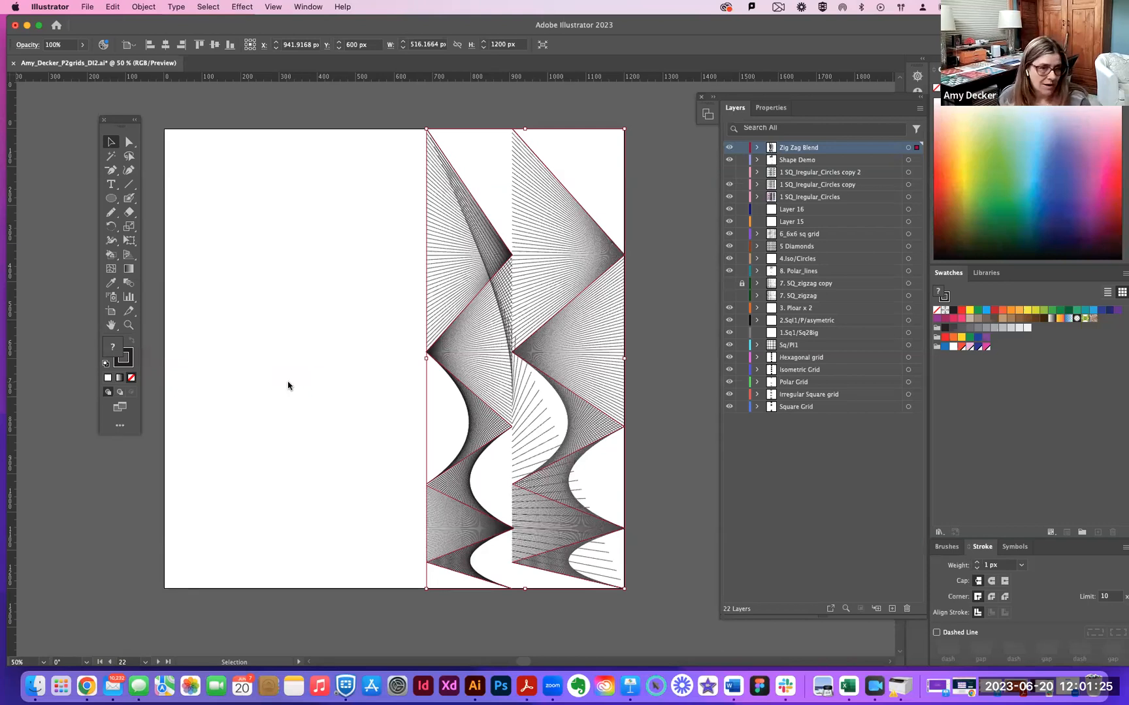
pyautogui.press('super+z')
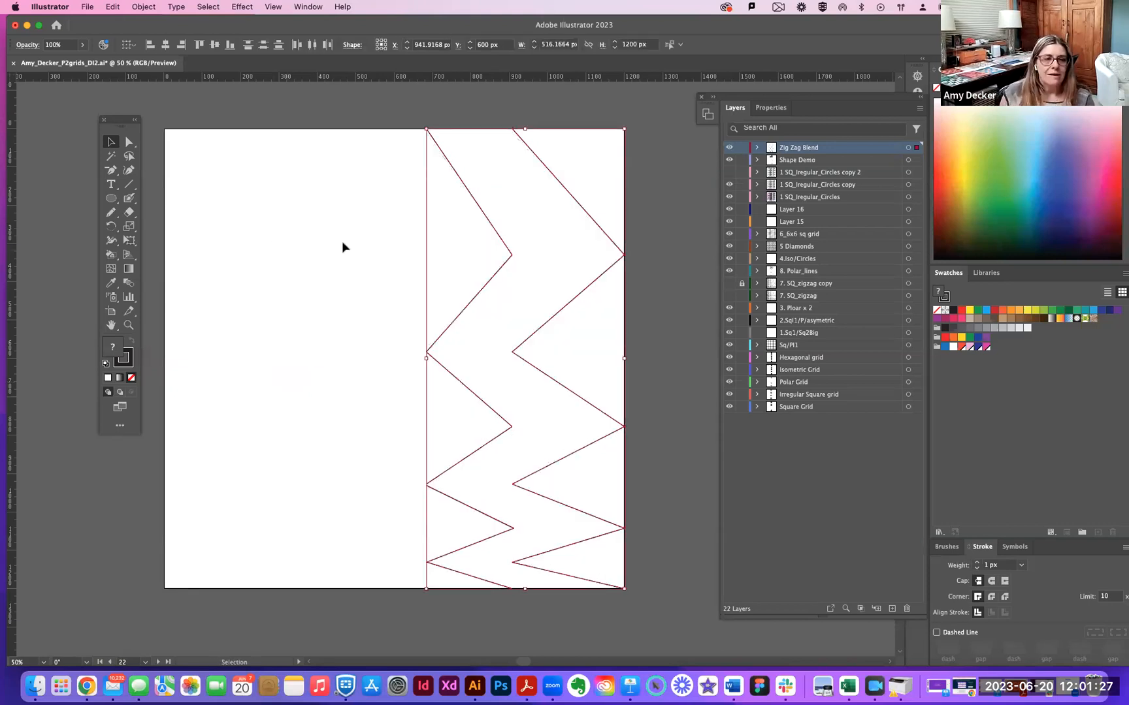
pyautogui.click(341, 242)
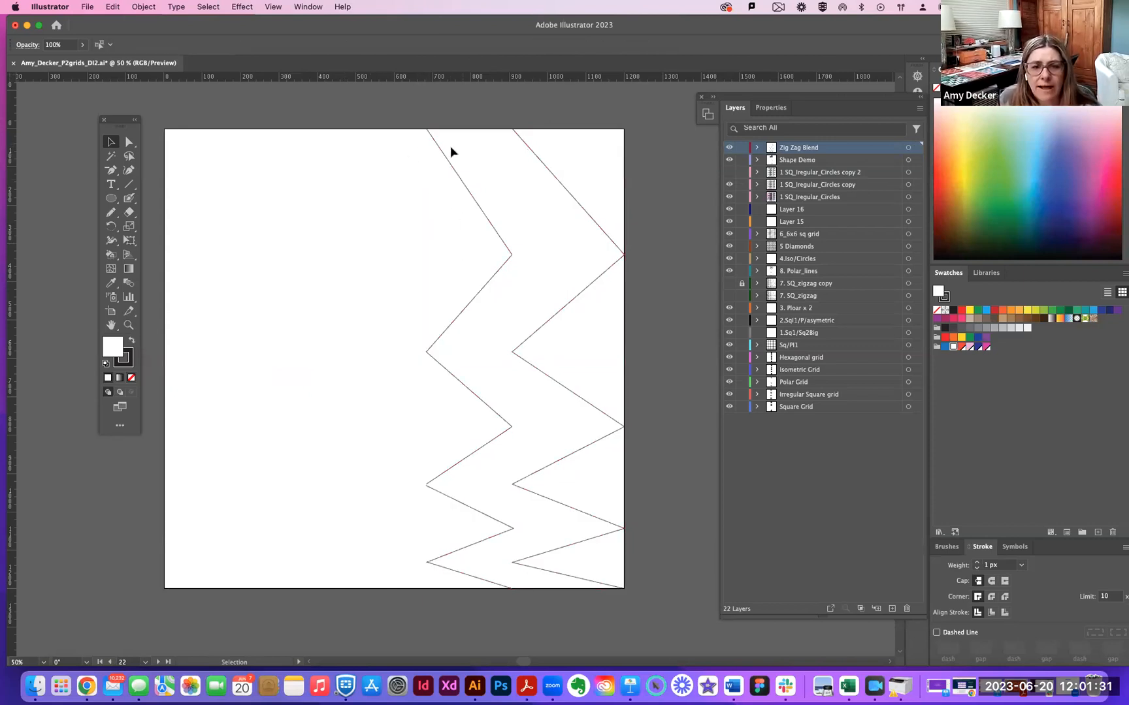
# Join the two topmost segments of the outer zigzag at their shared corner on the artboard's edge.
pyautogui.press('a')
pyautogui.press('v')
pyautogui.moveTo(390, 128); pyautogui.dragTo(555, 239)
pyautogui.click(581, 257)
pyautogui.moveTo(607, 271); pyautogui.dragTo(607, 270)
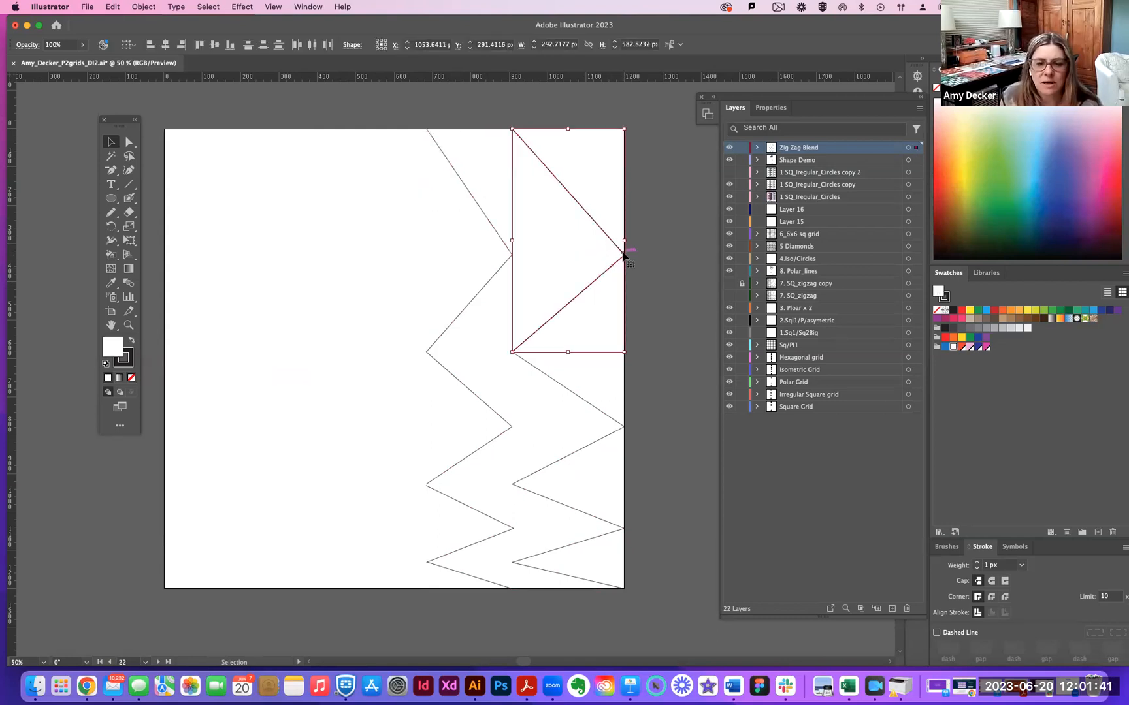
pyautogui.press('a')
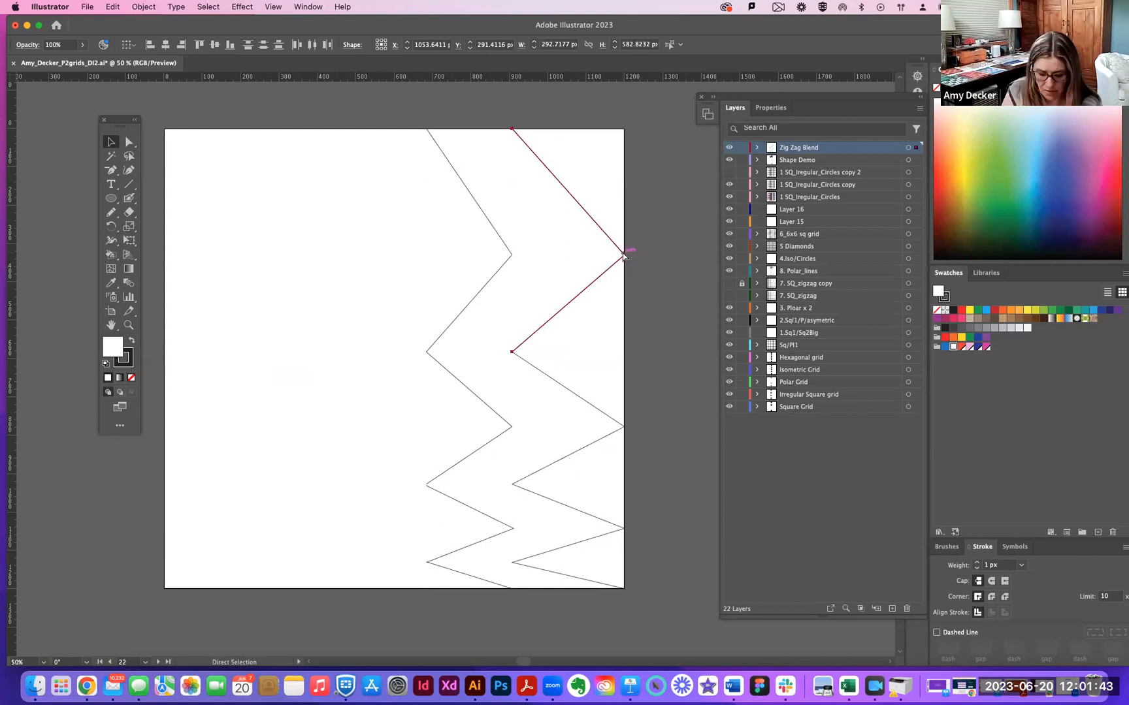
pyautogui.press('super+j')
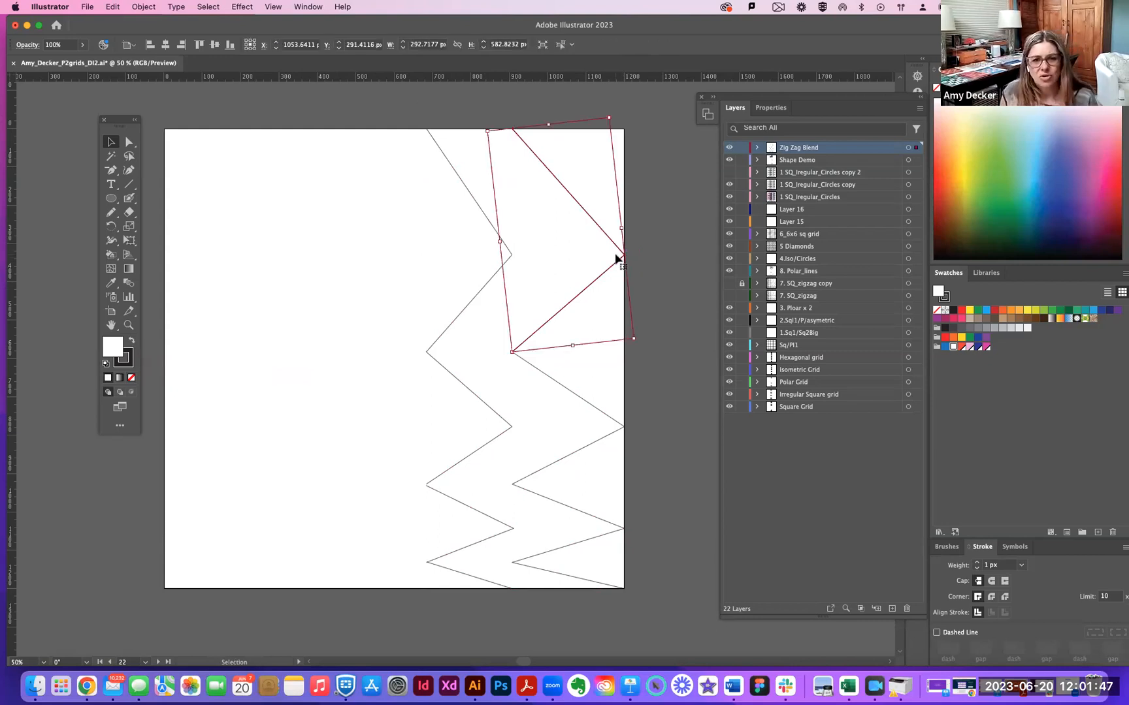
pyautogui.press('super+equal')
pyautogui.press('super+equal')
pyautogui.press('super+equal')
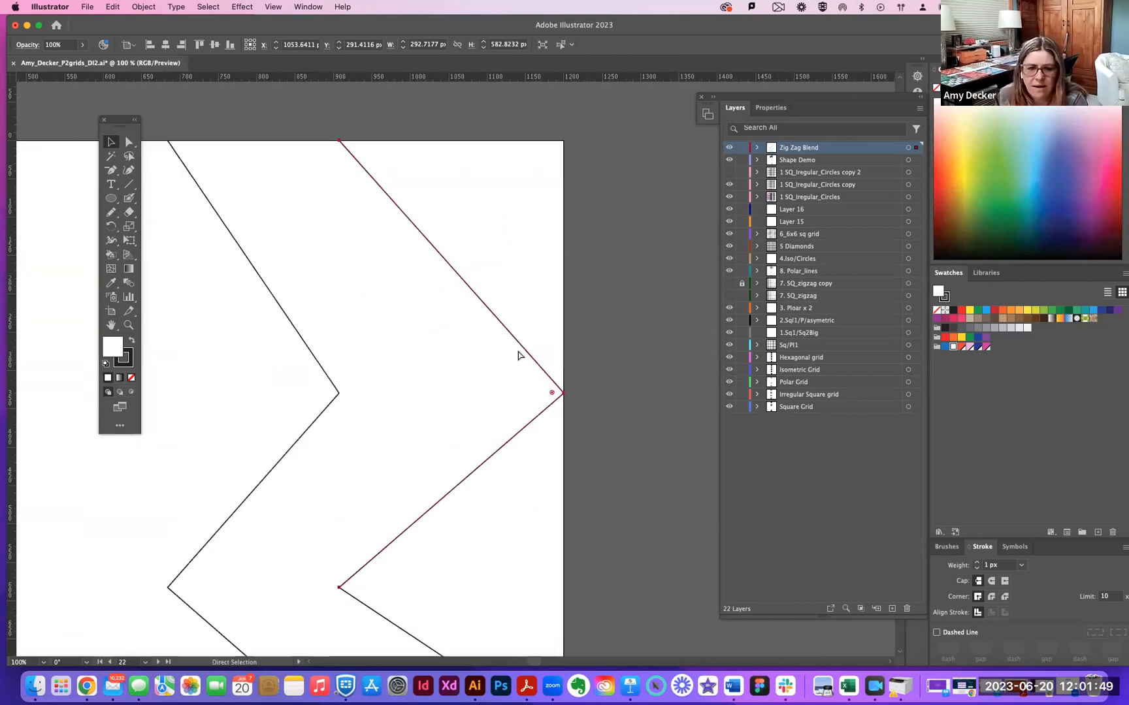
pyautogui.press('a')
pyautogui.click(516, 286)
pyautogui.moveTo(619, 409); pyautogui.dragTo(645, 395)
pyautogui.press('super+z')
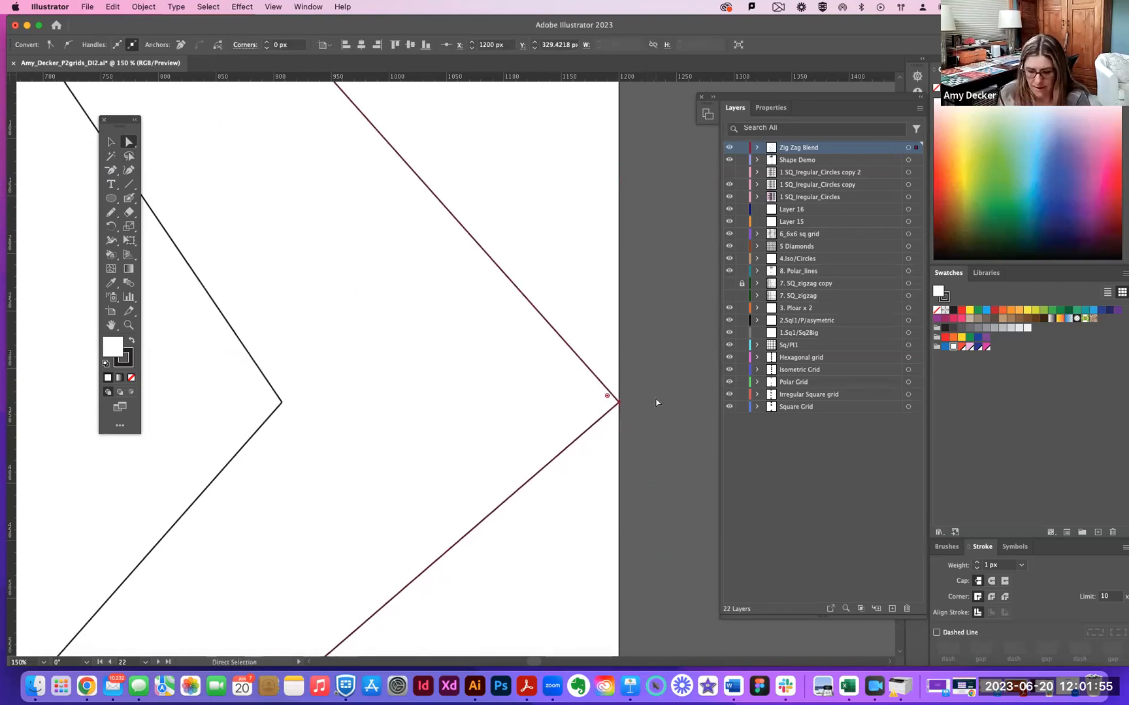
# Join the third segment from the top to the outer zigzag at its inner corner.
pyautogui.press('super+minus')
pyautogui.press('super+minus')
pyautogui.scroll(-6, 633, 421)
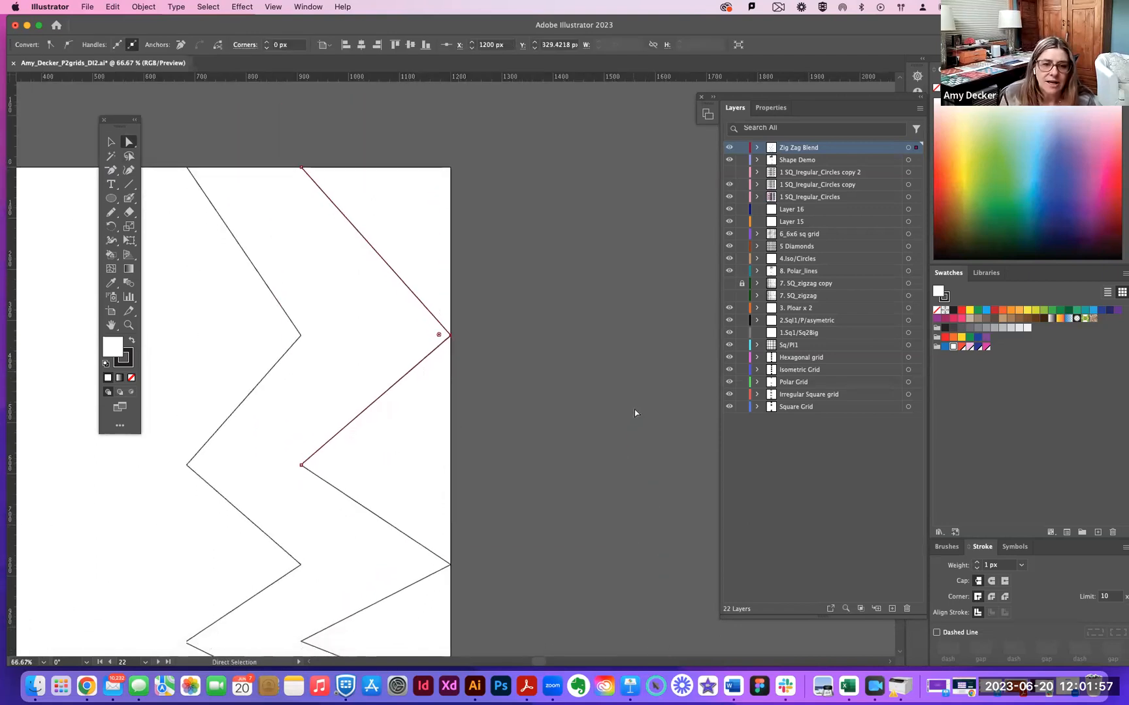
pyautogui.scroll(-1, 636, 410)
pyautogui.moveTo(267, 233); pyautogui.dragTo(330, 277)
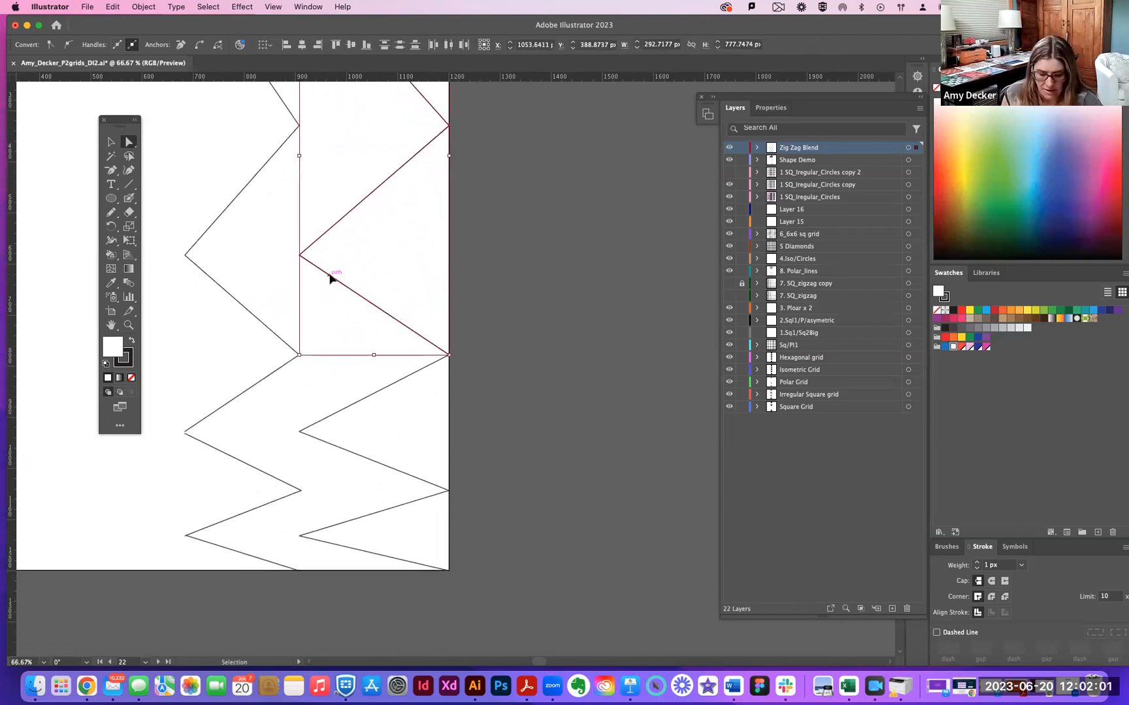
pyautogui.press('super+j')
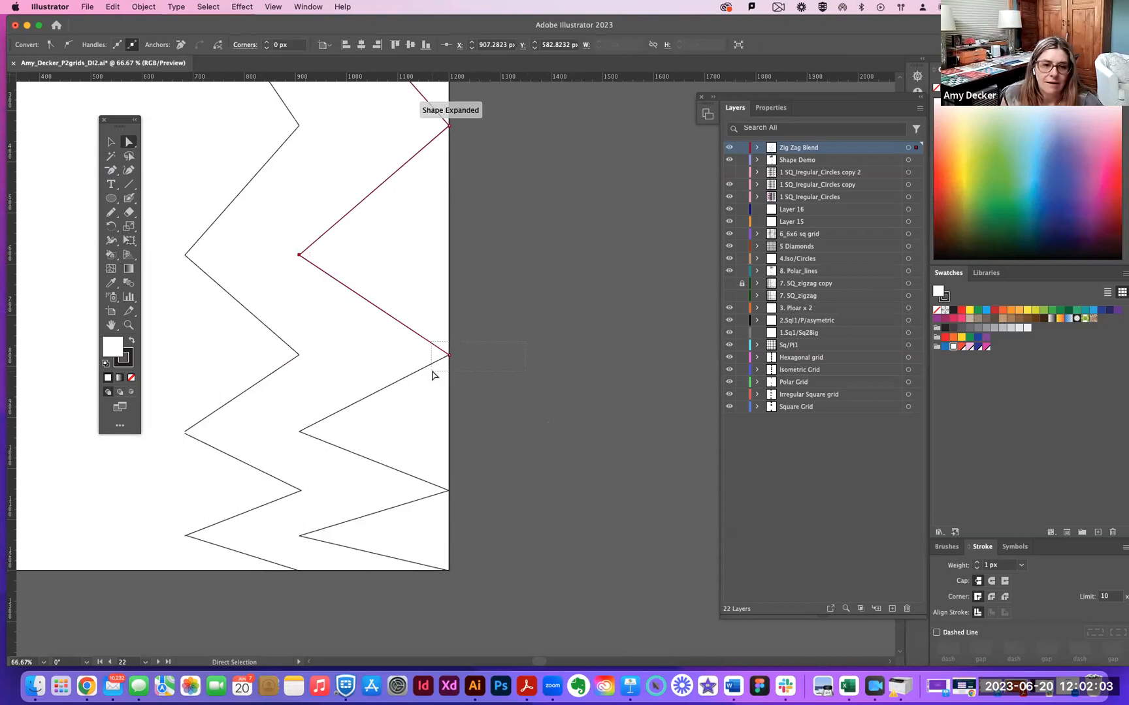
# Join the remaining four segments of the outer zigzag corner by corner down to the artboard's bottom edge.
pyautogui.press('v')
pyautogui.click(432, 368)
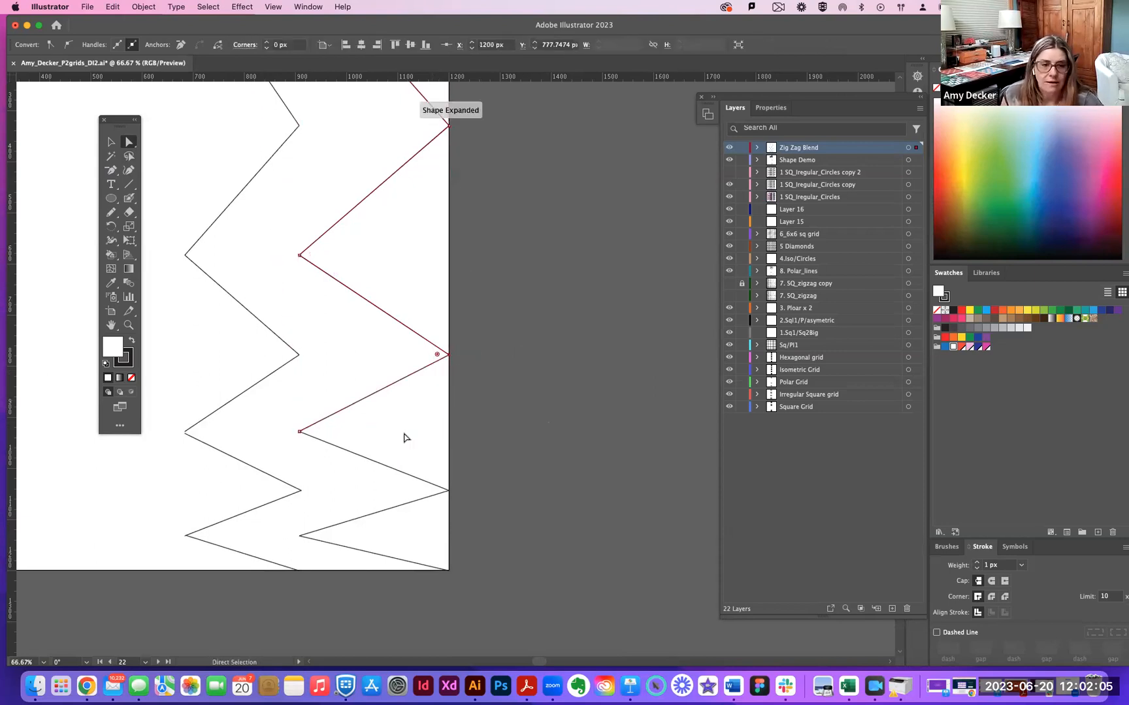
pyautogui.moveTo(285, 423); pyautogui.dragTo(321, 450)
pyautogui.press('a')
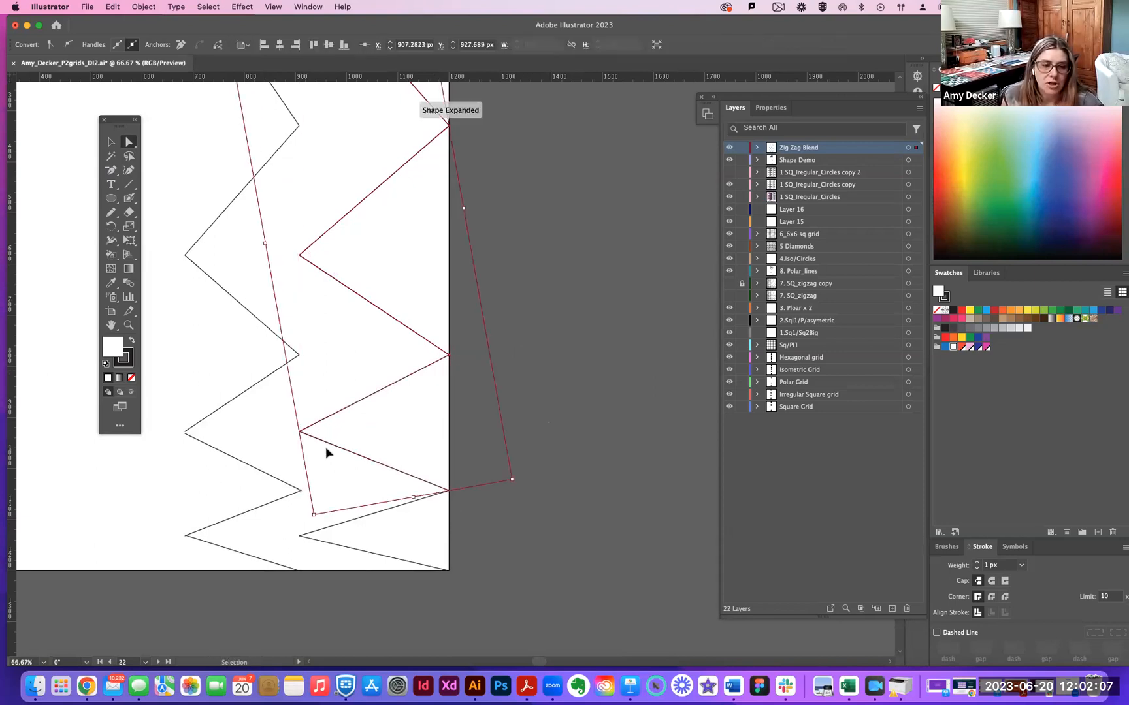
pyautogui.moveTo(468, 499); pyautogui.dragTo(416, 474)
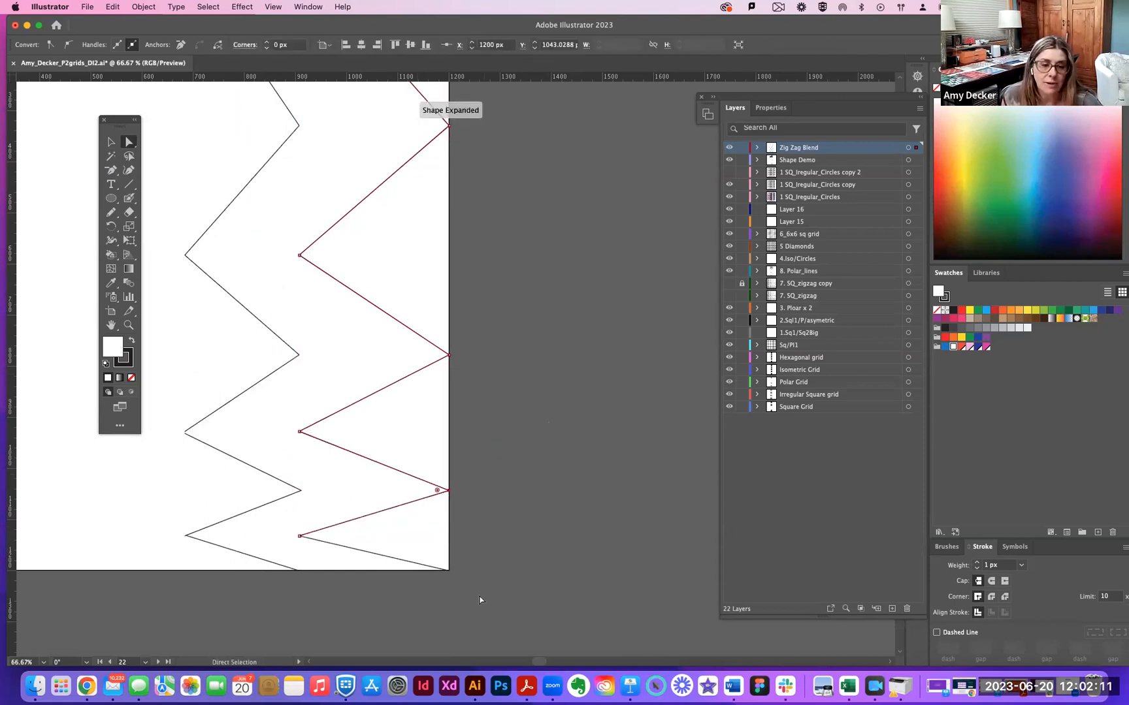
pyautogui.moveTo(309, 566); pyautogui.dragTo(295, 511)
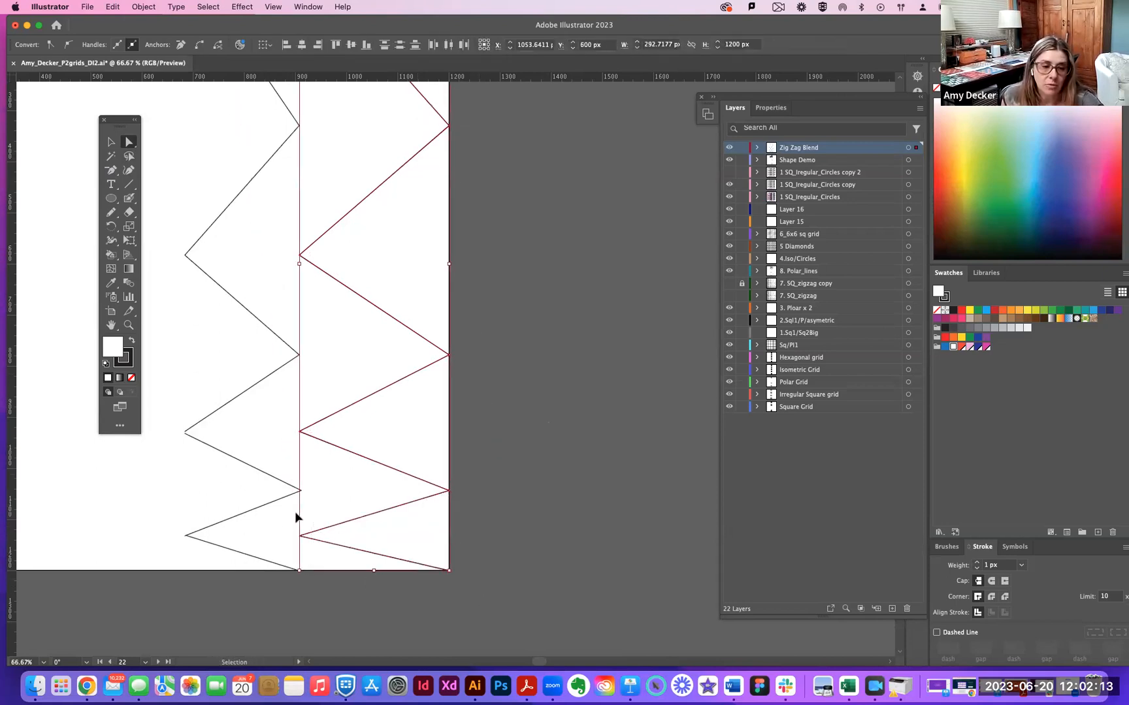
pyautogui.press('Delete')
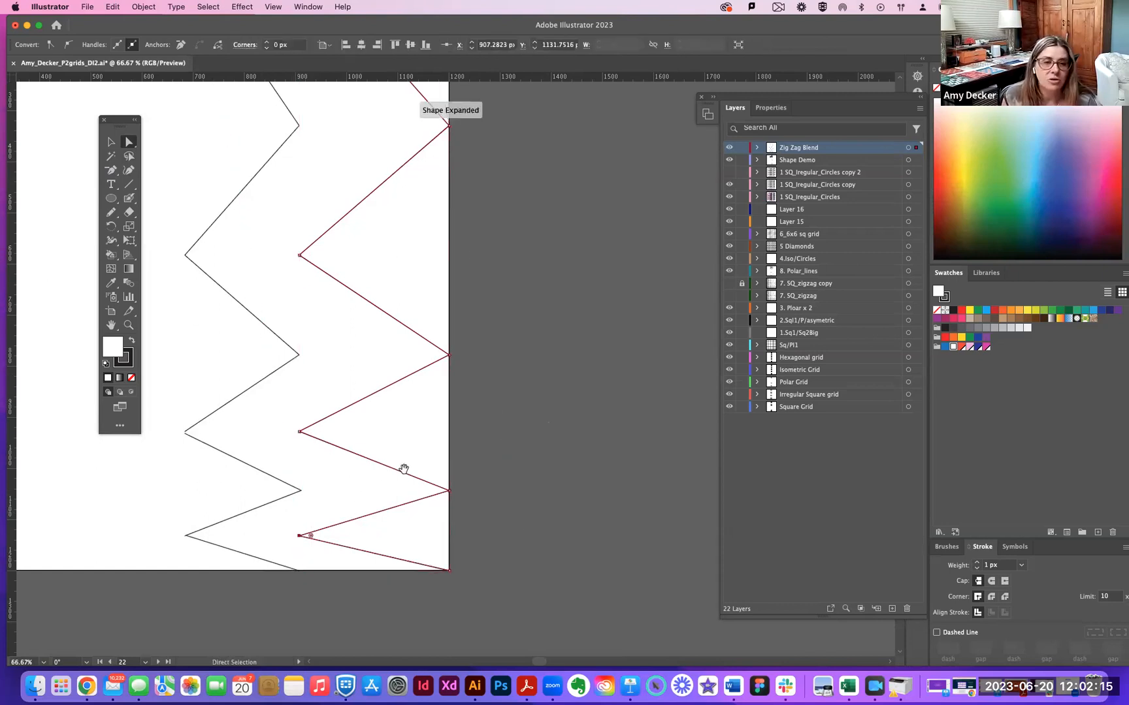
# Join the four lowest segments of the inner zigzag corner by corner, working upward from the artboard's bottom edge.
pyautogui.moveTo(403, 469); pyautogui.dragTo(637, 495)
pyautogui.moveTo(408, 555); pyautogui.dragTo(449, 589)
pyautogui.press('super+j')
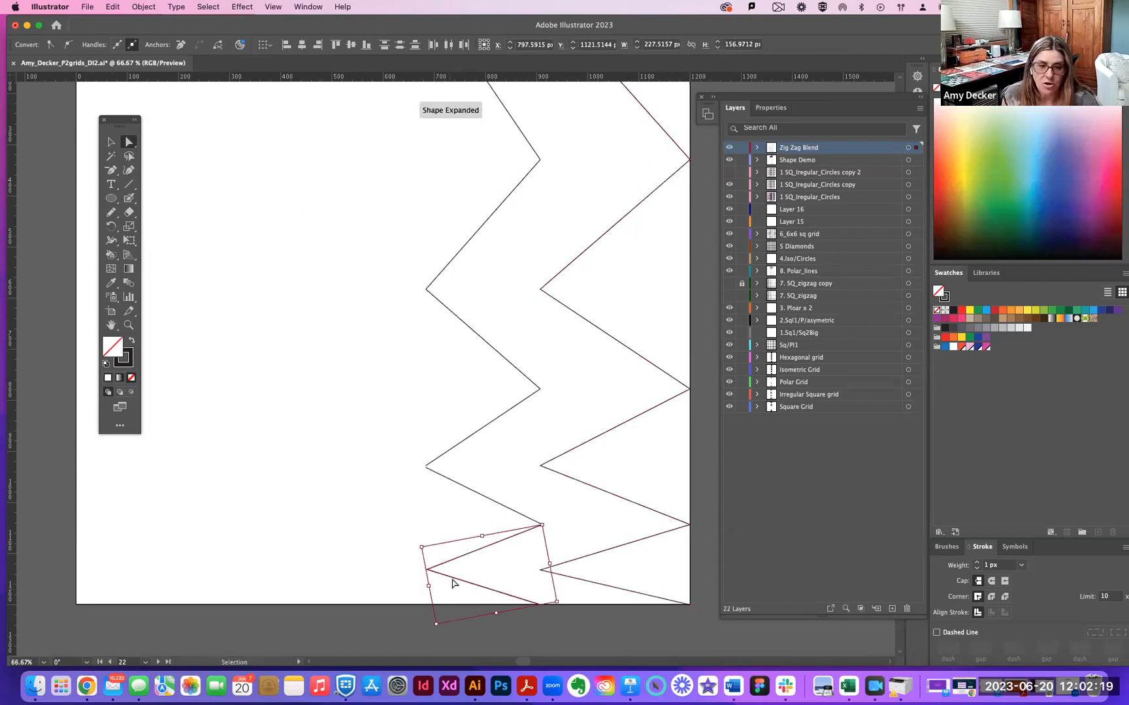
pyautogui.moveTo(528, 500); pyautogui.dragTo(567, 539)
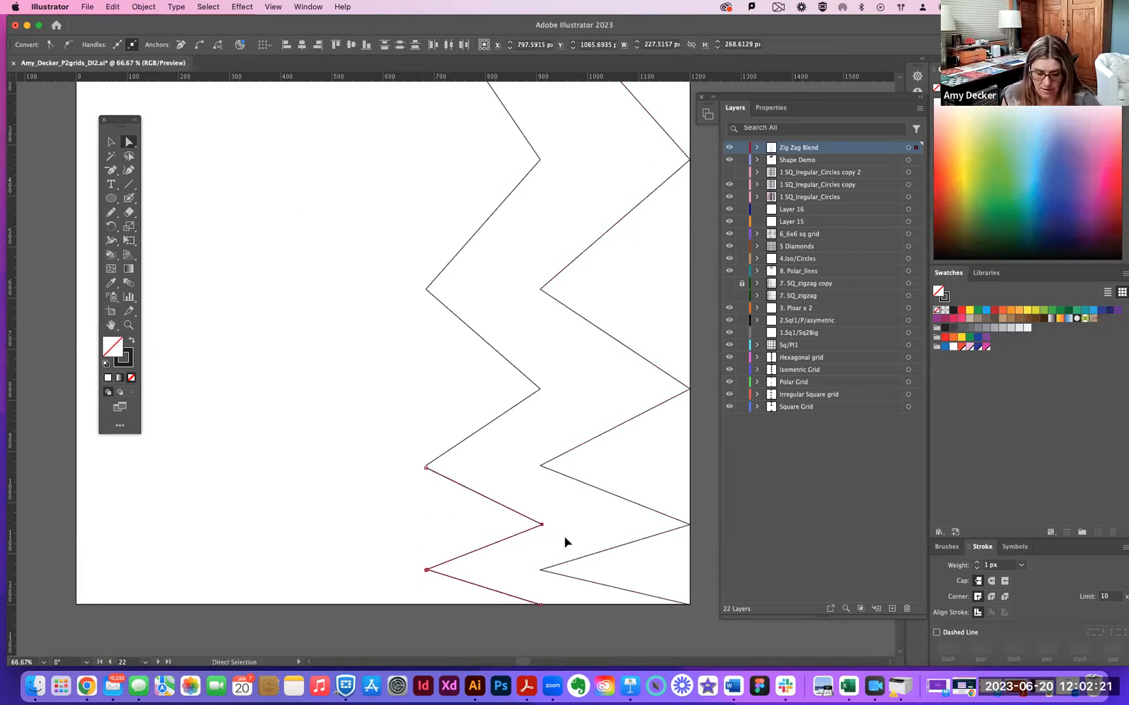
pyautogui.press('super+j')
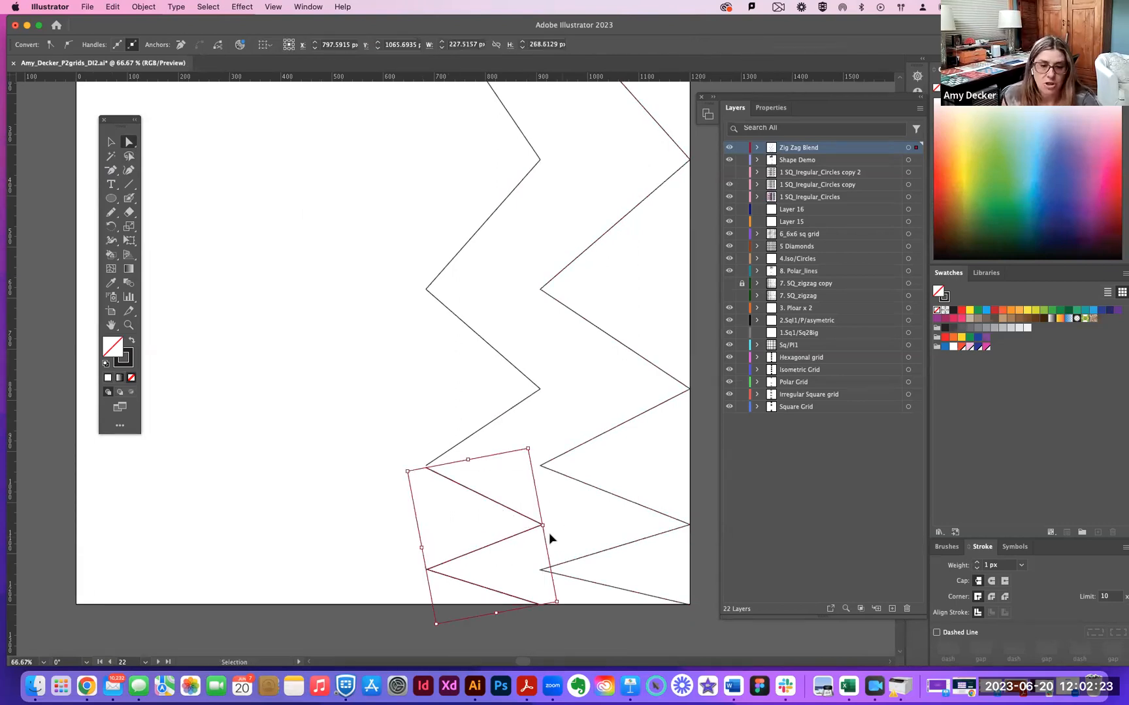
pyautogui.moveTo(413, 444); pyautogui.dragTo(441, 480)
pyautogui.press('super+j')
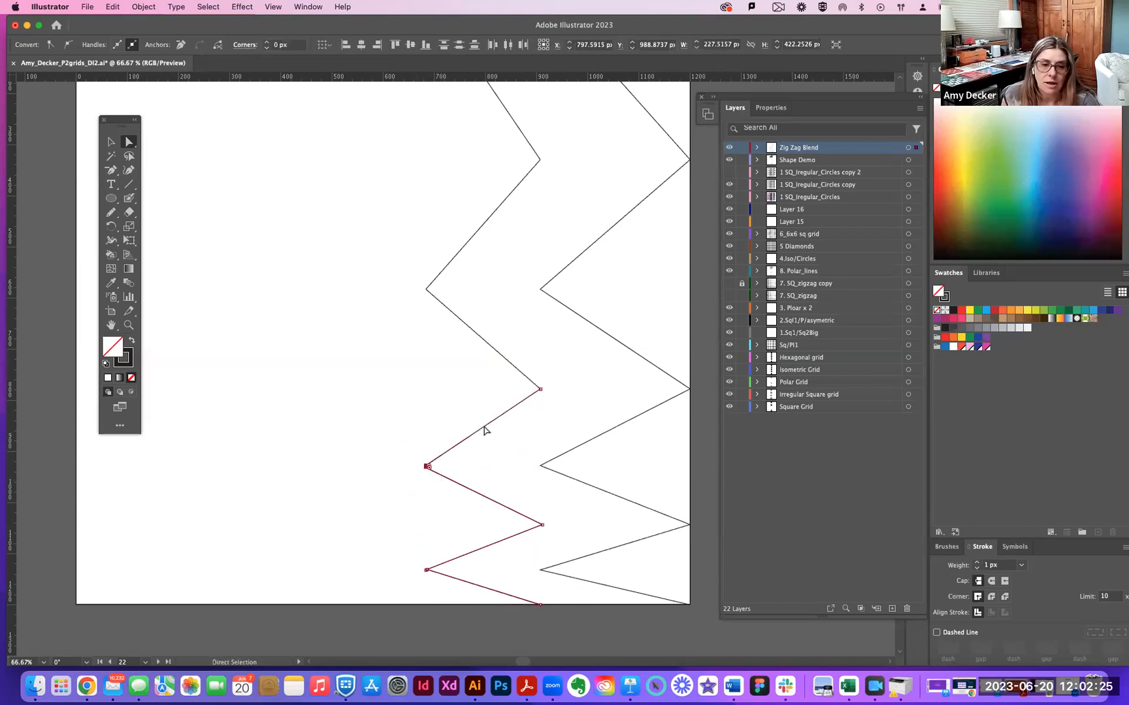
# Join the three upper segments to the inner zigzag to complete it up to the artboard's top edge, and deselect it.
pyautogui.press('super+k')
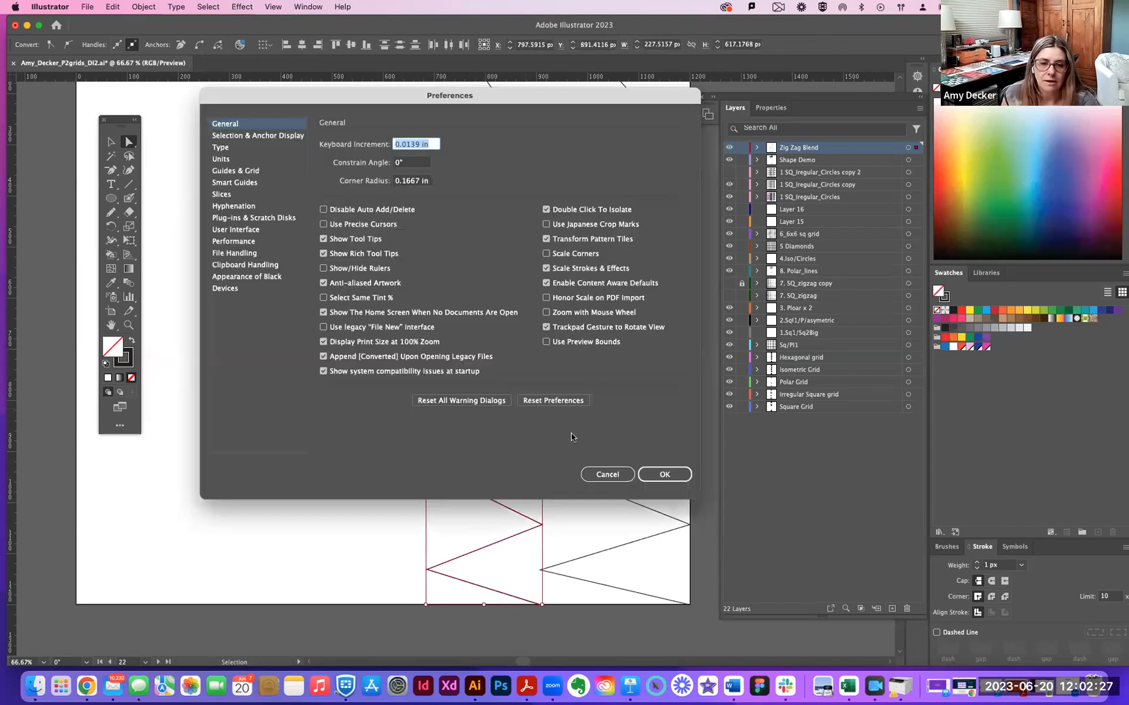
pyautogui.click(613, 477)
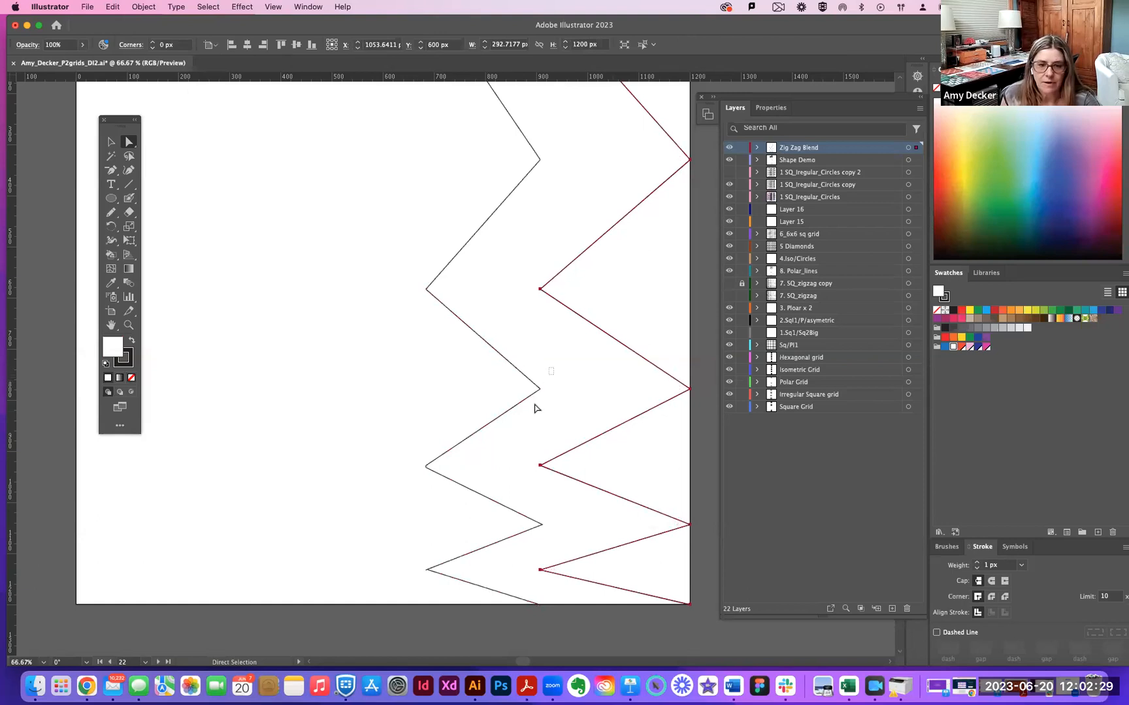
pyautogui.press('super+j')
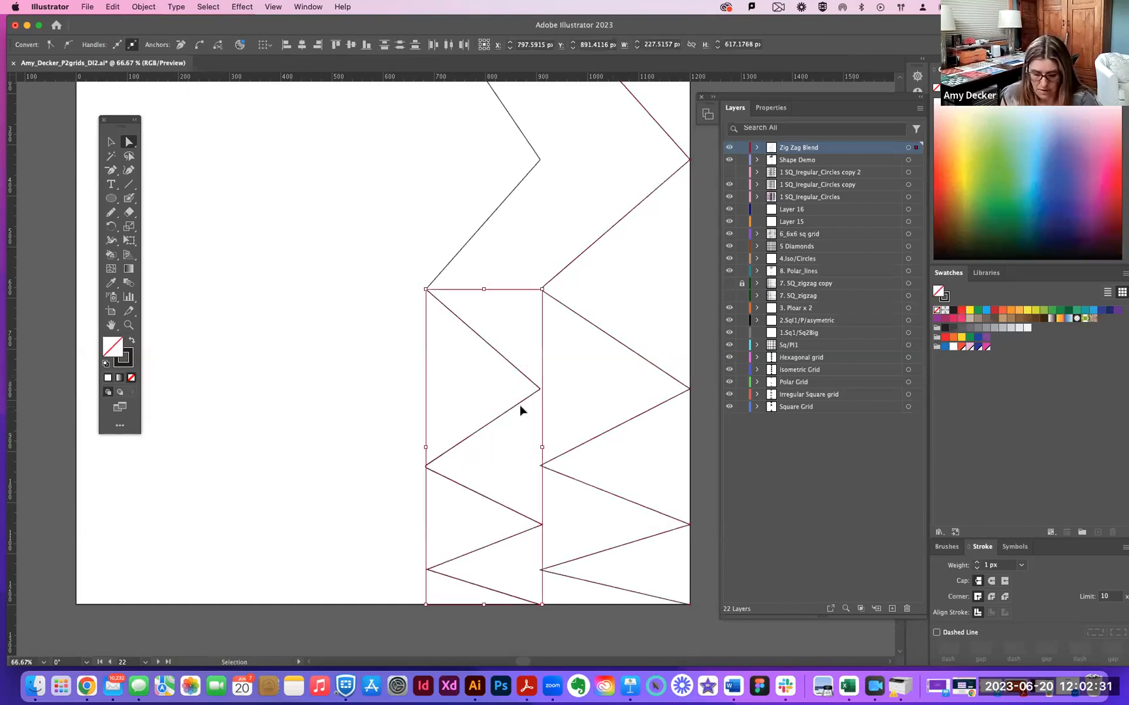
pyautogui.moveTo(402, 256); pyautogui.dragTo(461, 330)
pyautogui.scroll(5, 506, 305)
pyautogui.moveTo(508, 293); pyautogui.dragTo(563, 325)
pyautogui.press('super+j')
pyautogui.click(420, 297)
pyautogui.click(111, 143)
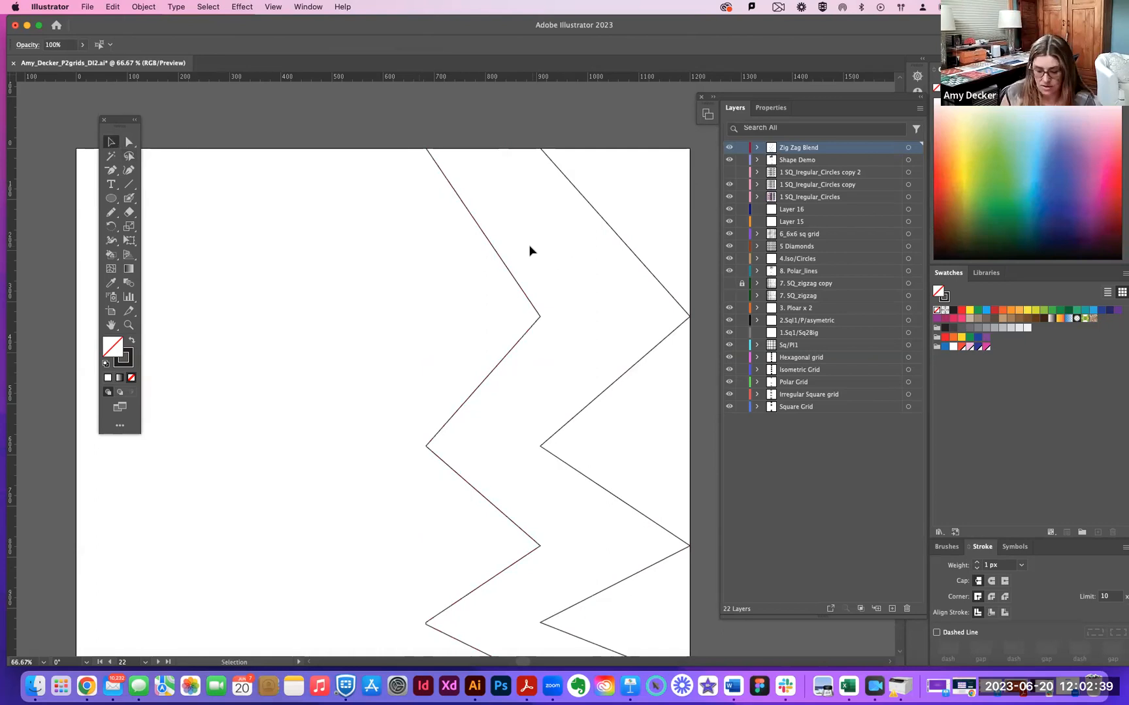
# Try blending the two zigzag paths on the Zig Zag Blend layer, and undo the blend.
pyautogui.press('super+minus')
pyautogui.scroll(-3, 547, 255)
pyautogui.hscroll(2, 547, 255)
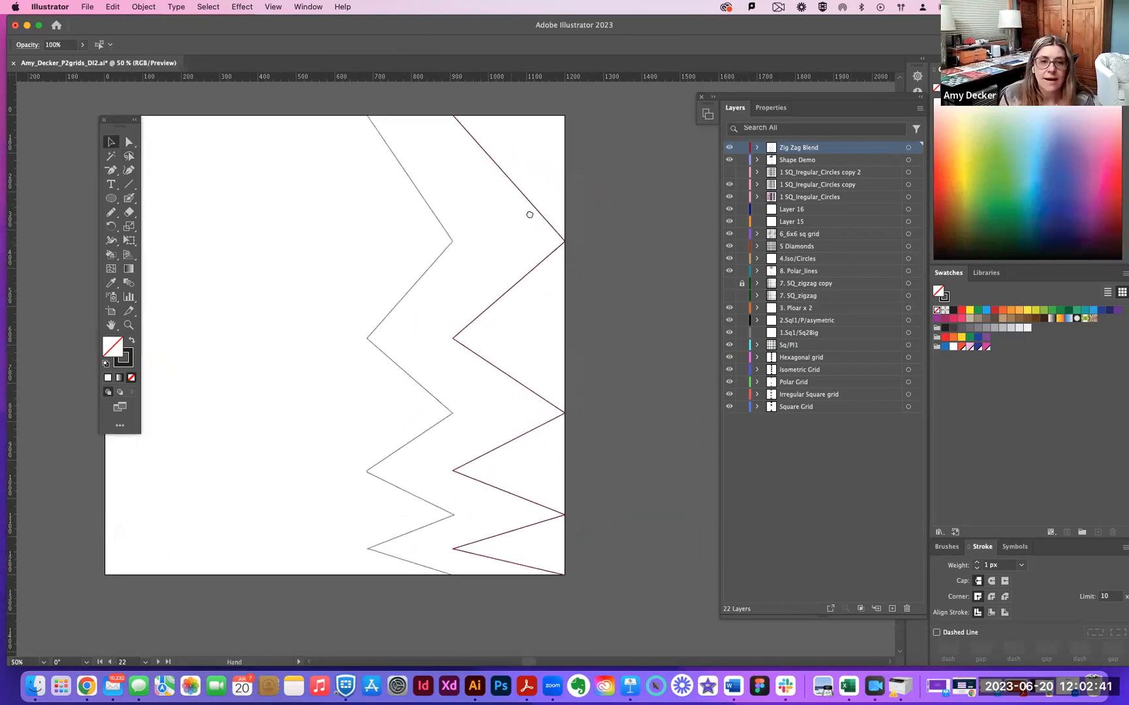
pyautogui.moveTo(620, 405); pyautogui.dragTo(639, 599)
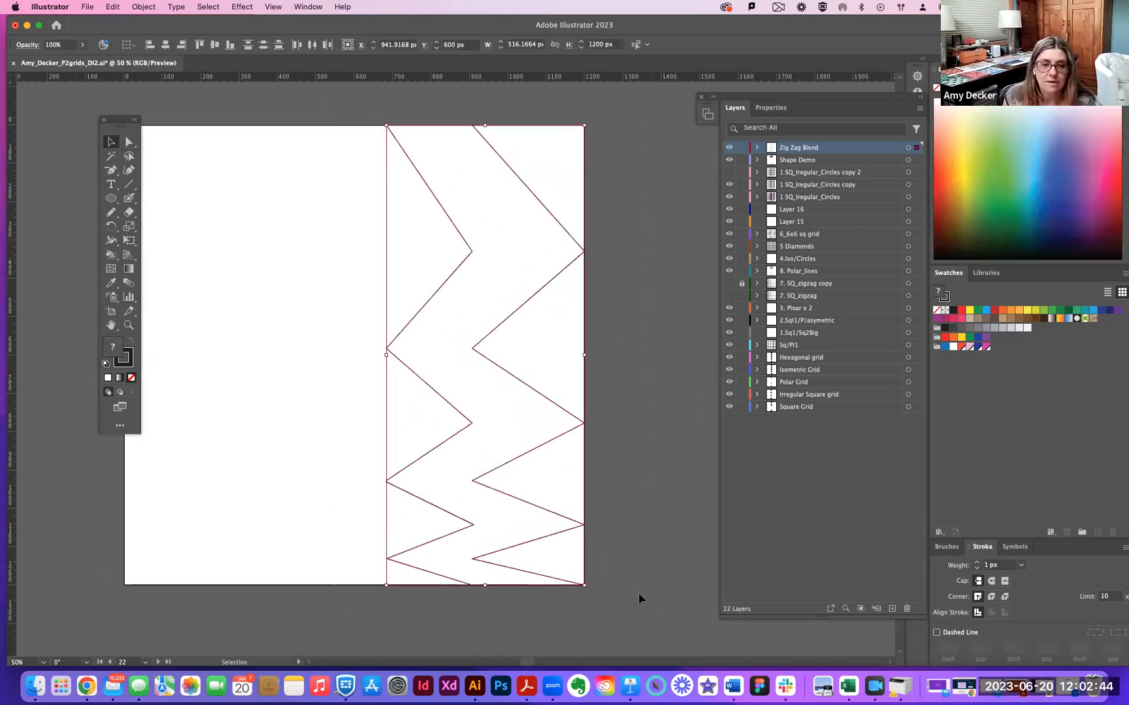
pyautogui.click(133, 7)
pyautogui.moveTo(168, 381)
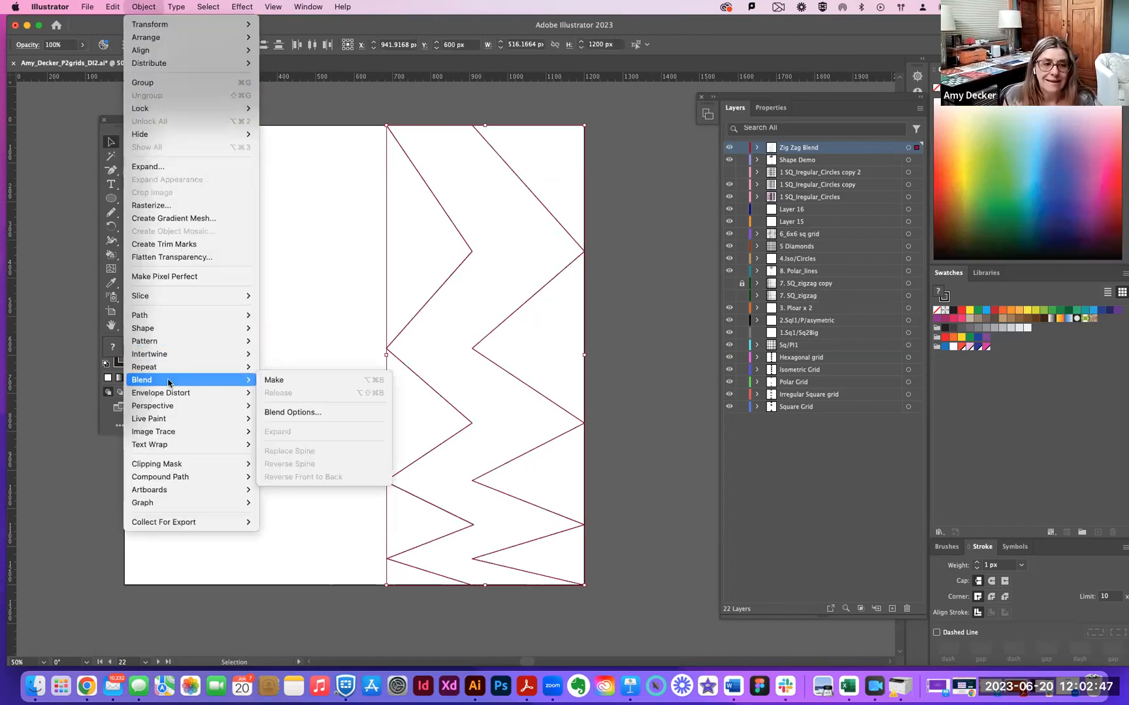
pyautogui.click(271, 381)
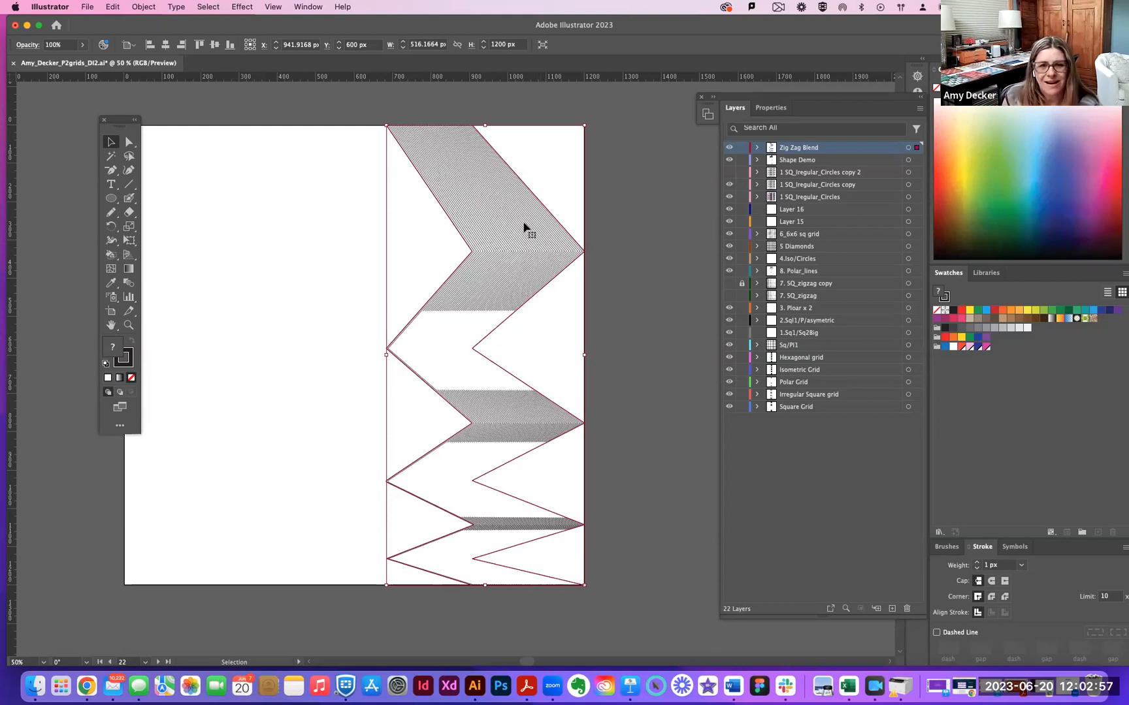
pyautogui.press('super+z')
# Examine the inner zigzag's topmost left-pointing corner up close to check how its segments and anchor points meet.
pyautogui.press('a')
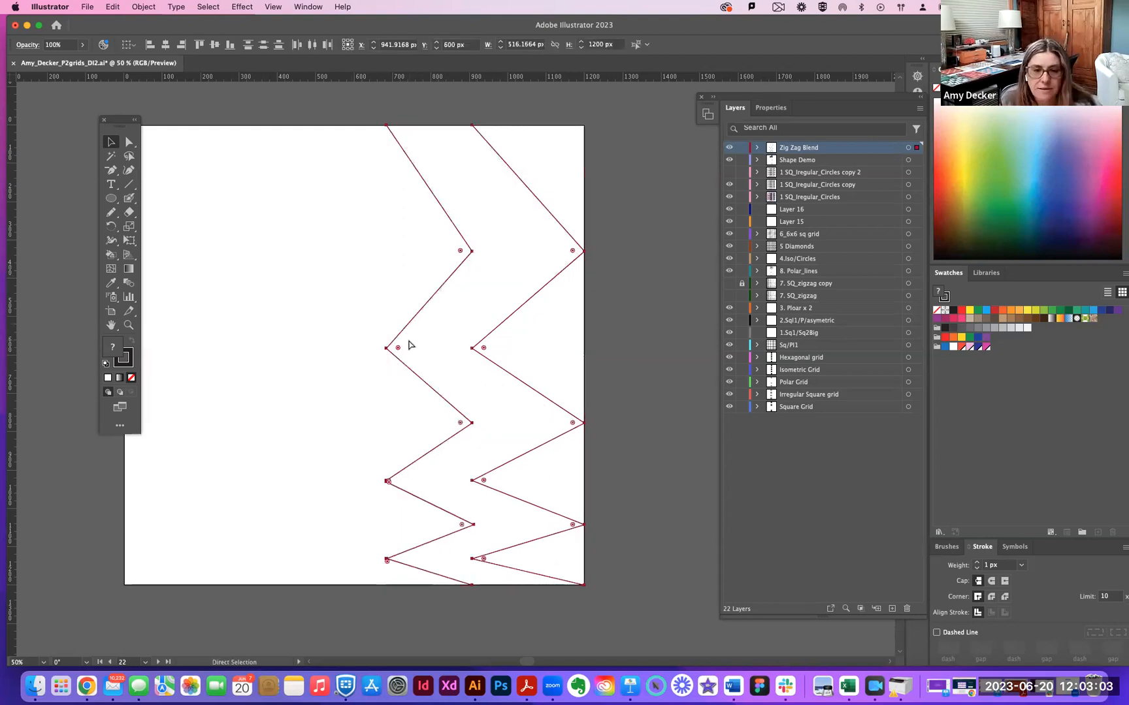
pyautogui.scroll(3, 408, 344)
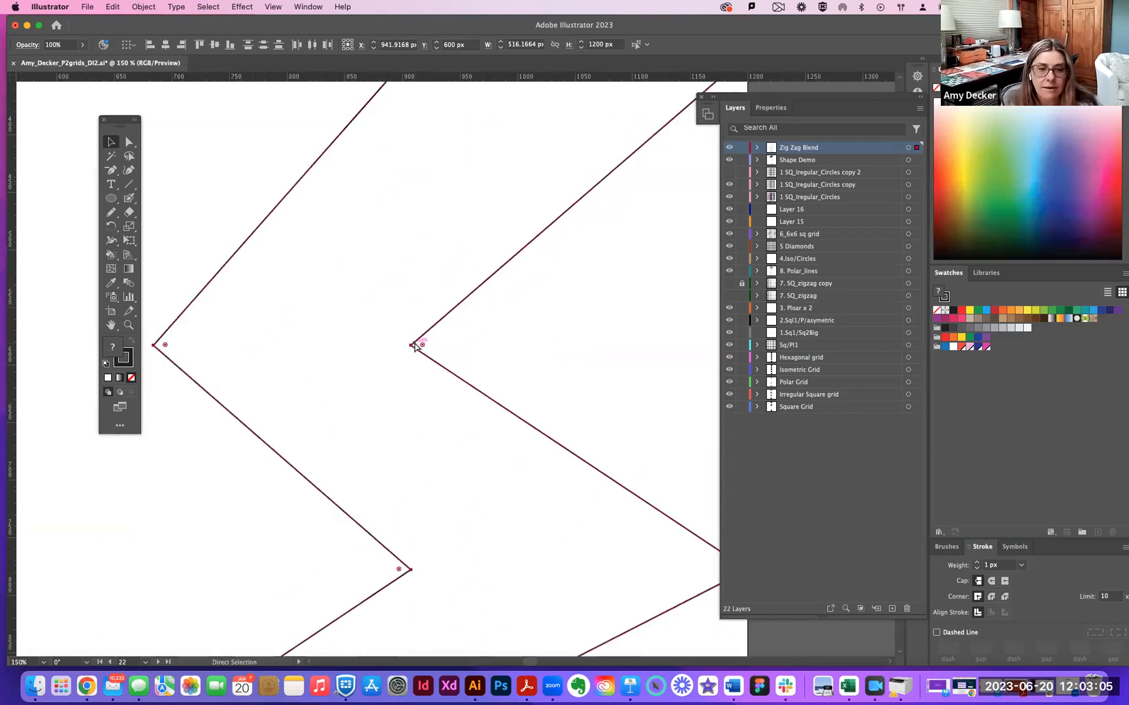
pyautogui.scroll(6, 414, 346)
pyautogui.moveTo(305, 281); pyautogui.dragTo(715, 313)
pyautogui.moveTo(225, 328); pyautogui.dragTo(580, 325)
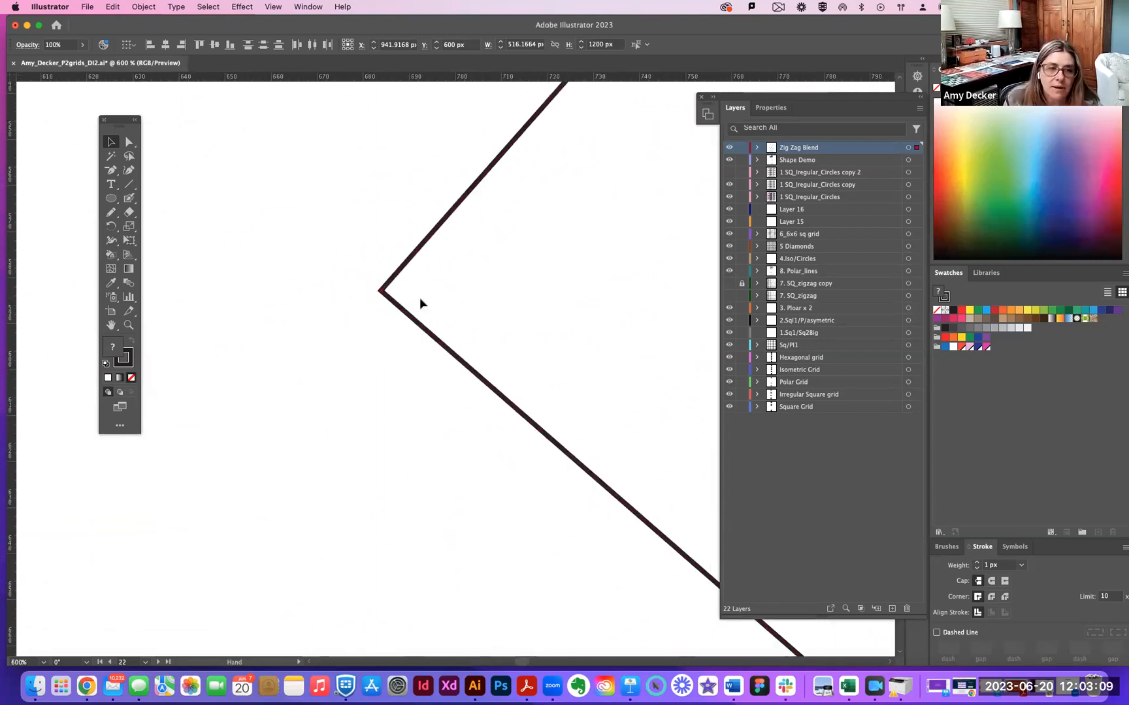
pyautogui.click(132, 144)
pyautogui.click(263, 216)
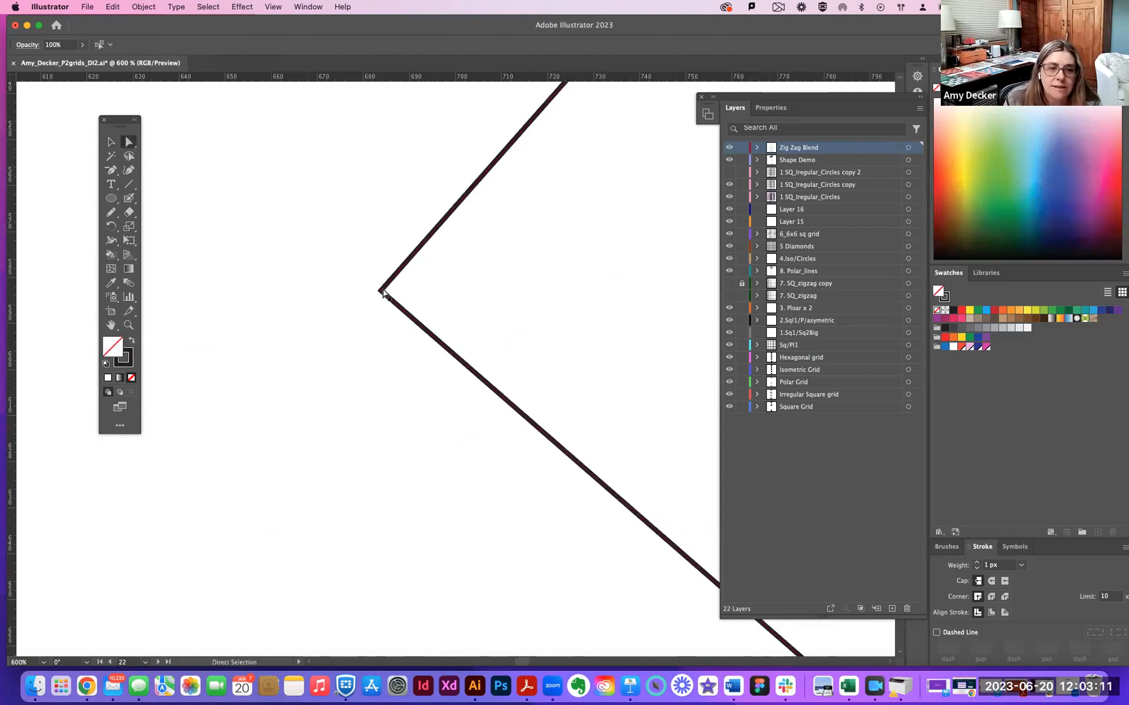
pyautogui.moveTo(383, 293); pyautogui.dragTo(388, 273)
pyautogui.press('super+minus')
# Examine the outer zigzag's topmost right-pointing corner at the artboard edge for gaps or stray anchor points.
pyautogui.moveTo(193, 300)
pyautogui.mouseDown()
pyautogui.moveTo(51, 386)
pyautogui.moveTo(33, 307)
pyautogui.mouseUp()
pyautogui.moveTo(556, 264)
pyautogui.mouseDown()
pyautogui.moveTo(224, 363)
pyautogui.moveTo(201, 382)
pyautogui.mouseUp()
pyautogui.moveTo(555, 261)
pyautogui.mouseDown()
pyautogui.moveTo(355, 338)
pyautogui.moveTo(373, 431)
pyautogui.mouseUp()
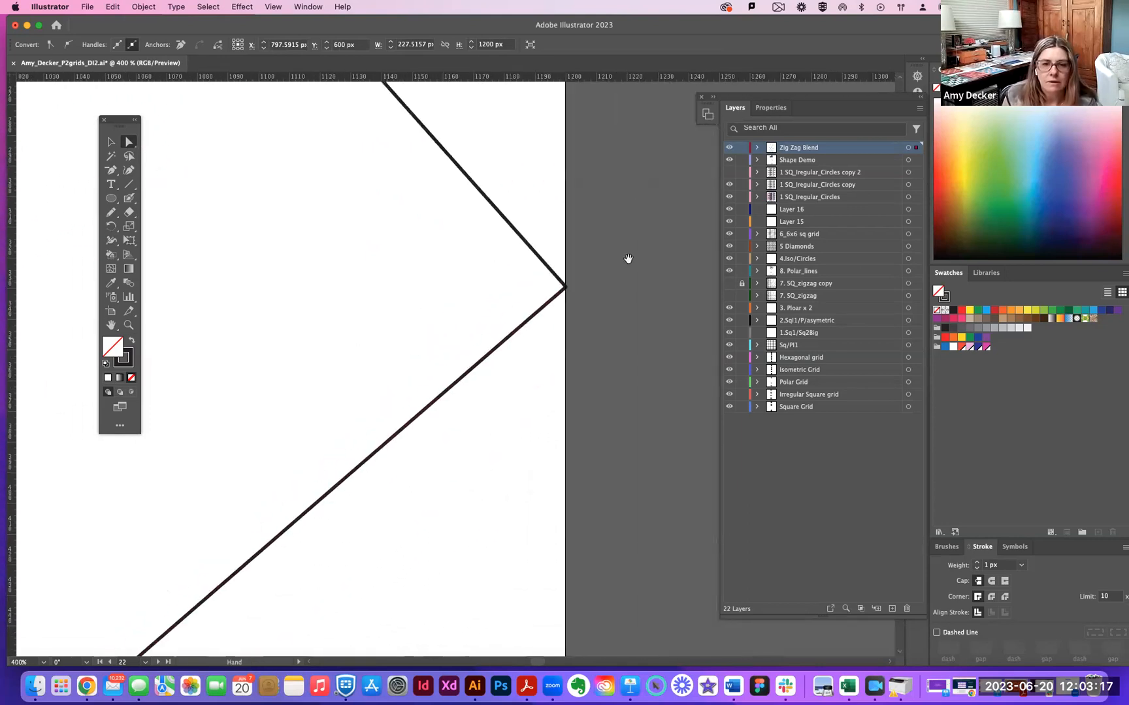
pyautogui.click(566, 288)
pyautogui.click(611, 292)
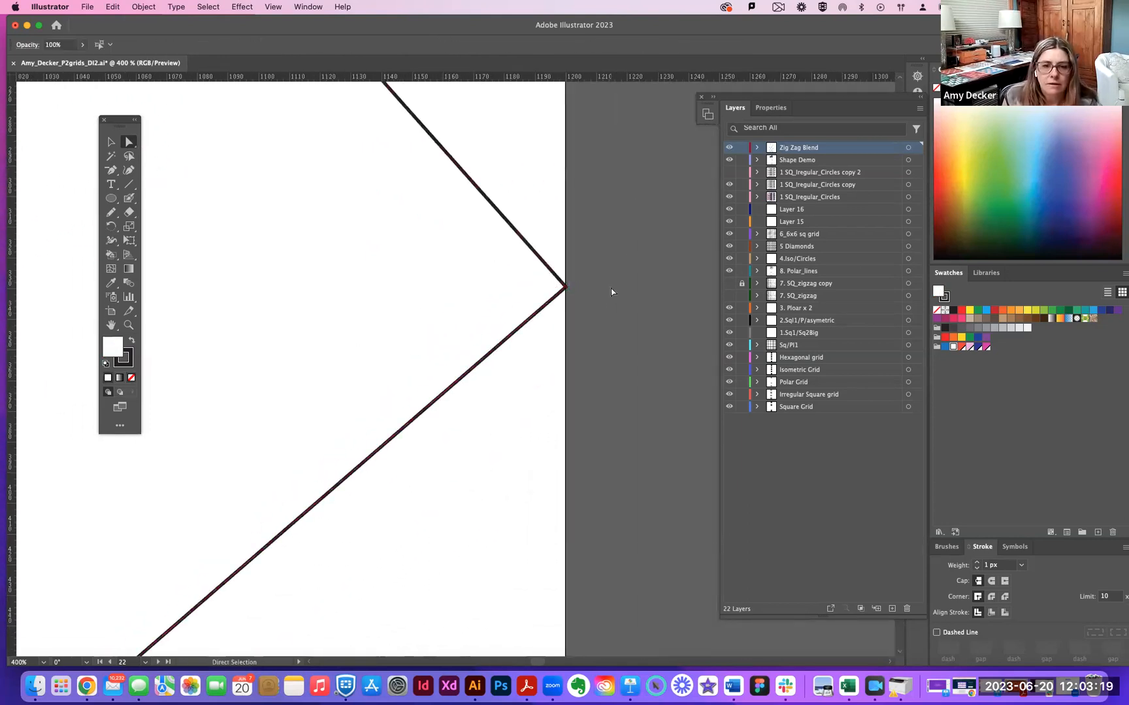
pyautogui.press('super+minus')
pyautogui.press('super+minus')
pyautogui.press('super+minus')
pyautogui.press('super+minus')
pyautogui.press('super+minus')
pyautogui.press('super+minus')
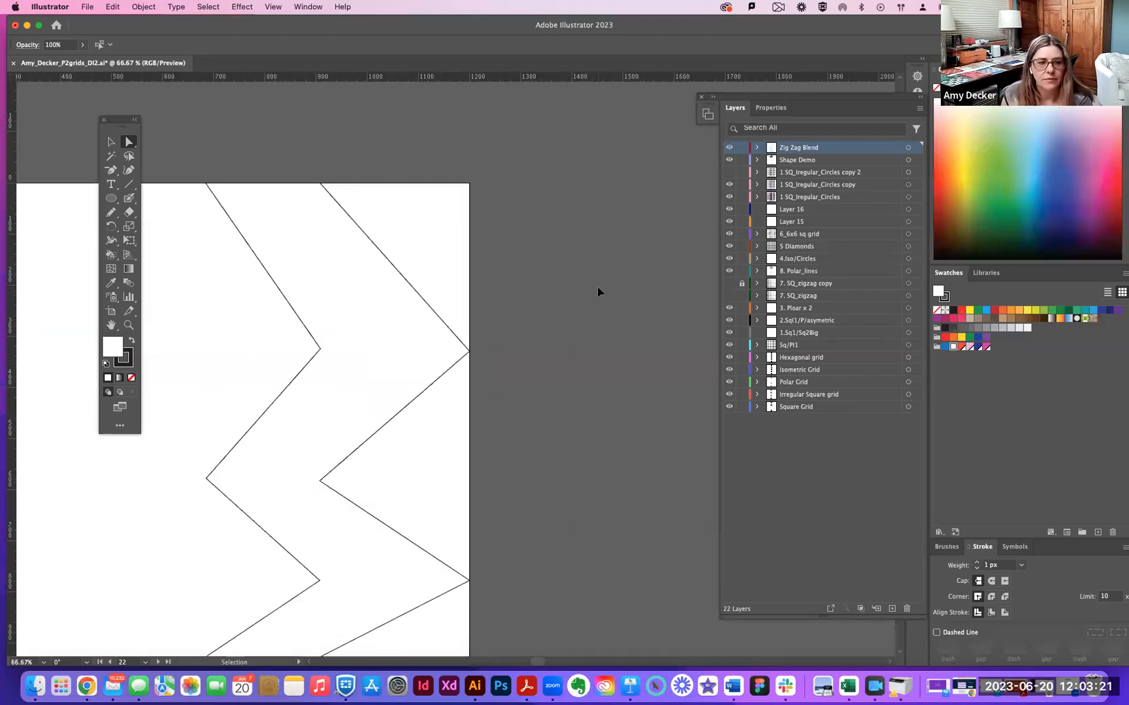
pyautogui.moveTo(522, 516); pyautogui.dragTo(632, 435)
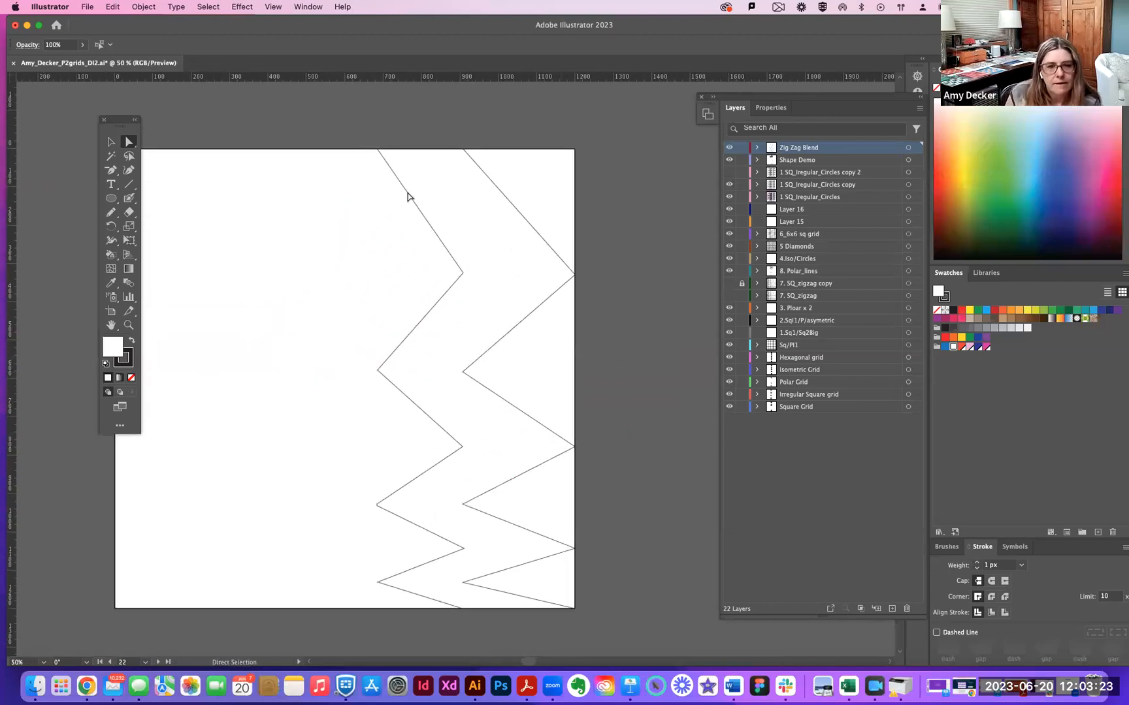
# Delete the extra anchor point at the inner zigzag's middle left-pointing corner so it forms one sharp point, and deselect the path.
pyautogui.click(111, 142)
pyautogui.moveTo(300, 140); pyautogui.dragTo(299, 391)
pyautogui.press('super+plus')
pyautogui.press('super+plus')
pyautogui.press('super+plus')
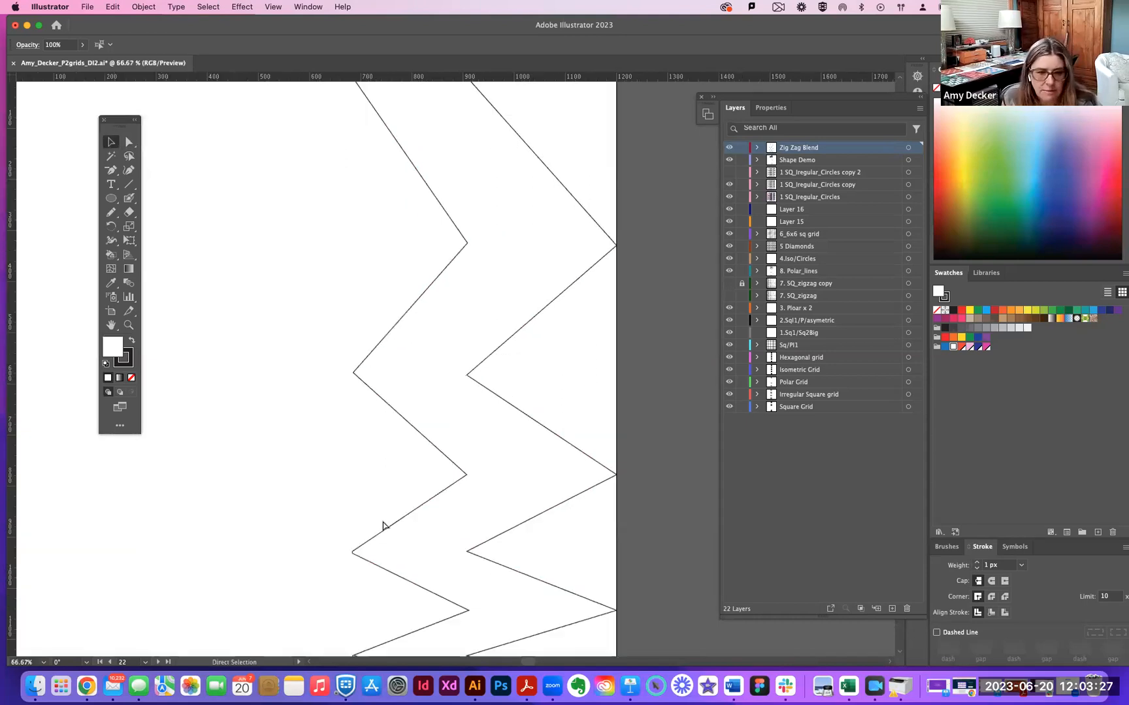
pyautogui.moveTo(373, 544); pyautogui.dragTo(478, 222)
pyautogui.moveTo(285, 565); pyautogui.dragTo(401, 373)
pyautogui.click(377, 418)
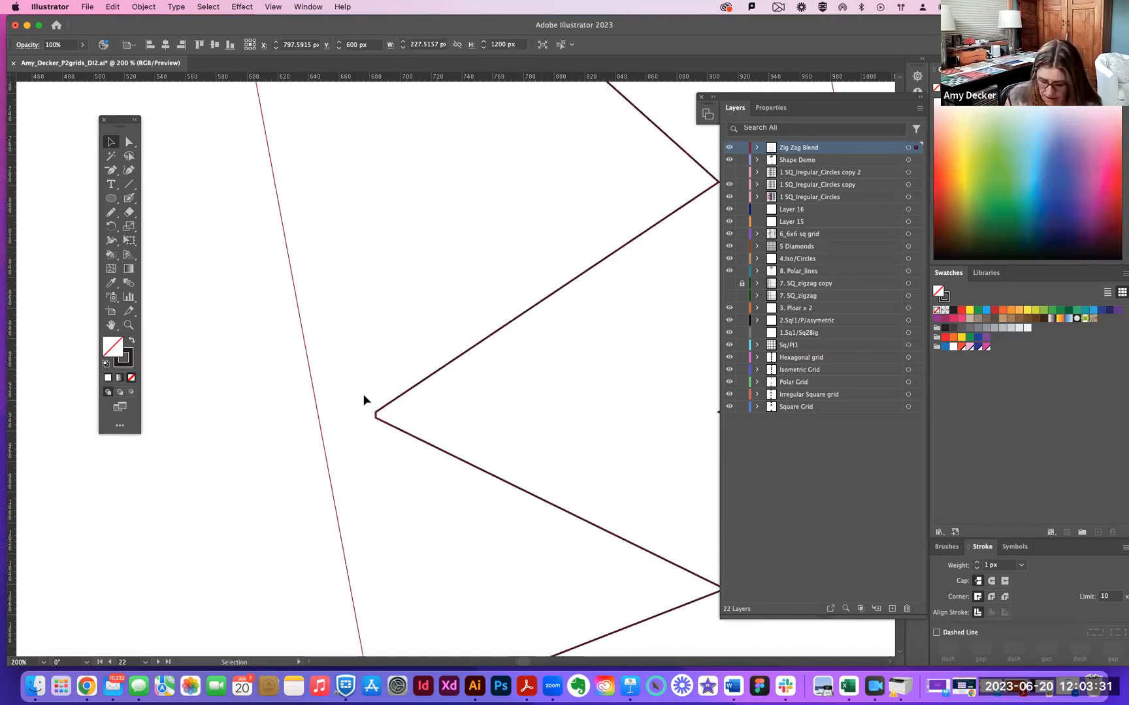
pyautogui.click(129, 142)
pyautogui.click(374, 414)
pyautogui.moveTo(371, 410); pyautogui.dragTo(386, 425)
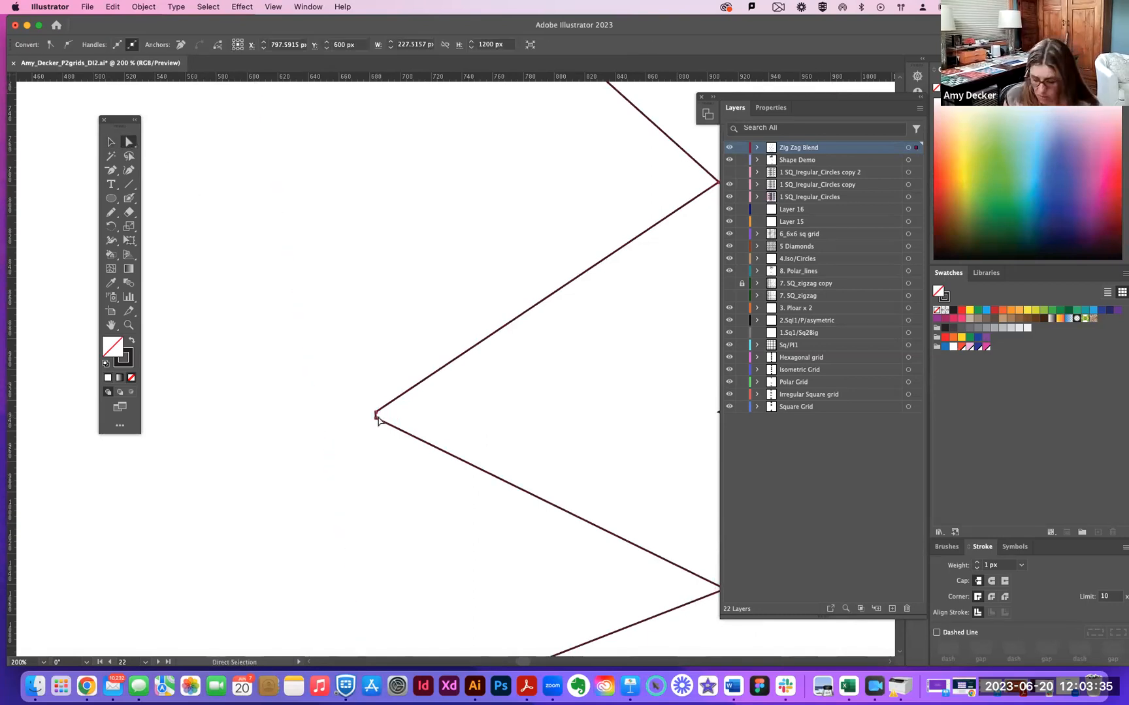
pyautogui.click(376, 417)
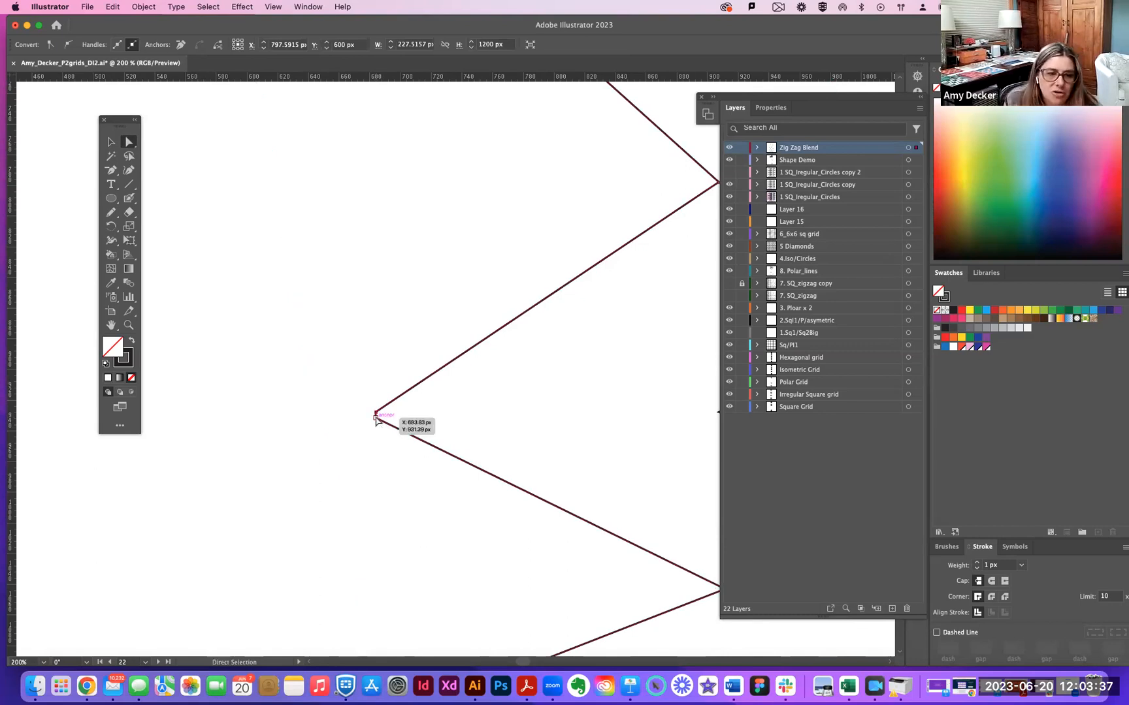
pyautogui.click(111, 170)
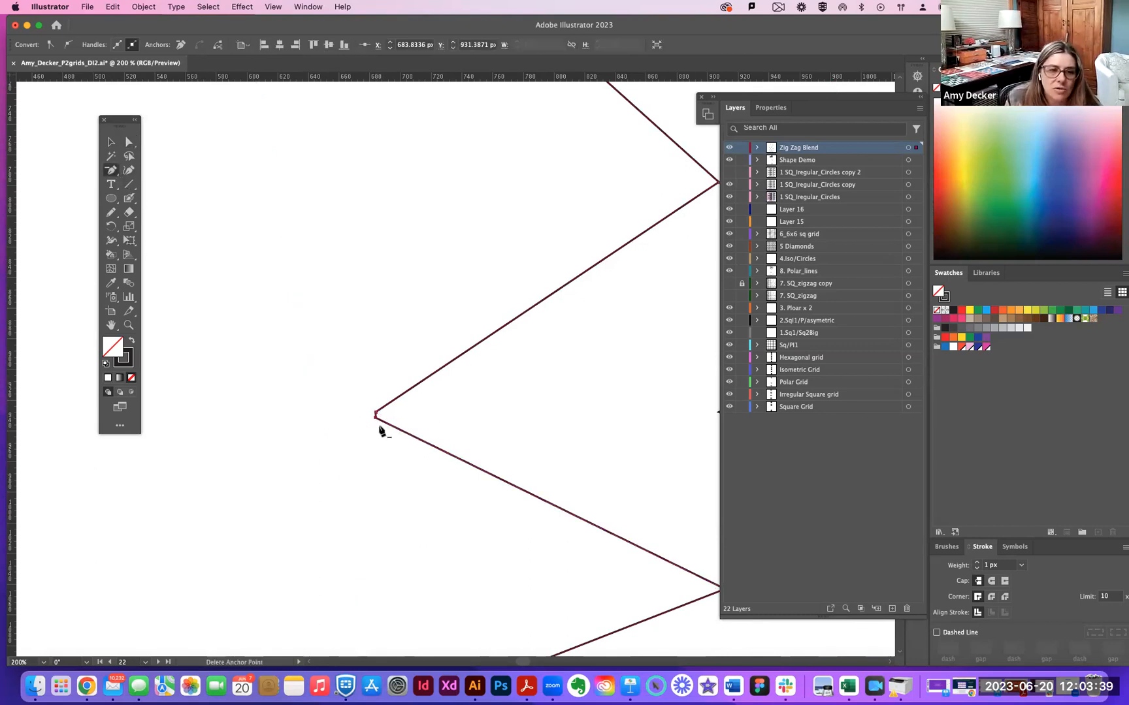
pyautogui.click(111, 142)
pyautogui.click(492, 393)
# Select both zigzag paths and make a blend between them.
pyautogui.press('super+minus')
pyautogui.press('super+minus')
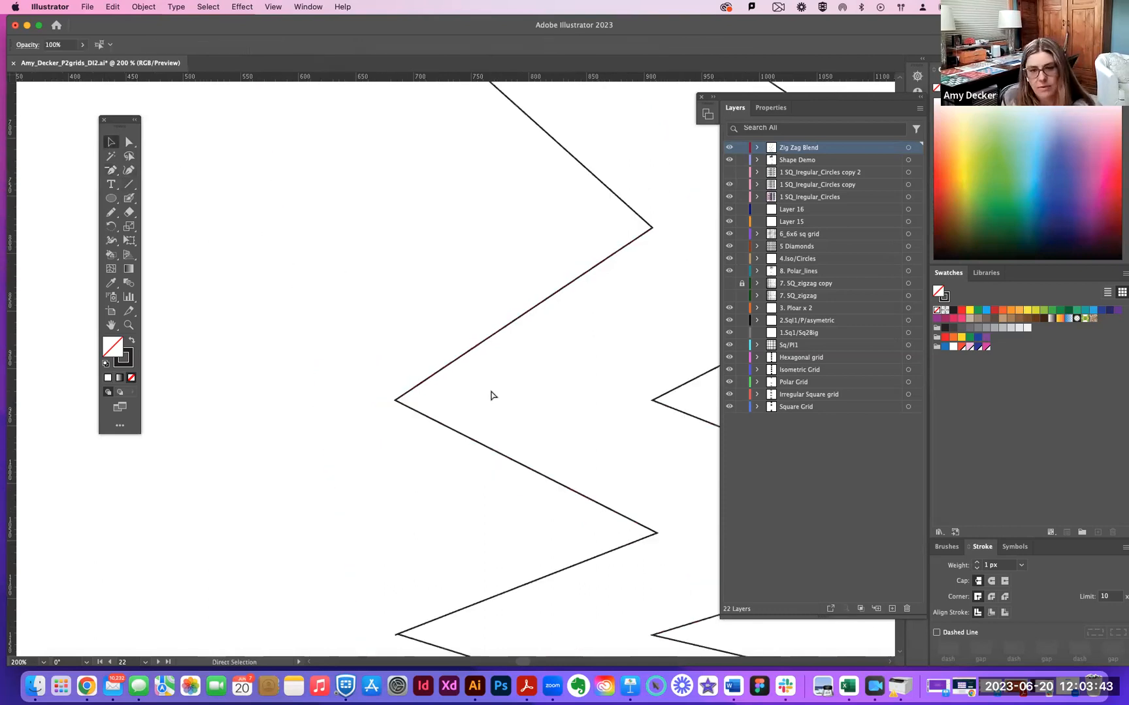
pyautogui.press('super+minus')
pyautogui.press('super+minus')
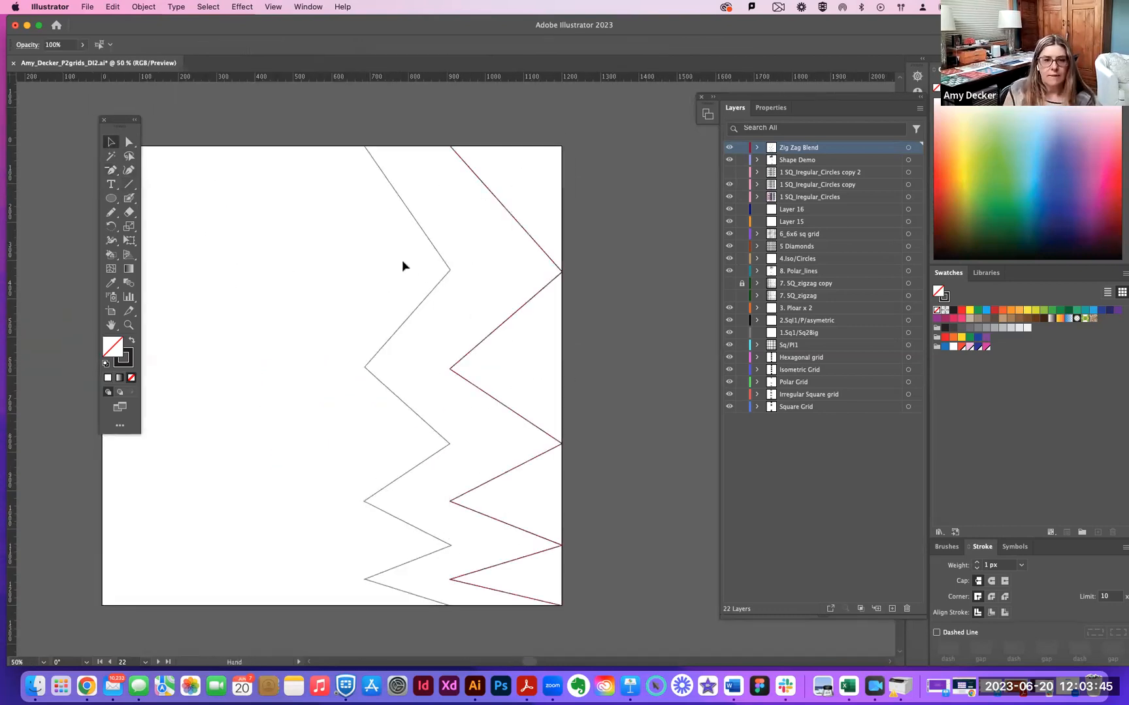
pyautogui.moveTo(311, 142); pyautogui.dragTo(563, 588)
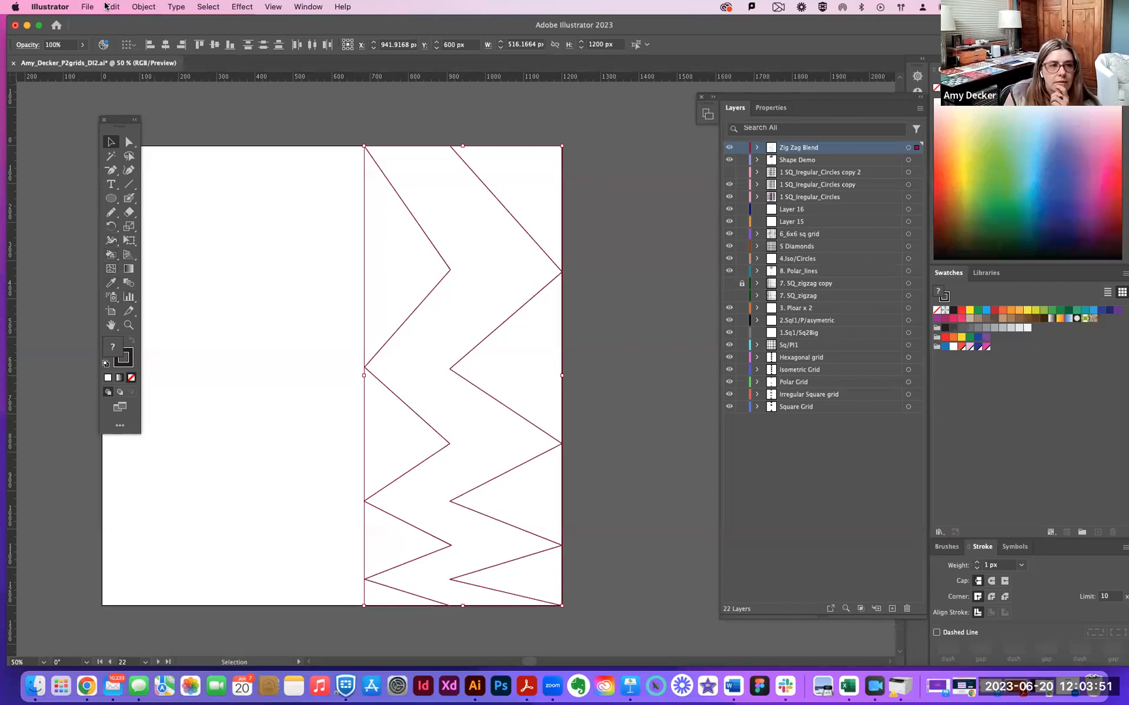
pyautogui.click(143, 7)
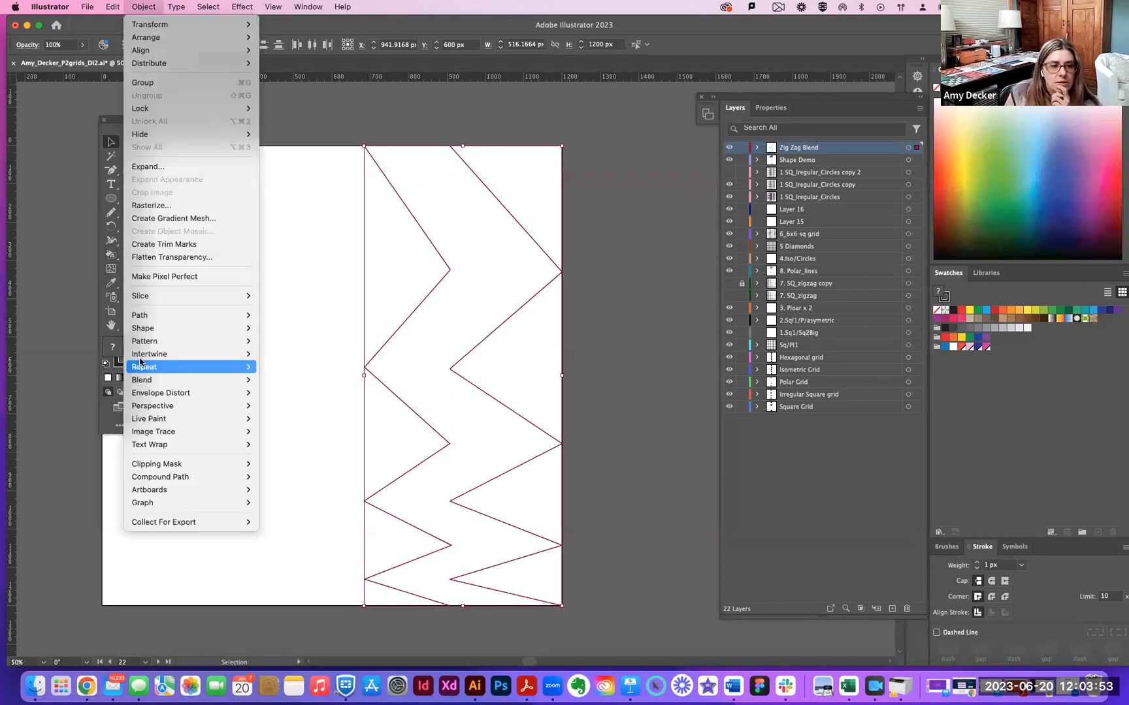
pyautogui.moveTo(150, 379)
pyautogui.click(290, 382)
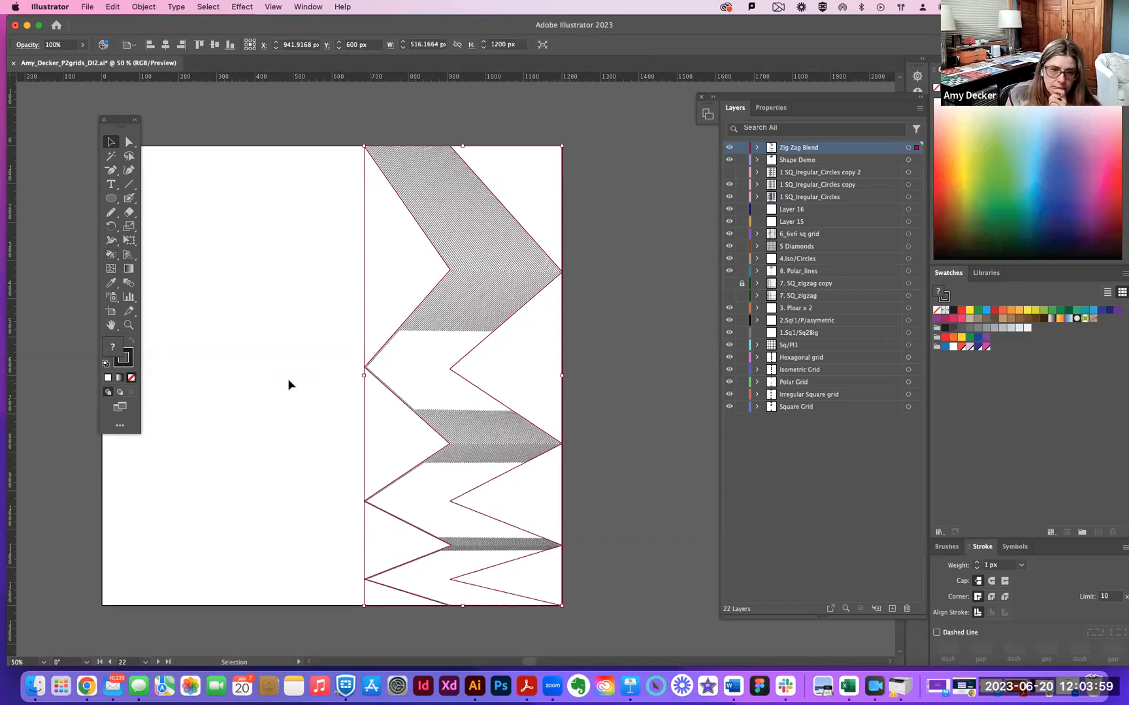
# Shift the blended zigzags about 11 px horizontally to the right by the outer zigzag's upper left-pointing corner, using Direct Selection.
pyautogui.click(128, 142)
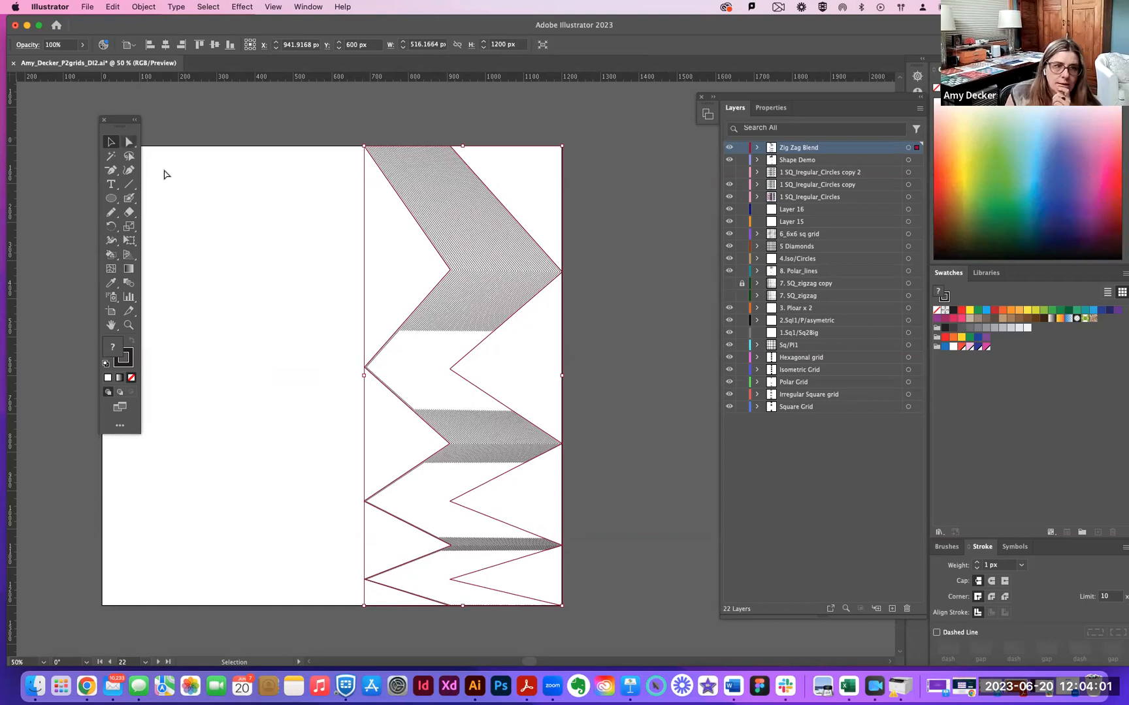
pyautogui.click(165, 174)
pyautogui.click(466, 335)
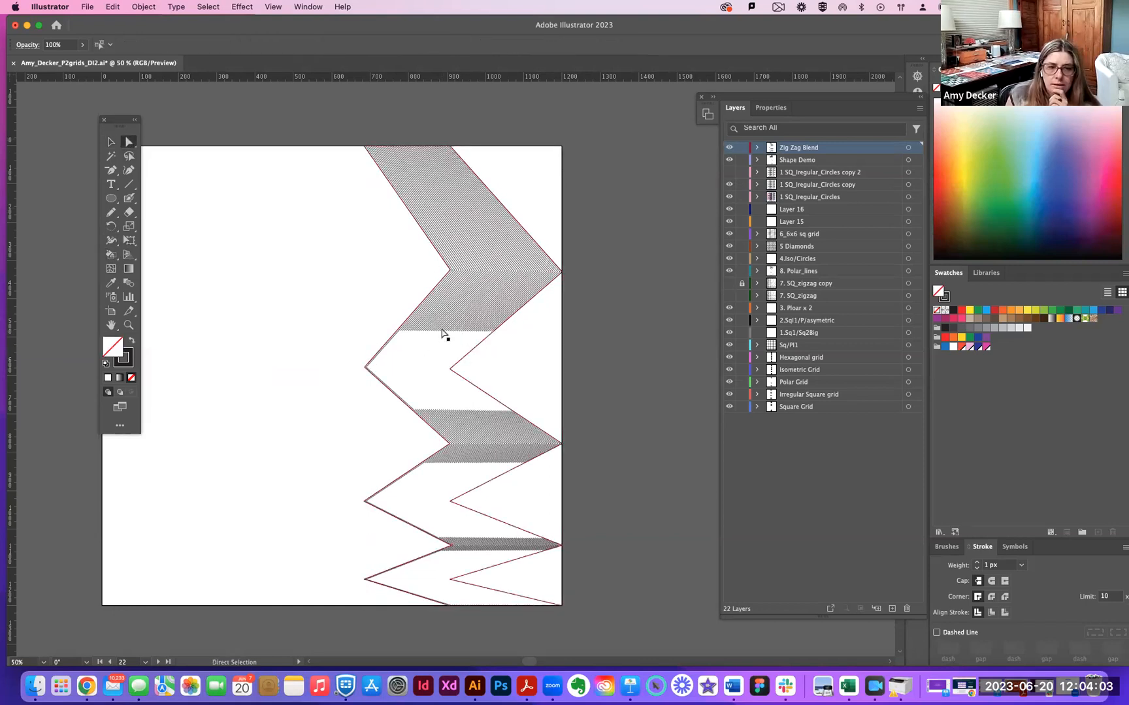
pyautogui.click(444, 335)
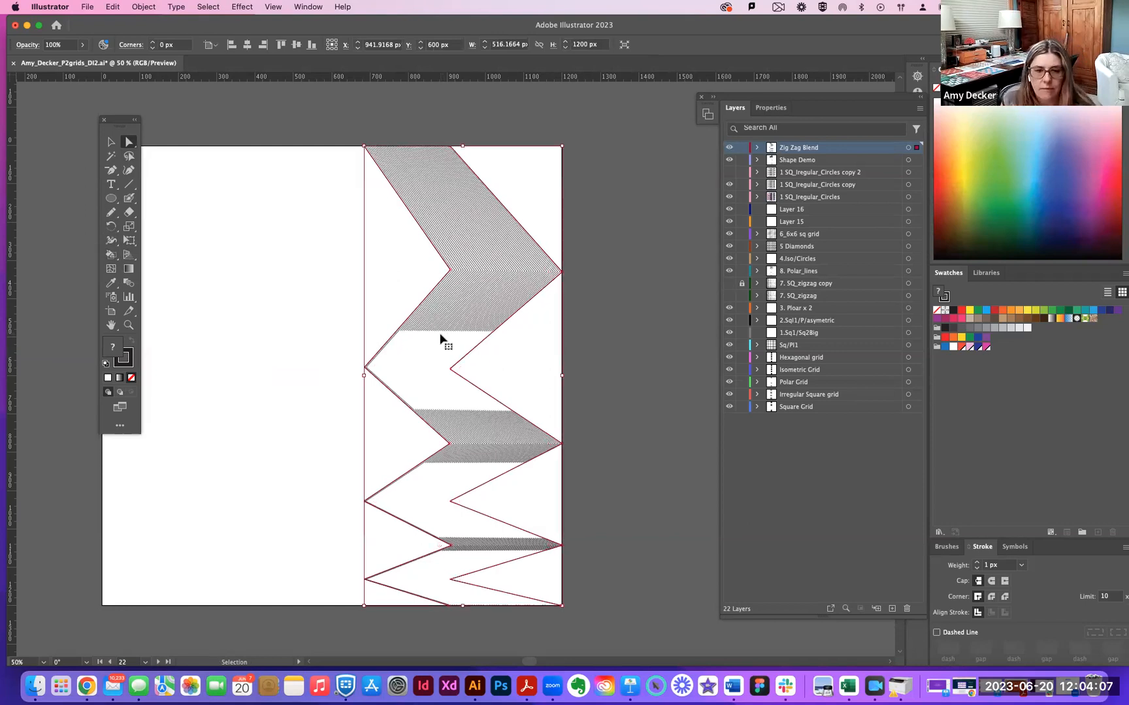
pyautogui.press('super+equal')
pyautogui.press('super+equal')
pyautogui.press('super+equal')
pyautogui.press('super+equal')
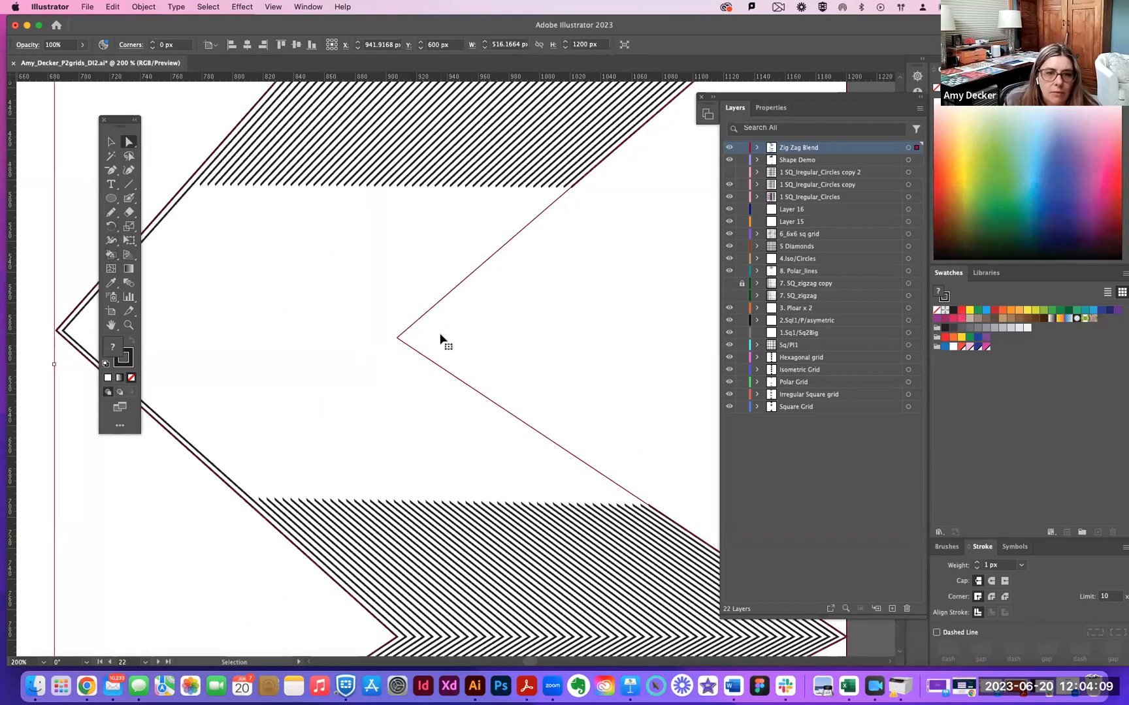
pyautogui.press('super+equal')
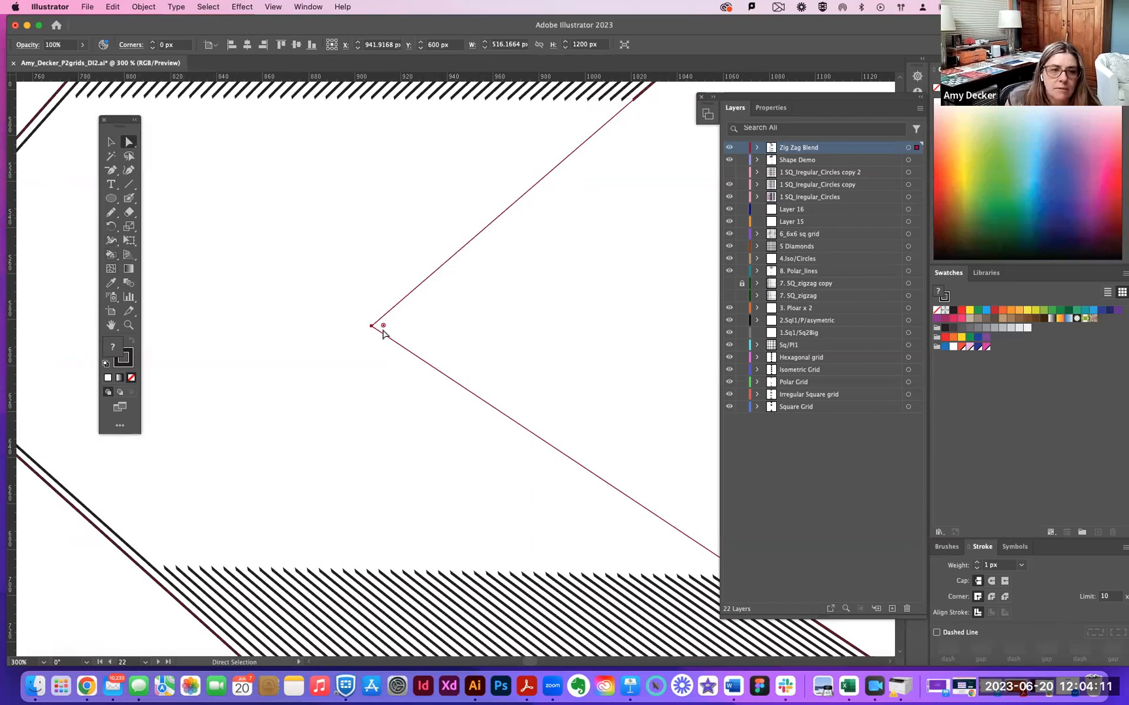
pyautogui.moveTo(372, 325); pyautogui.dragTo(387, 327)
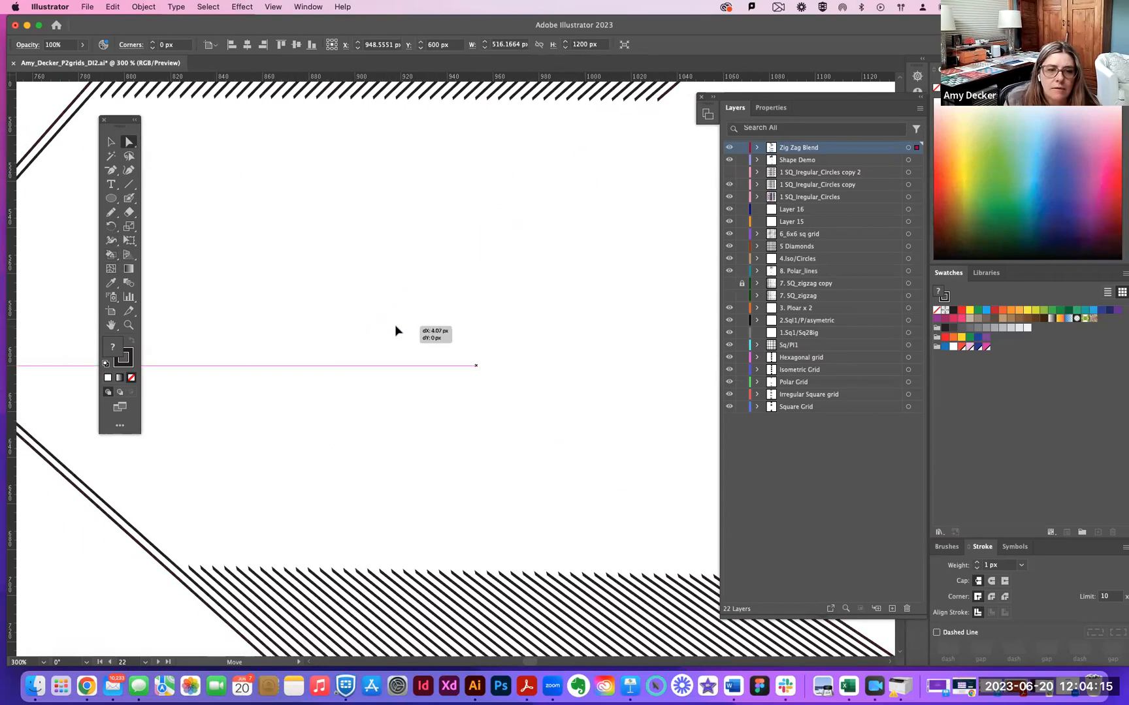
pyautogui.moveTo(398, 325)
pyautogui.mouseDown()
pyautogui.moveTo(490, 326)
pyautogui.moveTo(392, 329)
pyautogui.mouseUp()
pyautogui.press('space')
pyautogui.moveTo(227, 547); pyautogui.dragTo(204, 574)
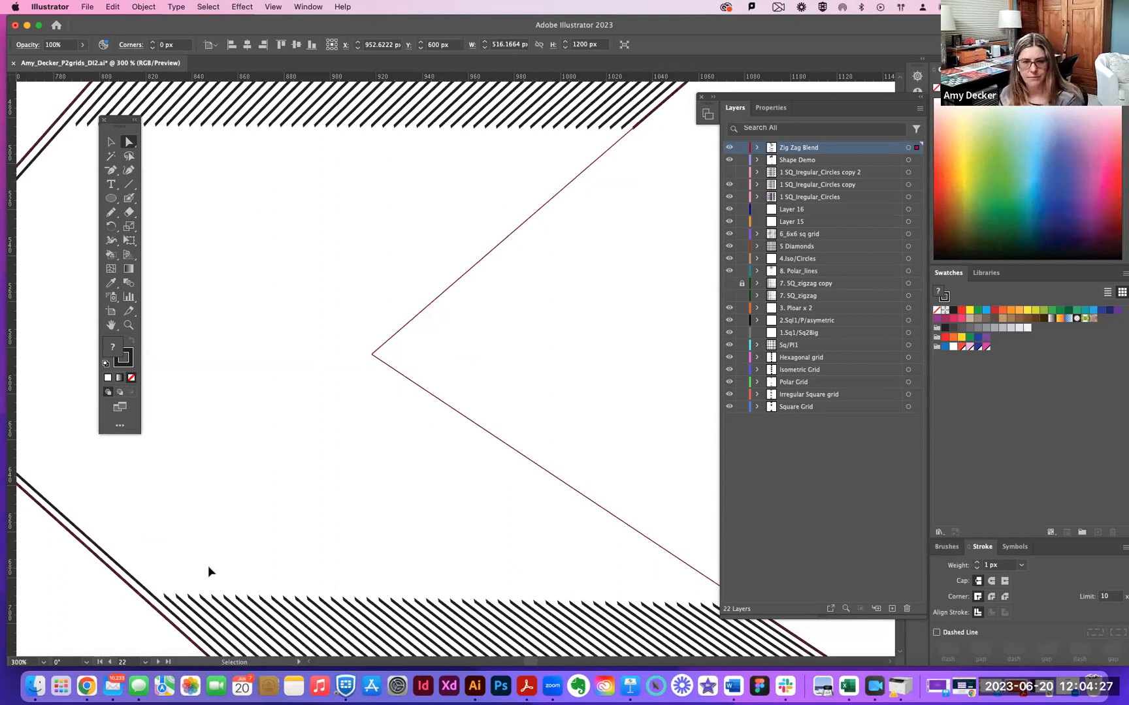
# Try moving the outer zigzag's lowest end point outward past the artboard's bottom-right corner, and undo the move.
pyautogui.press('super+minus')
pyautogui.press('super+minus')
pyautogui.press('super+minus')
pyautogui.press('super+minus')
pyautogui.press('space')
pyautogui.moveTo(332, 551); pyautogui.dragTo(288, 423)
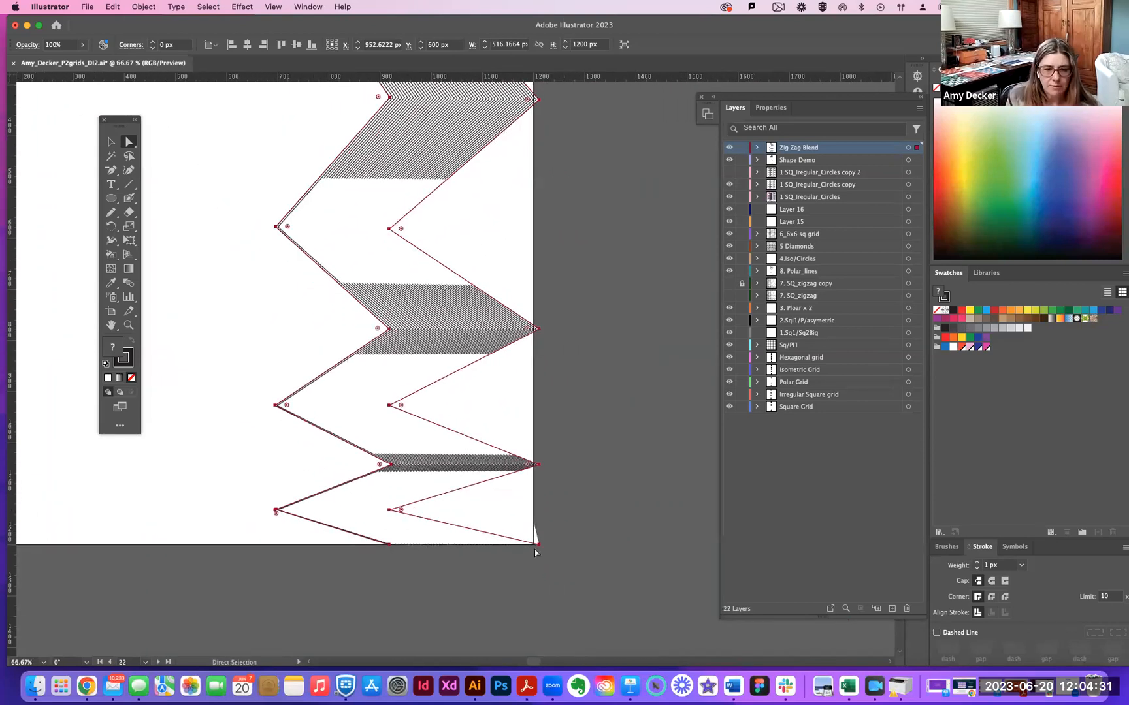
pyautogui.moveTo(540, 547); pyautogui.dragTo(590, 558)
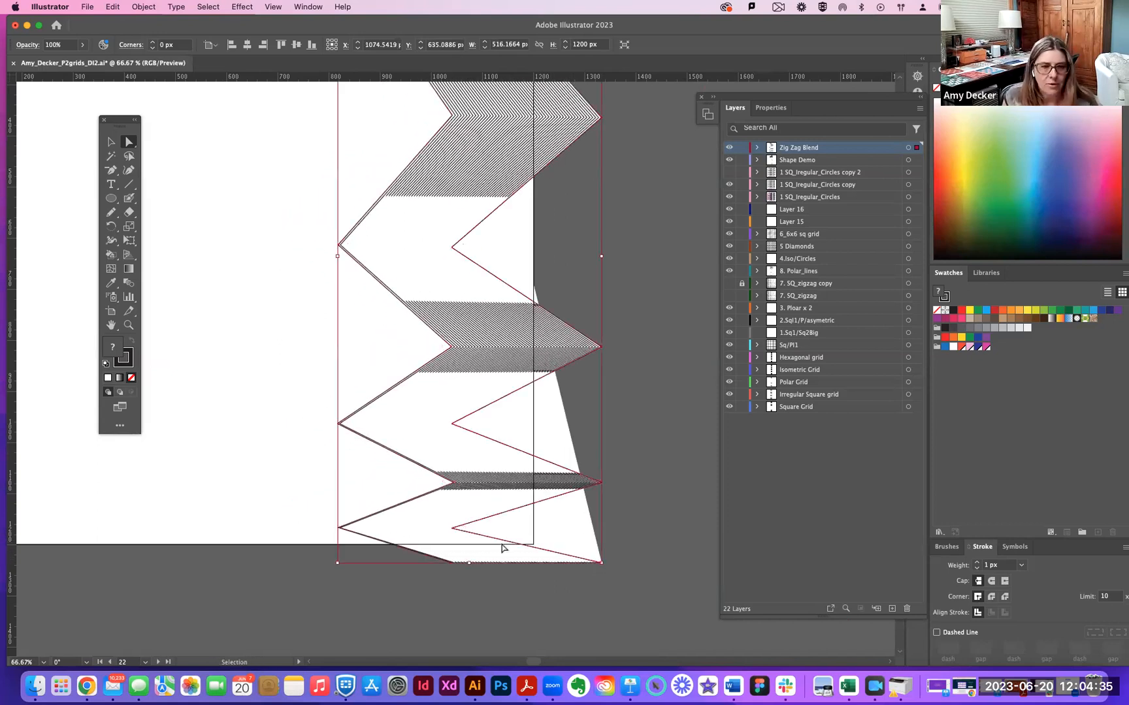
pyautogui.press('super+z')
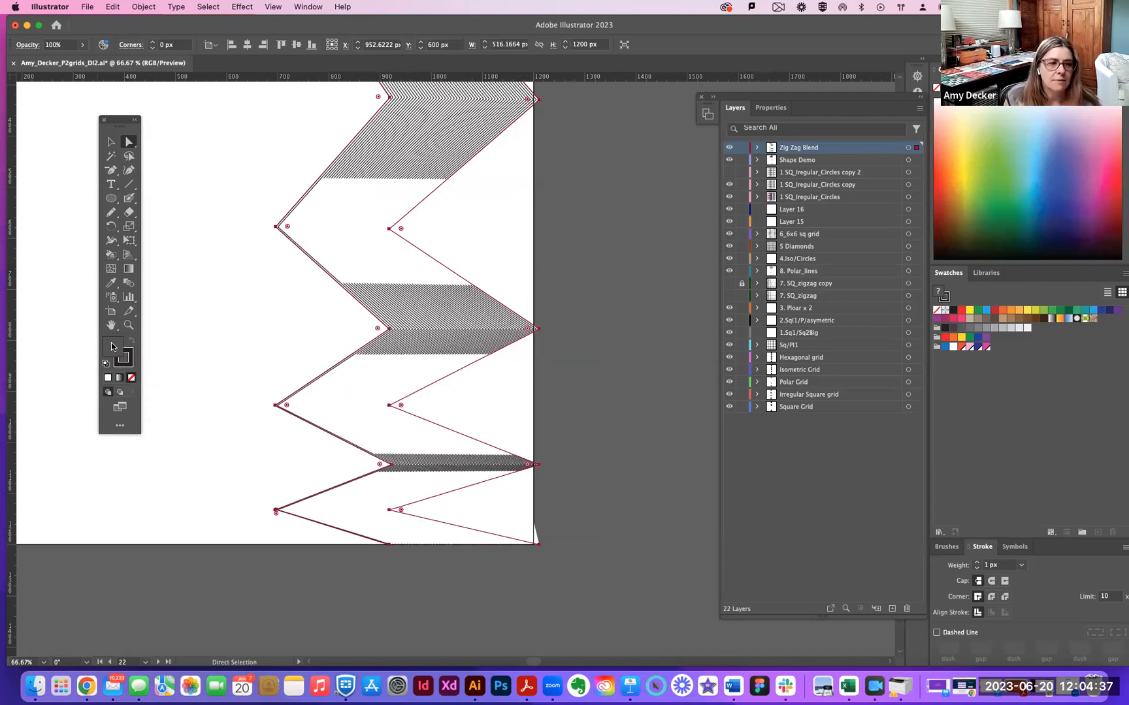
# Set the blended zigzags' fill to none so only the strokes remain, and deselect them.
pyautogui.click(108, 377)
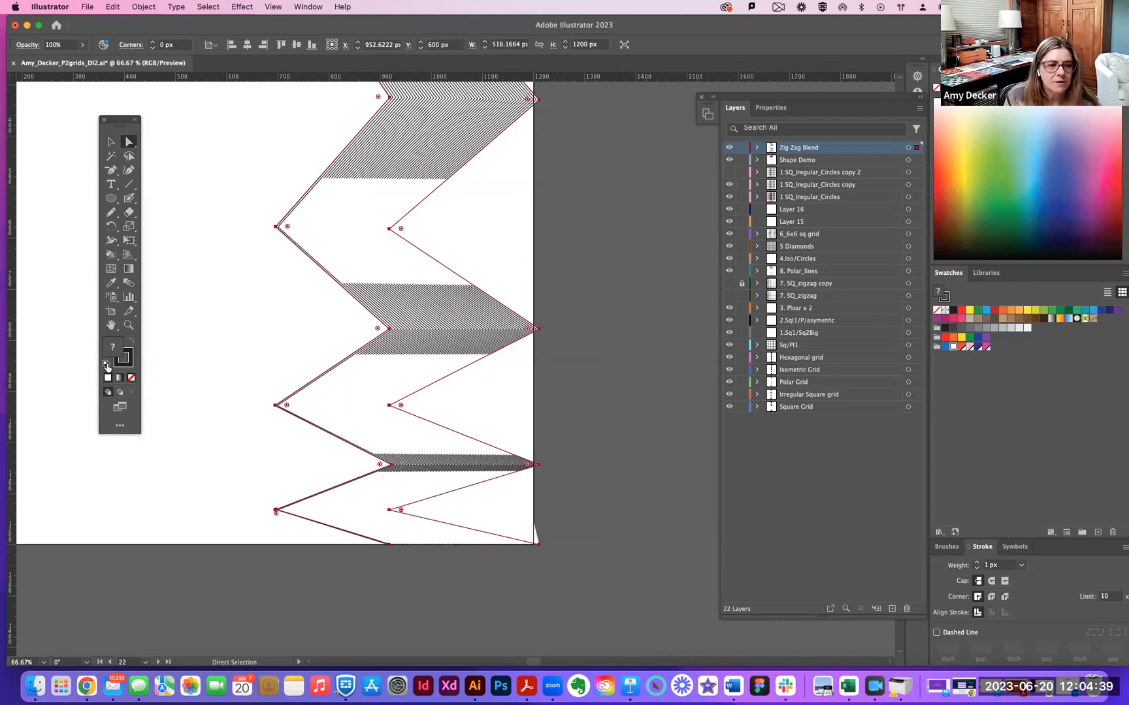
pyautogui.click(133, 378)
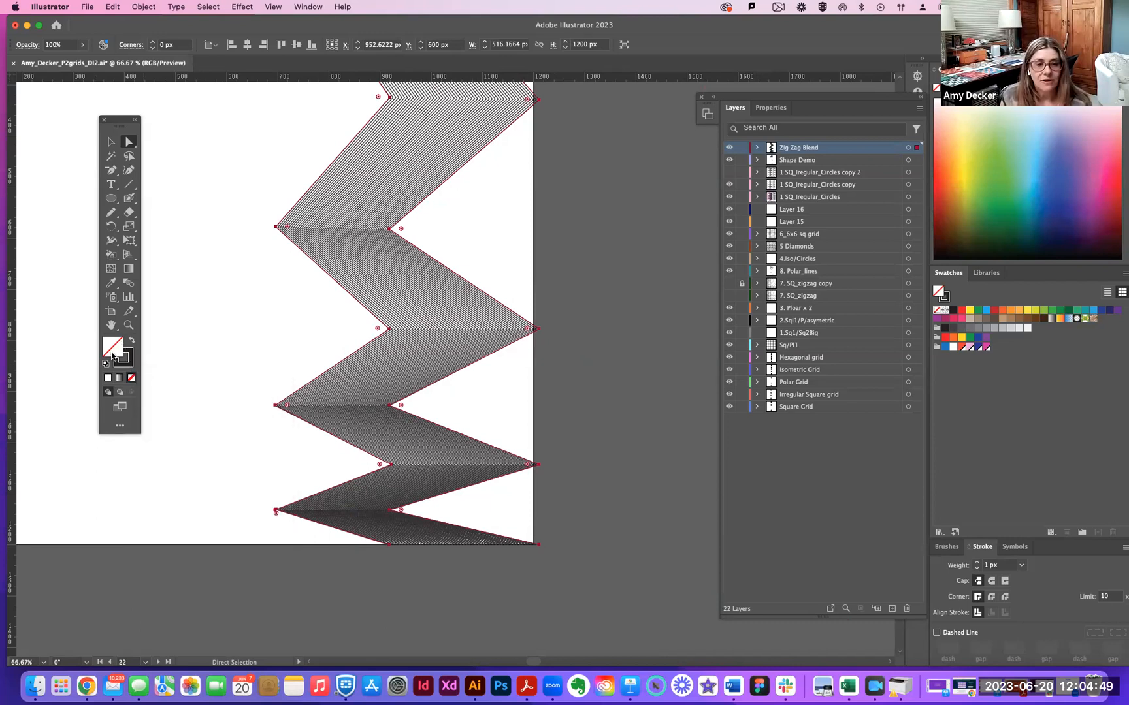
pyautogui.click(191, 330)
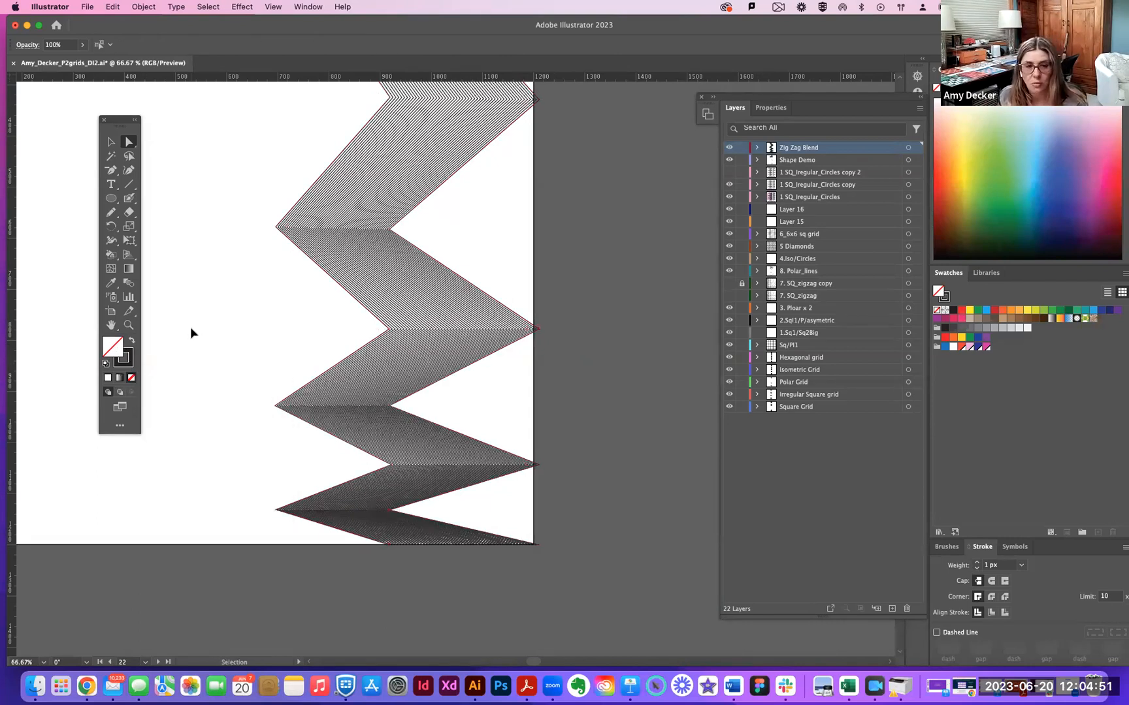
# Examine the blended zigzag lines up close along the right side of the artboard, and return to the full artboard view.
pyautogui.press('super+minus')
pyautogui.moveTo(297, 320); pyautogui.dragTo(350, 370)
pyautogui.press('super+equal')
pyautogui.press('super+equal')
pyautogui.press('super+equal')
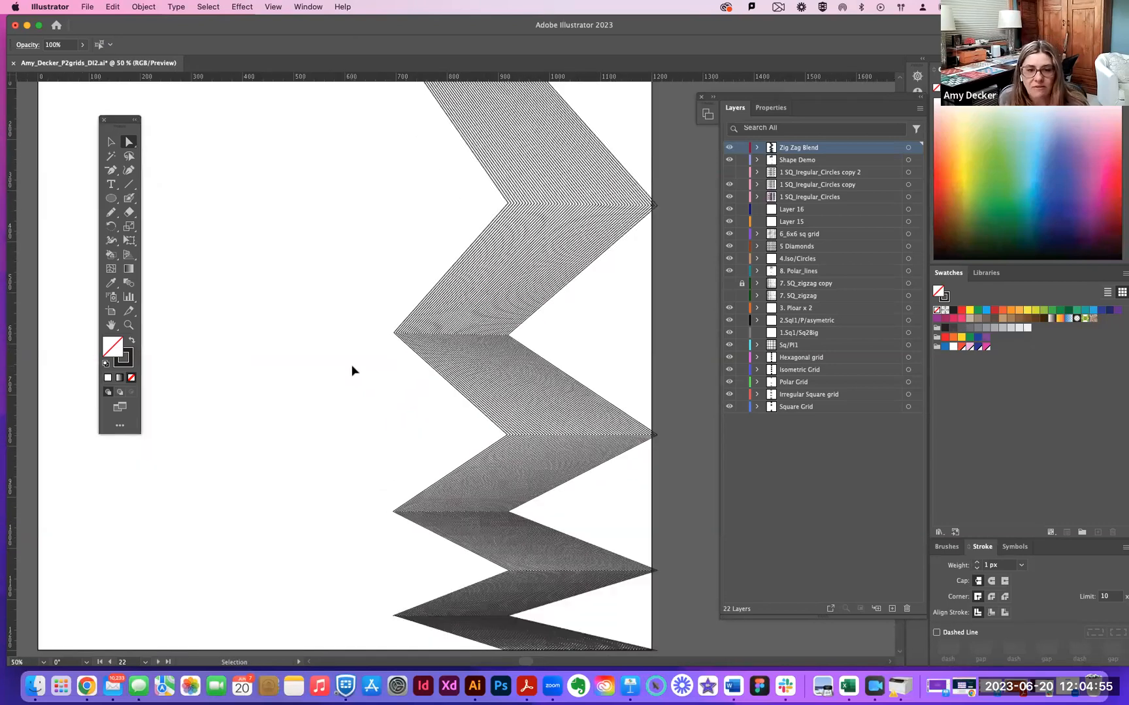
pyautogui.press('super+equal')
pyautogui.press('super+equal')
pyautogui.press('super+equal')
pyautogui.moveTo(506, 364); pyautogui.dragTo(222, 347)
pyautogui.moveTo(418, 353); pyautogui.dragTo(284, 348)
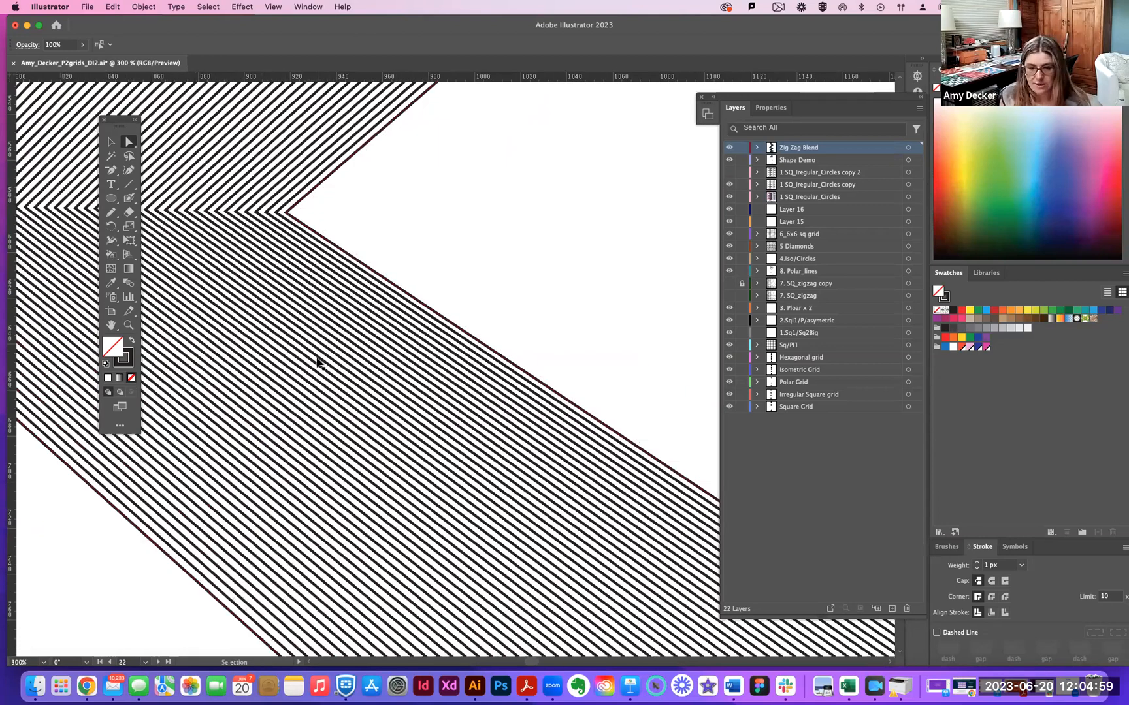
pyautogui.press('super+minus')
pyautogui.press('super+0')
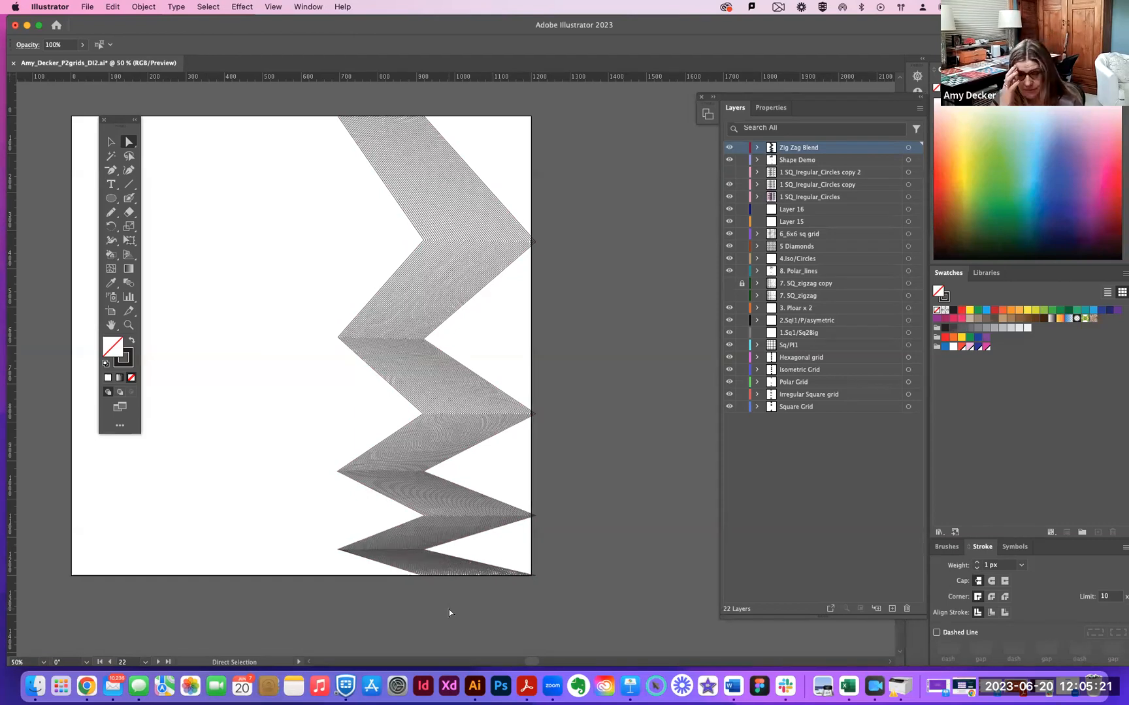
# Draw two line segments meeting in a right-pointing chevron left of the zigzags, about 196 by 193 px and 170 by 237 px.
pyautogui.click(110, 142)
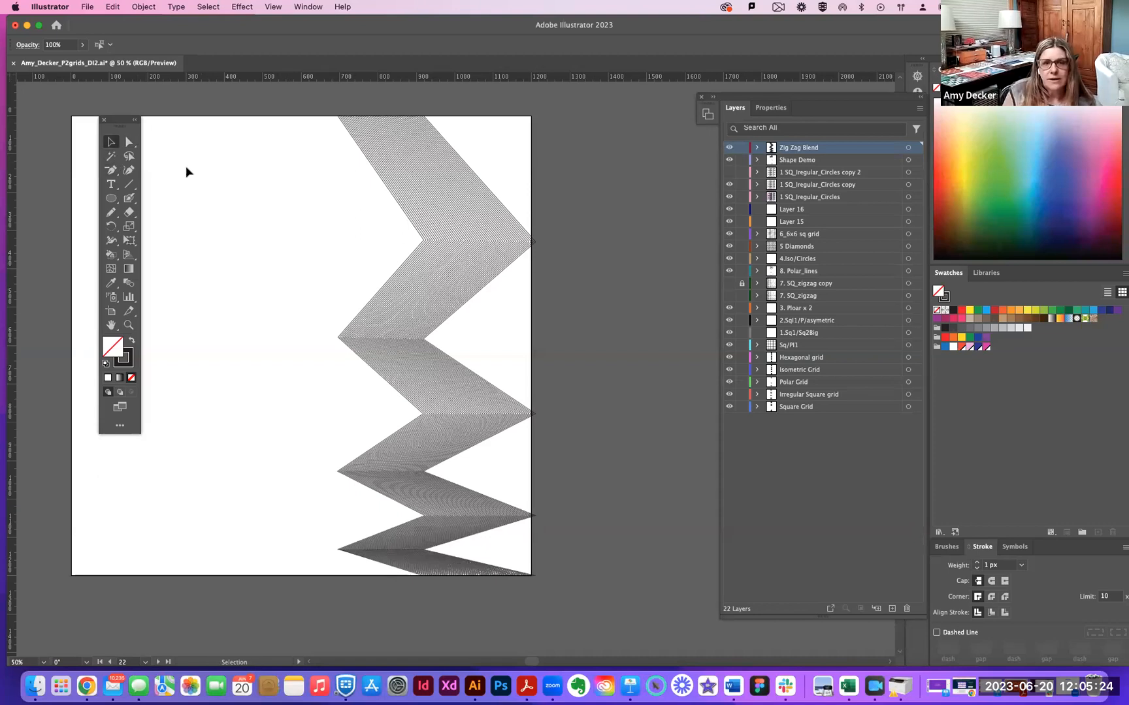
pyautogui.click(129, 185)
pyautogui.moveTo(239, 134)
pyautogui.mouseDown()
pyautogui.moveTo(316, 209)
pyautogui.moveTo(305, 215)
pyautogui.mouseUp()
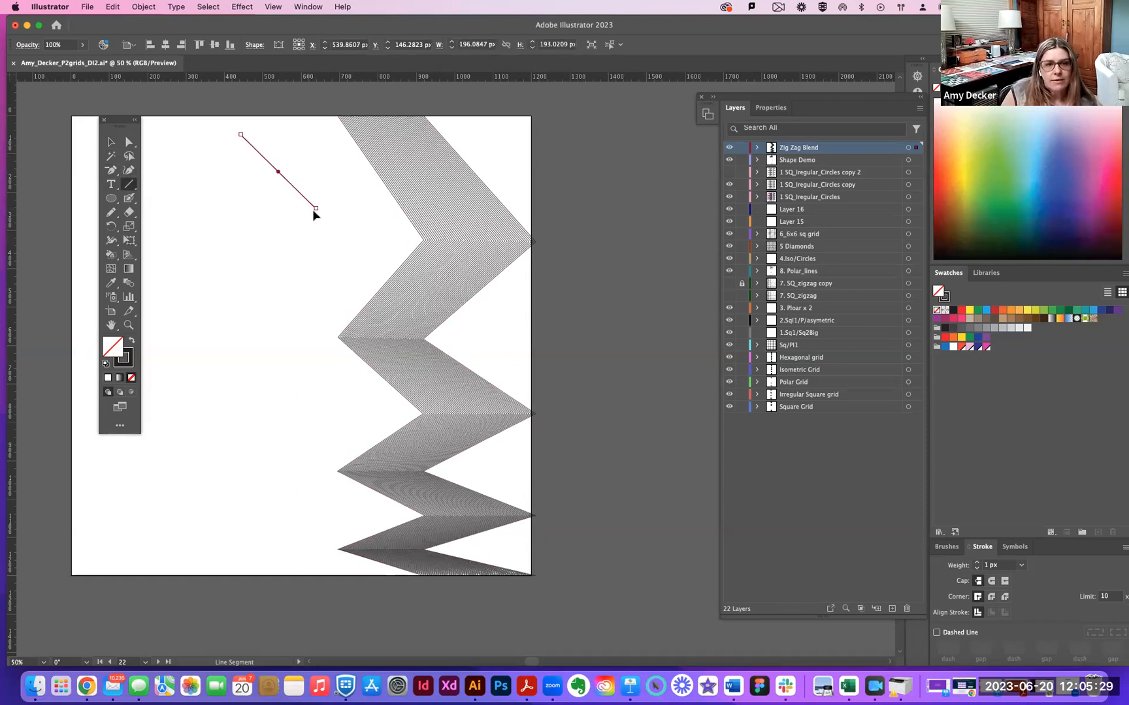
pyautogui.moveTo(250, 299); pyautogui.dragTo(317, 209)
pyautogui.press('v')
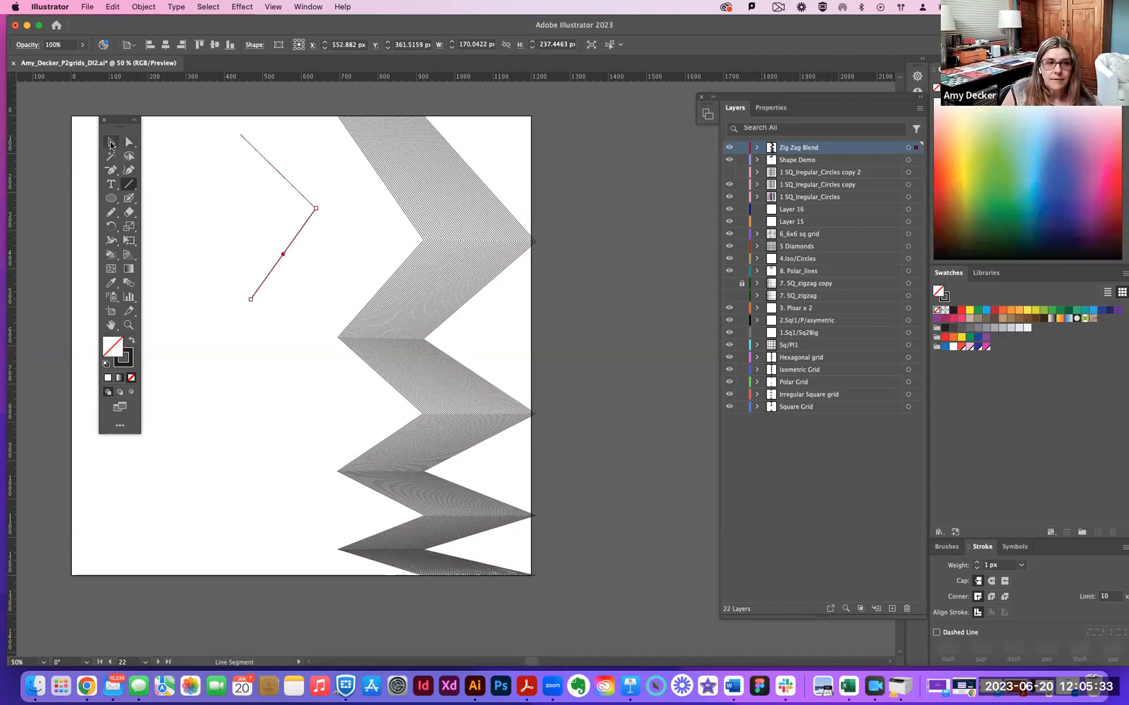
# Duplicate the two-line chevron about 214 px to its left at the same height.
pyautogui.moveTo(207, 121); pyautogui.dragTo(328, 330)
pyautogui.moveTo(294, 249); pyautogui.dragTo(221, 249)
# Try blending all four unjoined segments of the two chevrons together, and inspect the resulting lines up close.
pyautogui.moveTo(153, 119); pyautogui.dragTo(327, 327)
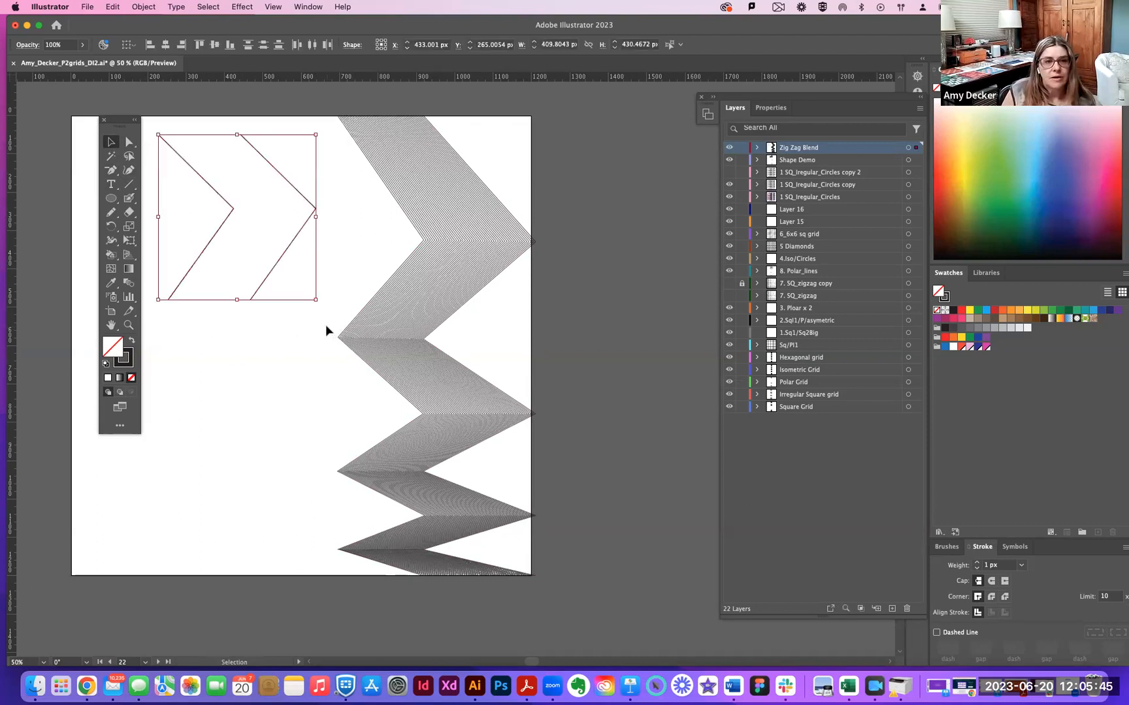
pyautogui.click(143, 6)
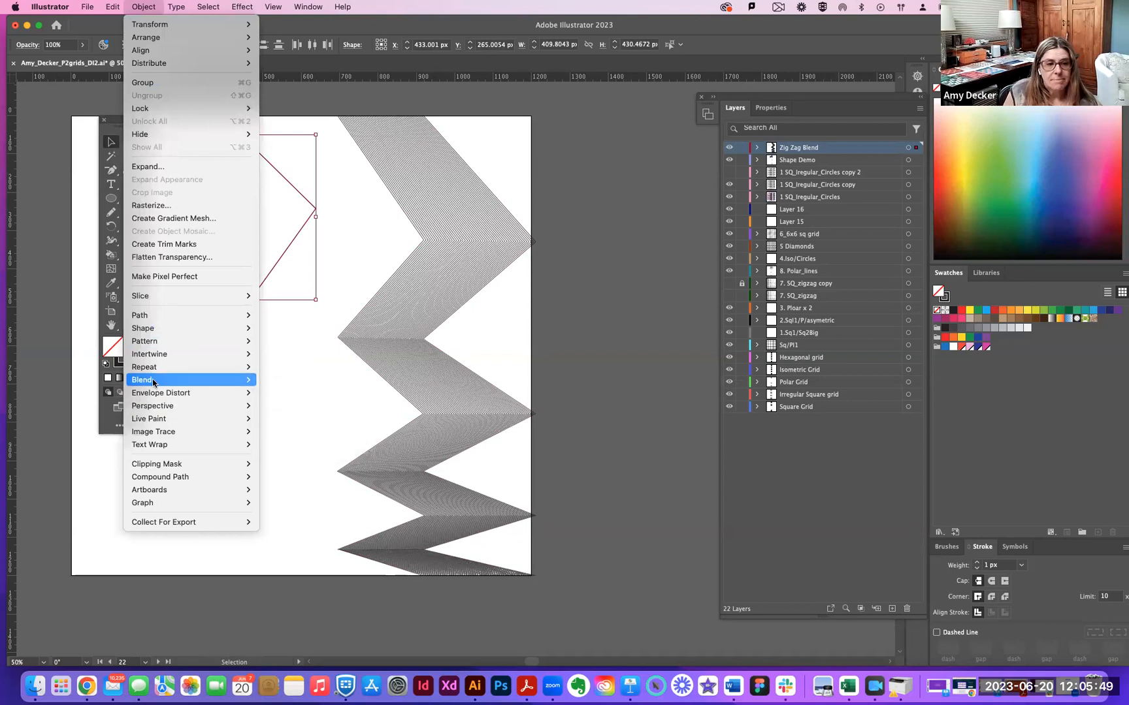
pyautogui.moveTo(155, 380)
pyautogui.click(271, 381)
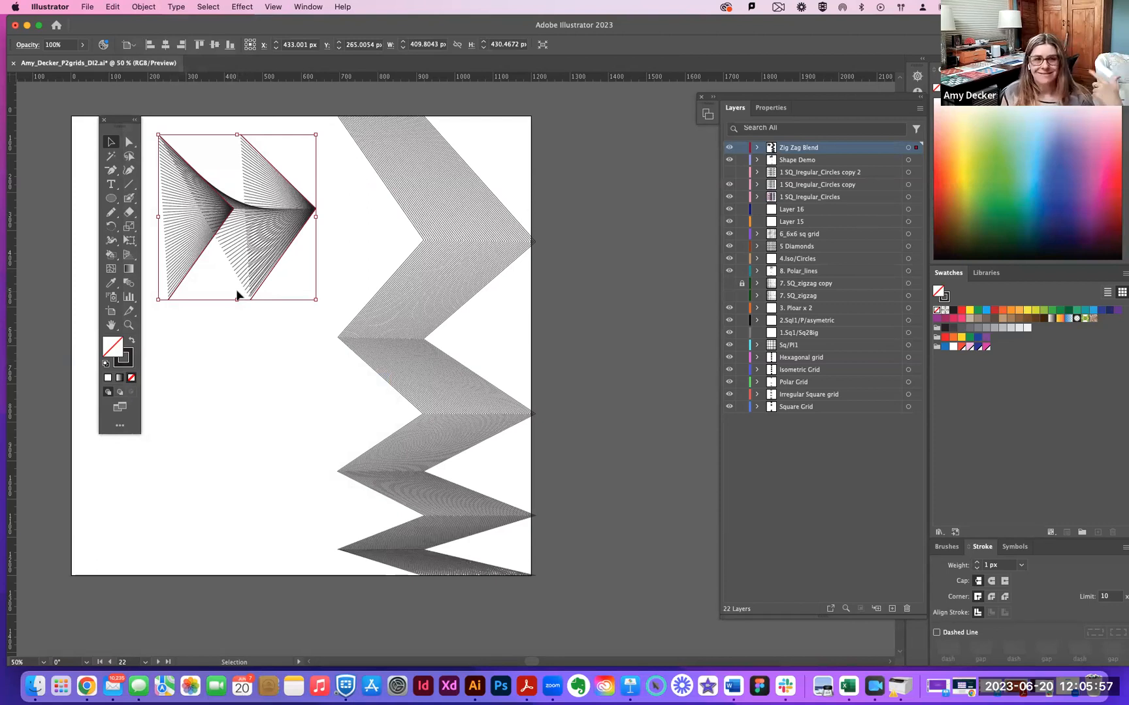
pyautogui.press('a')
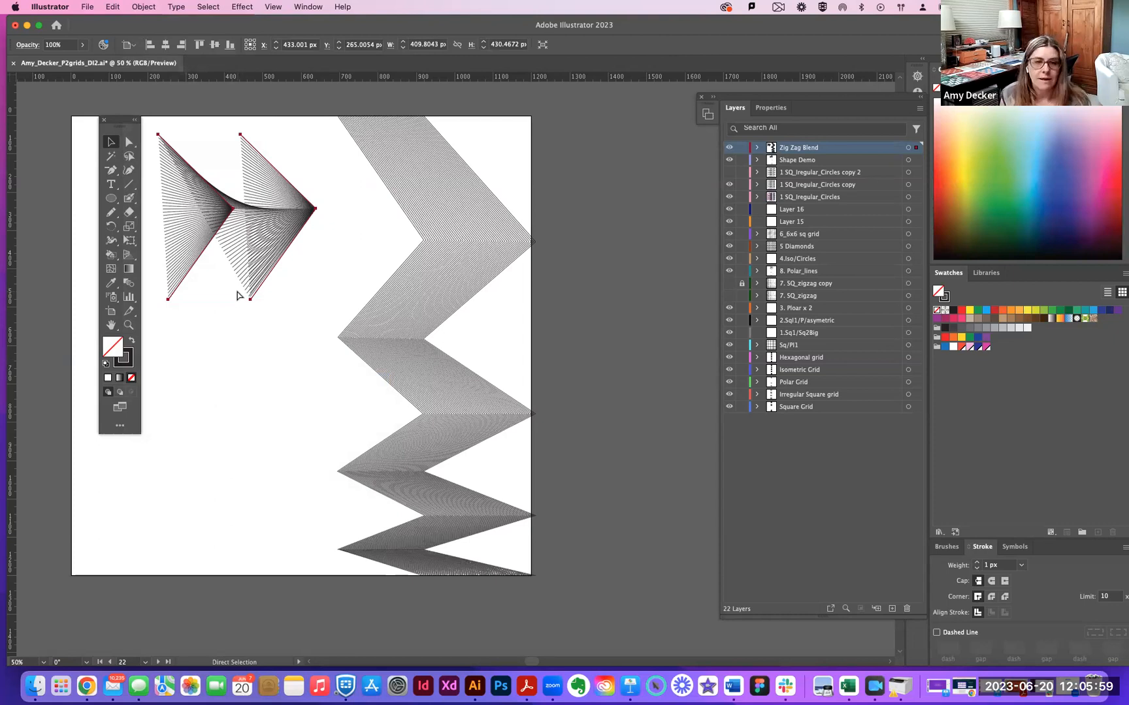
pyautogui.press('super+equal')
pyautogui.press('super+equal')
pyautogui.press('super+equal')
pyautogui.press('v')
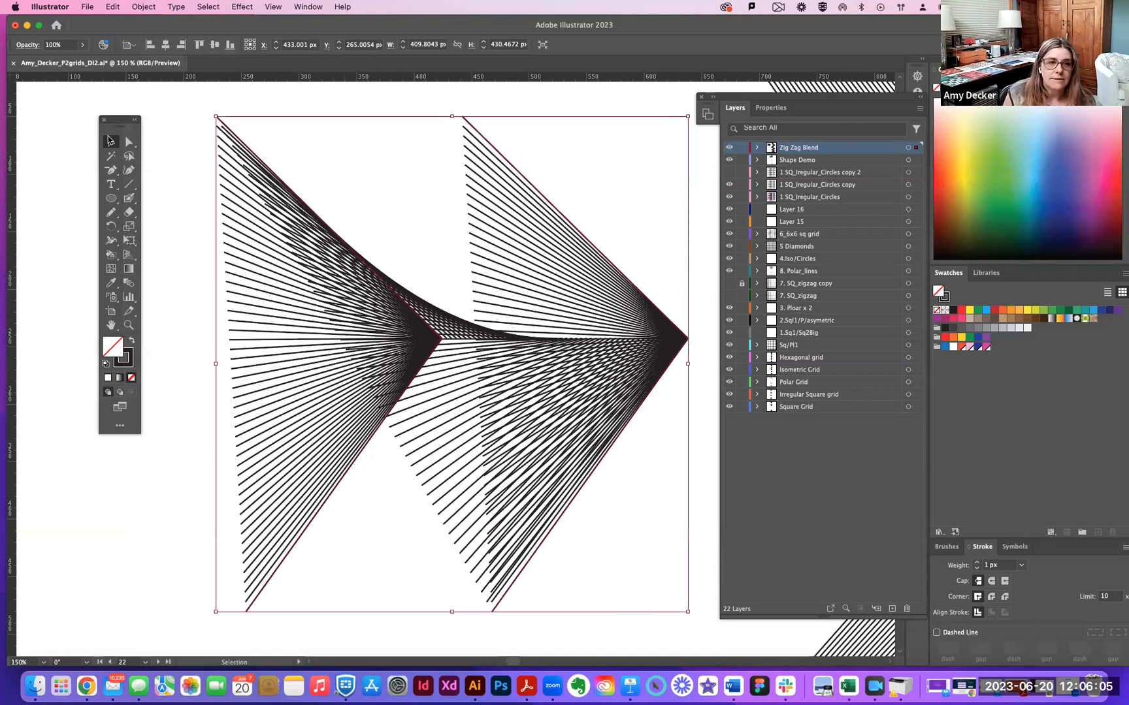
pyautogui.click(274, 108)
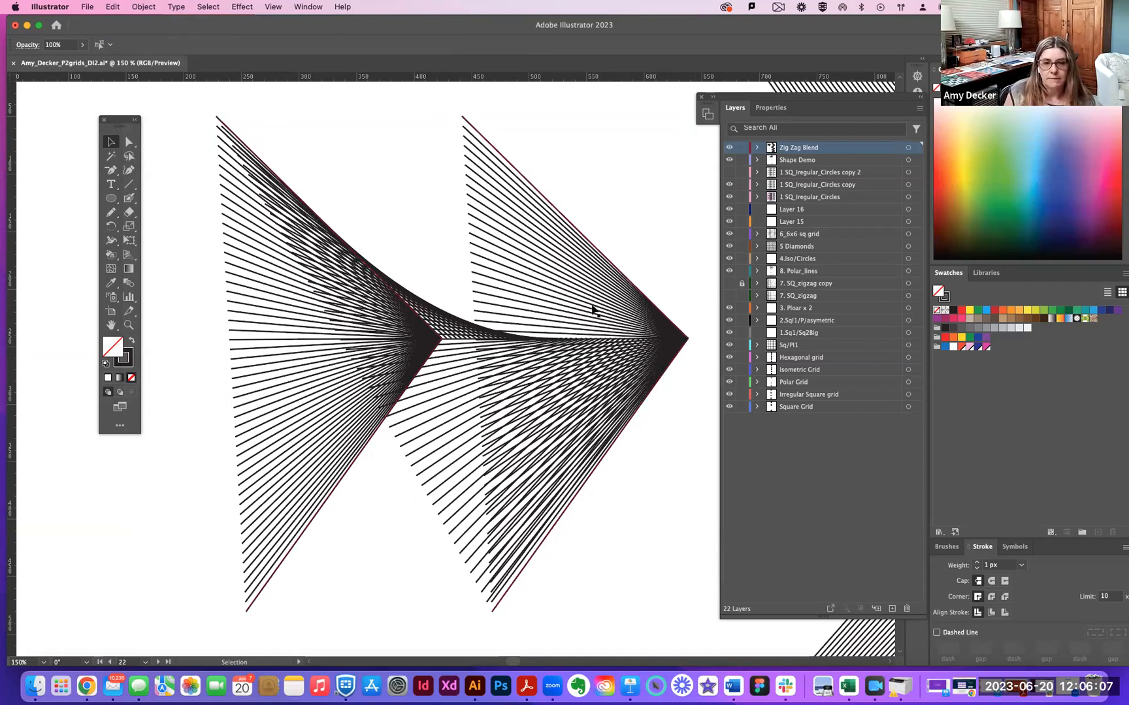
# Undo the four-segment blend and delete the duplicated chevron on the left.
pyautogui.press('super+z')
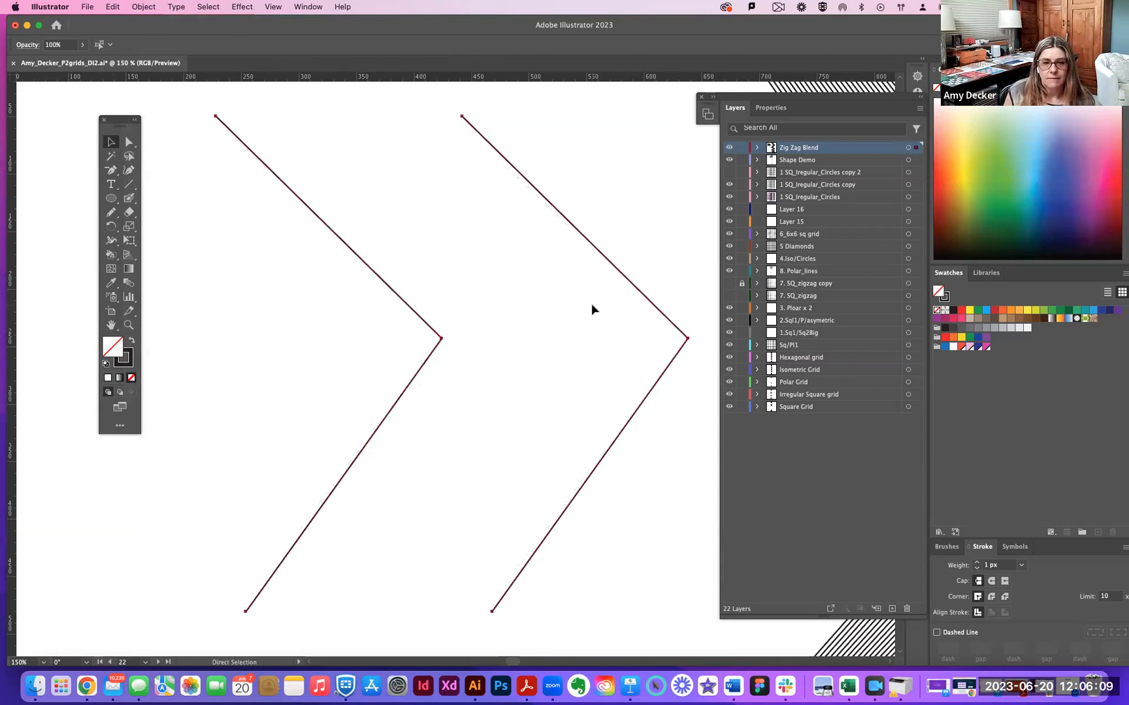
pyautogui.click(200, 116)
pyautogui.moveTo(199, 116); pyautogui.dragTo(420, 502)
pyautogui.press('Delete')
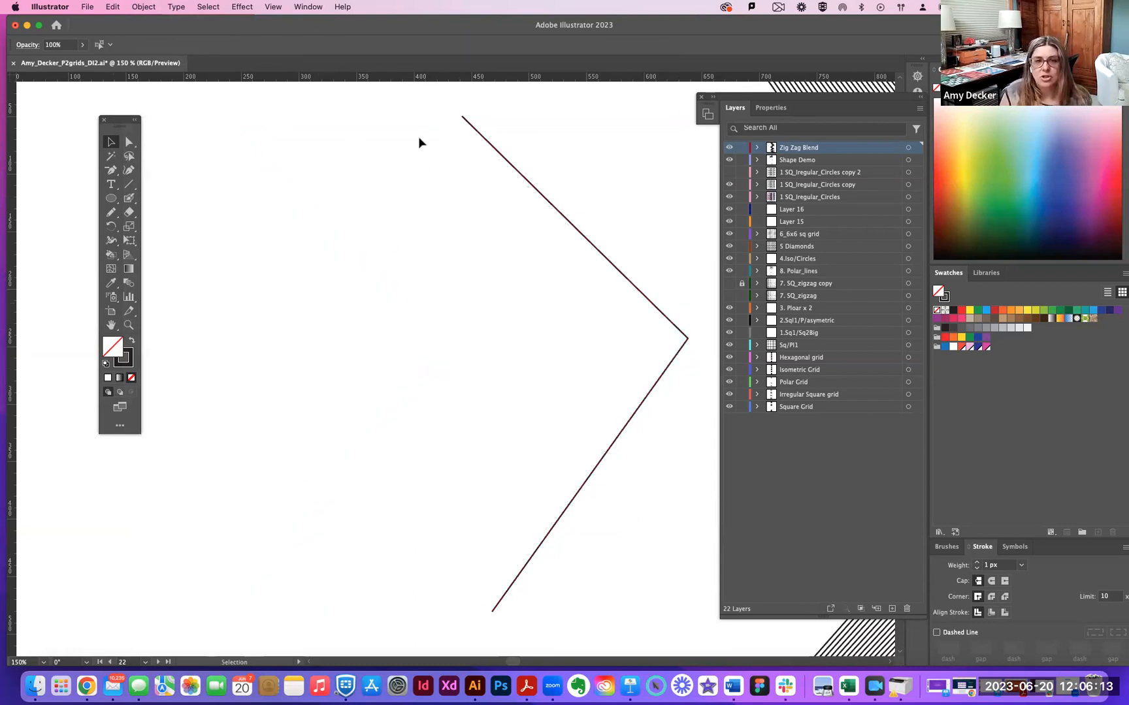
# Make a blend between the two segments of the remaining chevron, and deselect it.
pyautogui.moveTo(399, 109); pyautogui.dragTo(698, 632)
pyautogui.click(149, 6)
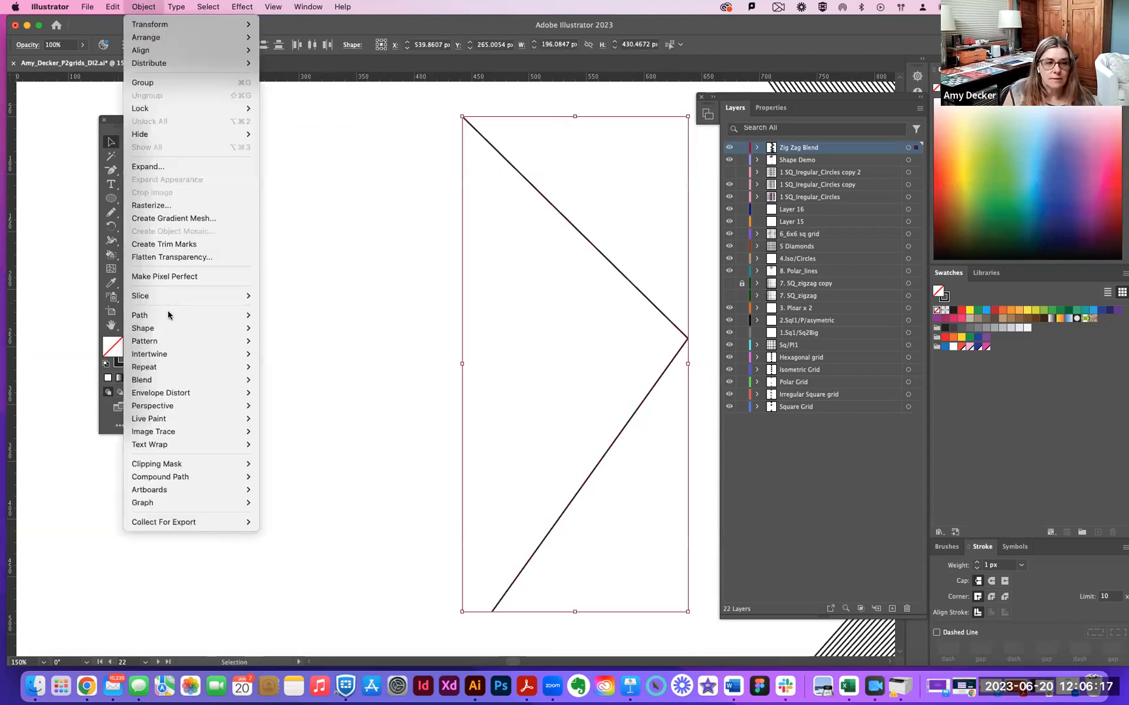
pyautogui.moveTo(162, 380)
pyautogui.click(298, 380)
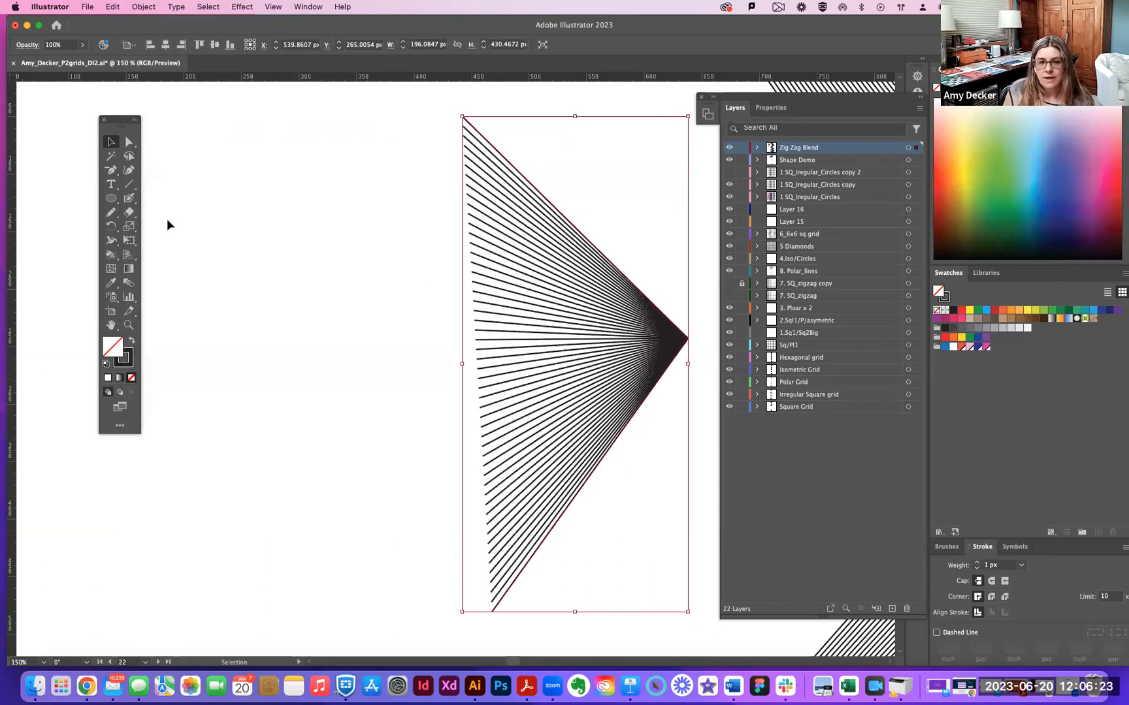
pyautogui.click(255, 172)
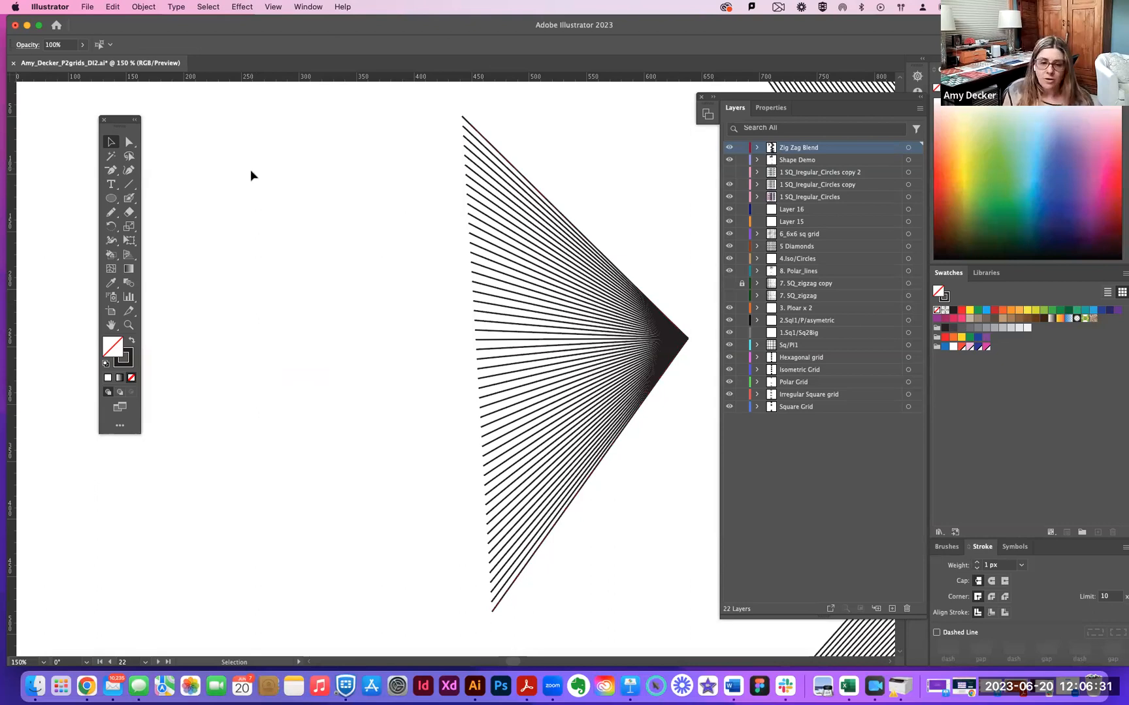
# Draw two short lines slanting toward each other lower on the artboard, about 49 by 80 px and 46 by 69 px.
pyautogui.press('super+minus')
pyautogui.press('super+minus')
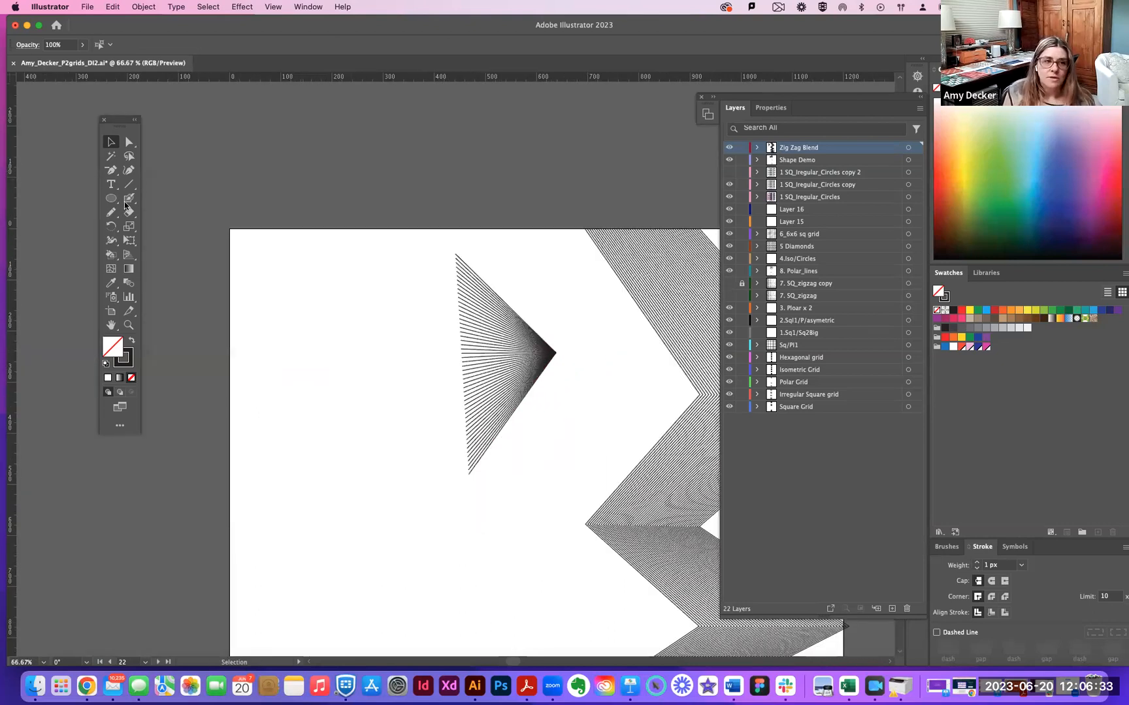
pyautogui.click(129, 184)
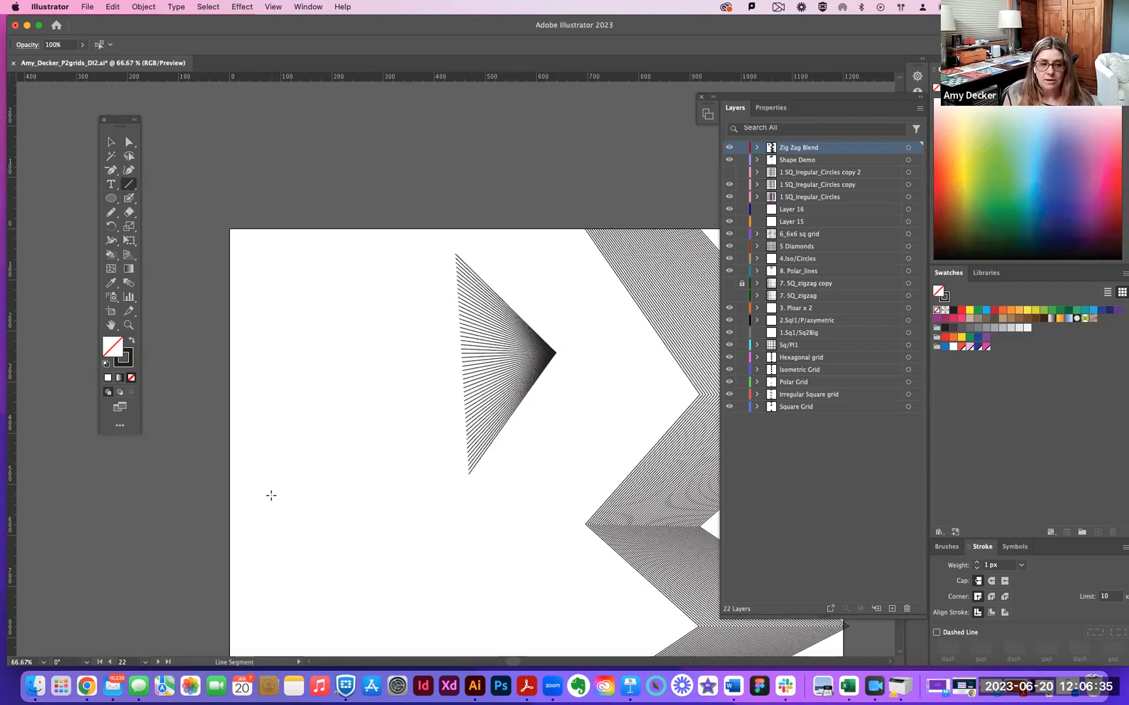
pyautogui.moveTo(258, 499); pyautogui.dragTo(284, 540)
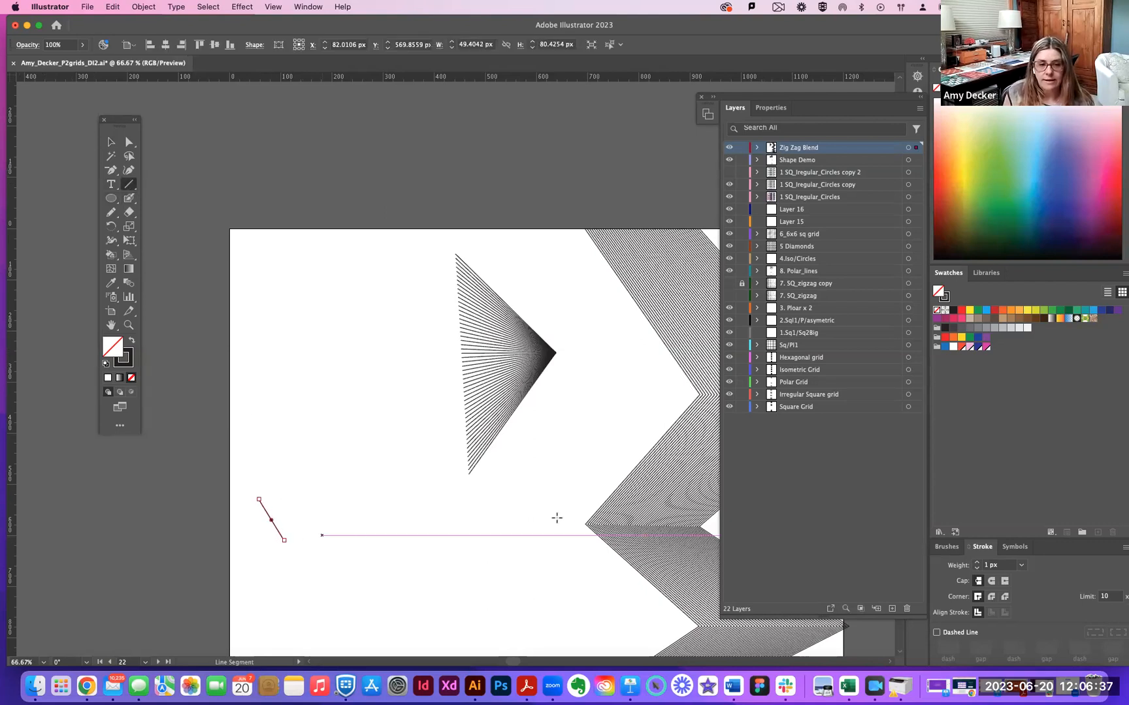
pyautogui.moveTo(547, 506); pyautogui.dragTo(524, 542)
pyautogui.press('v')
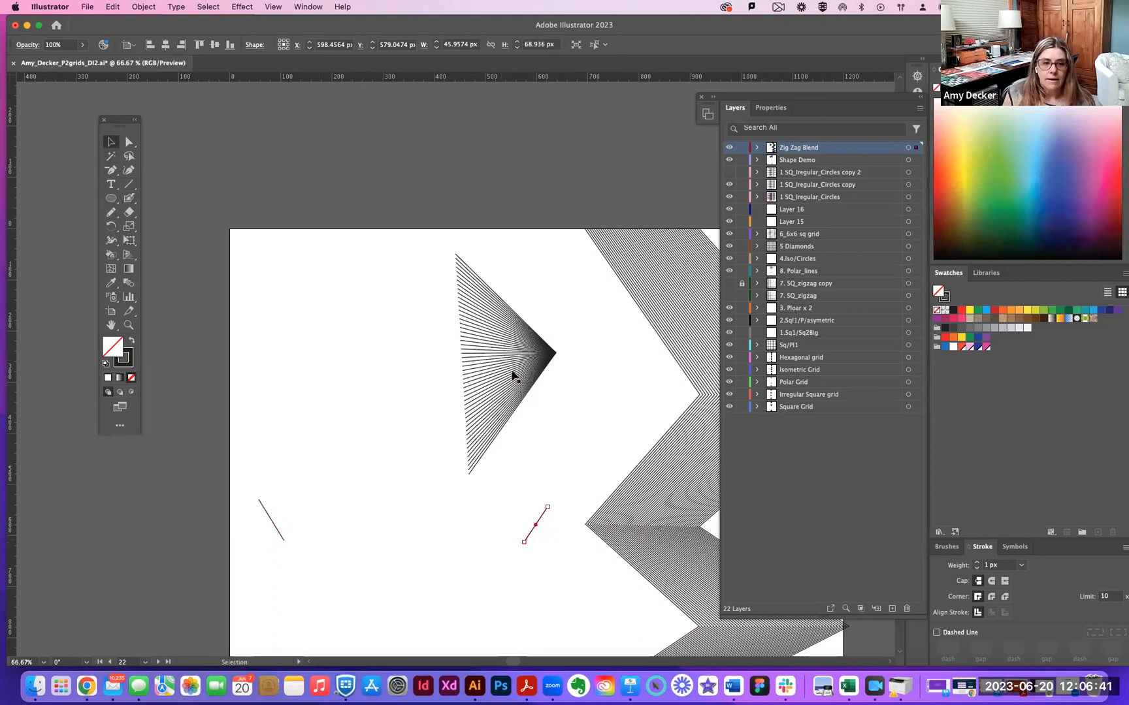
# Move the fan-shaped chevron blend up and to the left so it extends beyond the artboard's top edge.
pyautogui.click(555, 355)
pyautogui.moveTo(476, 321); pyautogui.dragTo(356, 166)
# Blend the two widely spaced slanted lines, and delete the resulting blend.
pyautogui.moveTo(230, 430); pyautogui.dragTo(554, 590)
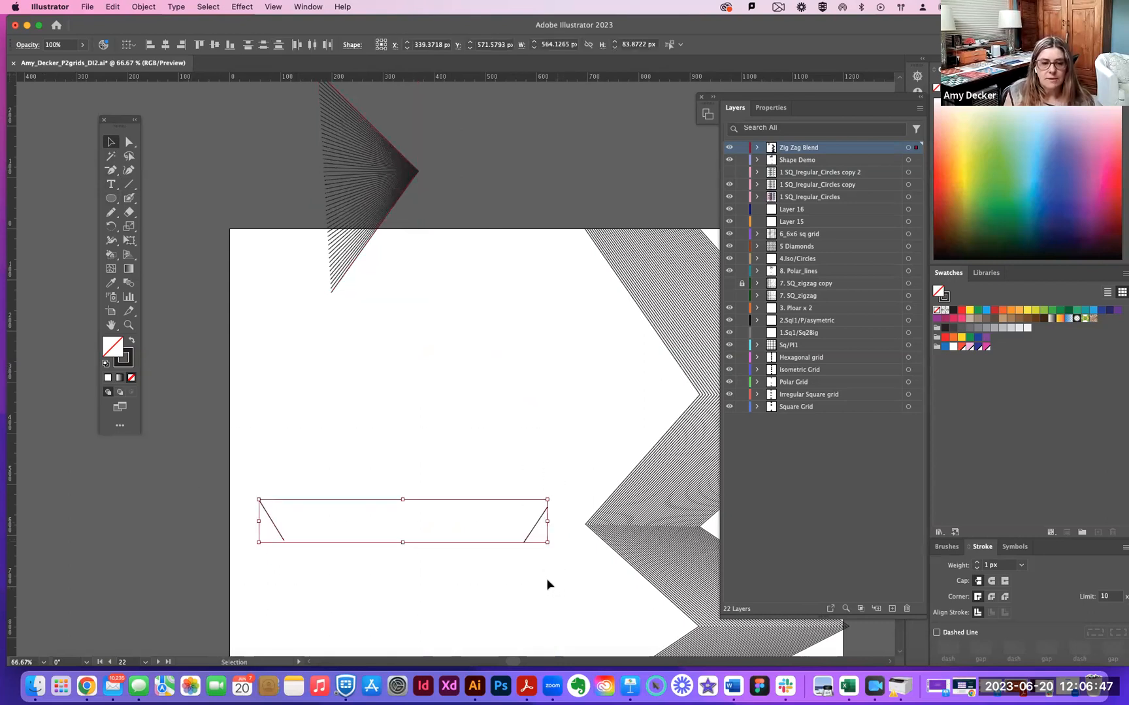
pyautogui.click(144, 6)
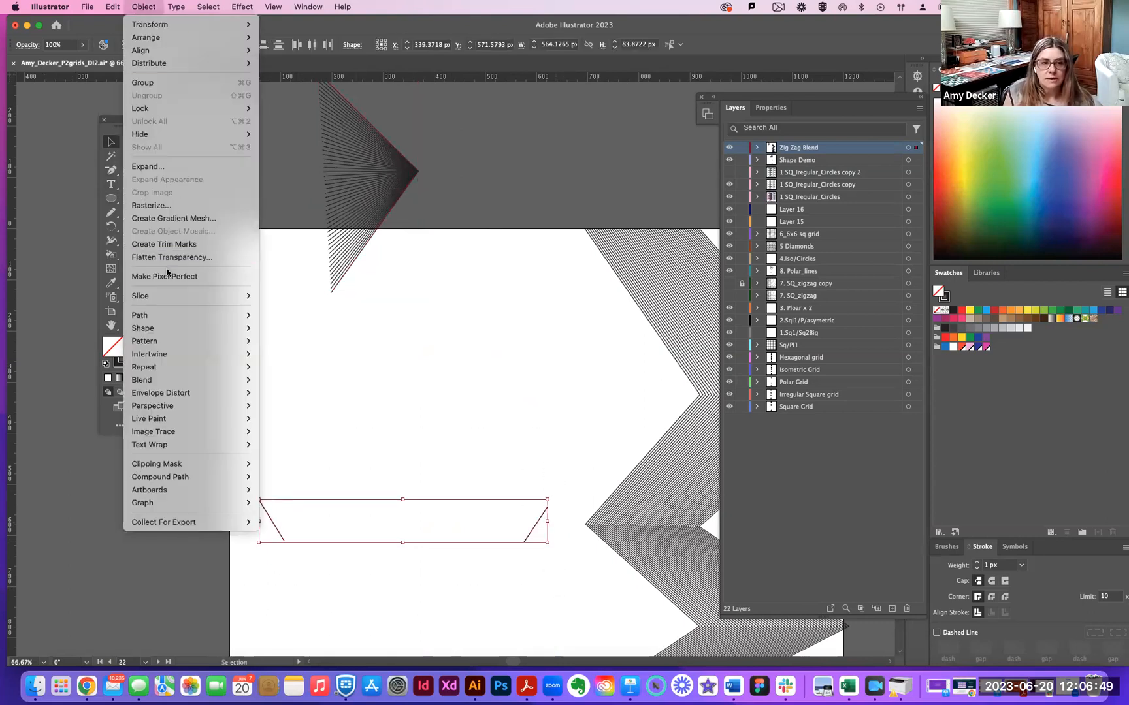
pyautogui.moveTo(161, 380)
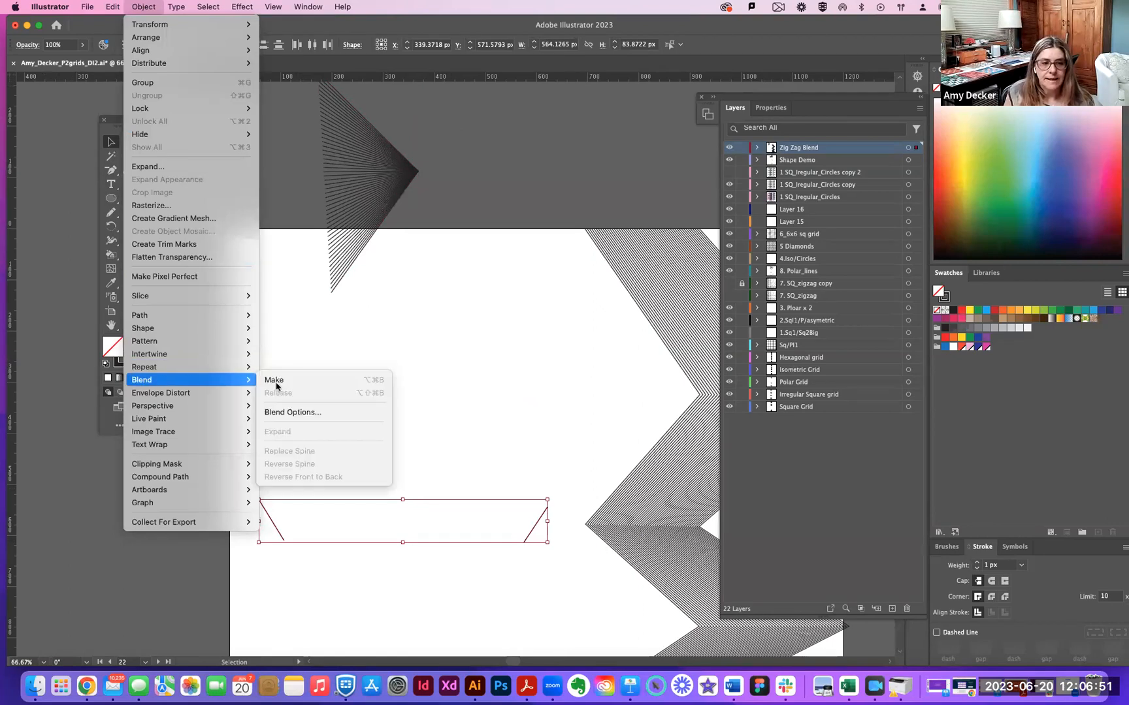
pyautogui.click(262, 380)
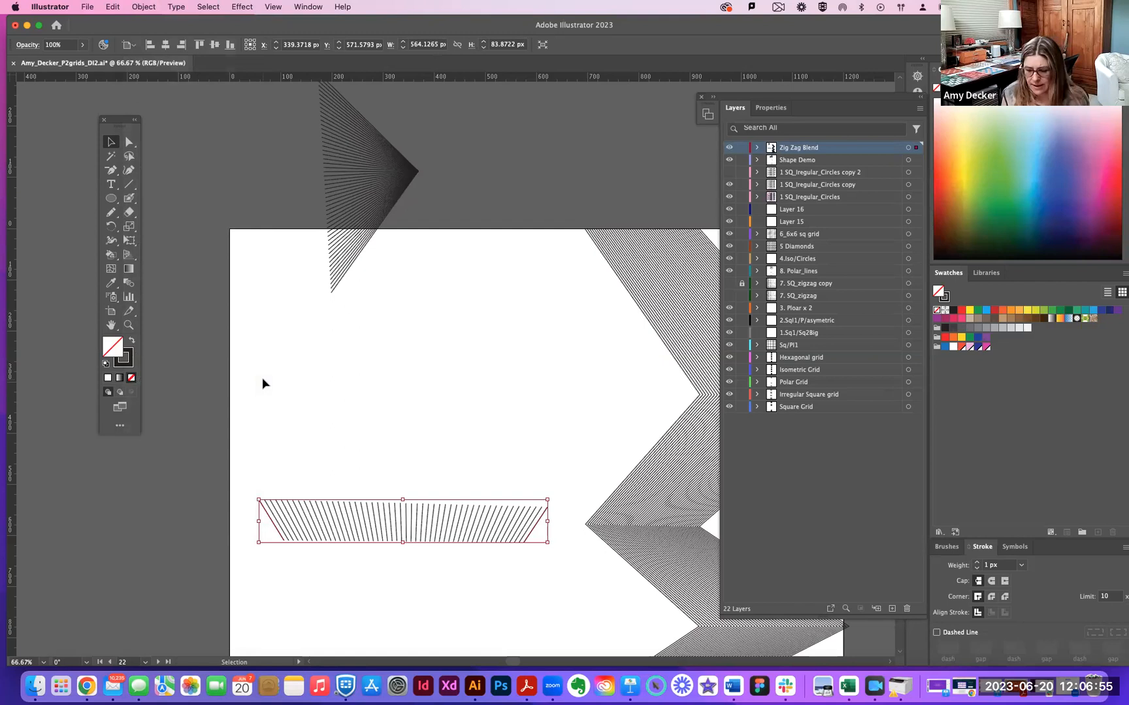
pyautogui.press('Delete')
# Draw two flatter lines slanting toward each other low on the artboard, about 72 by 44 px and 59 by 59 px.
pyautogui.click(129, 186)
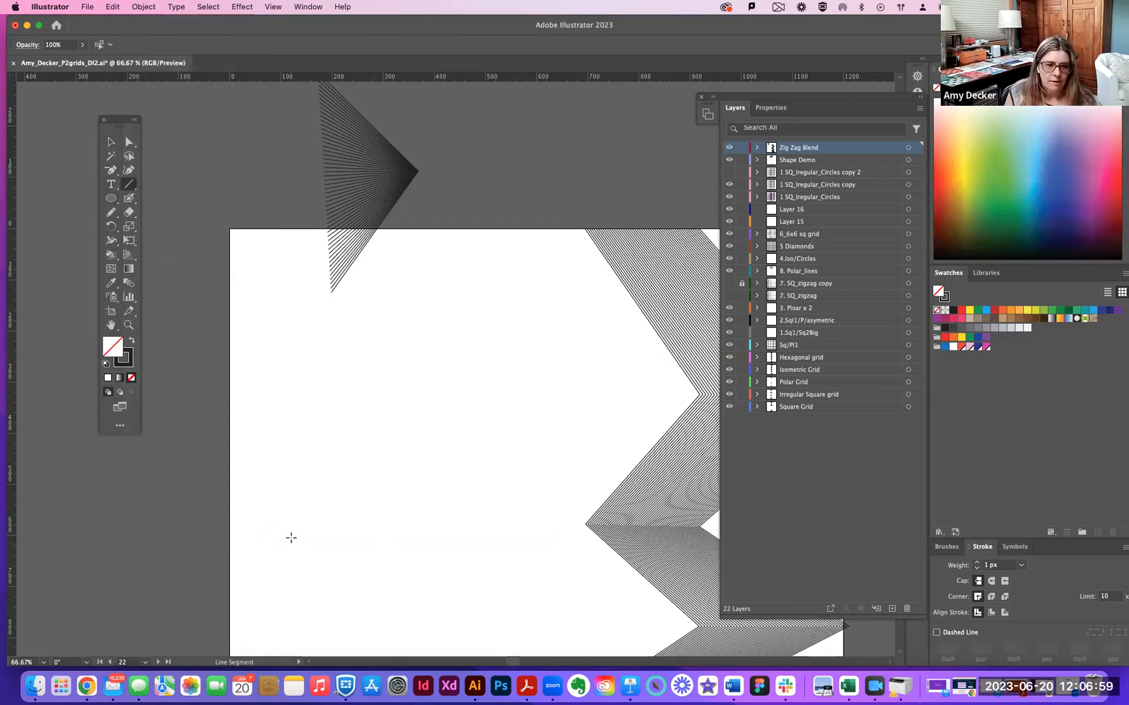
pyautogui.moveTo(294, 530); pyautogui.dragTo(331, 553)
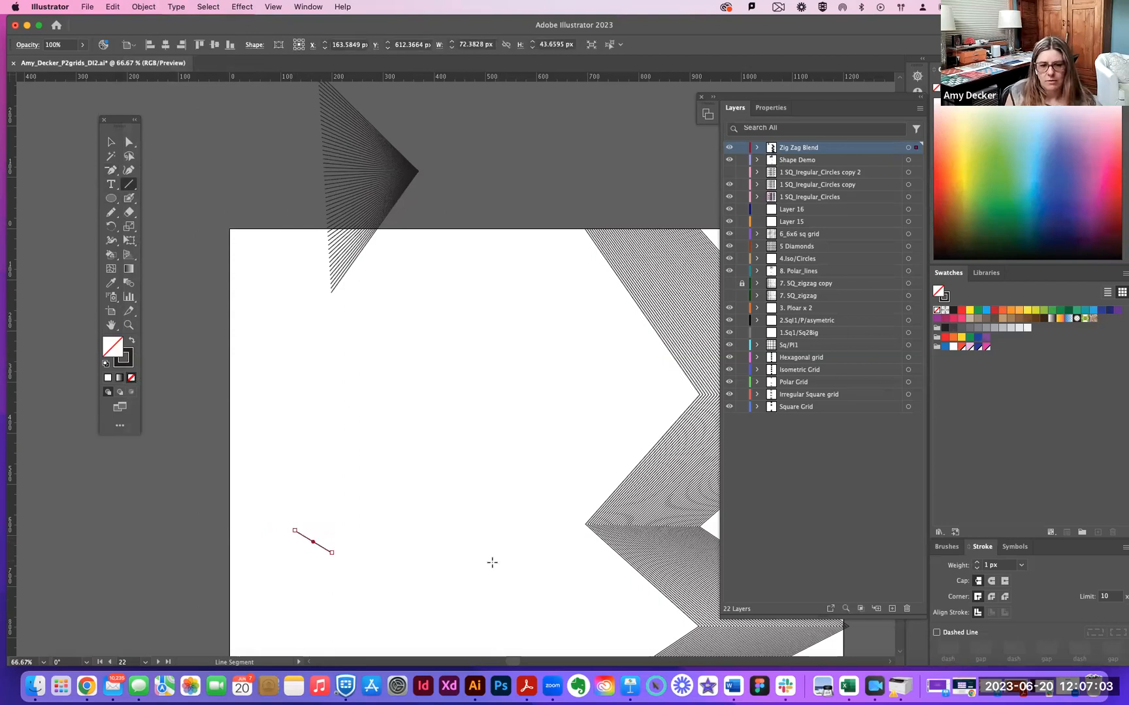
pyautogui.moveTo(493, 560); pyautogui.dragTo(523, 531)
pyautogui.press('v')
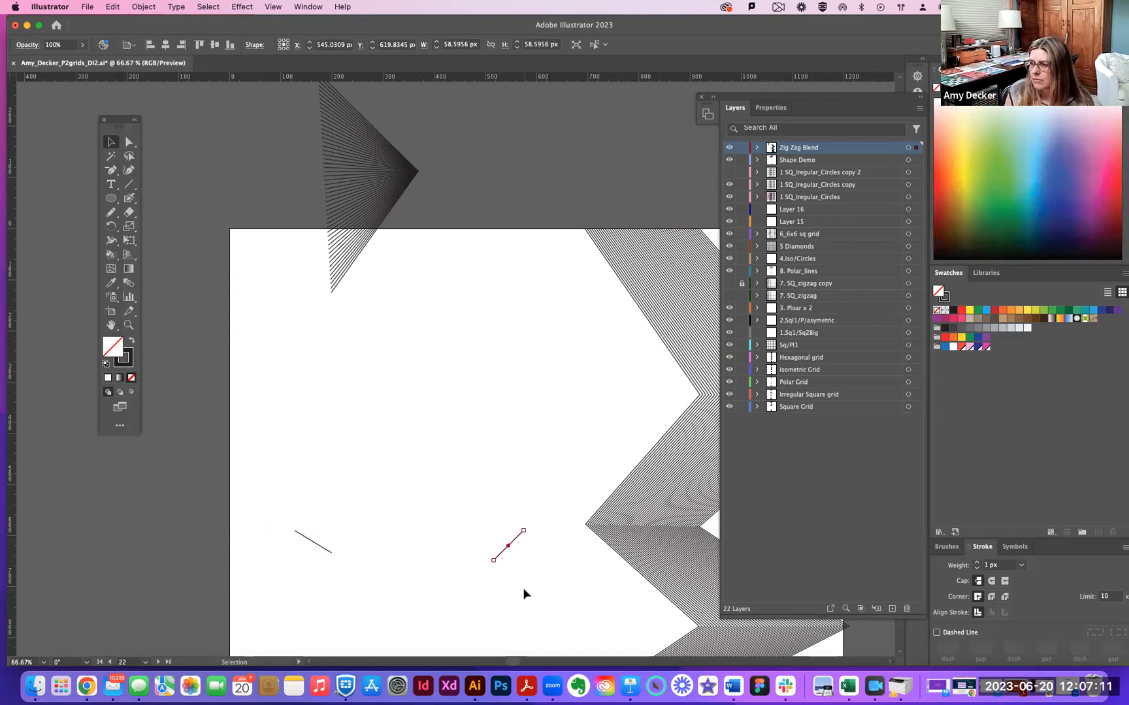
# Delete both flatter slanted lines one after the other.
pyautogui.click(324, 550)
pyautogui.moveTo(325, 554); pyautogui.dragTo(324, 551)
pyautogui.moveTo(249, 471); pyautogui.dragTo(565, 605)
pyautogui.click(353, 541)
pyautogui.click(323, 548)
pyautogui.press('Delete')
pyautogui.click(504, 550)
pyautogui.press('Delete')
# Draw two lines slanting toward each other low on the artboard, about 454 px wide and 55 px high overall, and select both.
pyautogui.click(129, 185)
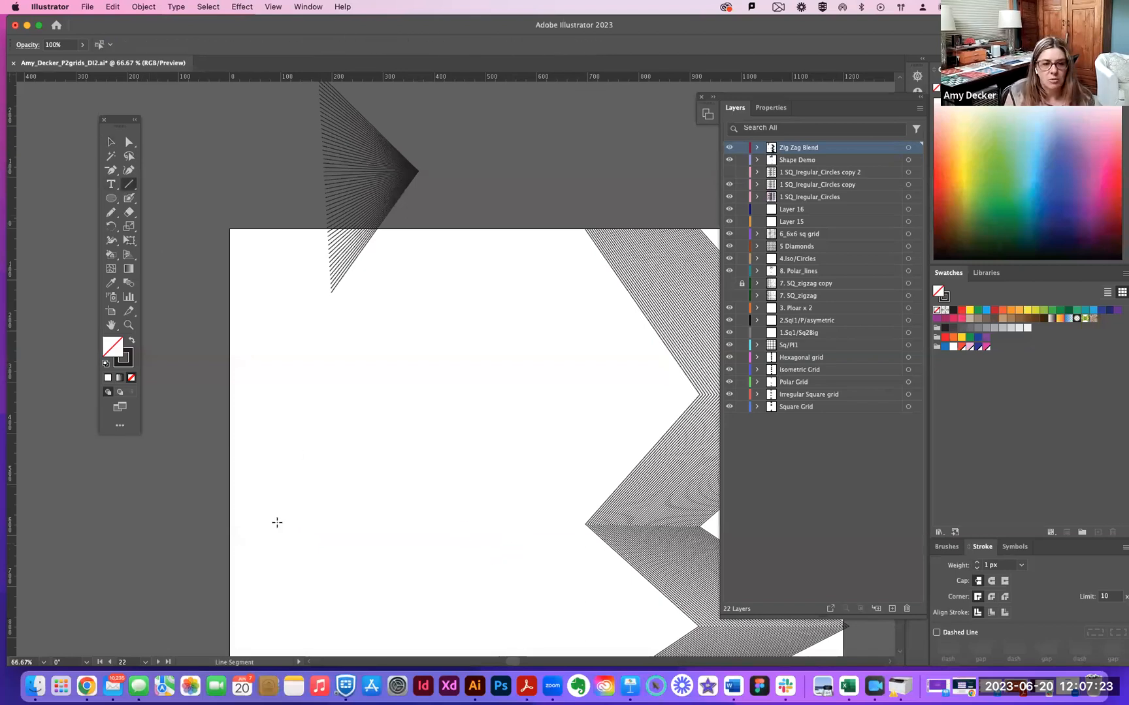
pyautogui.moveTo(272, 548); pyautogui.dragTo(301, 576)
pyautogui.moveTo(480, 577); pyautogui.dragTo(506, 552)
pyautogui.click(110, 142)
pyautogui.moveTo(245, 511); pyautogui.dragTo(527, 639)
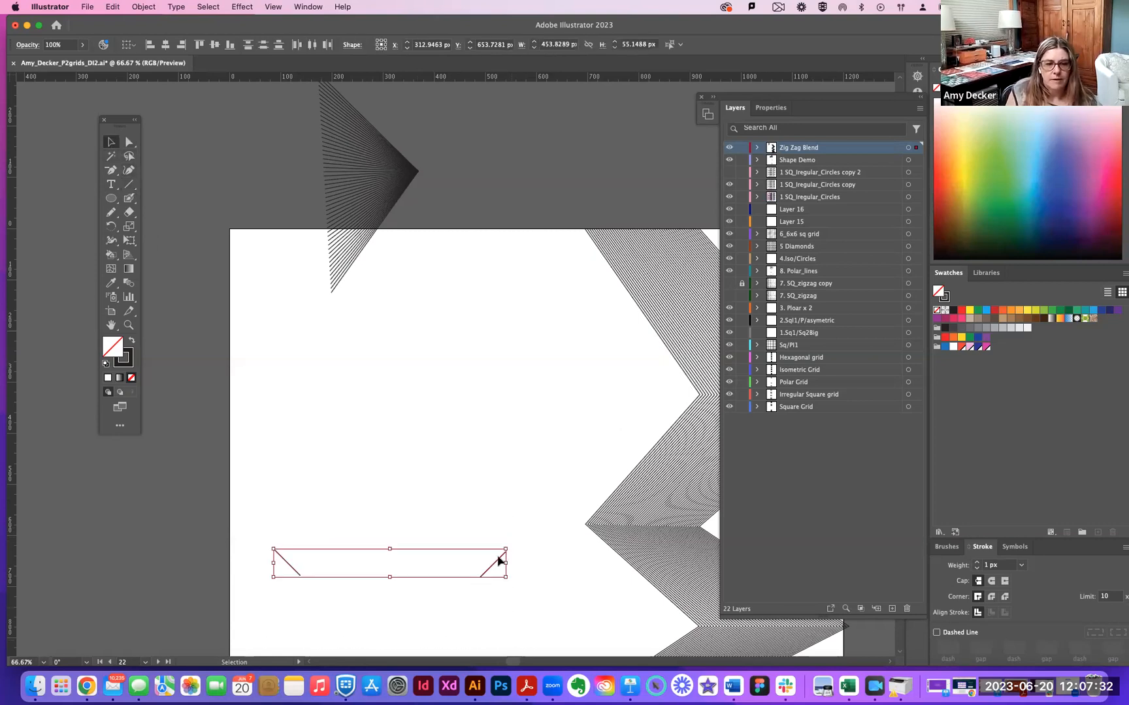
# Blend the selected pair of mirrored lines, and delete the twisted result.
pyautogui.click(143, 7)
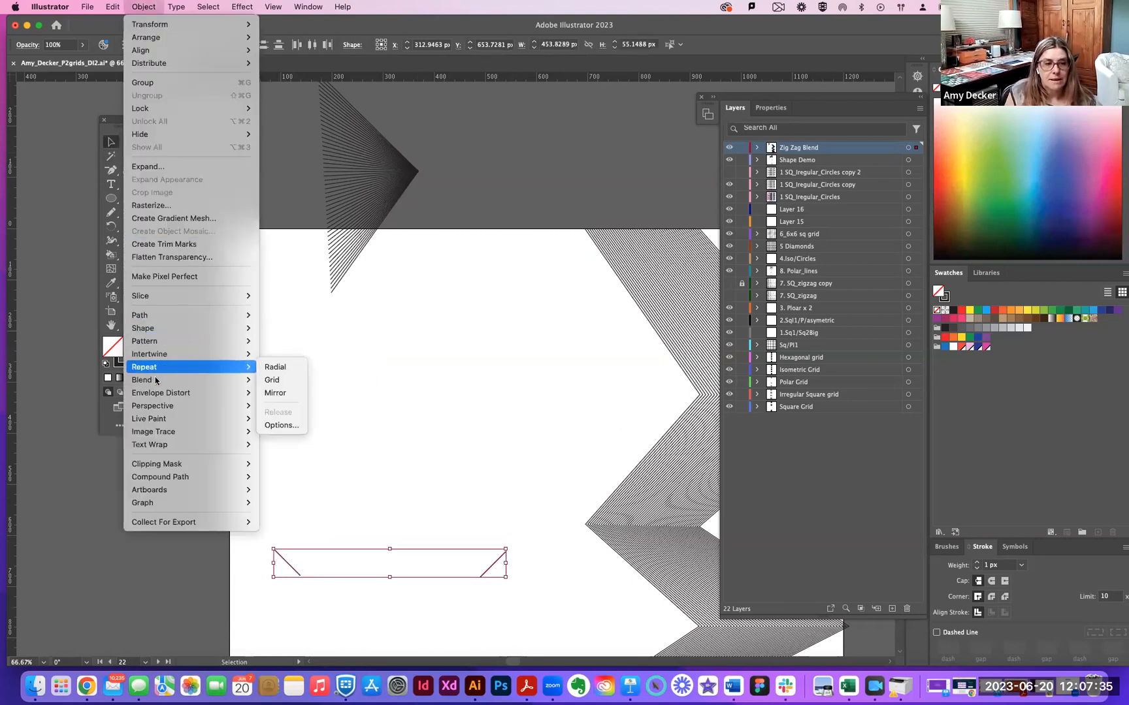
pyautogui.moveTo(155, 380)
pyautogui.click(273, 381)
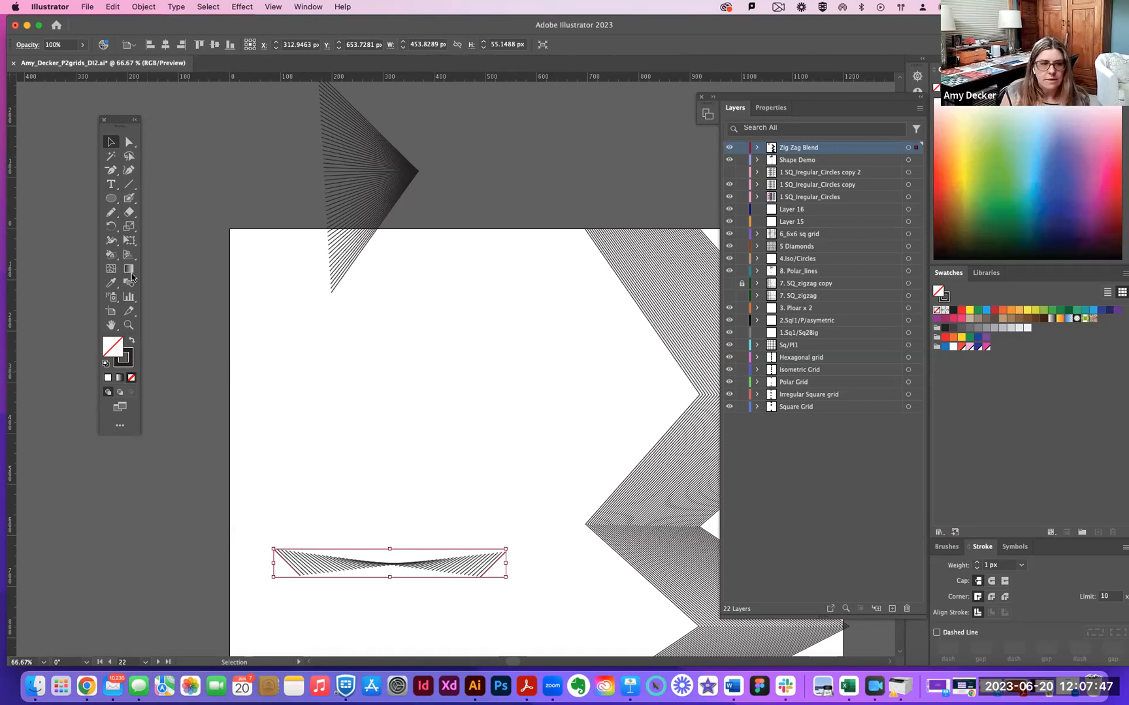
pyautogui.press('Delete')
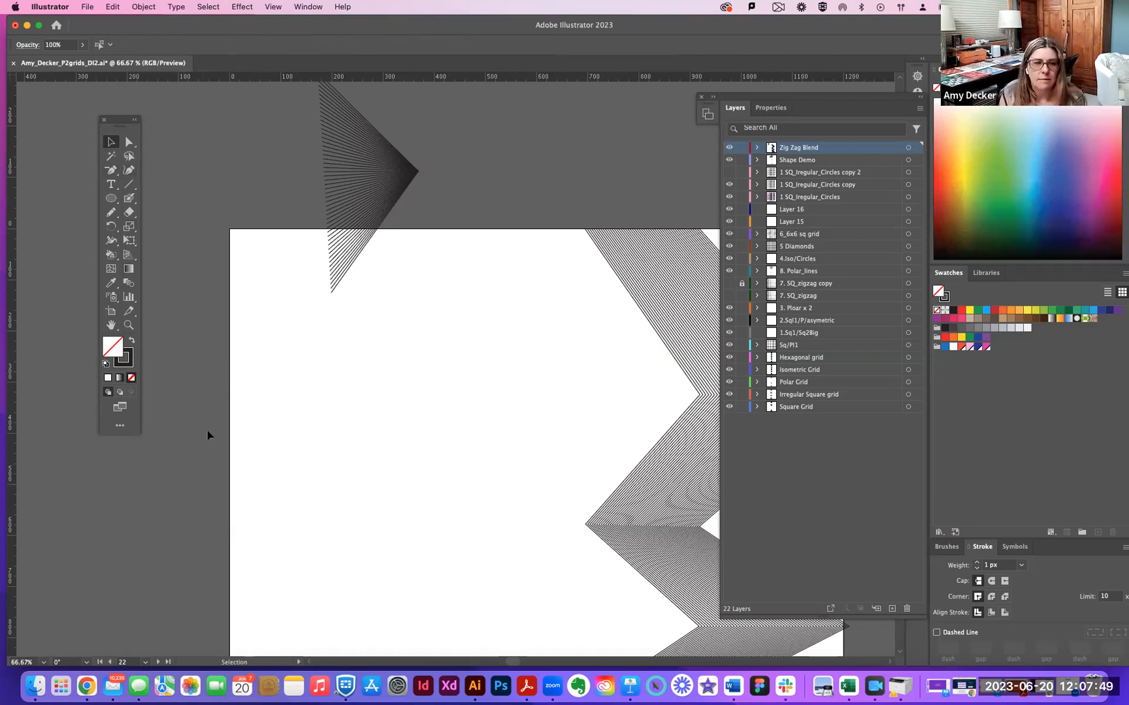
# Draw two short 45° lines slanting toward each other low on the artboard, spanning about 531 by 84 px, and select both.
pyautogui.click(129, 185)
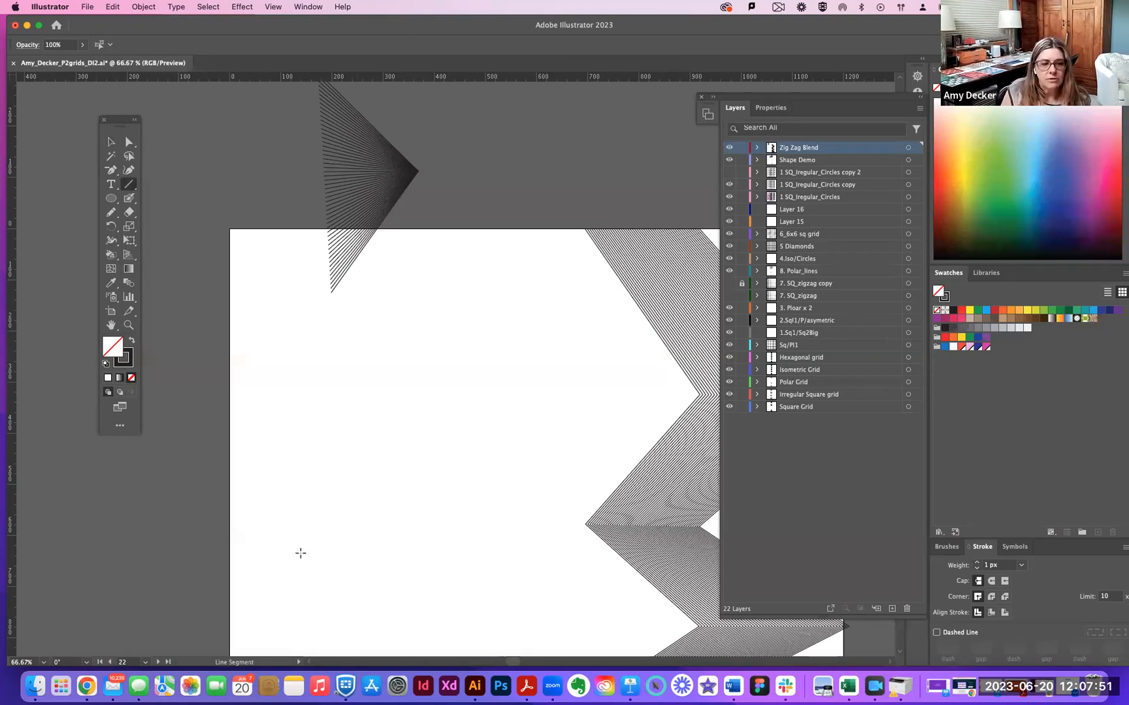
pyautogui.moveTo(299, 552)
pyautogui.mouseDown()
pyautogui.moveTo(273, 527)
pyautogui.moveTo(308, 560)
pyautogui.mouseUp()
pyautogui.press('super+z')
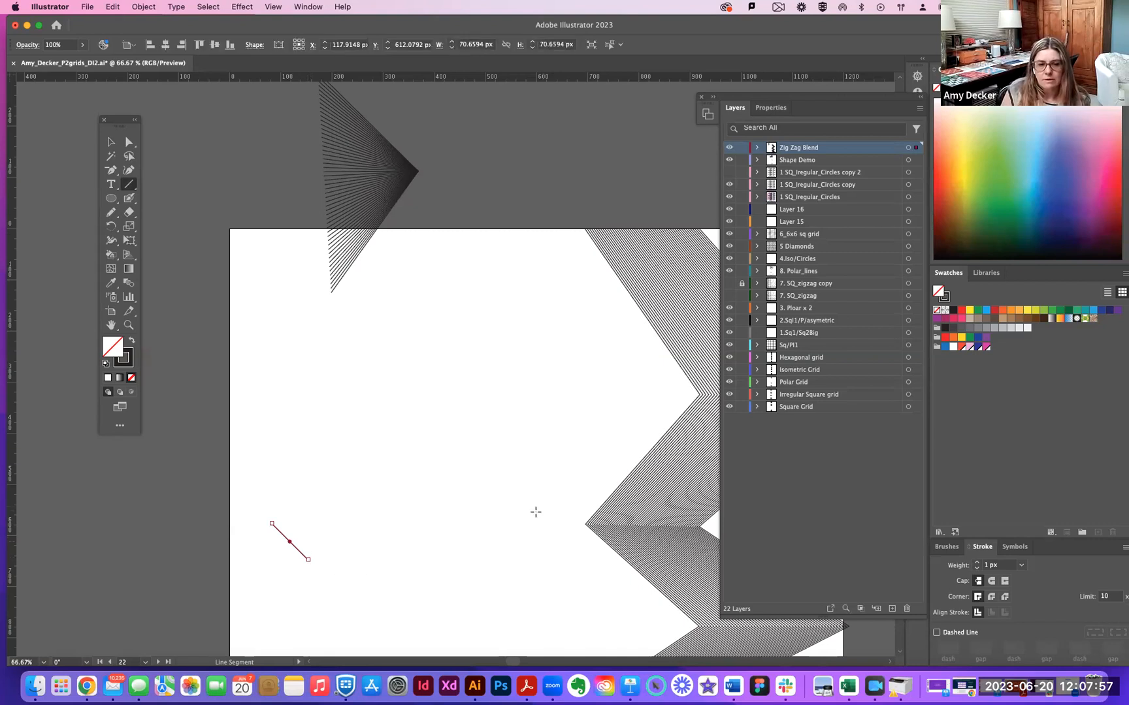
pyautogui.moveTo(509, 550); pyautogui.dragTo(543, 517)
pyautogui.press('v')
pyautogui.moveTo(230, 378); pyautogui.dragTo(554, 604)
# Blend the selected pair of short slanted lines, and undo and delete them.
pyautogui.click(143, 7)
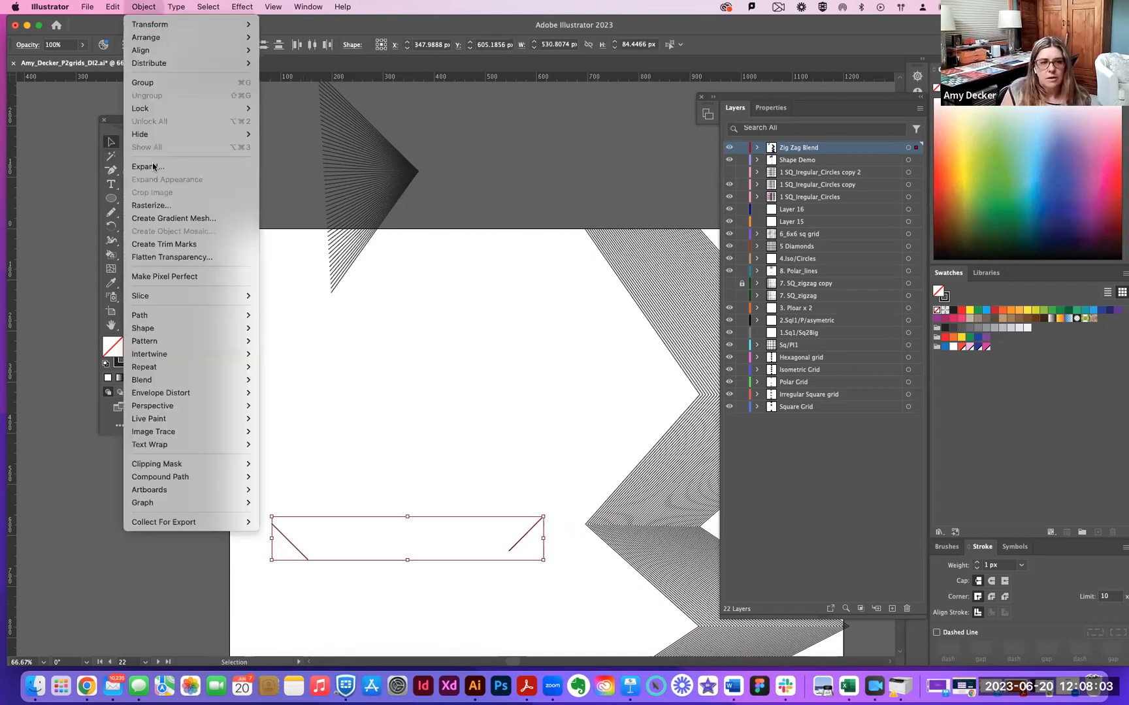
pyautogui.moveTo(163, 379)
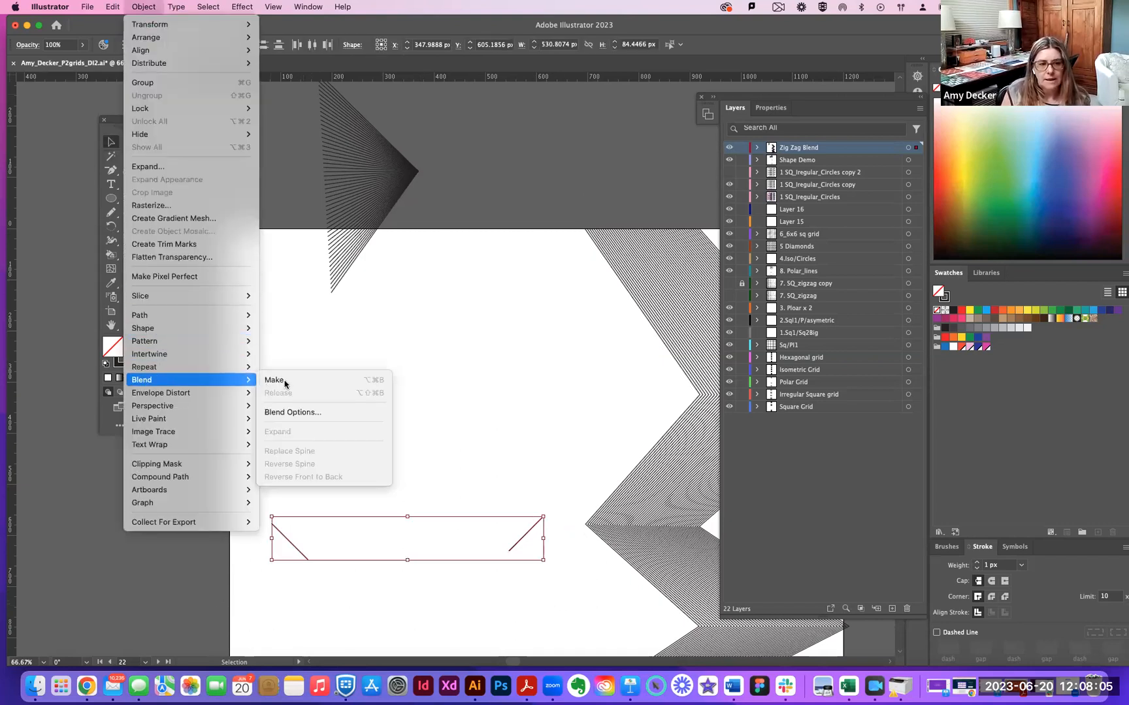
pyautogui.click(285, 381)
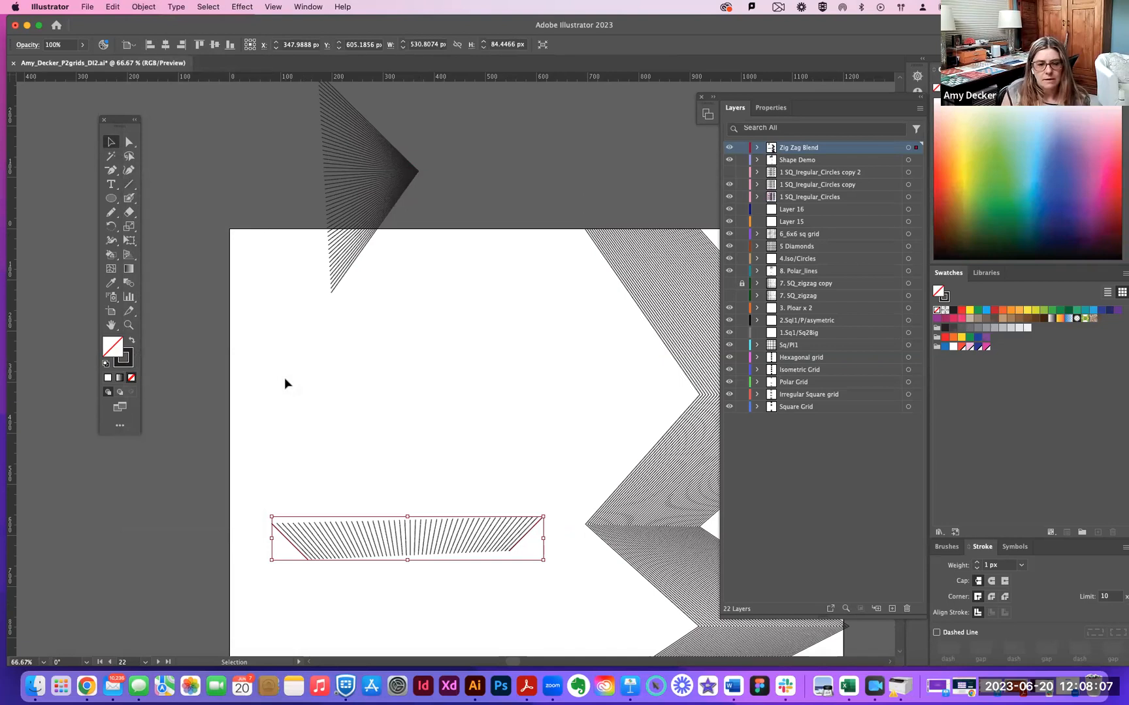
pyautogui.press('super+z')
pyautogui.press('Delete')
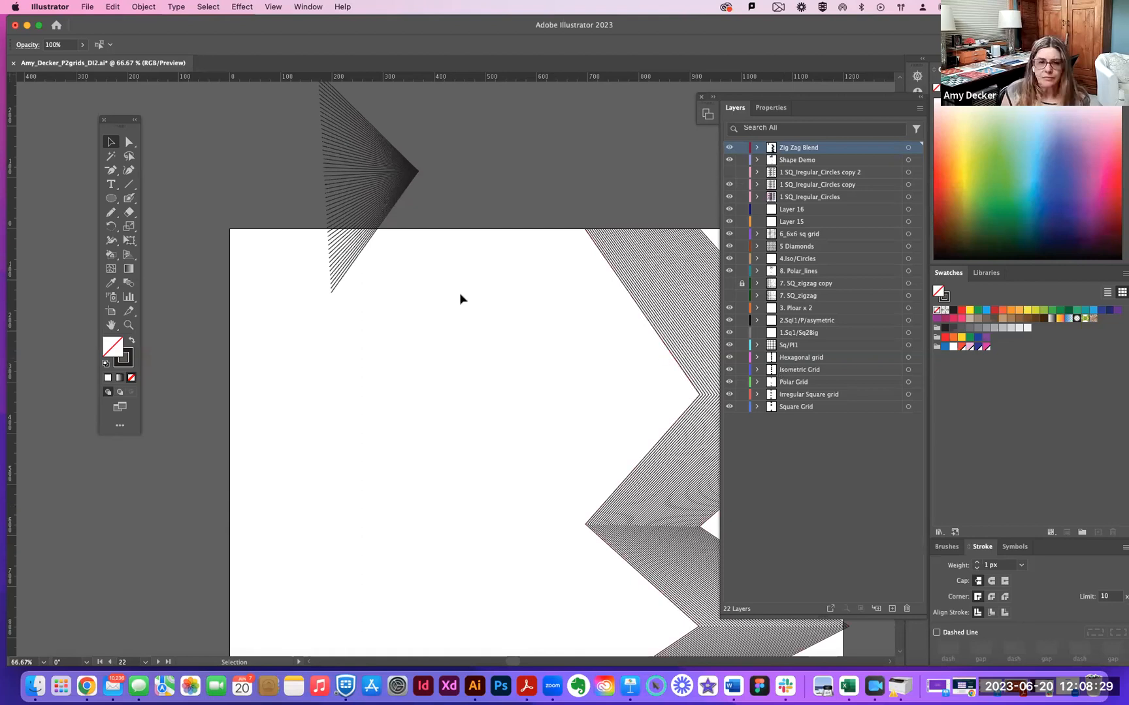
# Draw a circle about 355 px in diameter on the empty artboard area beside the zigzag.
pyautogui.click(111, 199)
pyautogui.moveTo(317, 397); pyautogui.dragTo(498, 503)
pyautogui.click(107, 145)
pyautogui.moveTo(455, 415); pyautogui.dragTo(456, 468)
pyautogui.press('super+z')
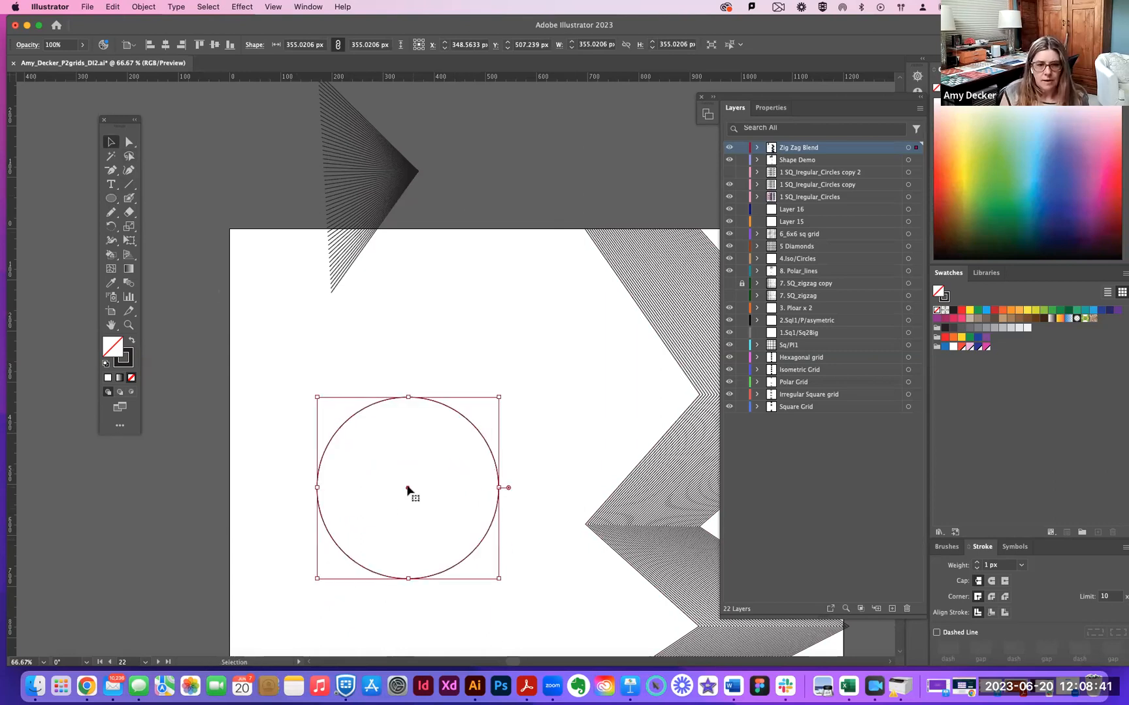
# Draw a concentric circle about 167 px in diameter inside the large one, and select both circles.
pyautogui.click(112, 199)
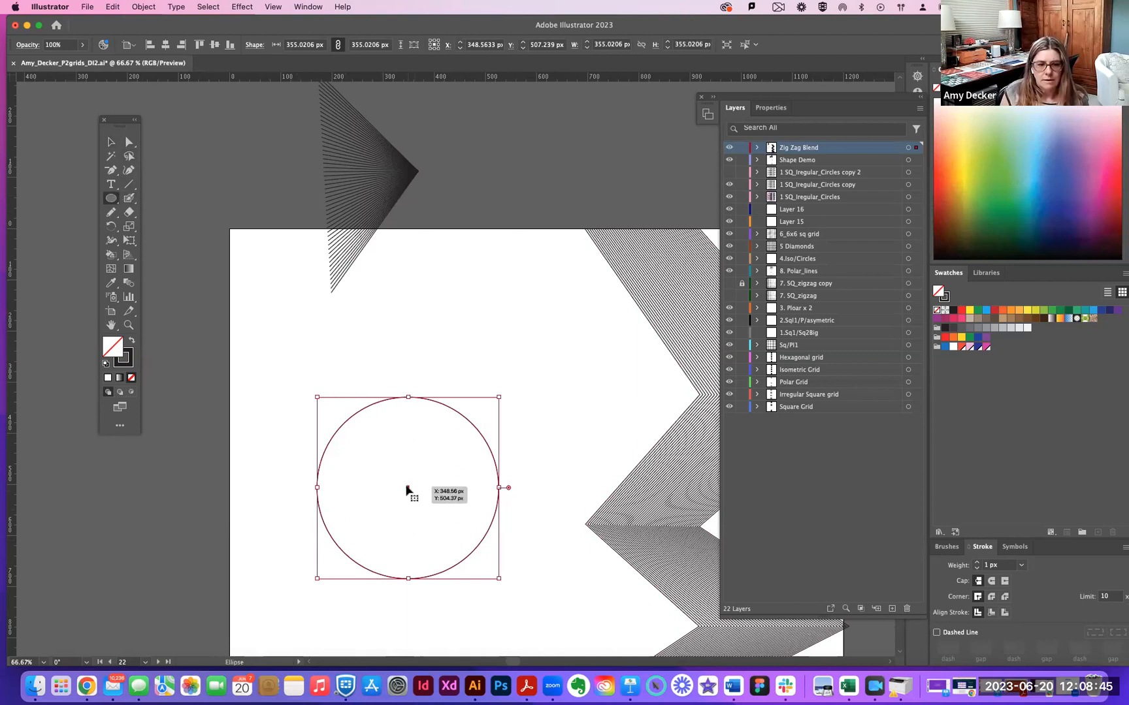
pyautogui.moveTo(407, 490)
pyautogui.mouseDown()
pyautogui.moveTo(433, 487)
pyautogui.moveTo(407, 494)
pyautogui.moveTo(450, 515)
pyautogui.mouseUp()
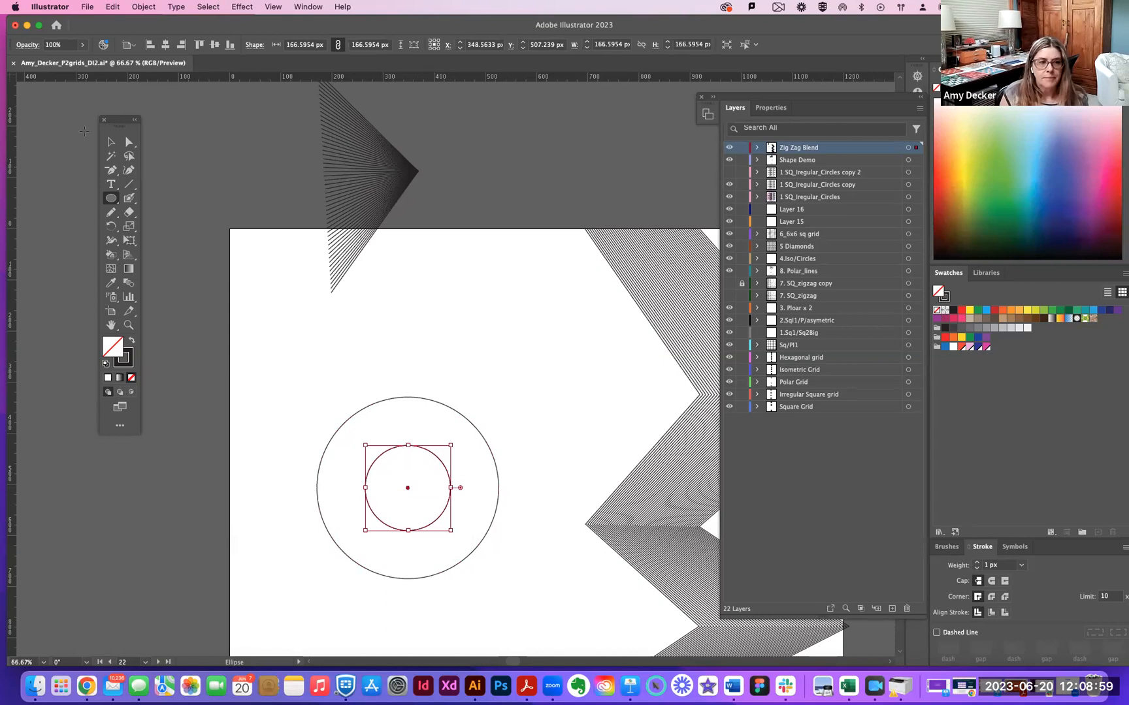
pyautogui.press('v')
pyautogui.moveTo(297, 369); pyautogui.dragTo(537, 573)
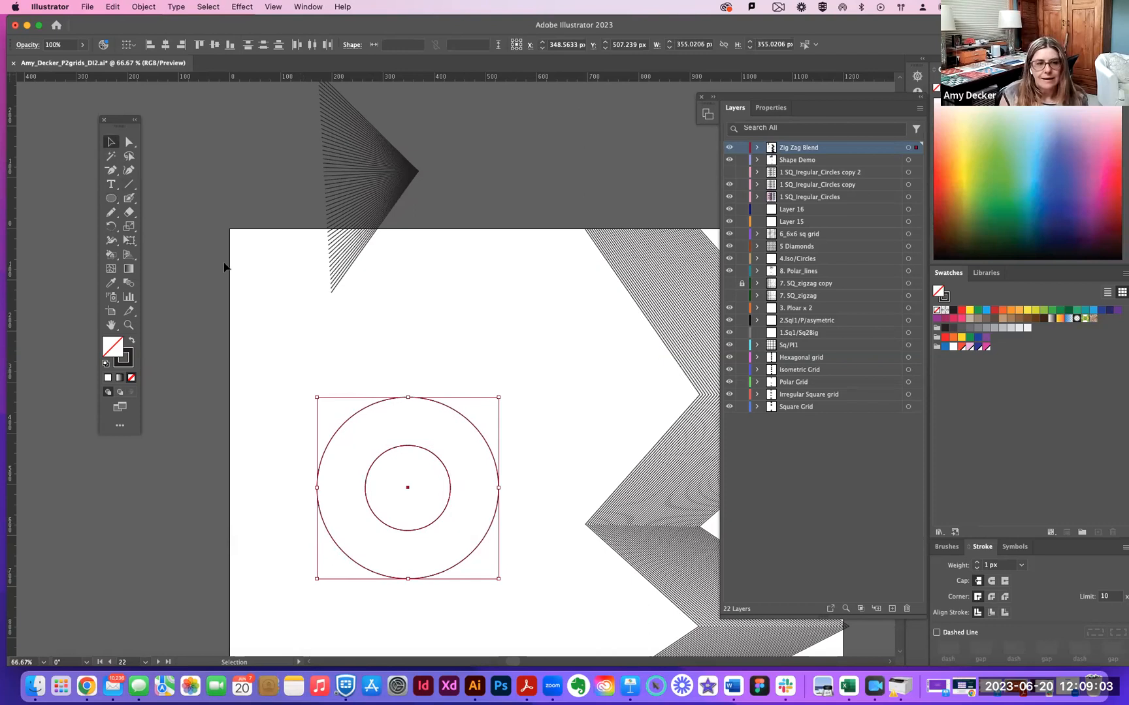
pyautogui.click(129, 186)
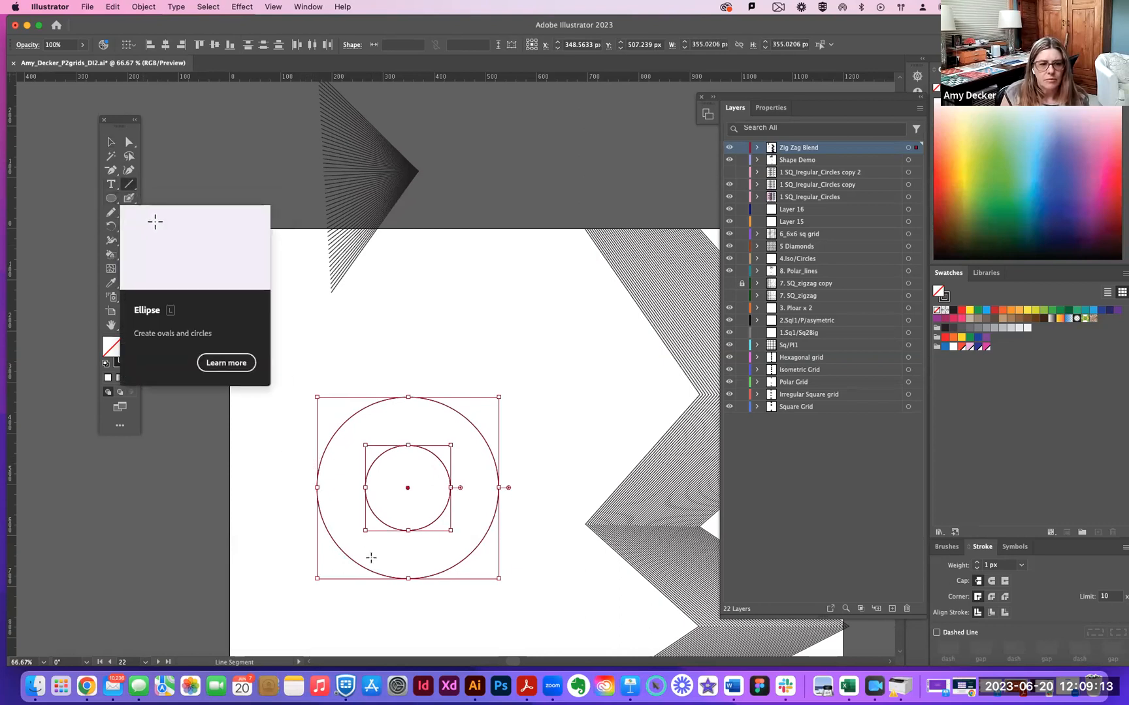
pyautogui.moveTo(316, 453); pyautogui.dragTo(385, 487)
pyautogui.press('shift')
pyautogui.press('super+z')
pyautogui.click(303, 418)
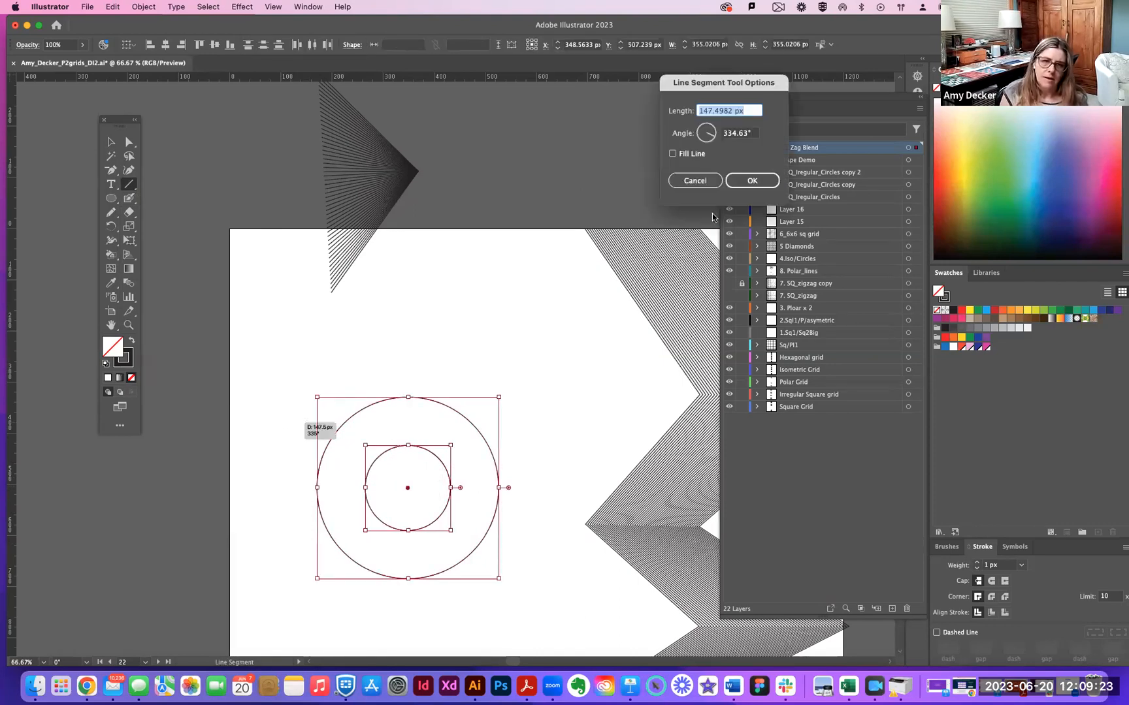
pyautogui.click(670, 185)
# Draw two mirrored 45° lines across the upper ring, about 112 px and 108 px wide, and shift the second slightly inward.
pyautogui.moveTo(323, 418)
pyautogui.mouseDown()
pyautogui.moveTo(393, 479)
pyautogui.moveTo(386, 471)
pyautogui.mouseUp()
pyautogui.press('v')
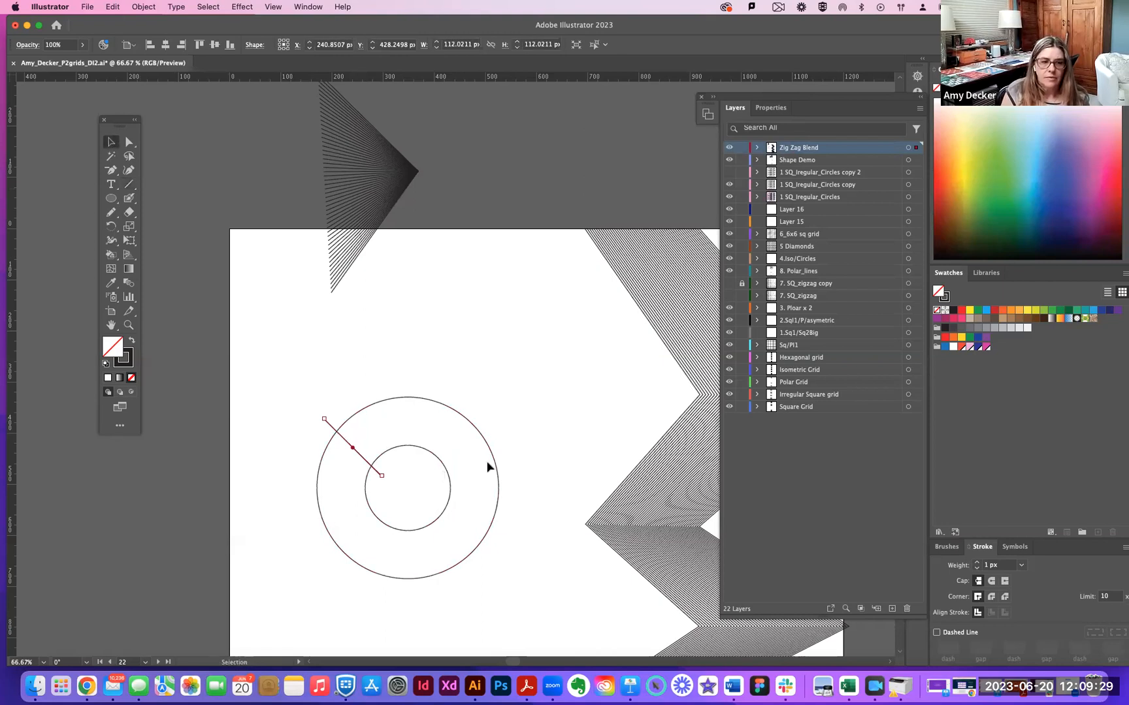
pyautogui.click(129, 184)
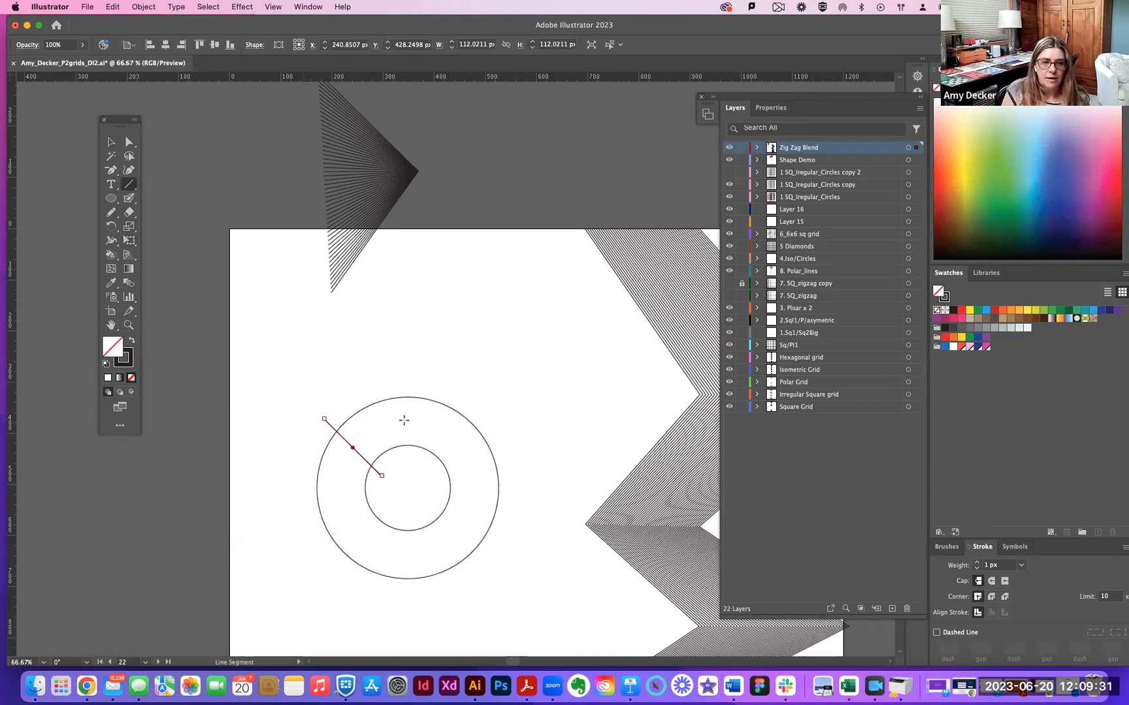
pyautogui.moveTo(442, 473); pyautogui.dragTo(498, 419)
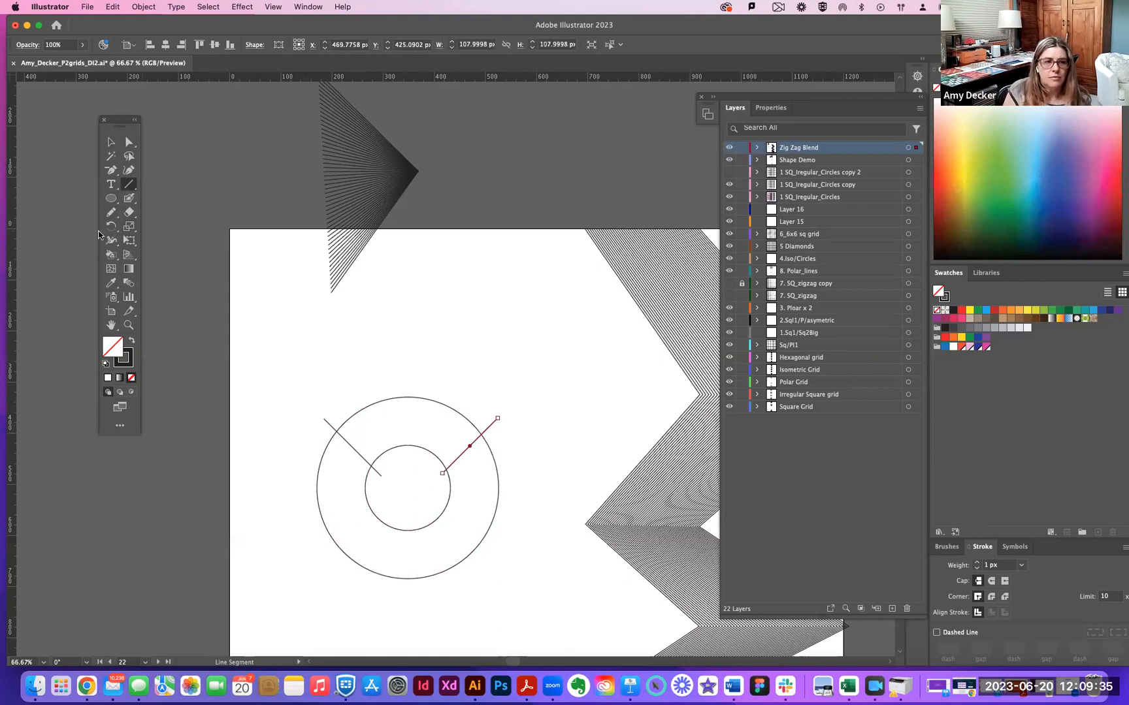
pyautogui.click(110, 142)
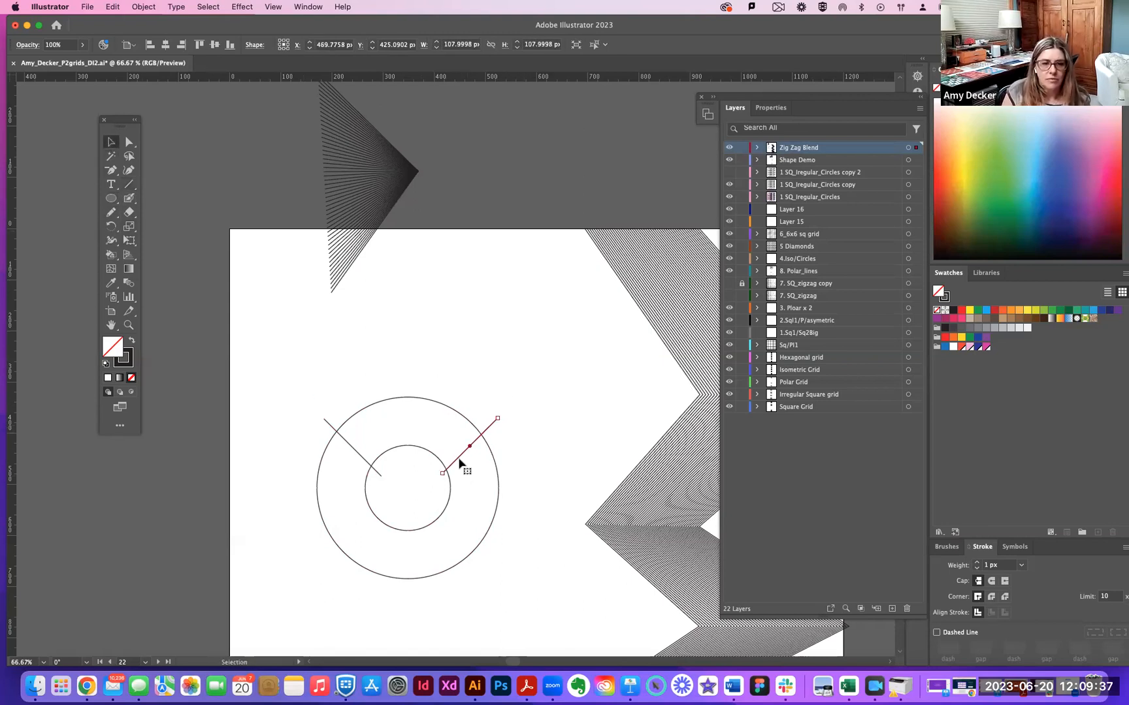
pyautogui.moveTo(456, 461); pyautogui.dragTo(460, 465)
# Select both circles and the two slanted lines, and split them at their intersections with the Pathfinder Outline operation.
pyautogui.click(277, 370)
pyautogui.moveTo(276, 369); pyautogui.dragTo(526, 600)
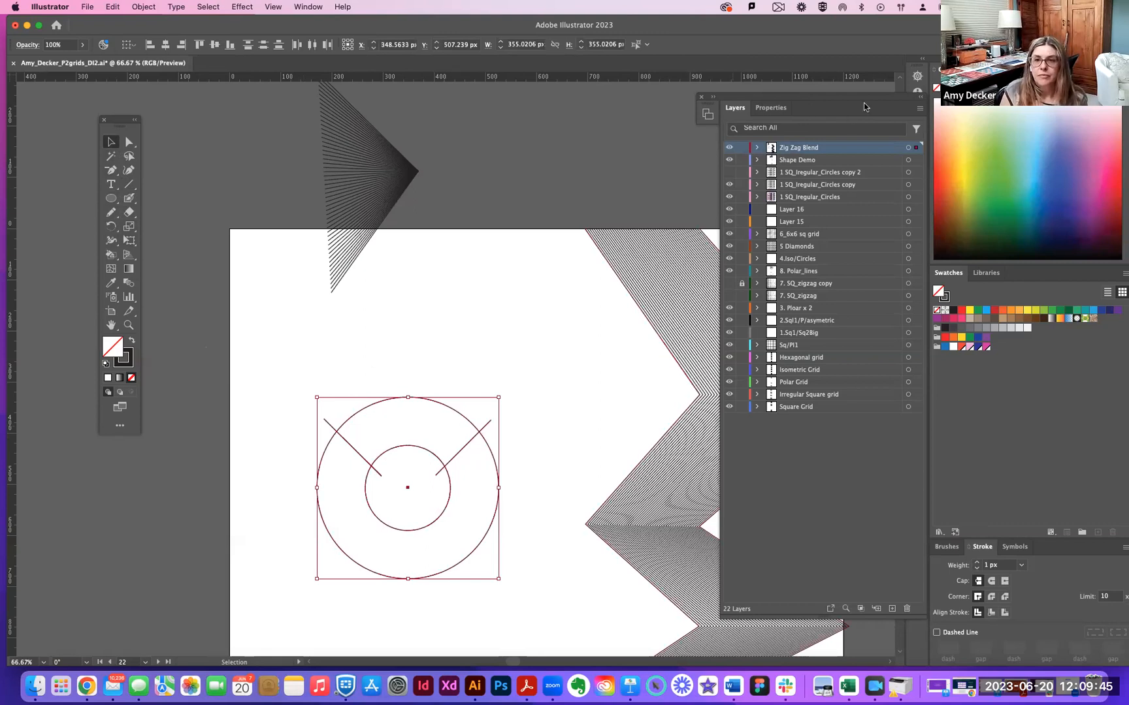
pyautogui.click(921, 100)
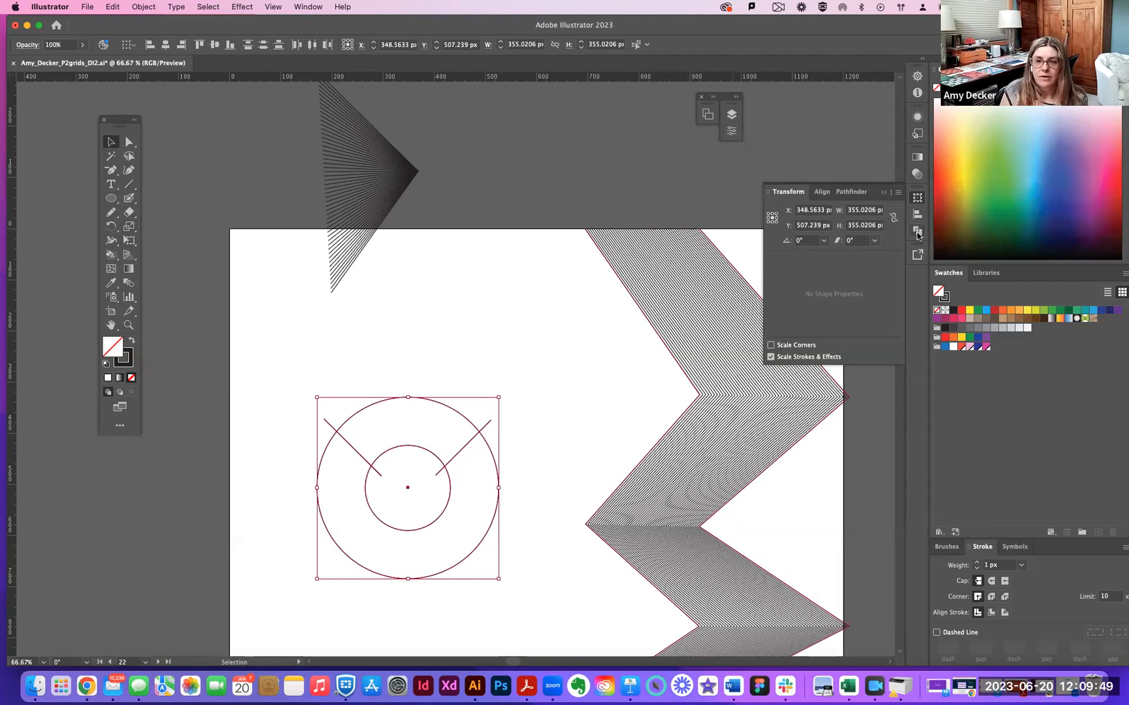
pyautogui.click(917, 233)
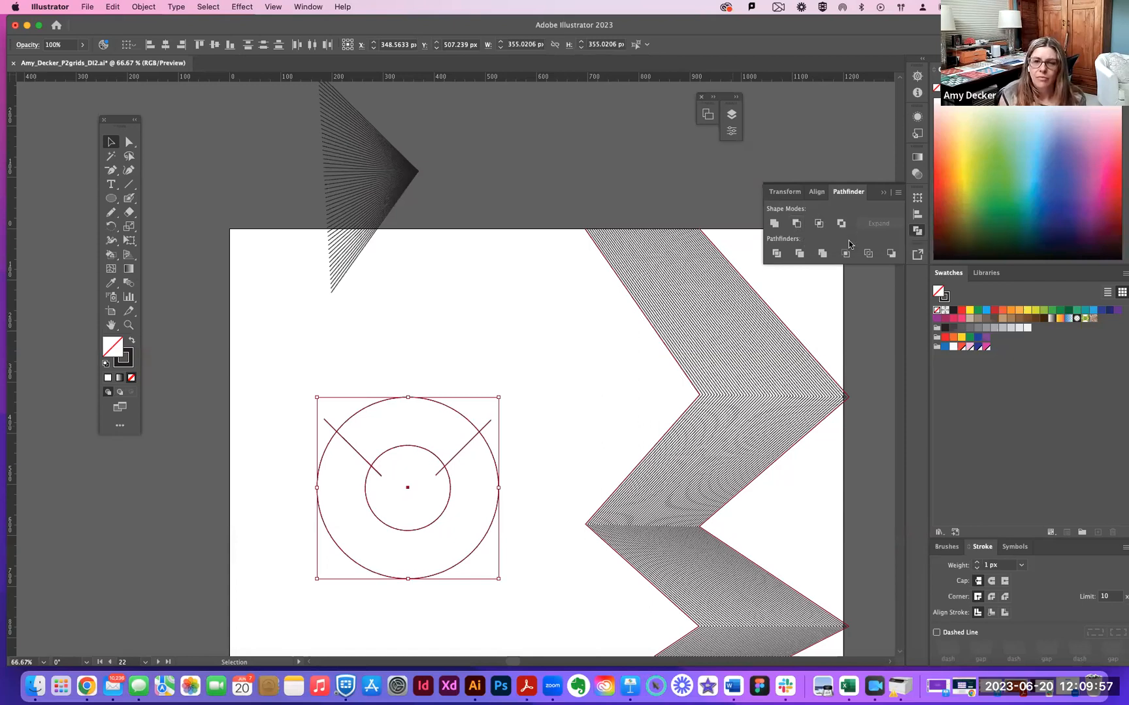
pyautogui.click(891, 254)
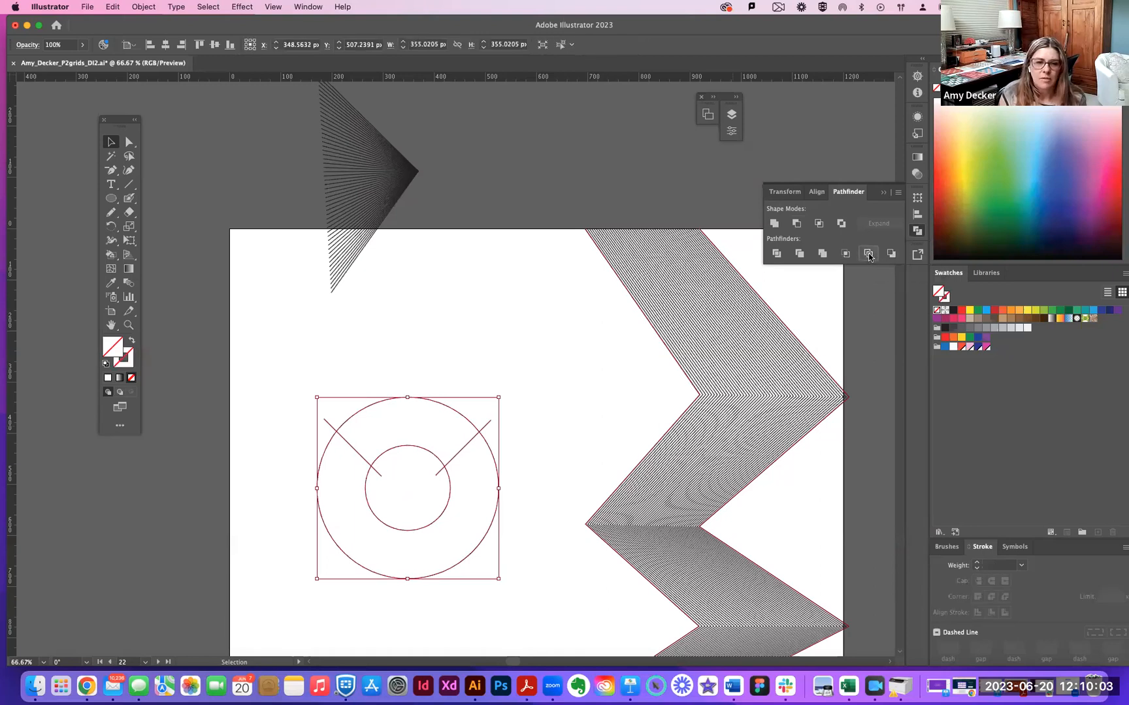
# Delete the lower arcs of both circles, keeping the upper arcs between the slanted lines.
pyautogui.click(127, 143)
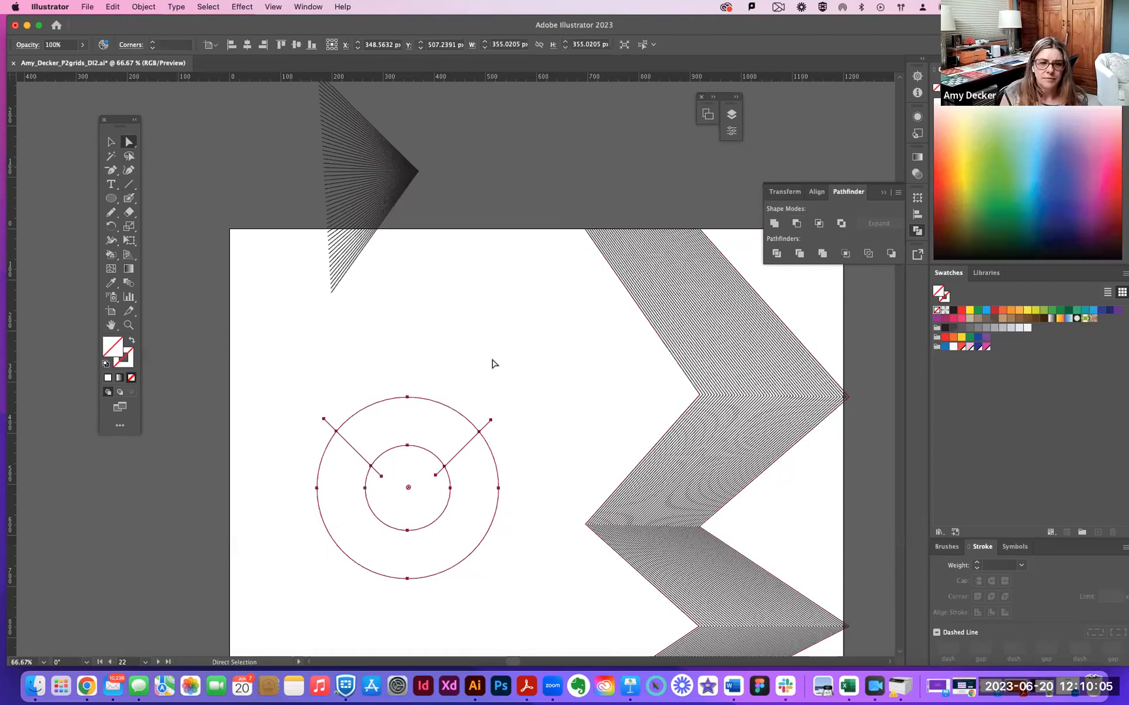
pyautogui.click(496, 435)
pyautogui.click(493, 458)
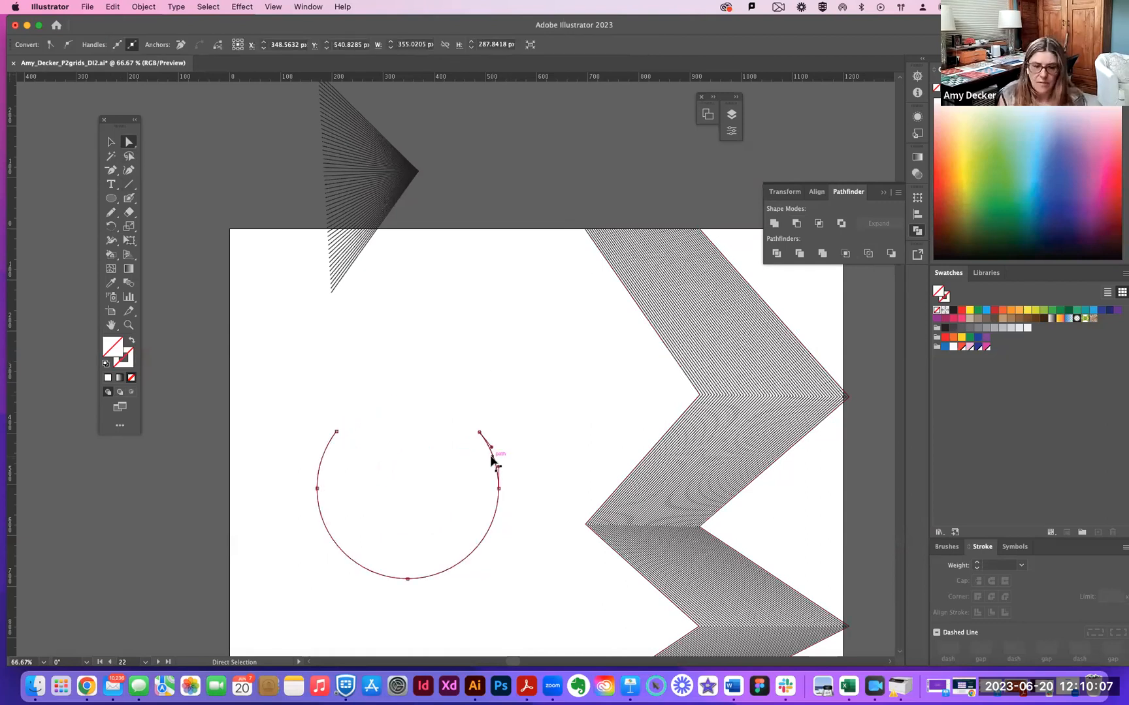
pyautogui.press('Delete')
pyautogui.moveTo(319, 490); pyautogui.dragTo(478, 512)
# Select the remaining arcs and lines and give them a near-black stroke, hex 110707.
pyautogui.moveTo(265, 375); pyautogui.dragTo(532, 538)
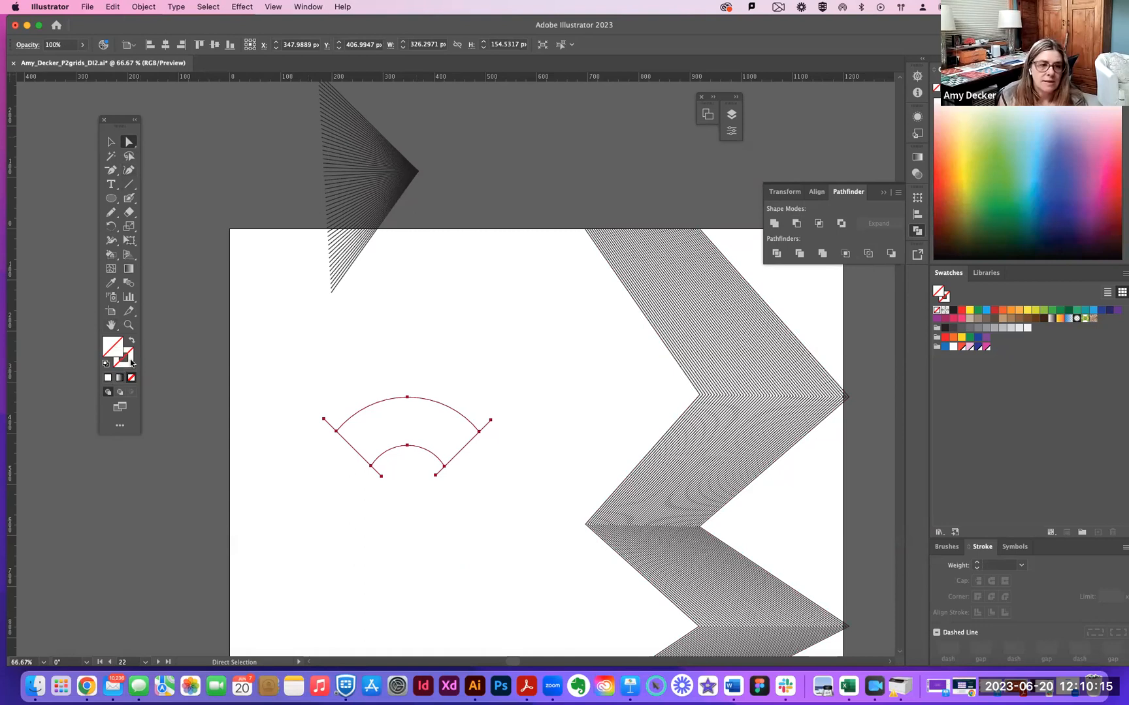
pyautogui.doubleClick(131, 363)
pyautogui.click(569, 321)
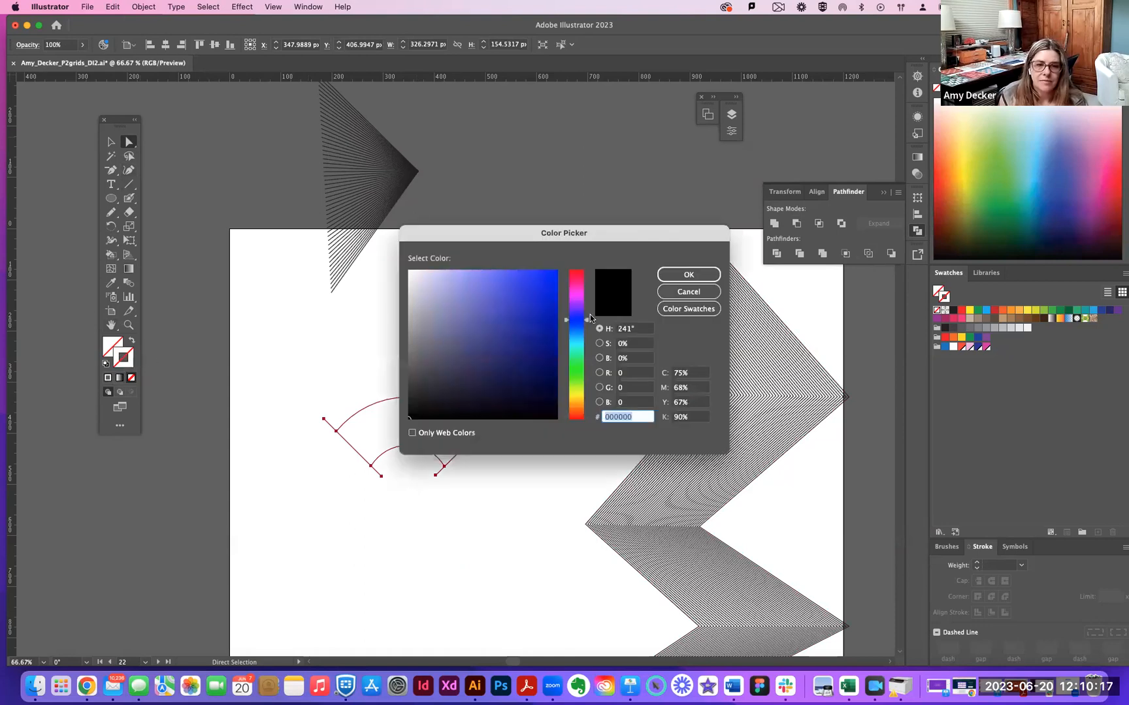
pyautogui.click(666, 276)
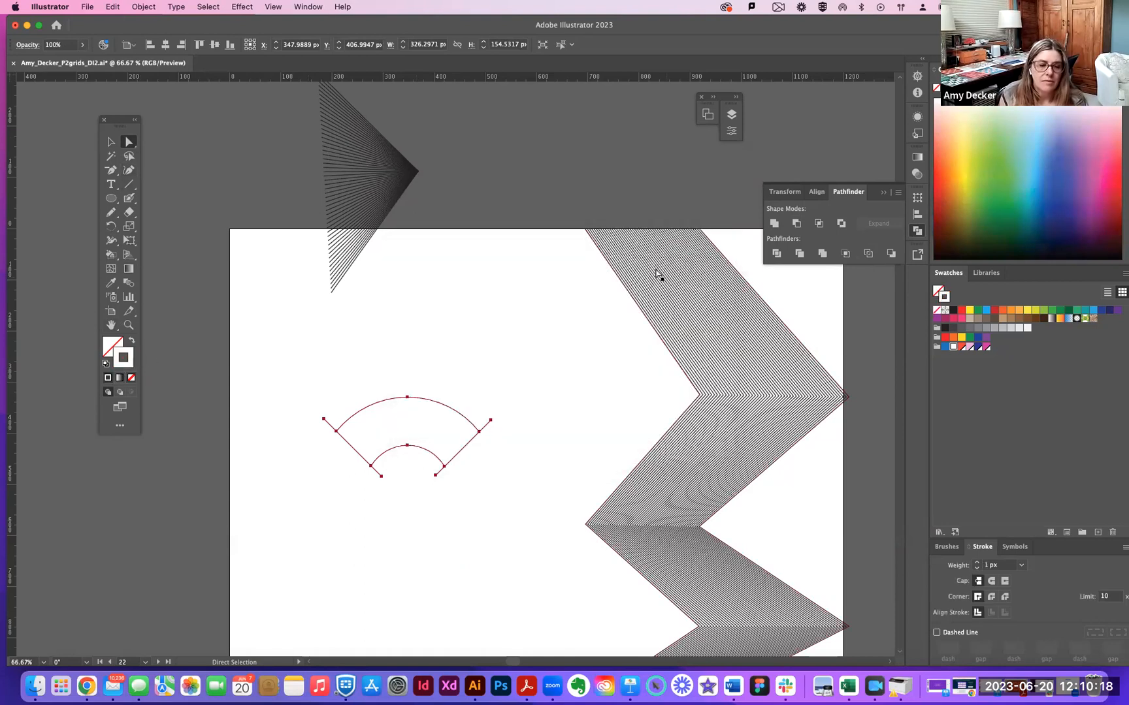
pyautogui.doubleClick(126, 361)
pyautogui.click(499, 410)
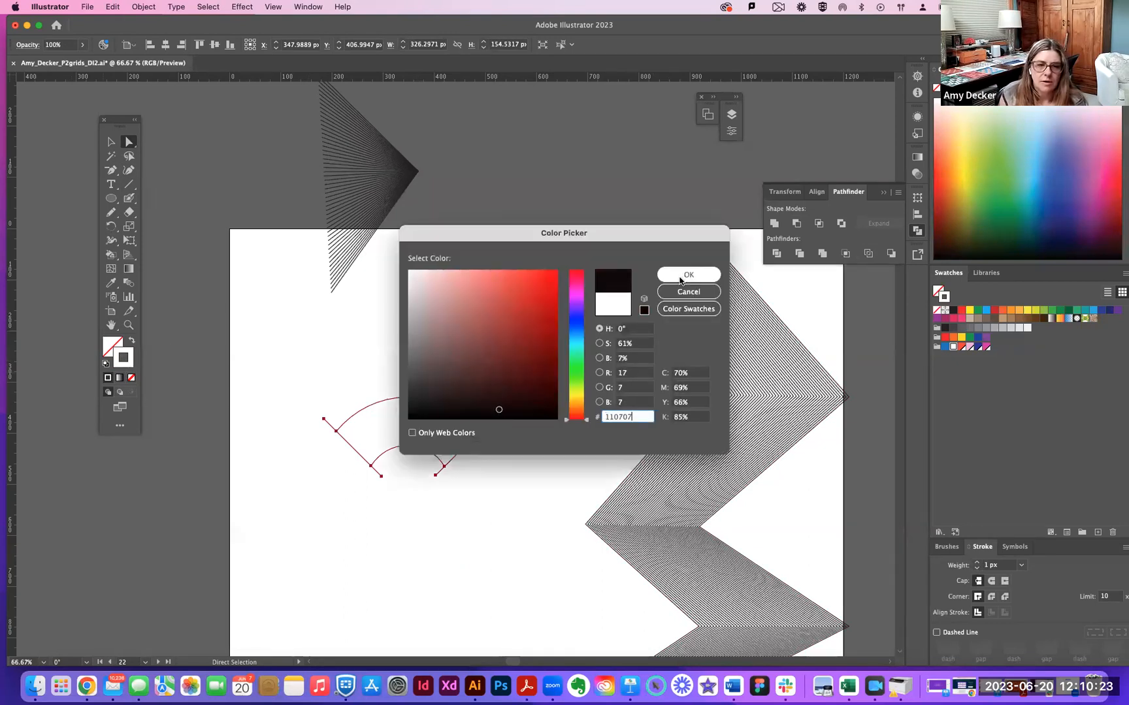
pyautogui.click(680, 278)
pyautogui.press('v')
pyautogui.click(490, 352)
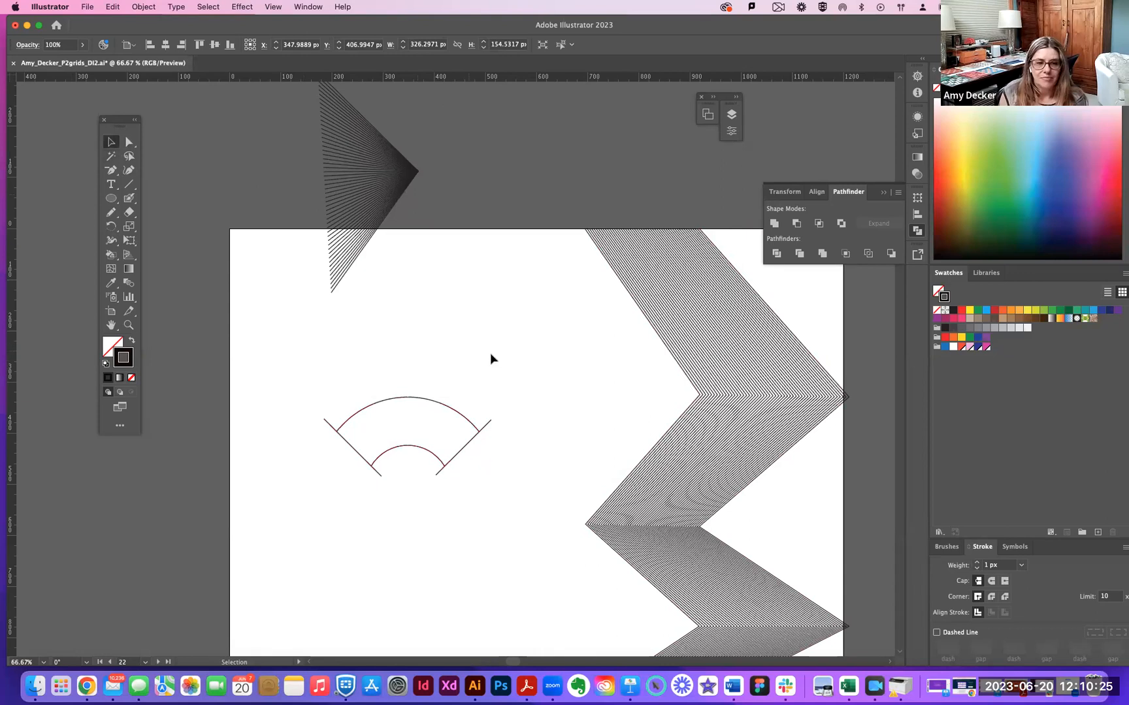
# Delete the four slanted line ends that stick out beyond the outer and inner arcs.
pyautogui.click(129, 142)
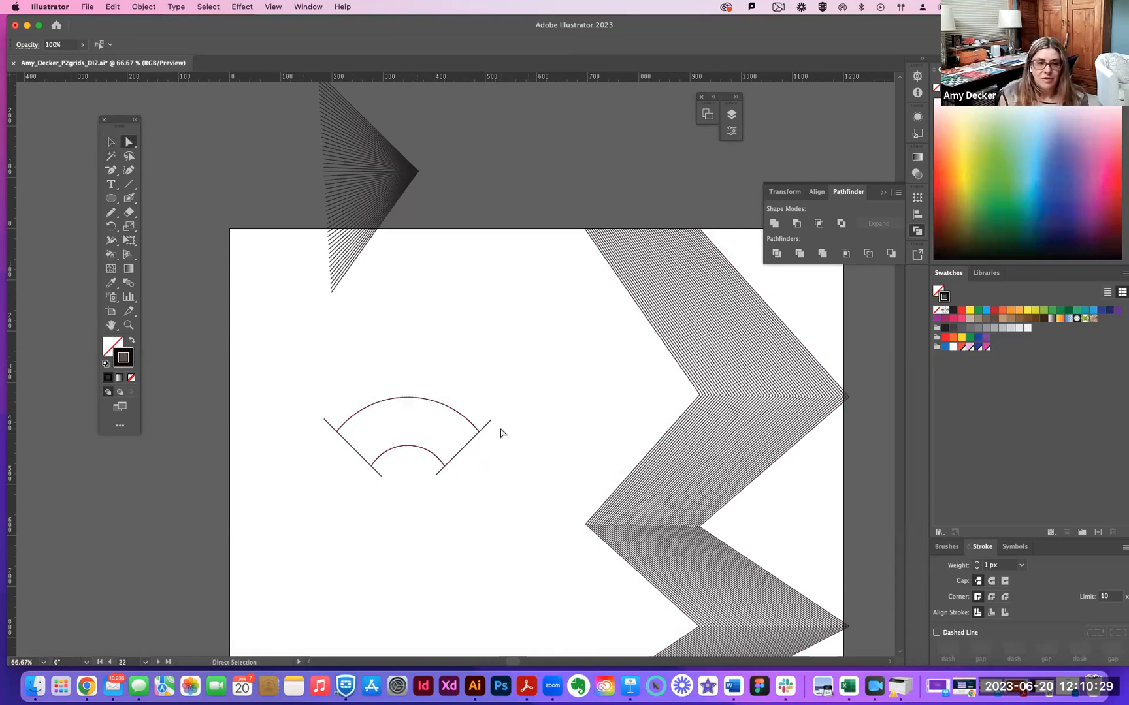
pyautogui.click(481, 432)
pyautogui.click(487, 425)
pyautogui.press('Delete')
pyautogui.press('Delete')
pyautogui.click(440, 471)
pyautogui.press('Delete')
pyautogui.press('Delete')
pyautogui.click(379, 474)
pyautogui.press('Delete')
pyautogui.click(329, 424)
pyautogui.press('Delete')
pyautogui.press('Delete')
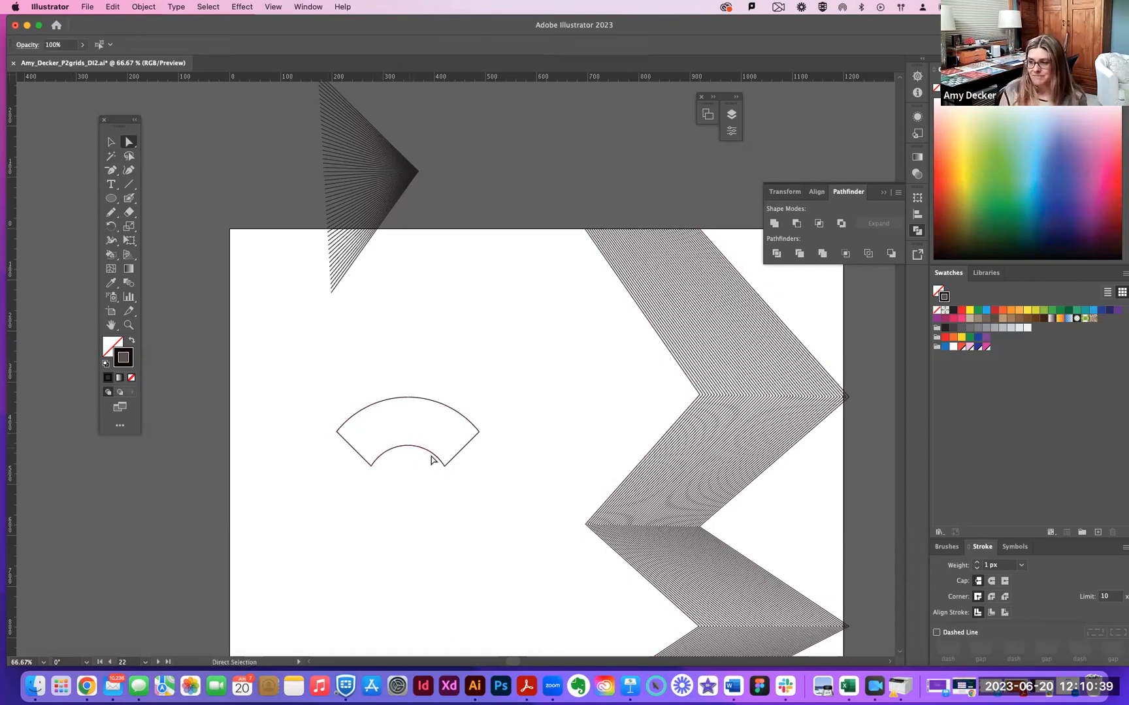
# Duplicate the closed arch shape directly below the original, and delete both slanted sides of the upper arch.
pyautogui.click(462, 452)
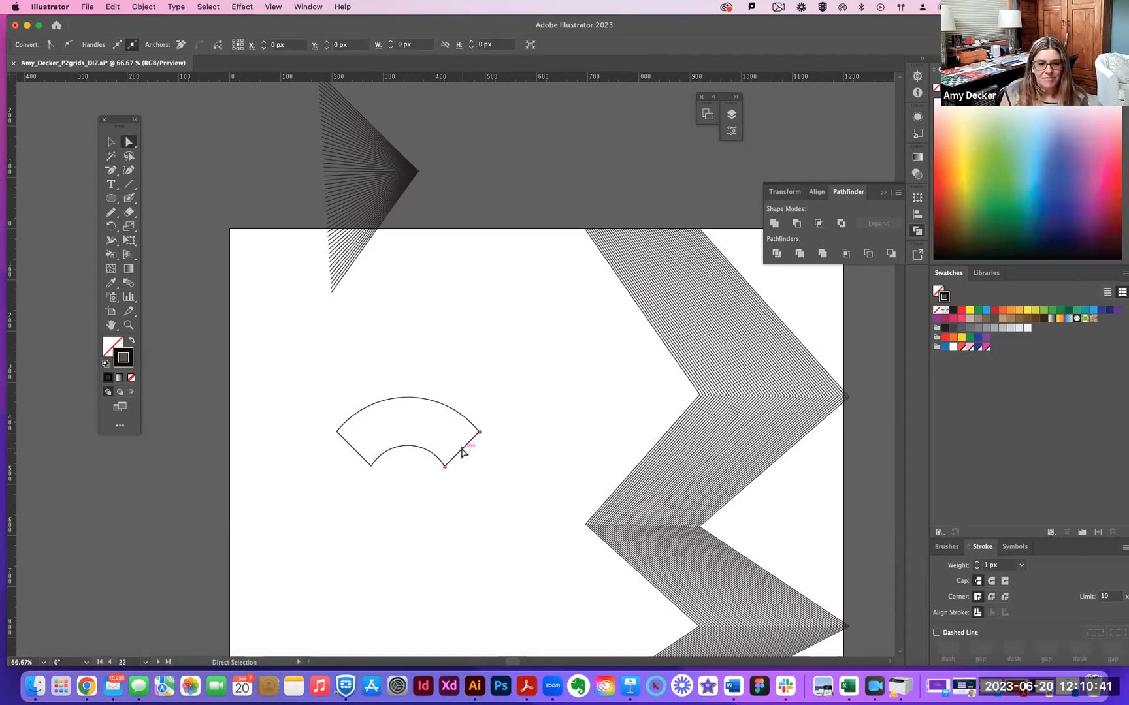
pyautogui.moveTo(284, 372); pyautogui.dragTo(463, 601)
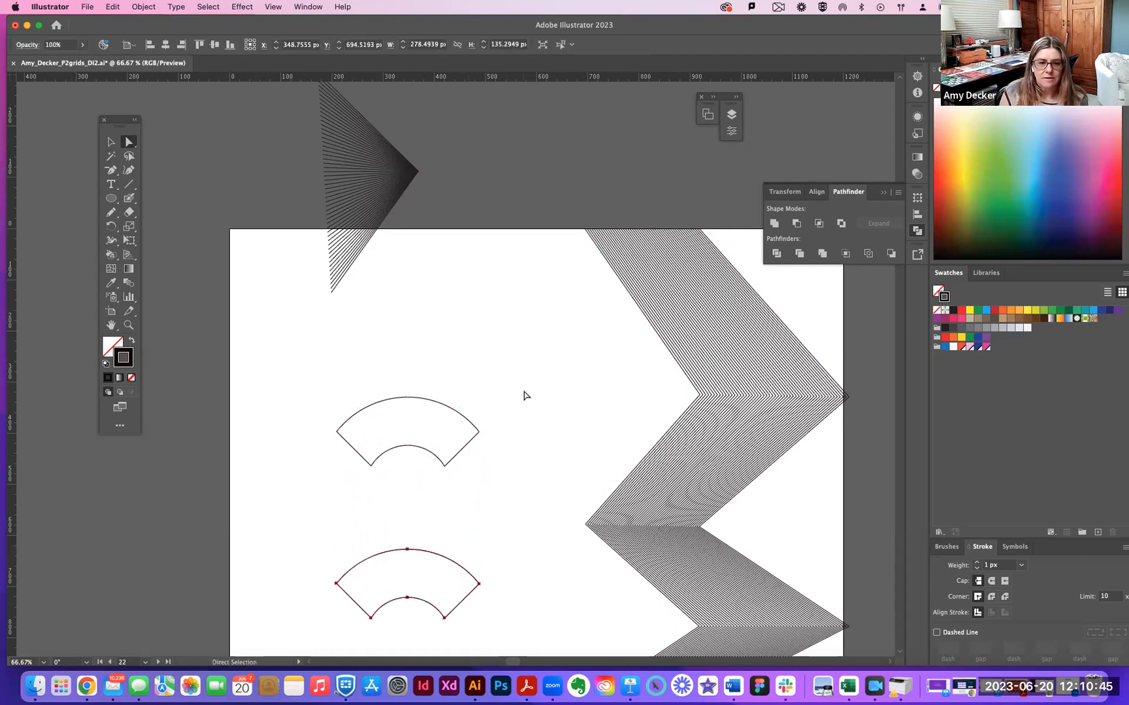
pyautogui.click(480, 417)
pyautogui.press('Delete')
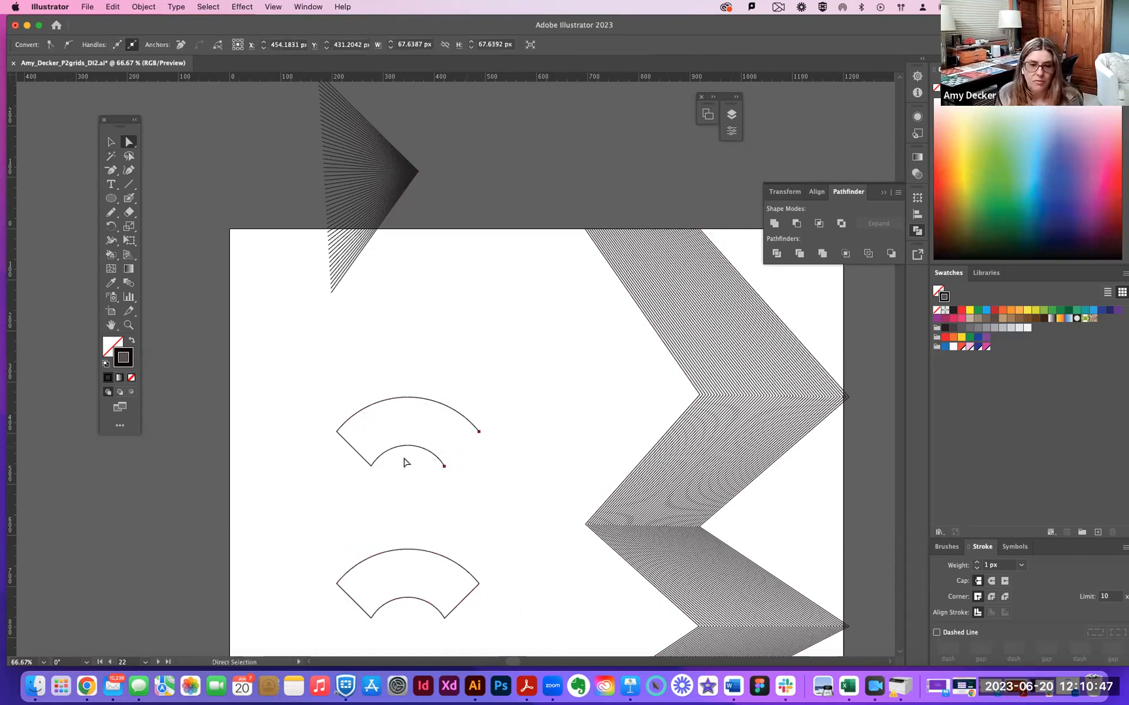
pyautogui.click(360, 459)
pyautogui.press('Delete')
# Select the two separated arcs of the upper arch and make a blend between them.
pyautogui.moveTo(316, 376); pyautogui.dragTo(533, 497)
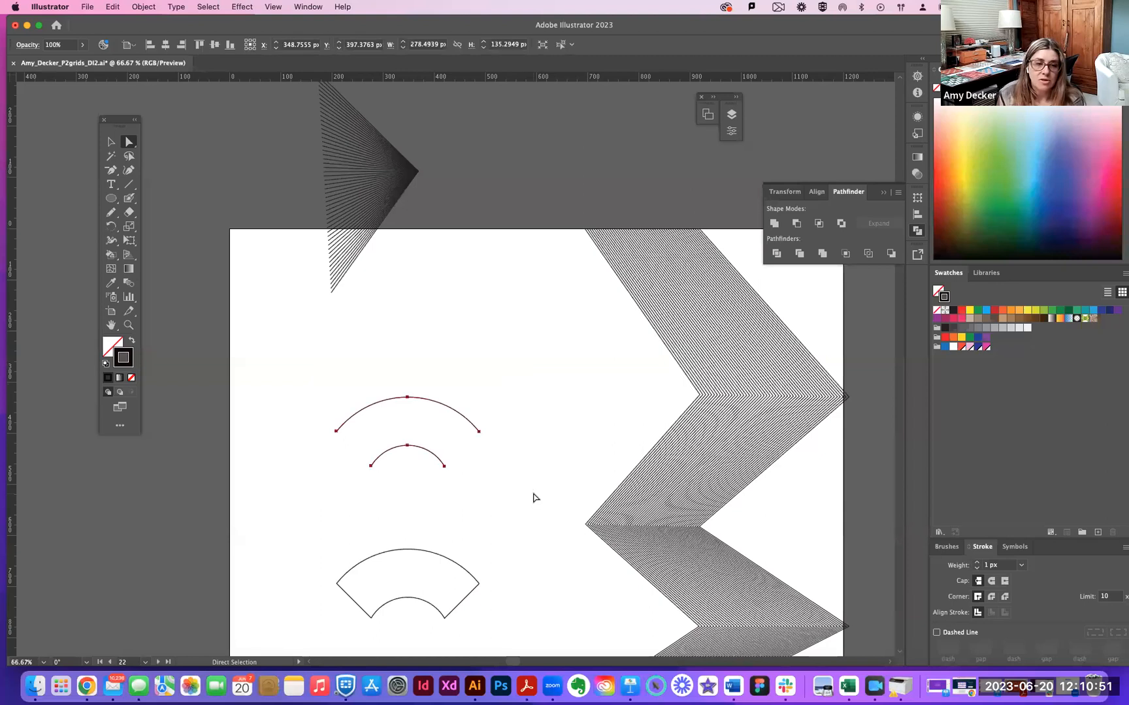
pyautogui.click(144, 7)
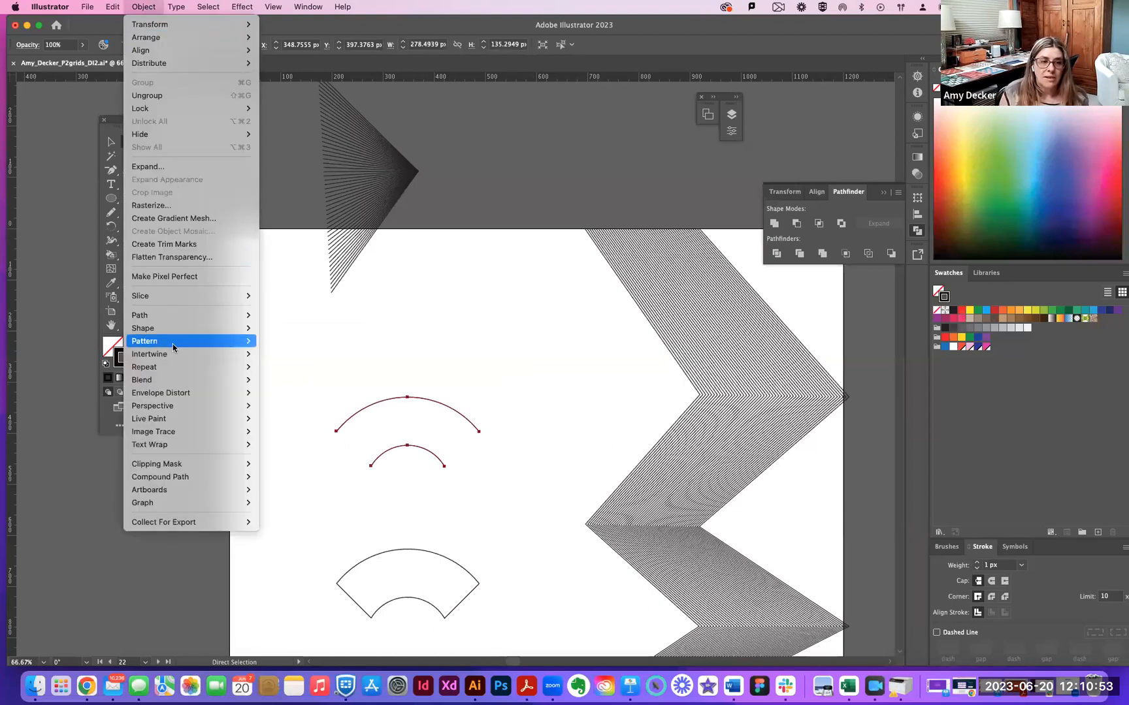
pyautogui.moveTo(166, 380)
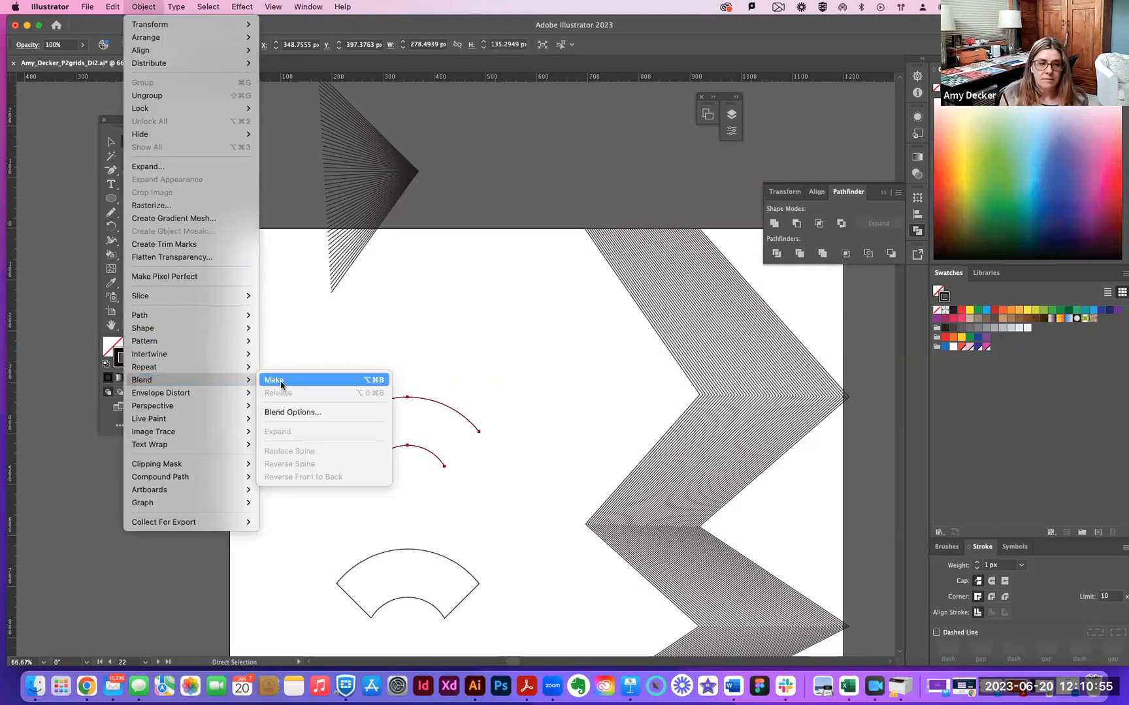
pyautogui.click(281, 384)
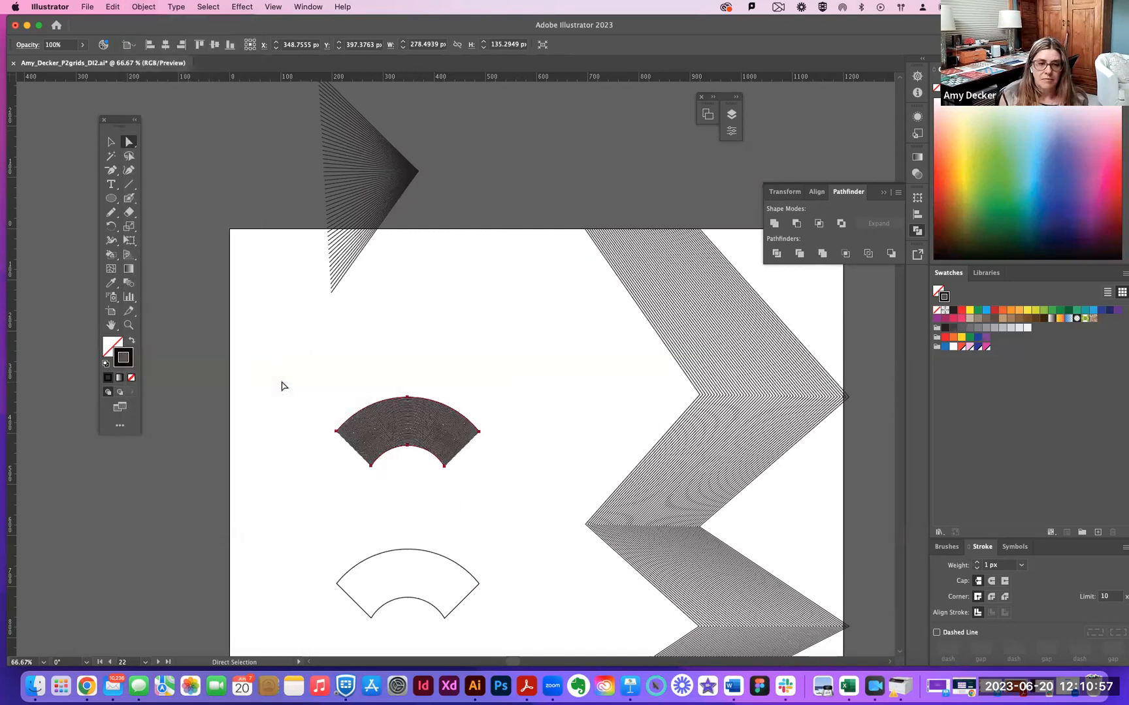
# Examine the line spacing of the new arc blend up close.
pyautogui.press('super+equal')
pyautogui.press('super+equal')
pyautogui.press('super+equal')
pyautogui.press('super+equal')
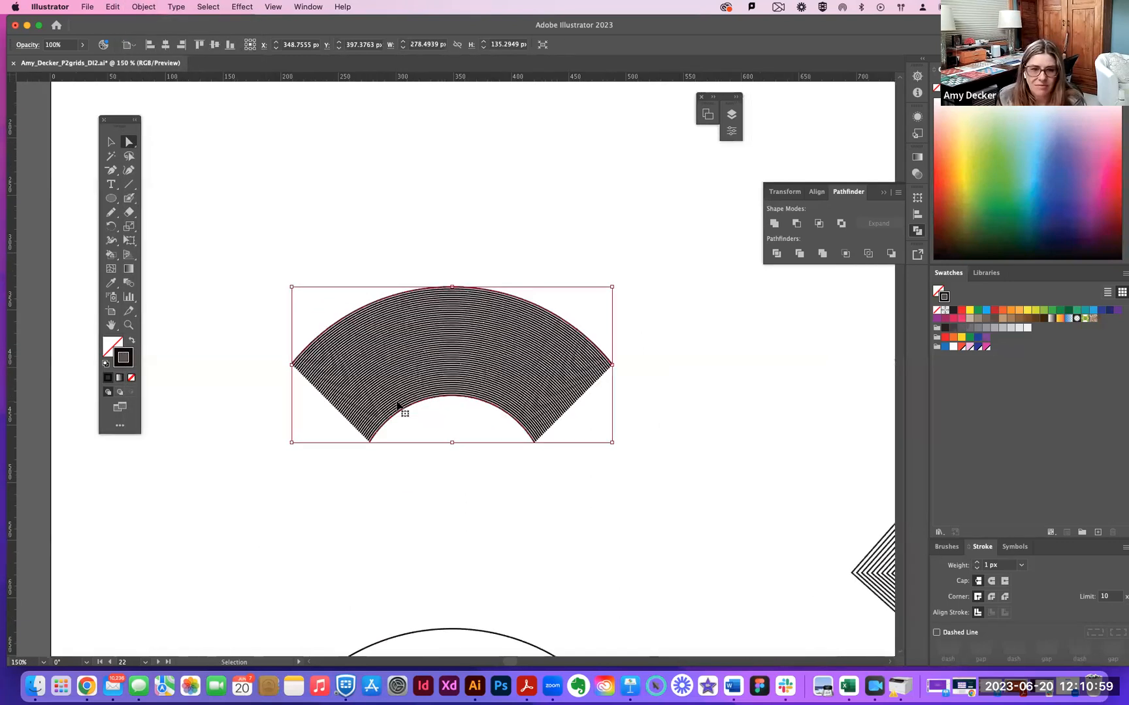
pyautogui.press('super+equal')
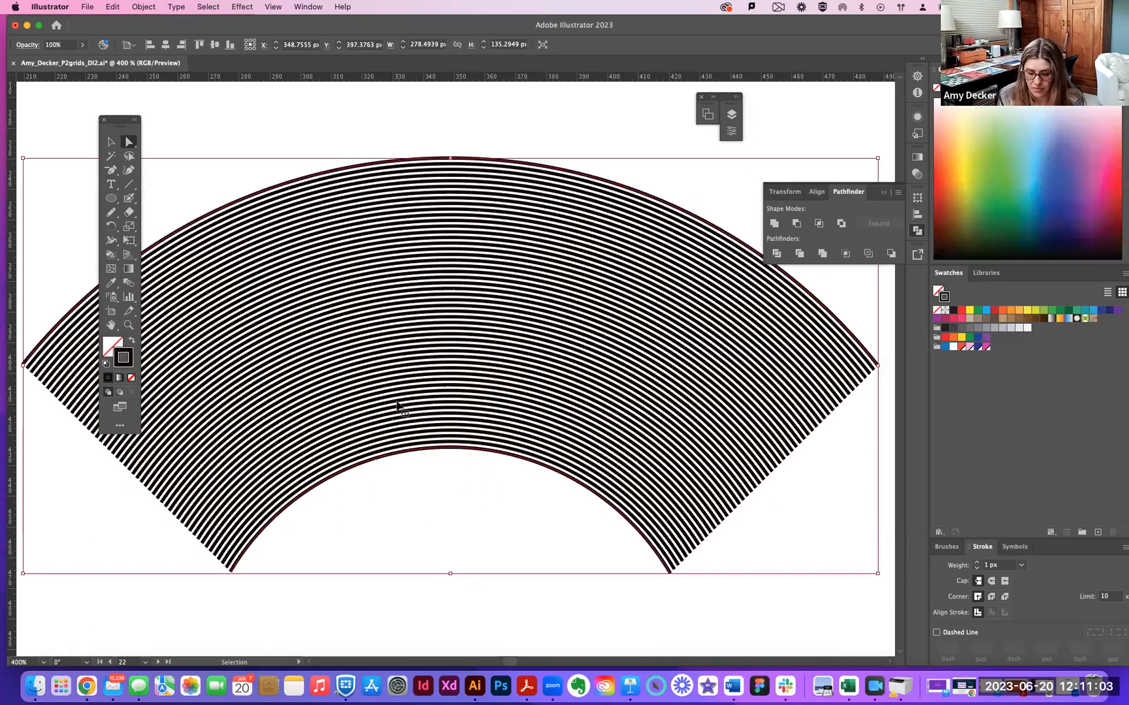
pyautogui.press('super+minus')
pyautogui.press('super+minus')
pyautogui.press('super+minus')
pyautogui.press('super+minus')
pyautogui.press('super+minus')
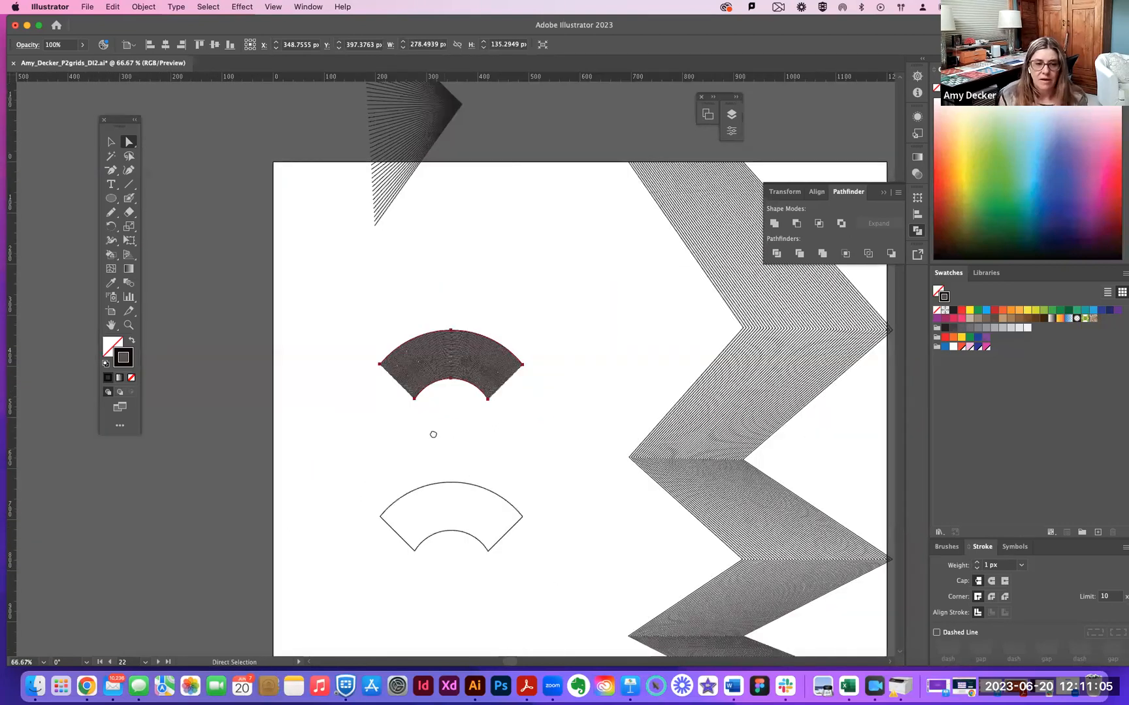
# Delete the outer and inner arcs of the lower arch and select its two remaining slanted lines.
pyautogui.scroll(-4, 392, 343)
pyautogui.click(390, 351)
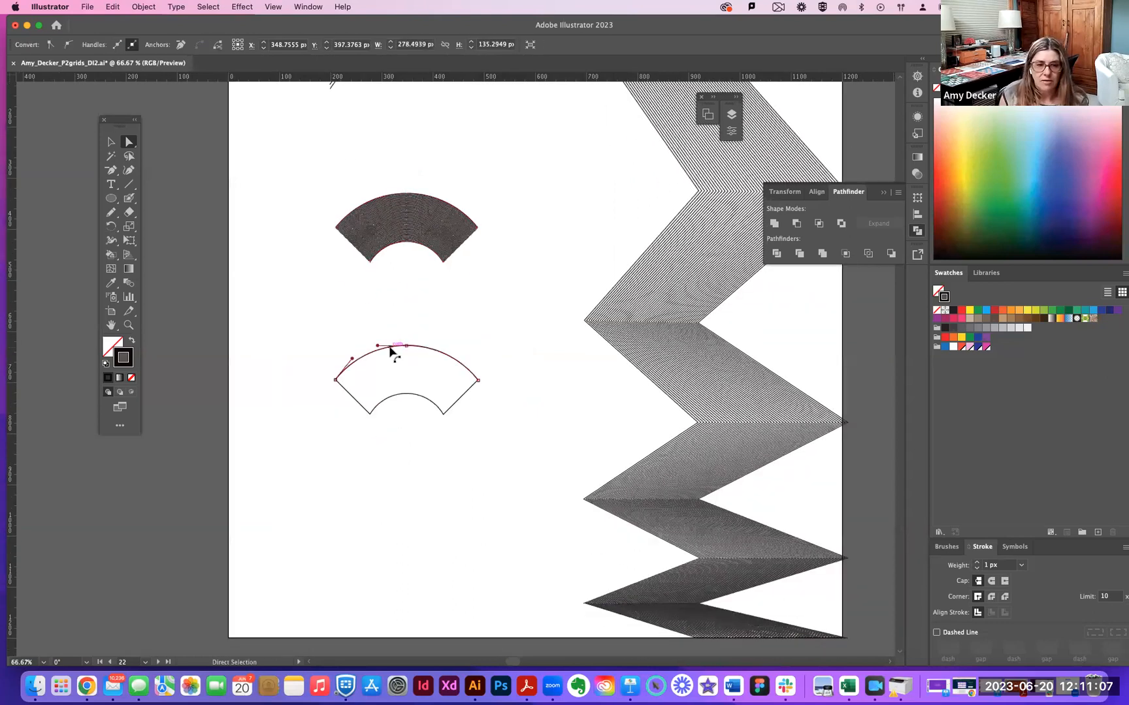
pyautogui.press('Delete')
pyautogui.click(412, 395)
pyautogui.press('Delete')
pyautogui.moveTo(305, 358); pyautogui.dragTo(521, 441)
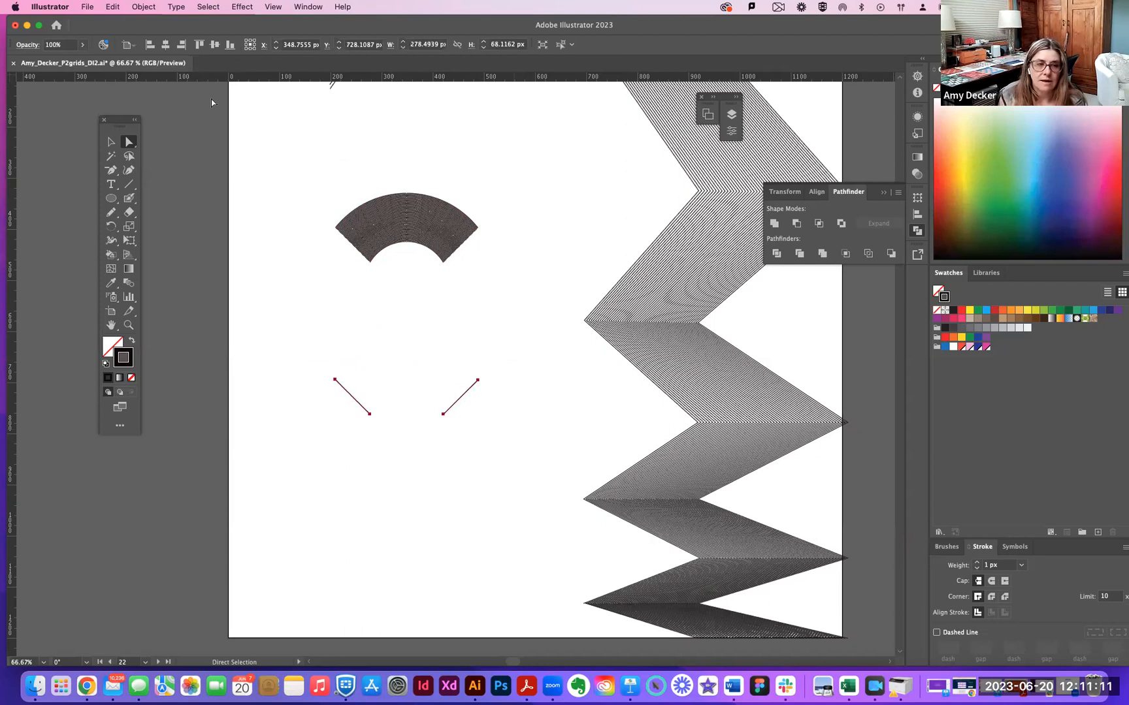
# Try a blend between the two slanted lines, and undo it.
pyautogui.click(144, 6)
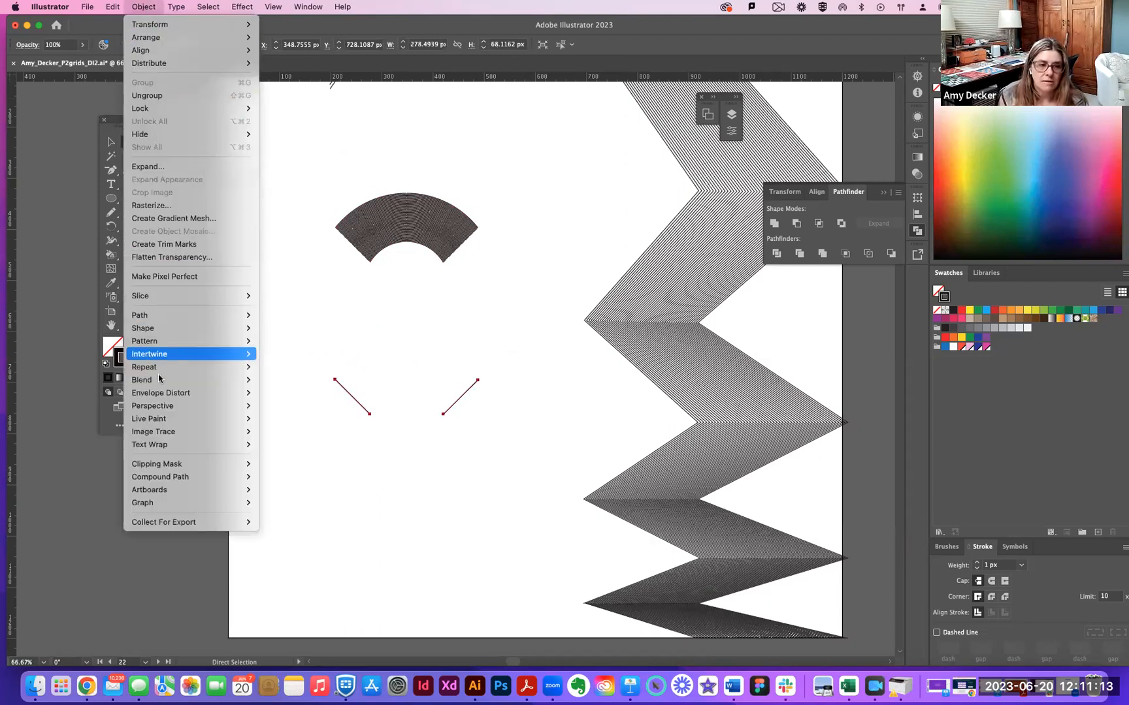
pyautogui.moveTo(159, 379)
pyautogui.click(266, 380)
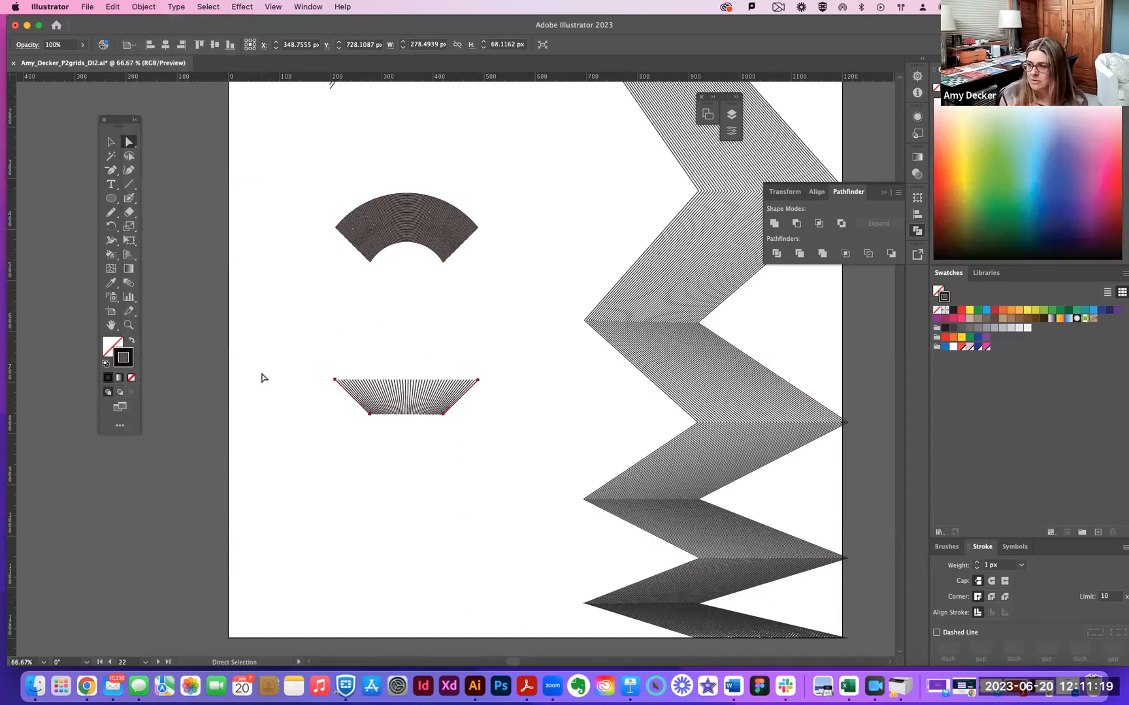
pyautogui.press('super+z')
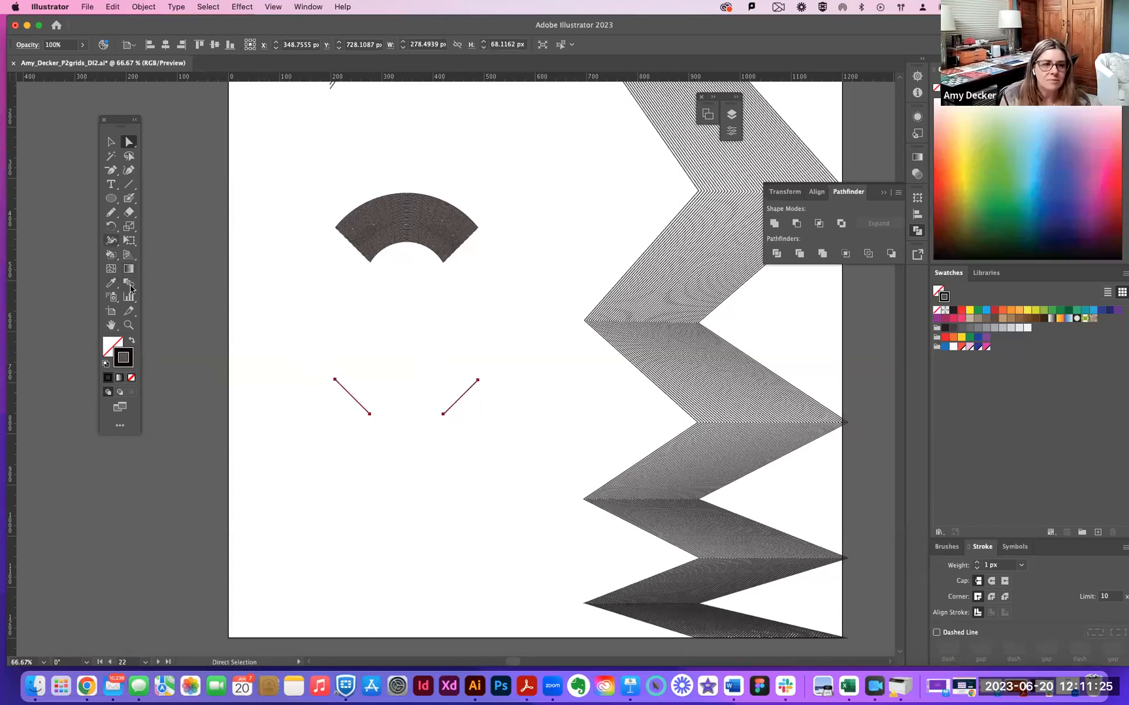
# Set the blend orientation to Align to Path, keeping Specified Steps spacing at 50.
pyautogui.click(143, 6)
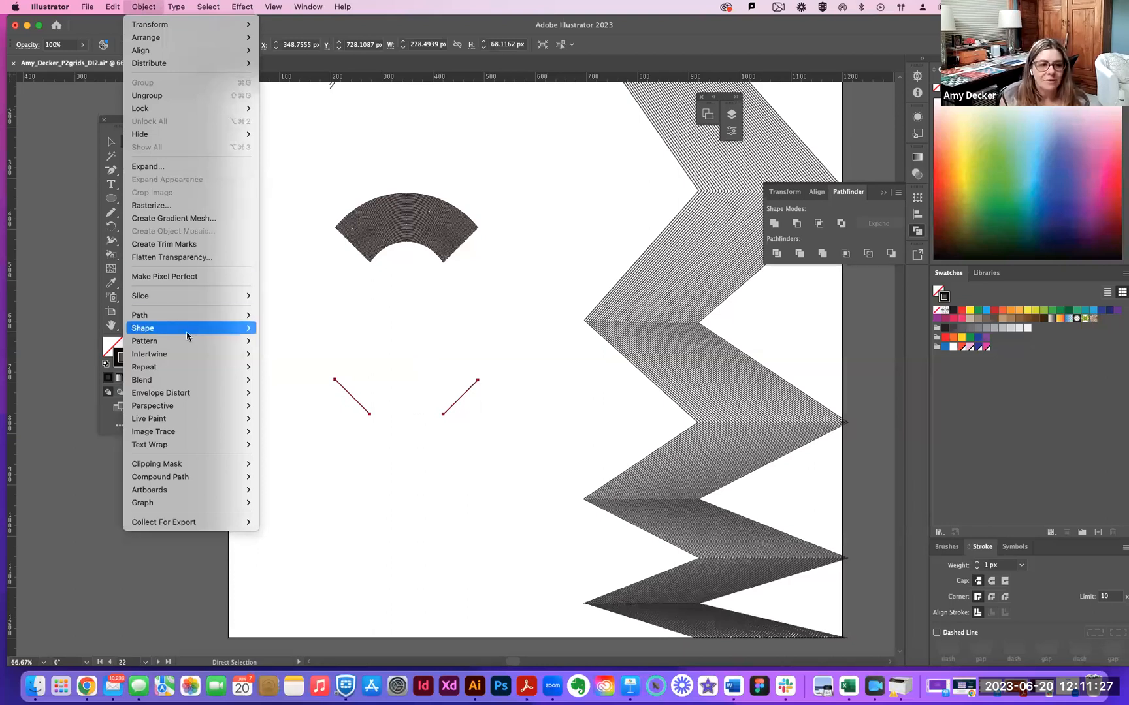
pyautogui.press('Escape')
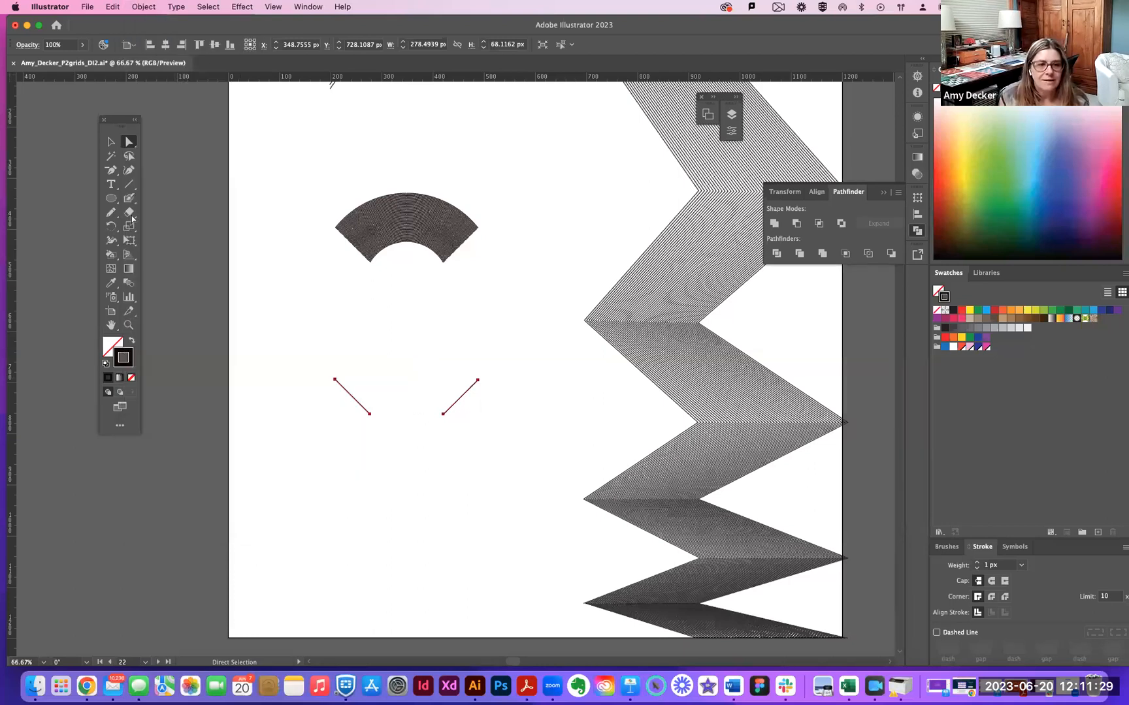
pyautogui.click(144, 7)
pyautogui.moveTo(196, 380)
pyautogui.click(290, 412)
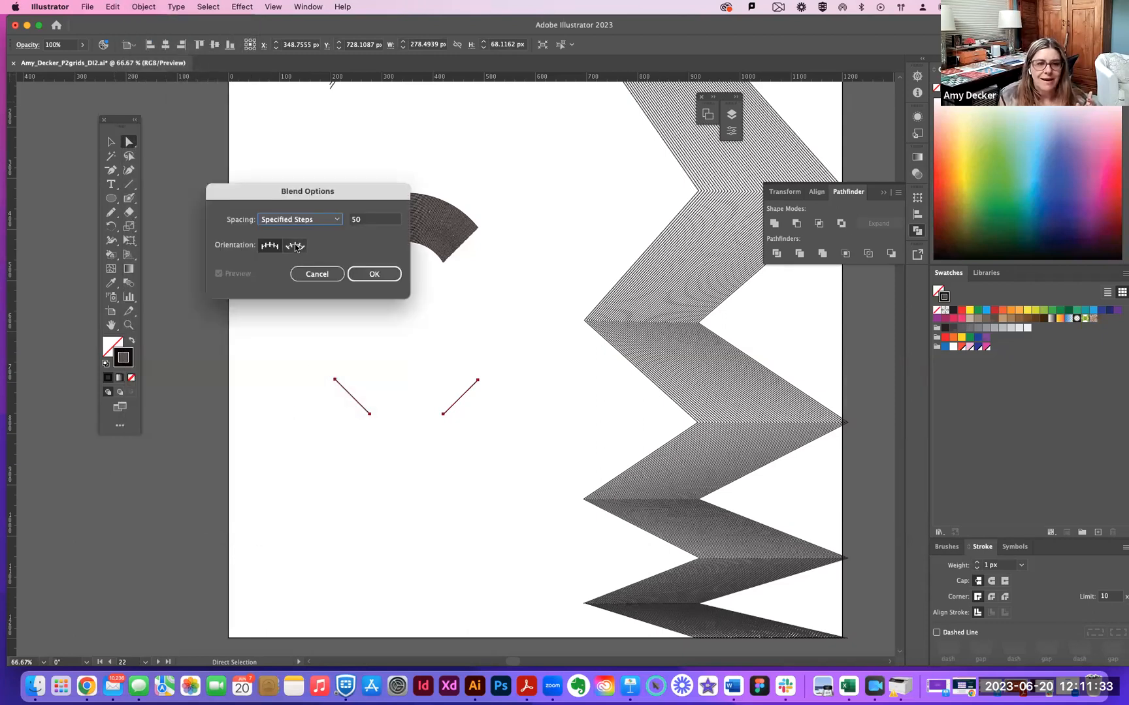
pyautogui.click(295, 245)
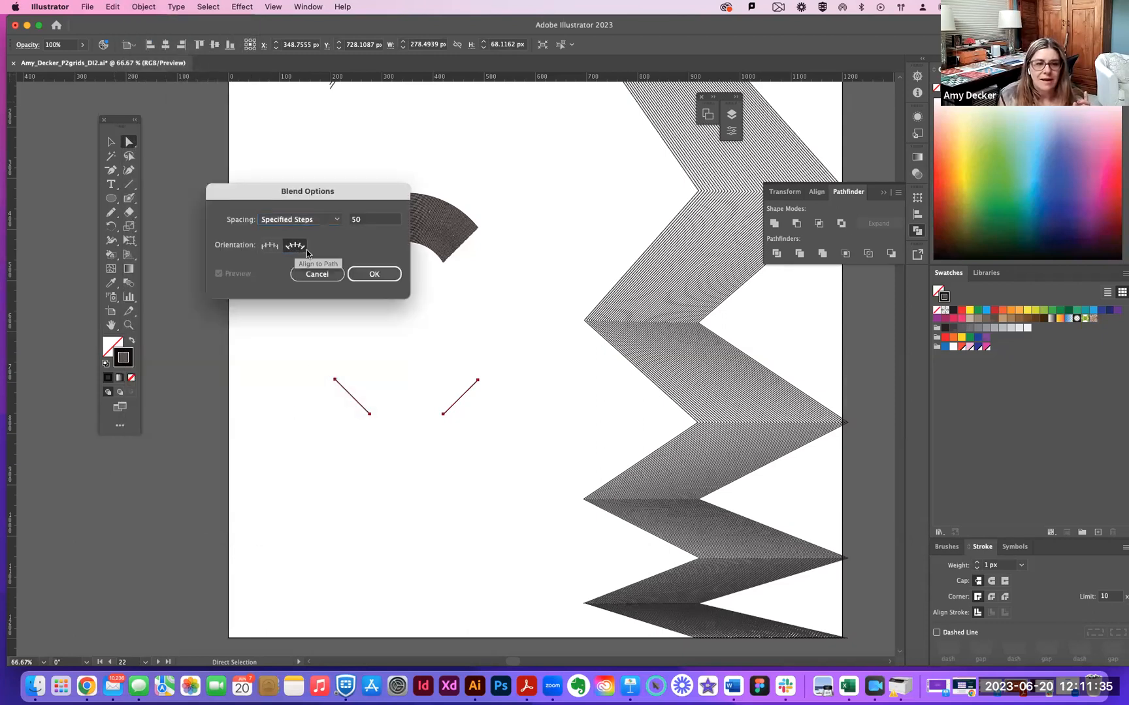
pyautogui.click(386, 272)
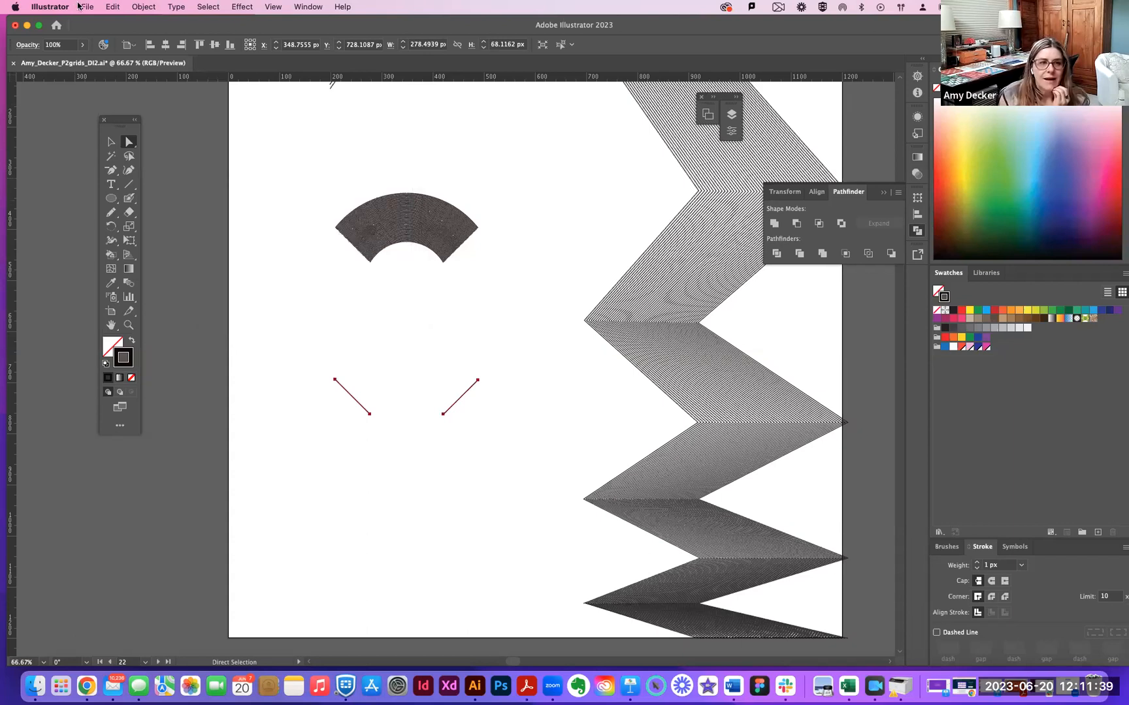
# Try blending the slanted lines with the Align to Path orientation, and undo the blend.
pyautogui.click(145, 7)
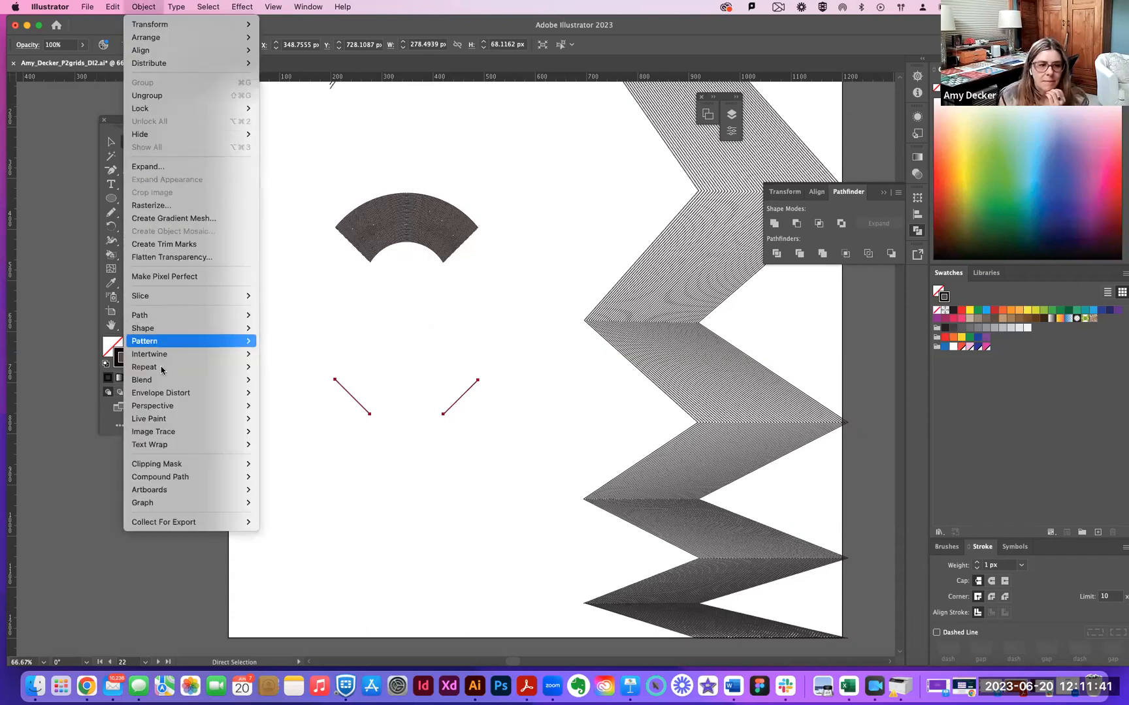
pyautogui.moveTo(164, 380)
pyautogui.click(268, 381)
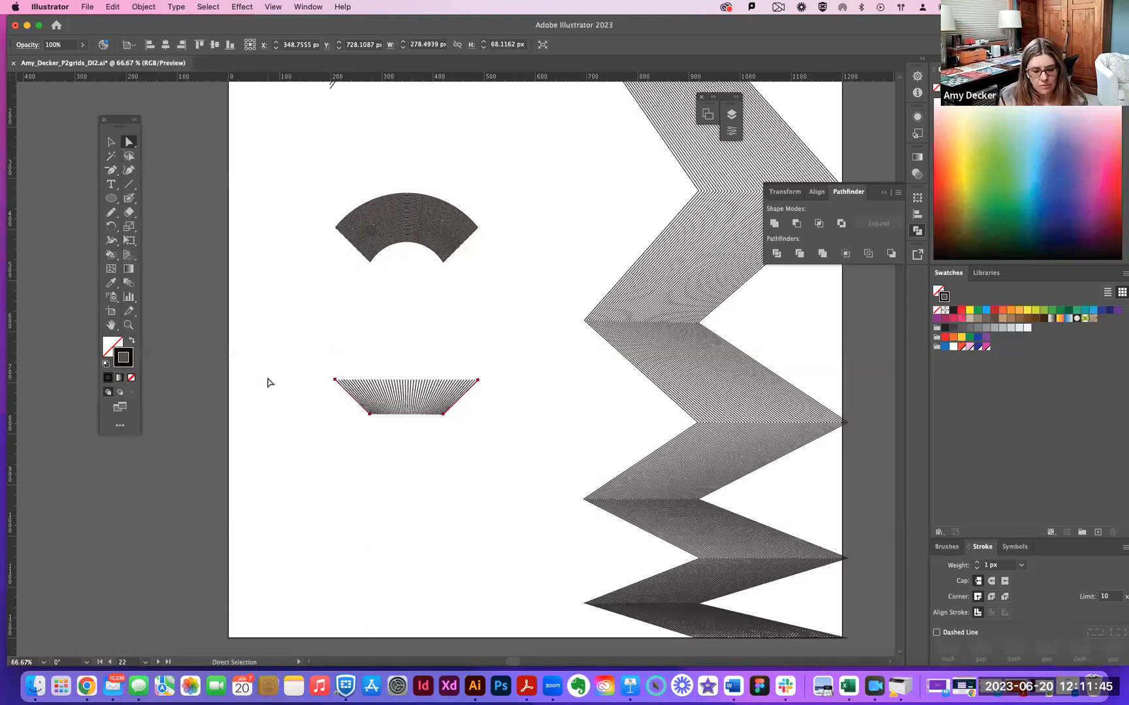
pyautogui.press('super+z')
# Set the blend spacing to Specified Distance with a value of 100 px.
pyautogui.click(145, 7)
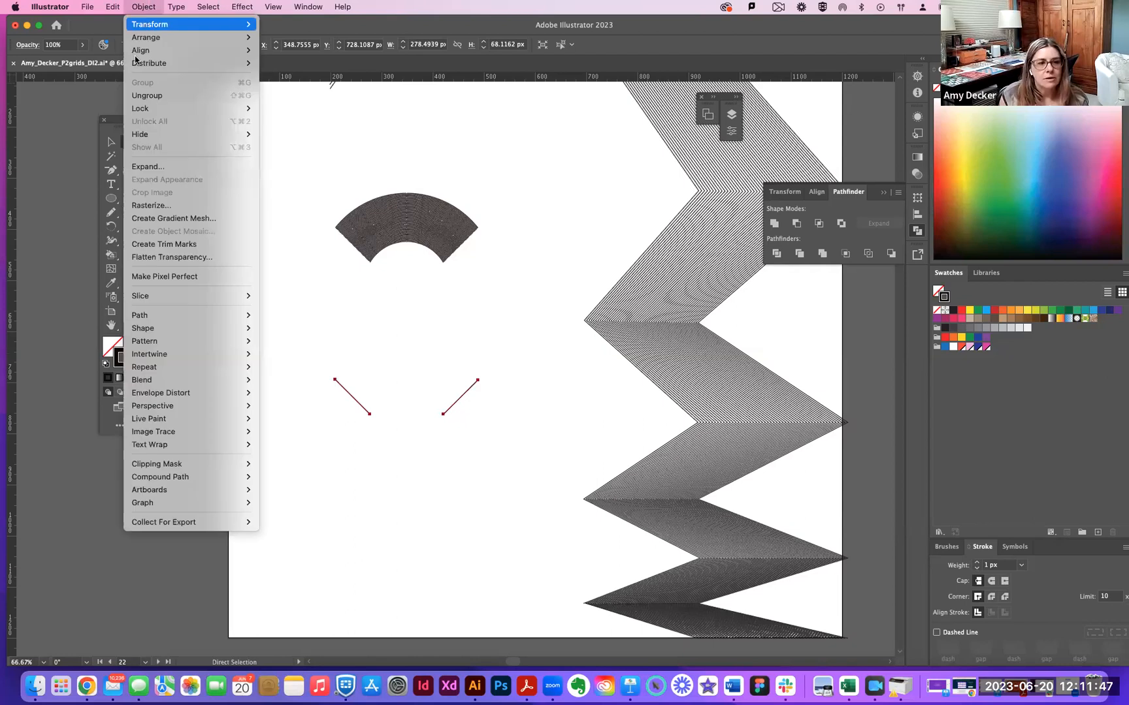
pyautogui.moveTo(196, 380)
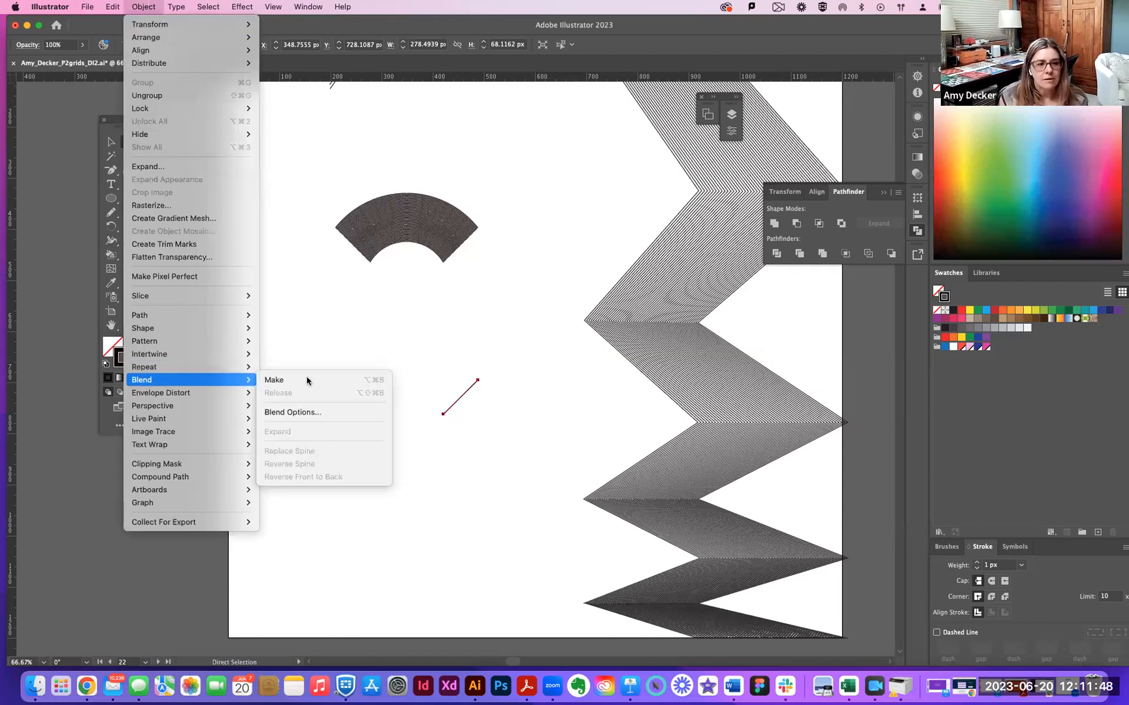
pyautogui.click(299, 412)
pyautogui.click(311, 219)
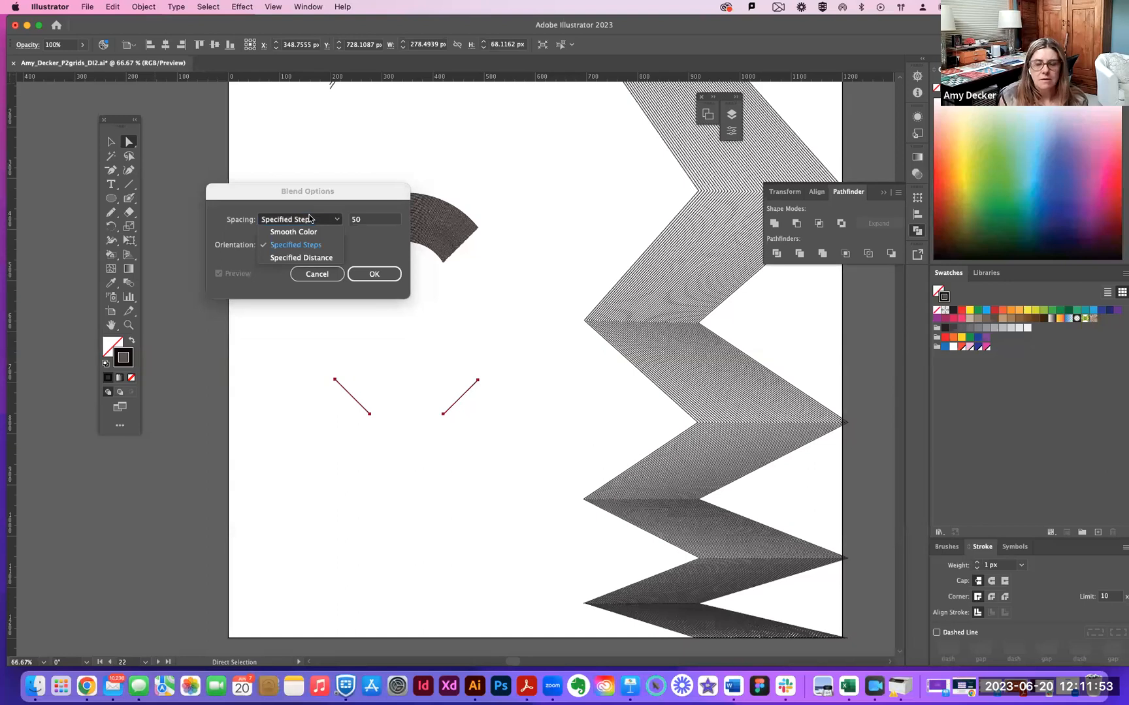
pyautogui.click(310, 219)
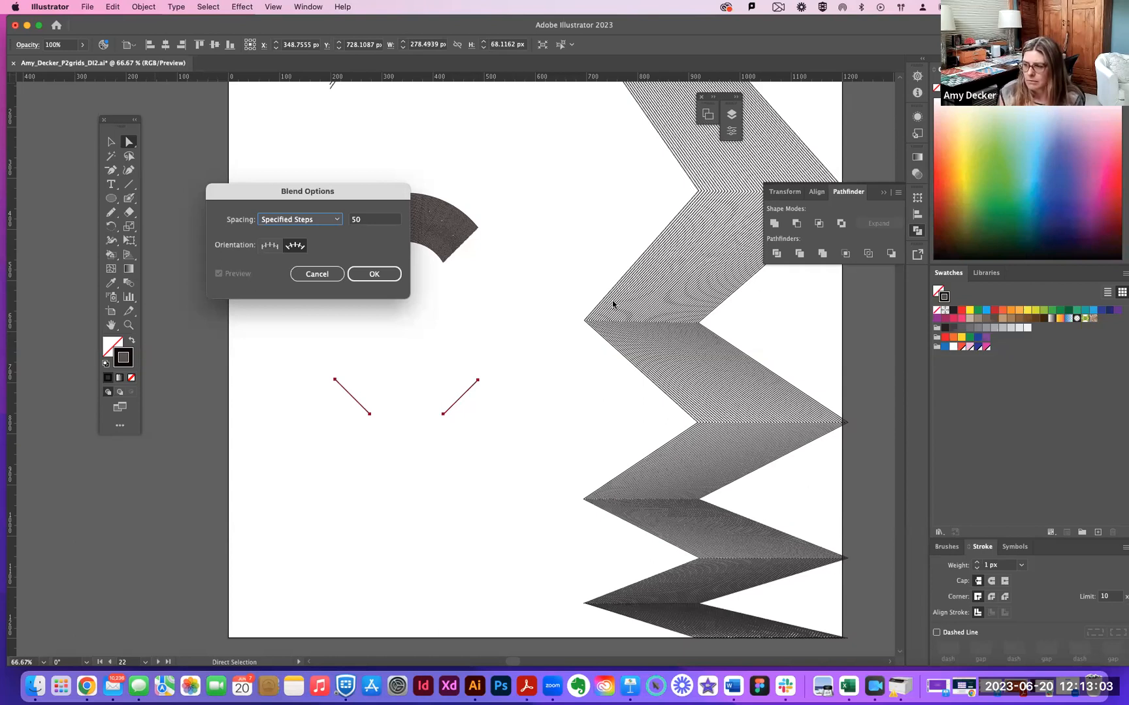
pyautogui.click(299, 219)
pyautogui.click(303, 259)
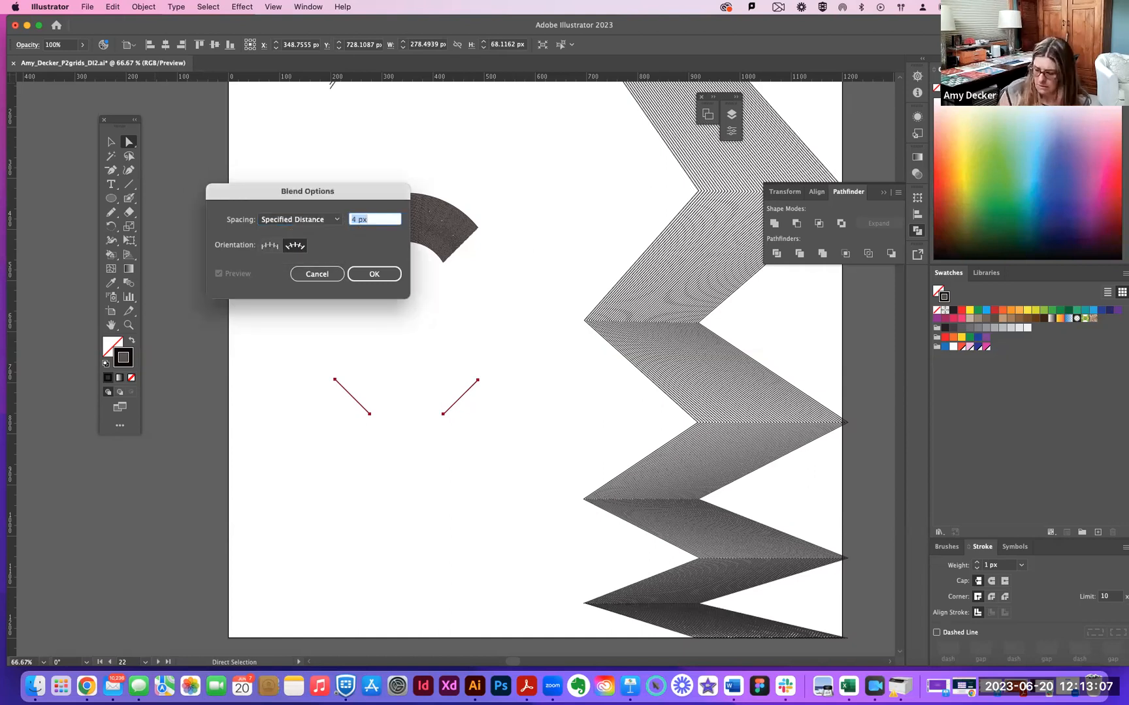
pyautogui.write('3px')
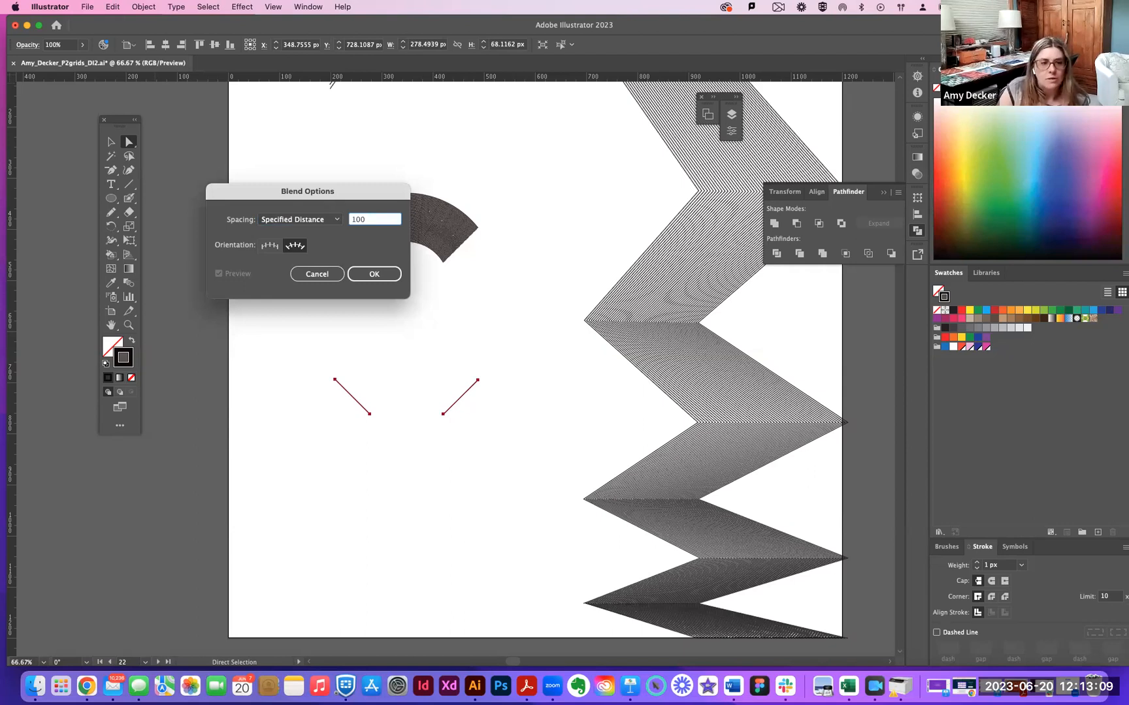
pyautogui.press('Return')
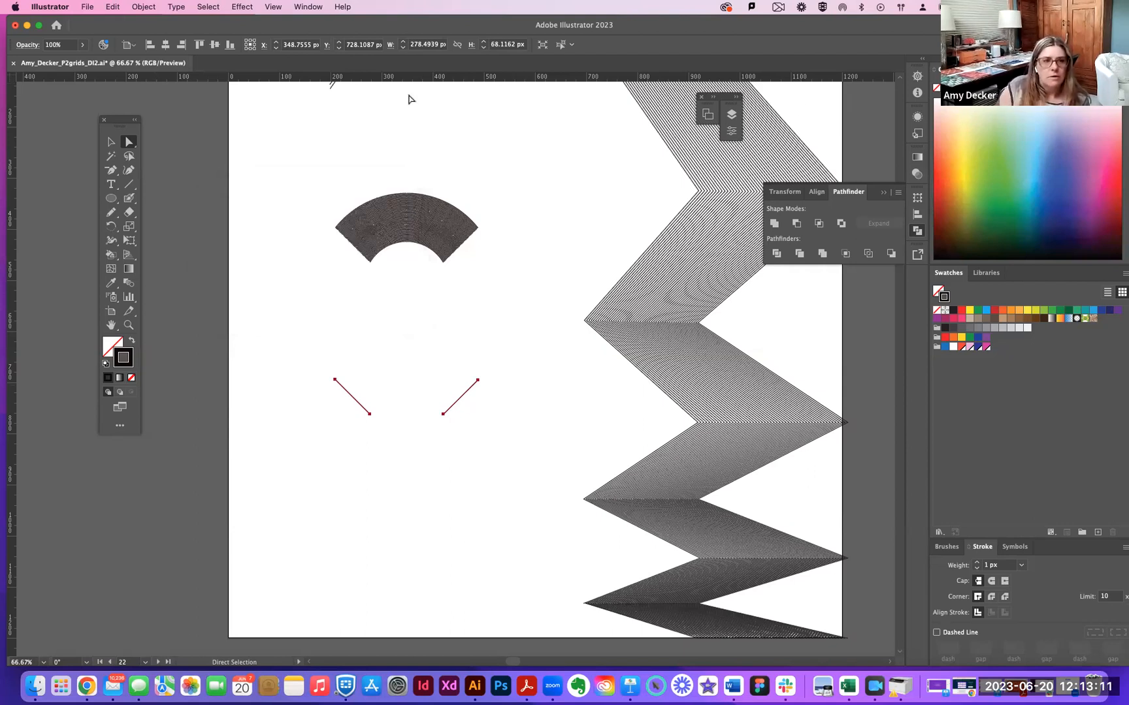
# Try blending the two slanted lines with the specified distance spacing, and undo the blend.
pyautogui.click(143, 7)
pyautogui.moveTo(191, 390)
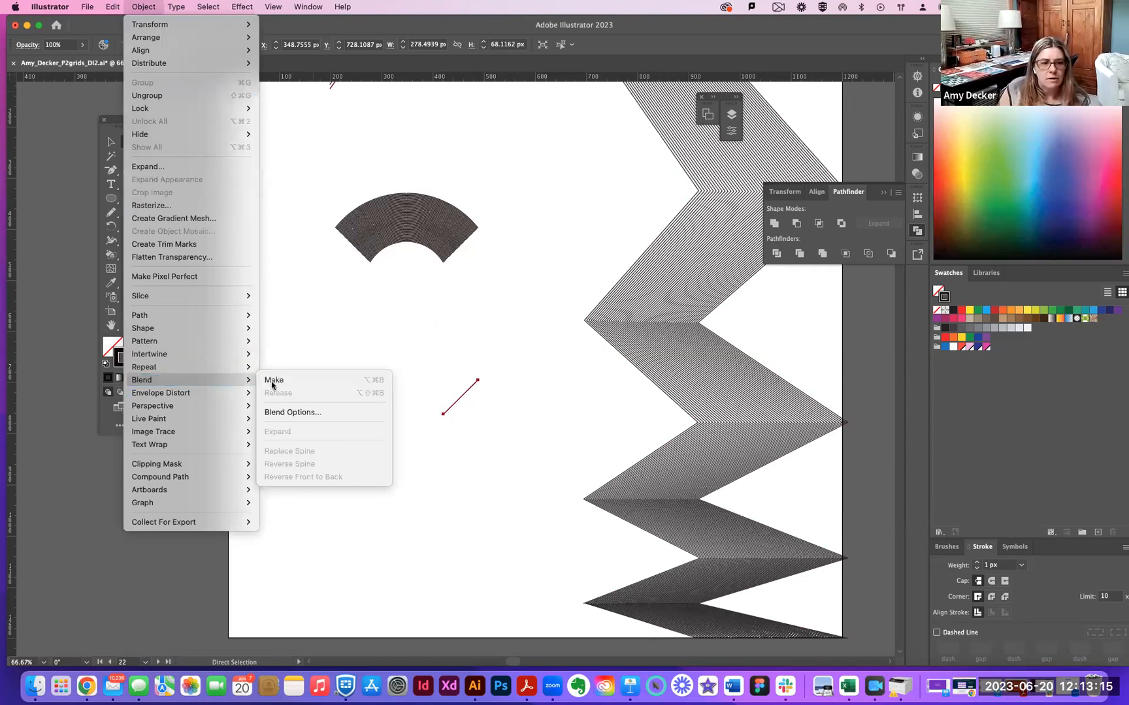
pyautogui.click(273, 381)
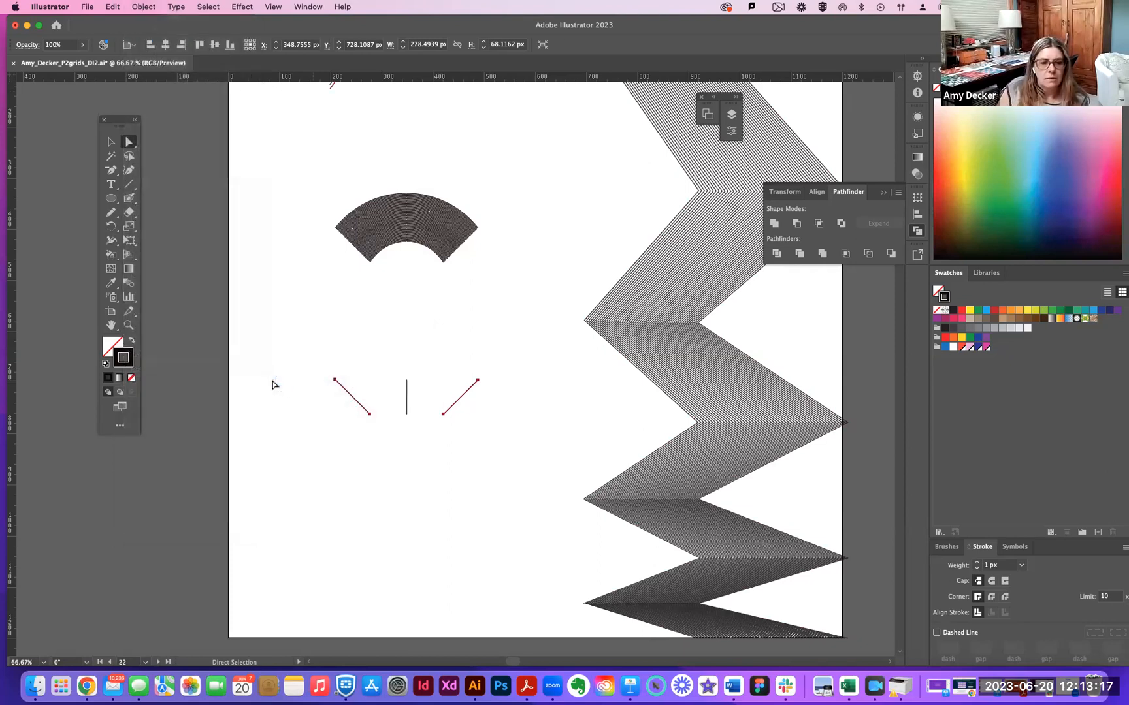
pyautogui.press('super')
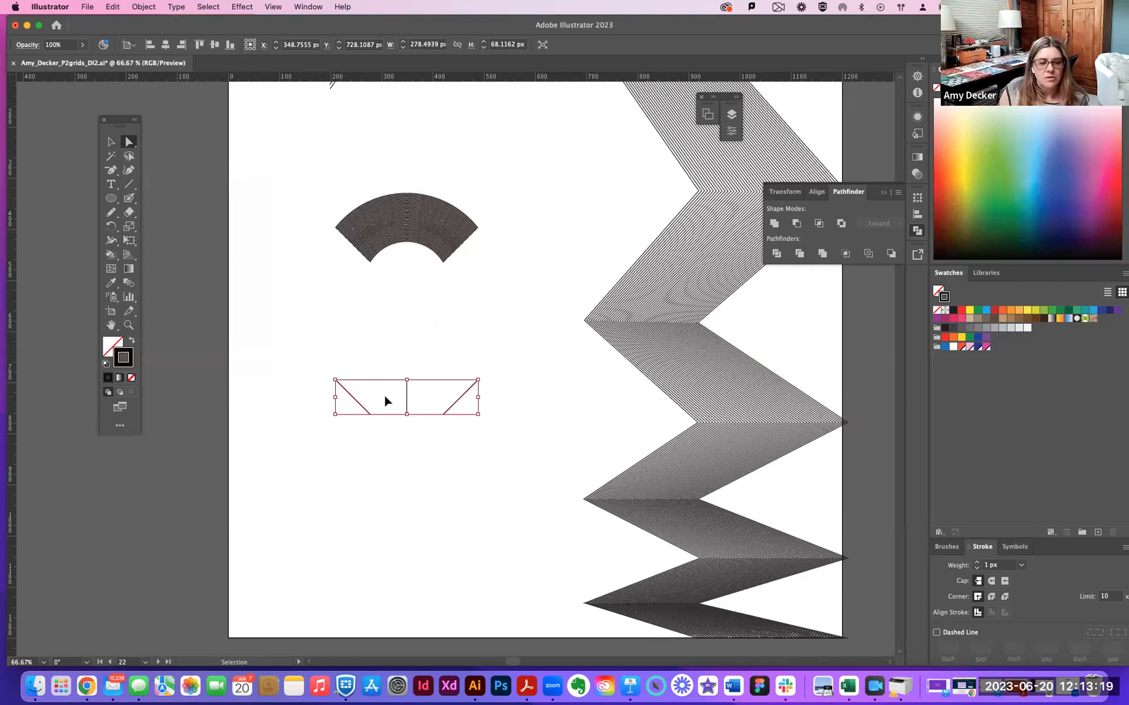
pyautogui.press('super+z')
# Change the blend spacing to Smooth Color.
pyautogui.click(143, 7)
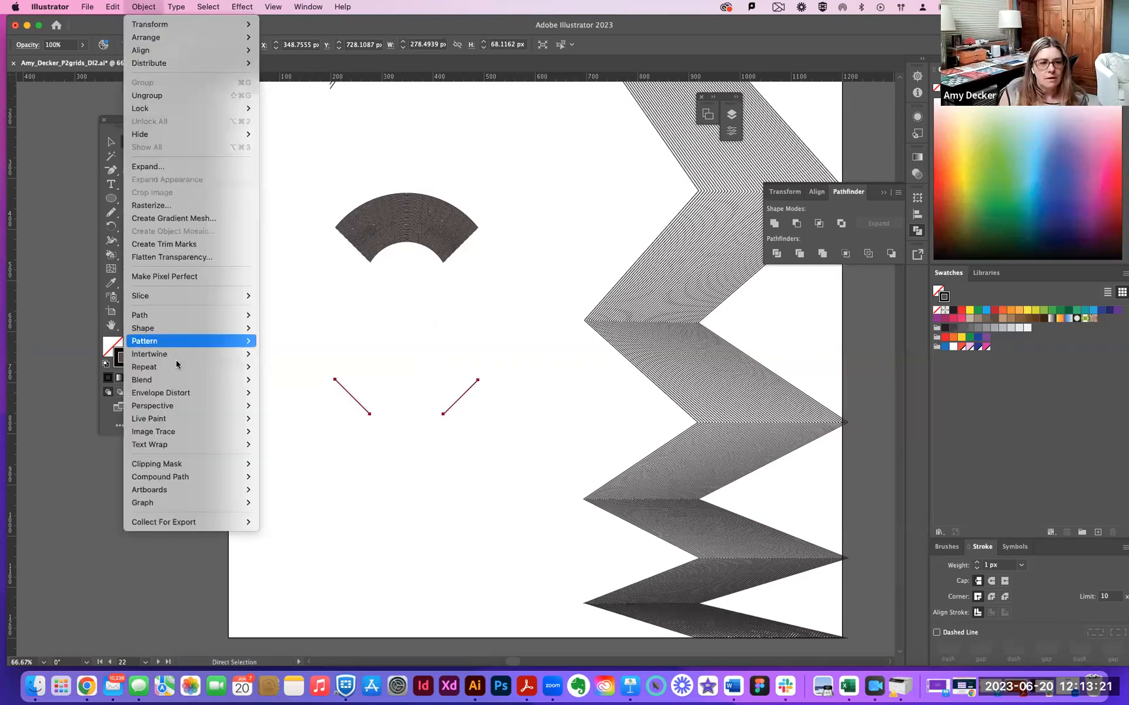
pyautogui.moveTo(179, 381)
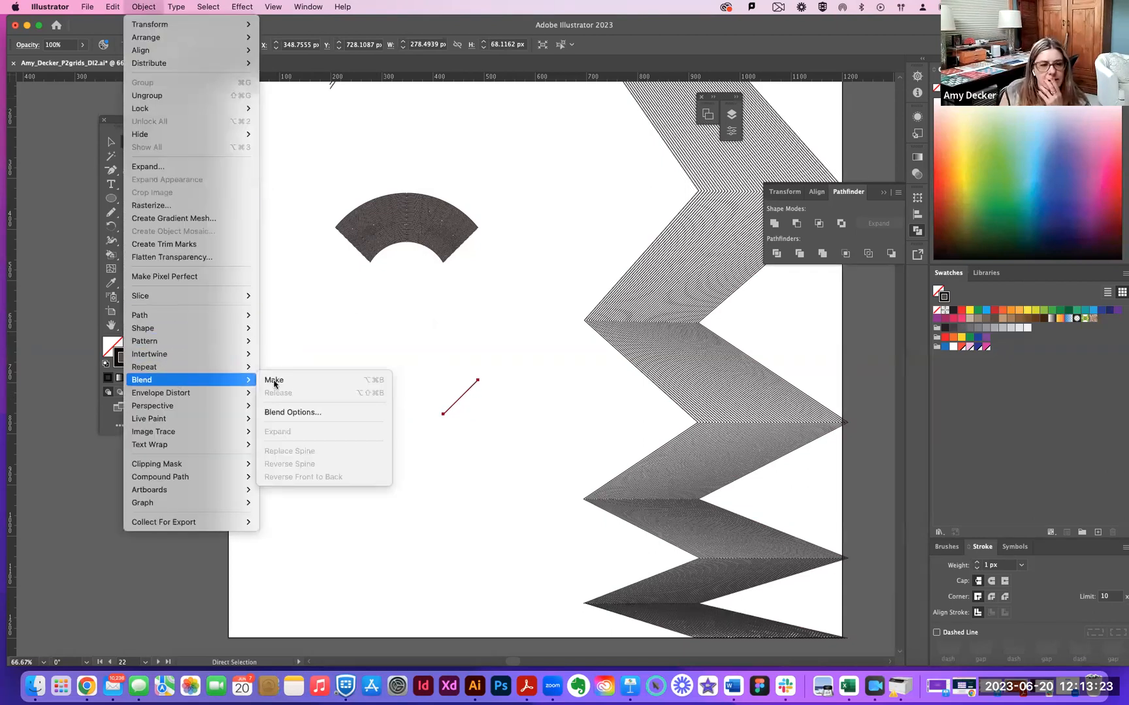
pyautogui.click(286, 412)
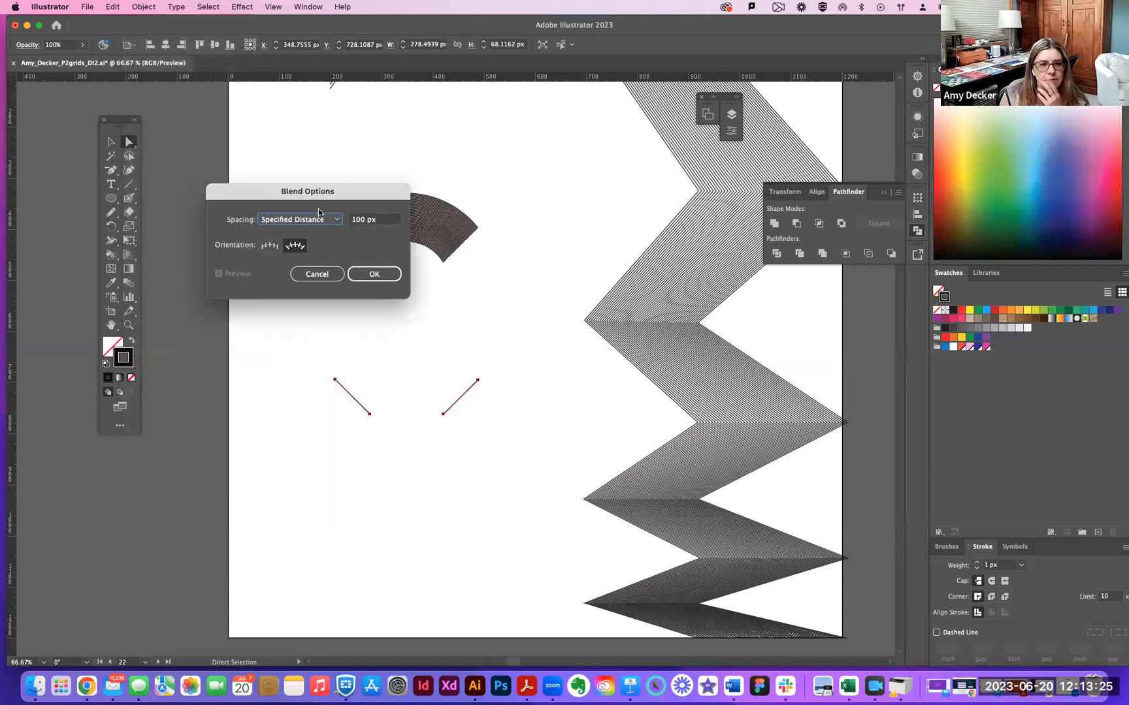
pyautogui.click(318, 218)
pyautogui.click(316, 234)
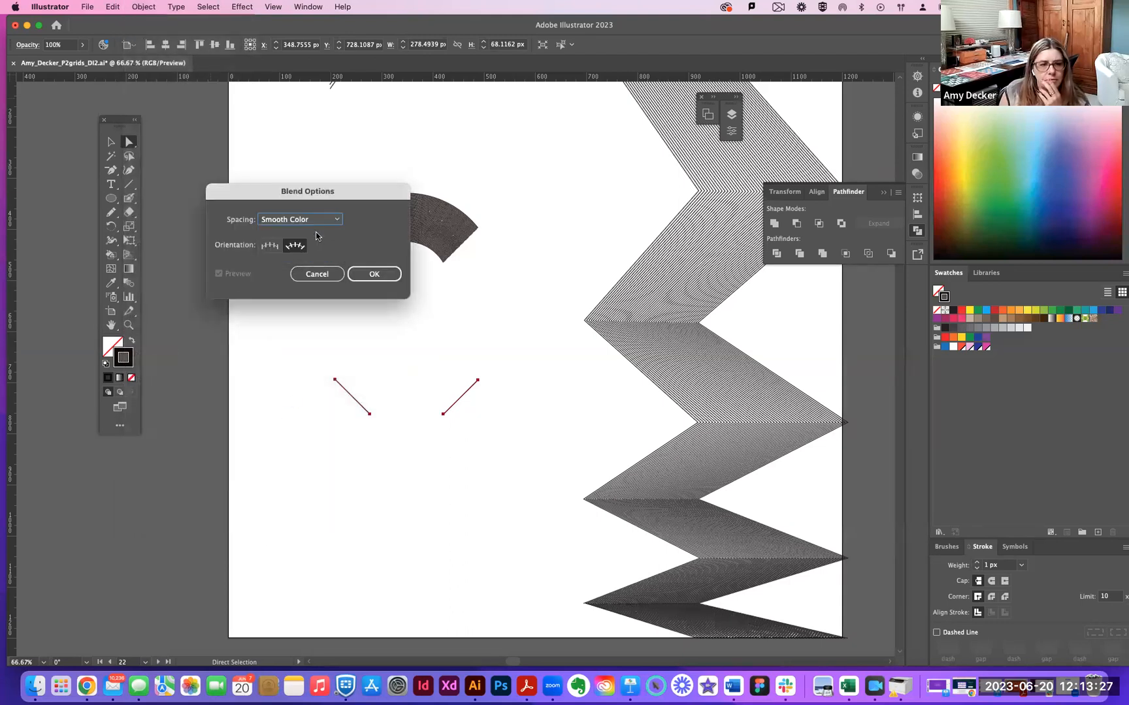
pyautogui.click(378, 274)
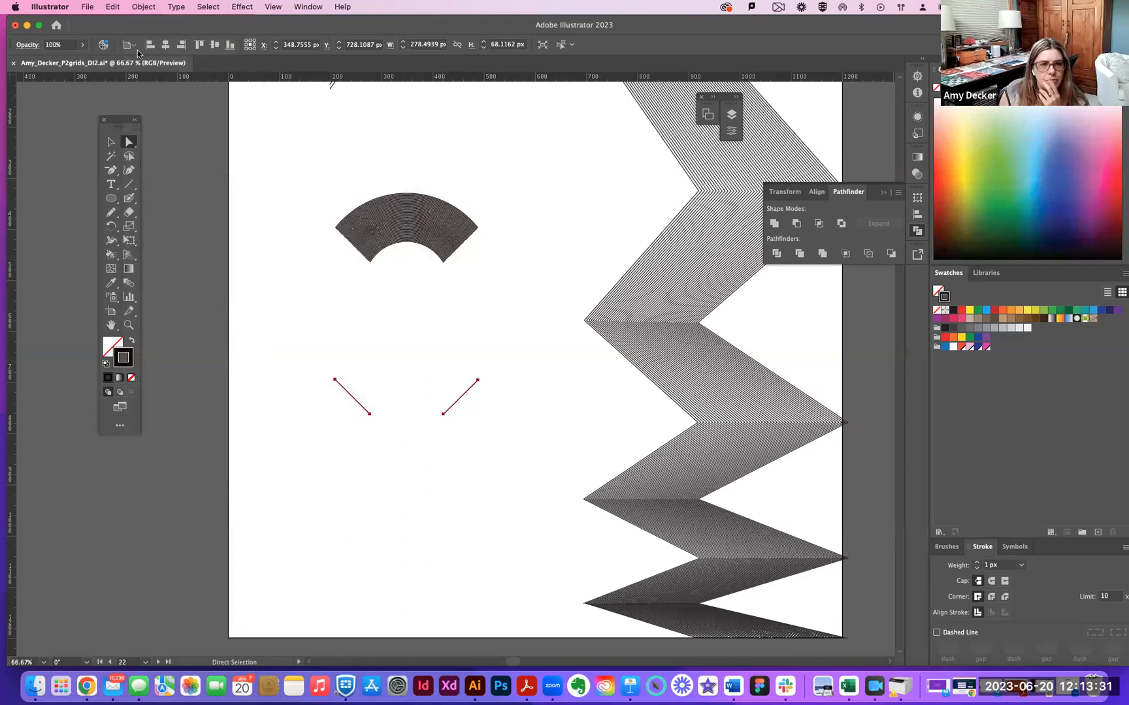
# Try blending the two slanted lines with the Smooth Color spacing, and undo the blend.
pyautogui.click(143, 6)
pyautogui.moveTo(200, 380)
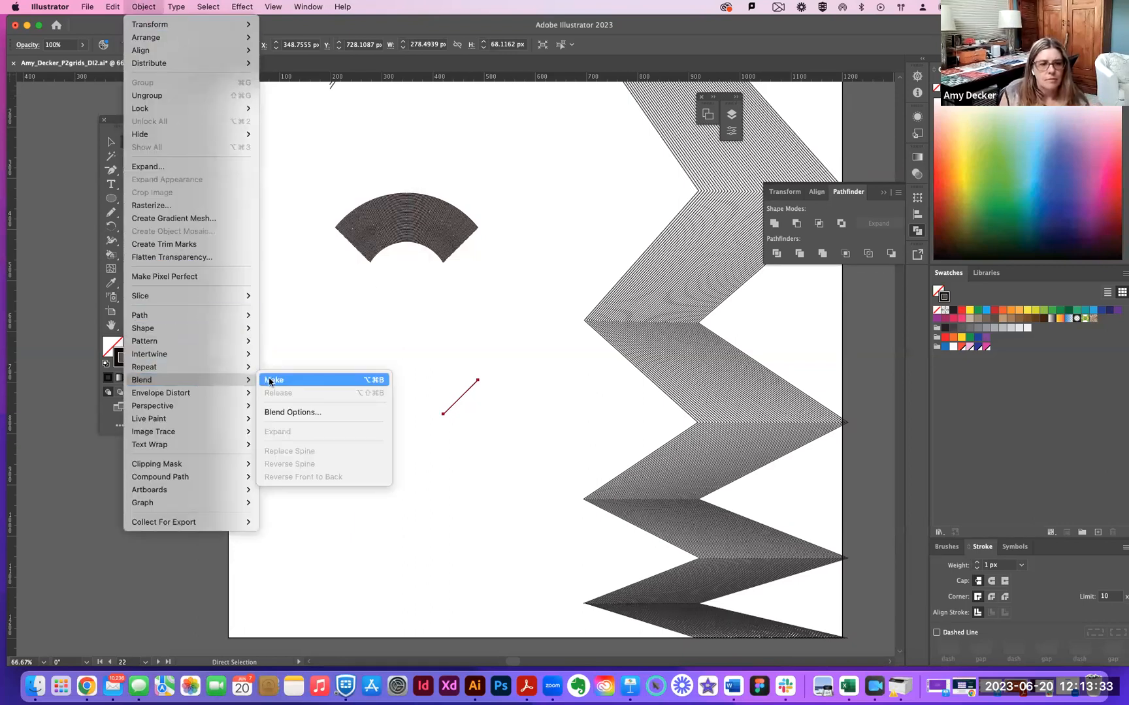
pyautogui.click(269, 380)
pyautogui.press('cmd+z')
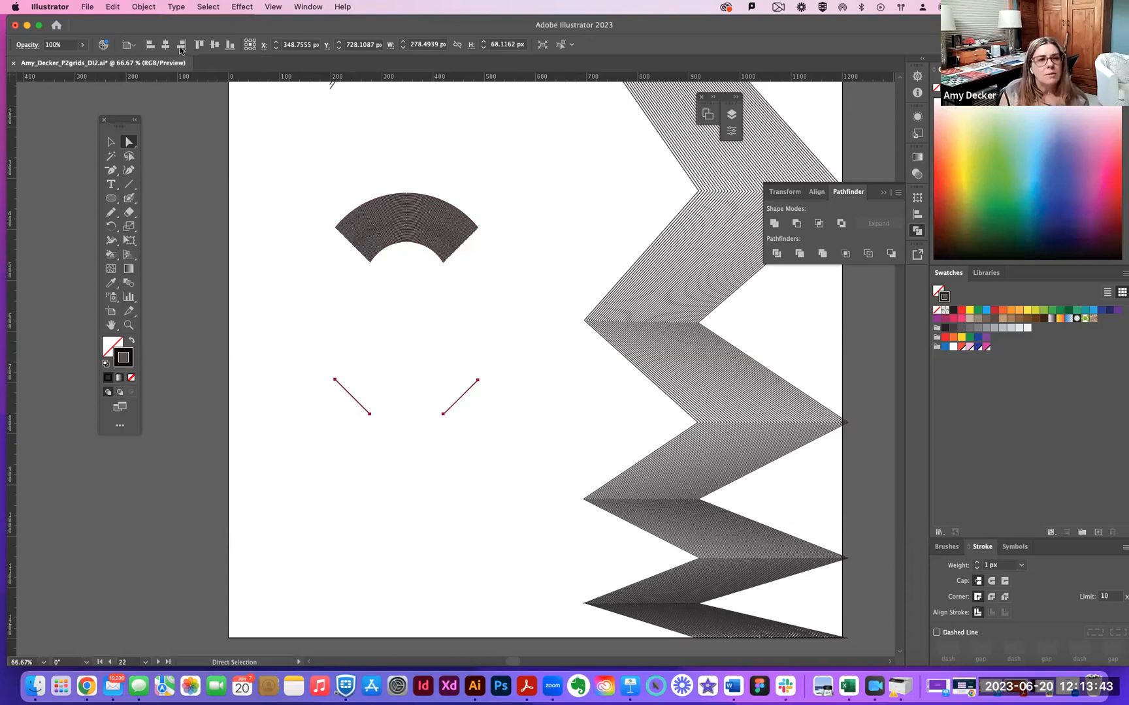
# Set the blend spacing back to Specified Distance at 100 px.
pyautogui.click(144, 6)
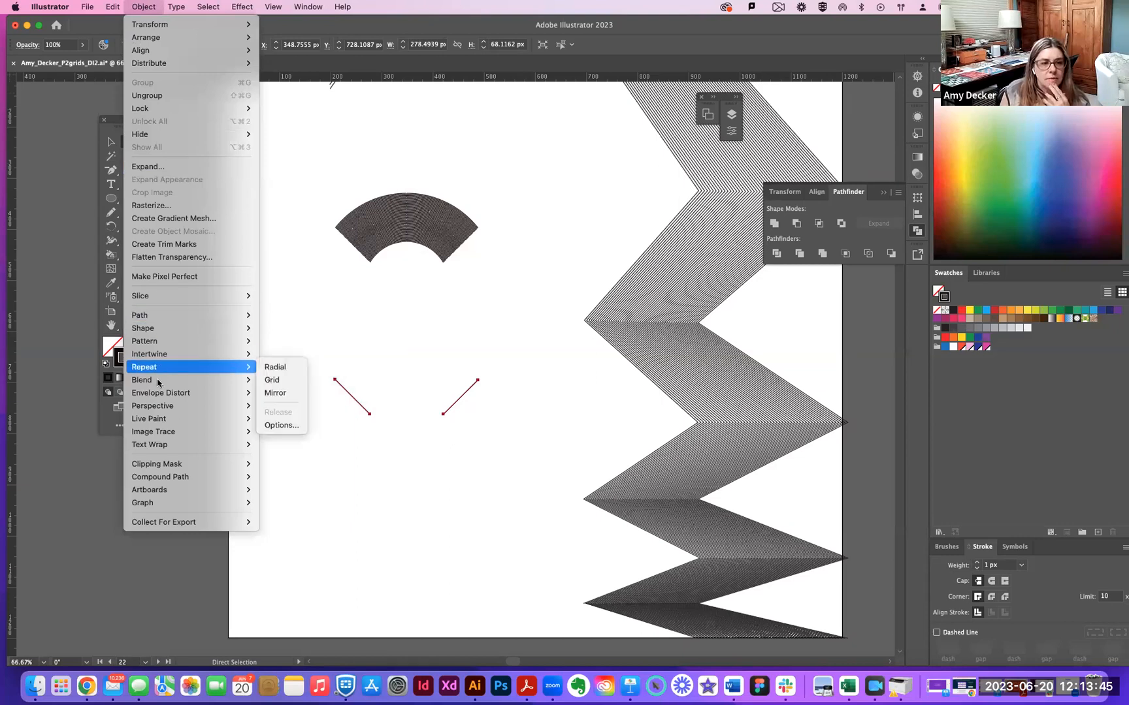
pyautogui.moveTo(158, 380)
pyautogui.click(276, 414)
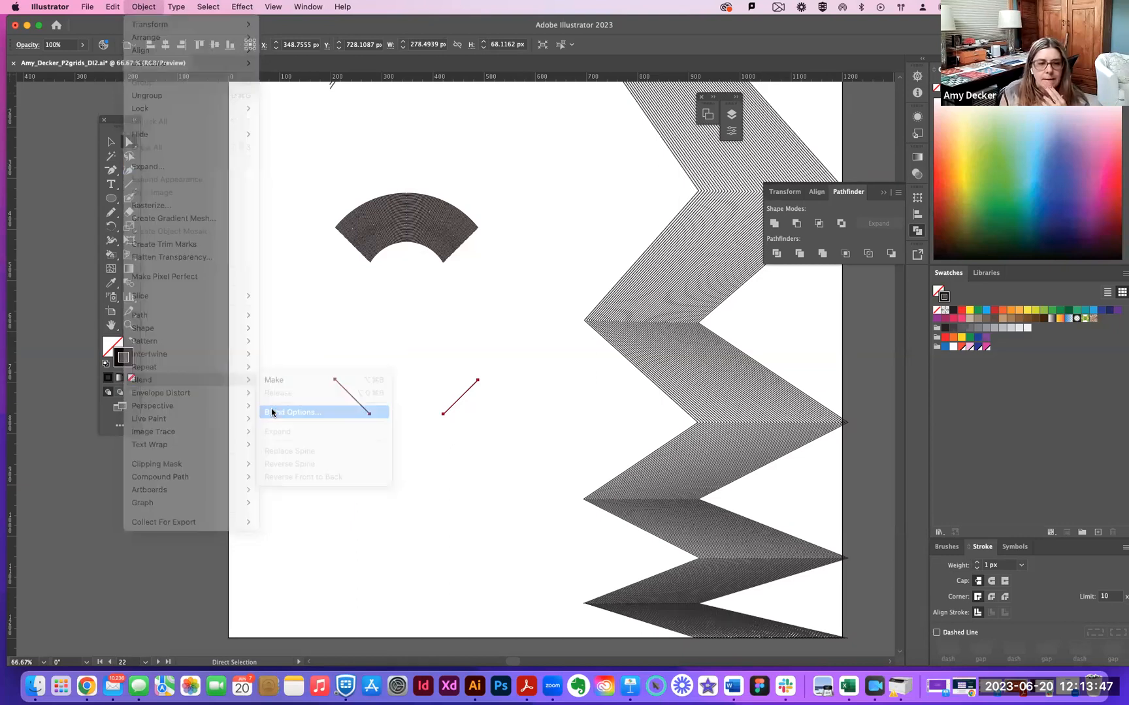
pyautogui.click(288, 224)
pyautogui.click(298, 258)
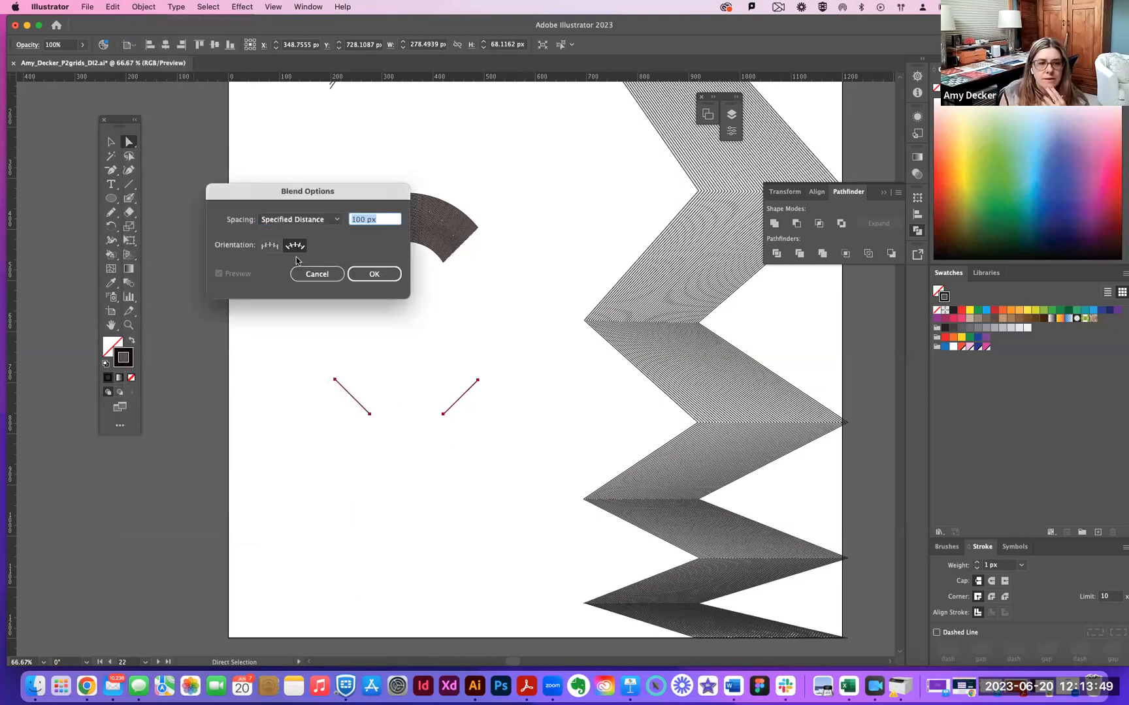
pyautogui.click(375, 274)
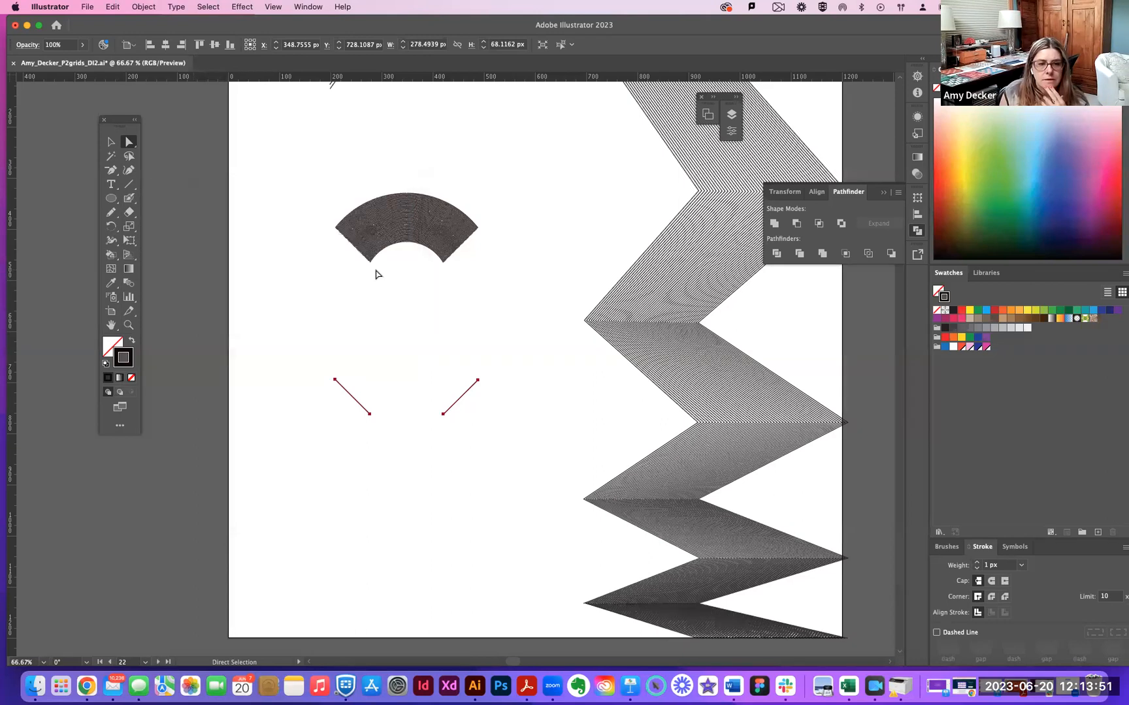
# Try blending the two slanted lines again with the 100 px Specified Distance spacing, and undo the blend.
pyautogui.click(121, 6)
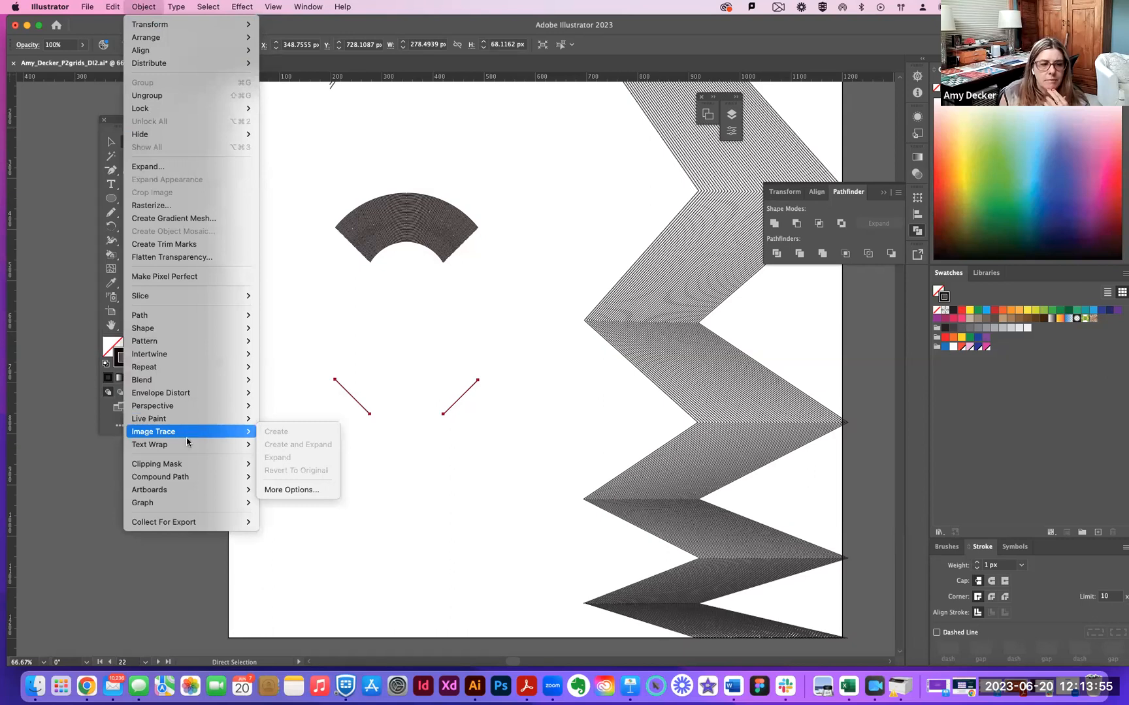
pyautogui.moveTo(178, 388)
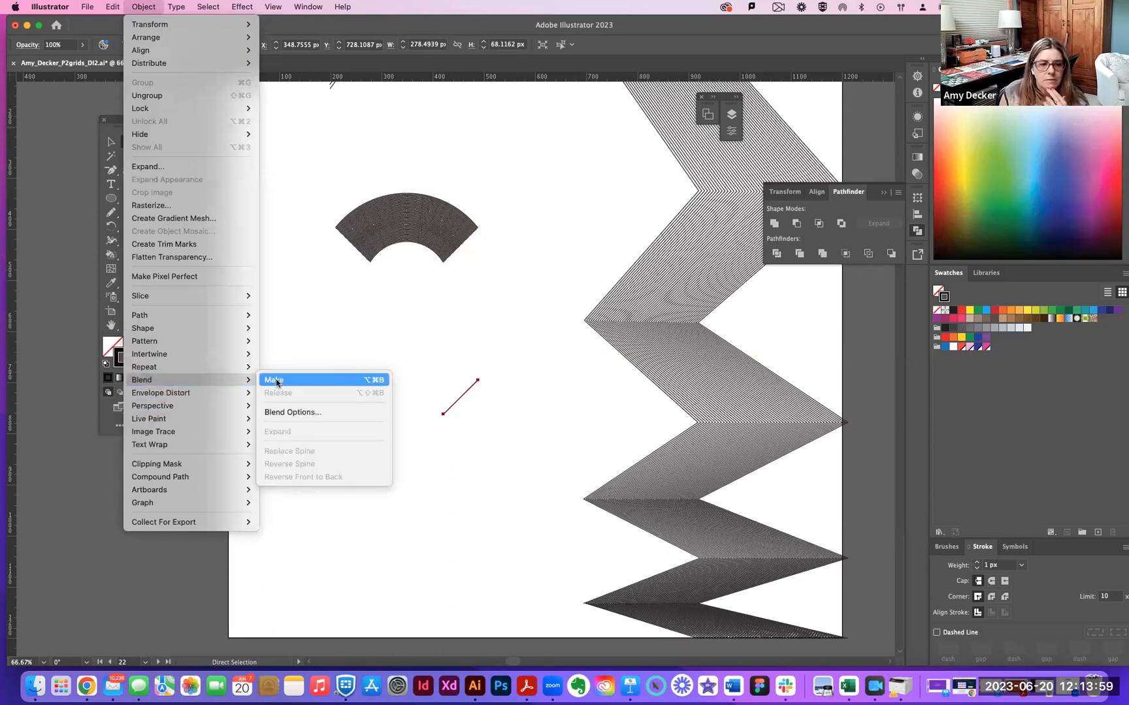
pyautogui.click(276, 381)
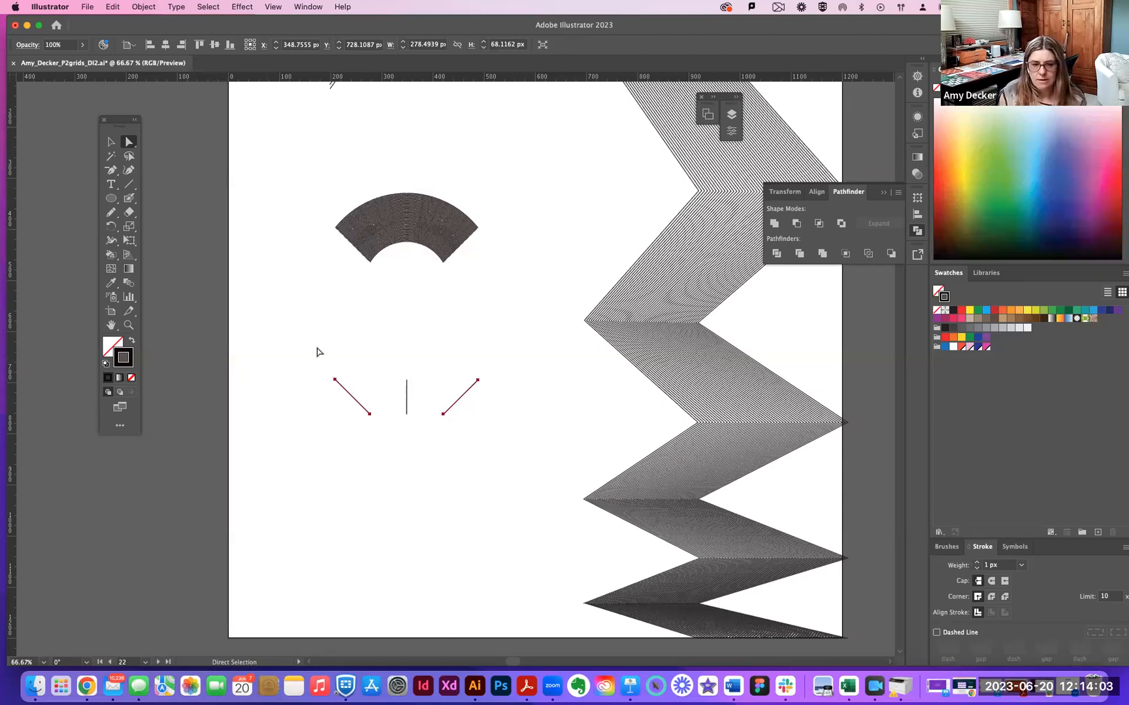
pyautogui.press('super+z')
# Delete the two slanted lines below the arc blend.
pyautogui.click(352, 352)
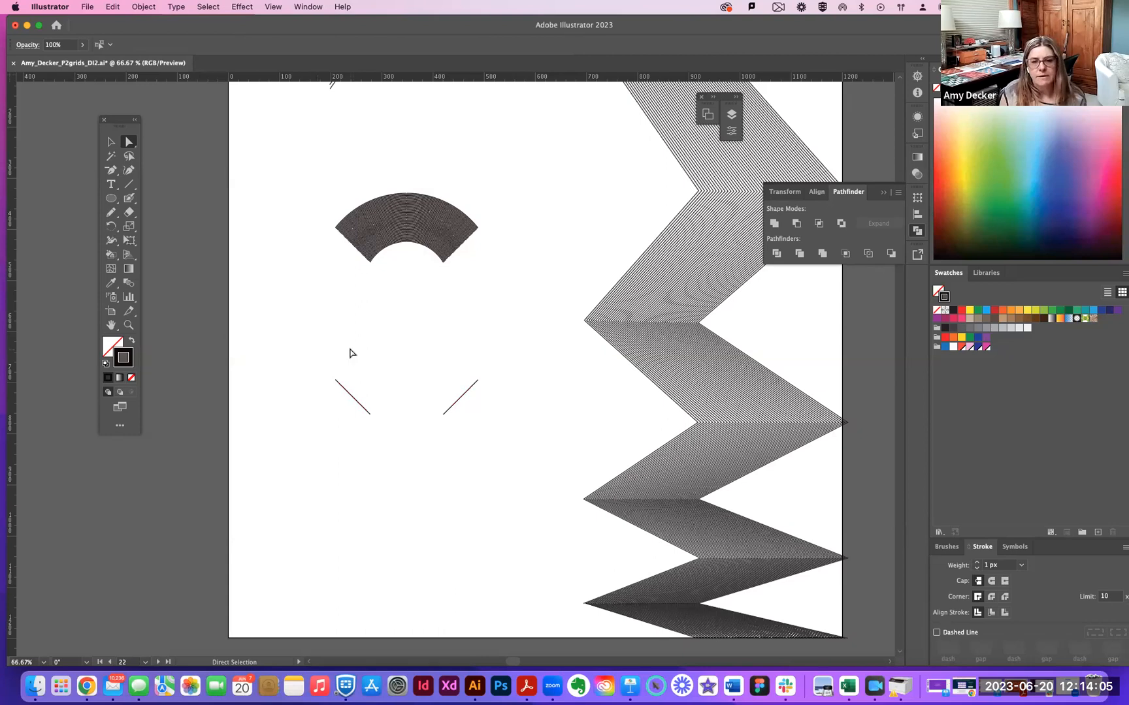
pyautogui.moveTo(540, 457); pyautogui.dragTo(540, 458)
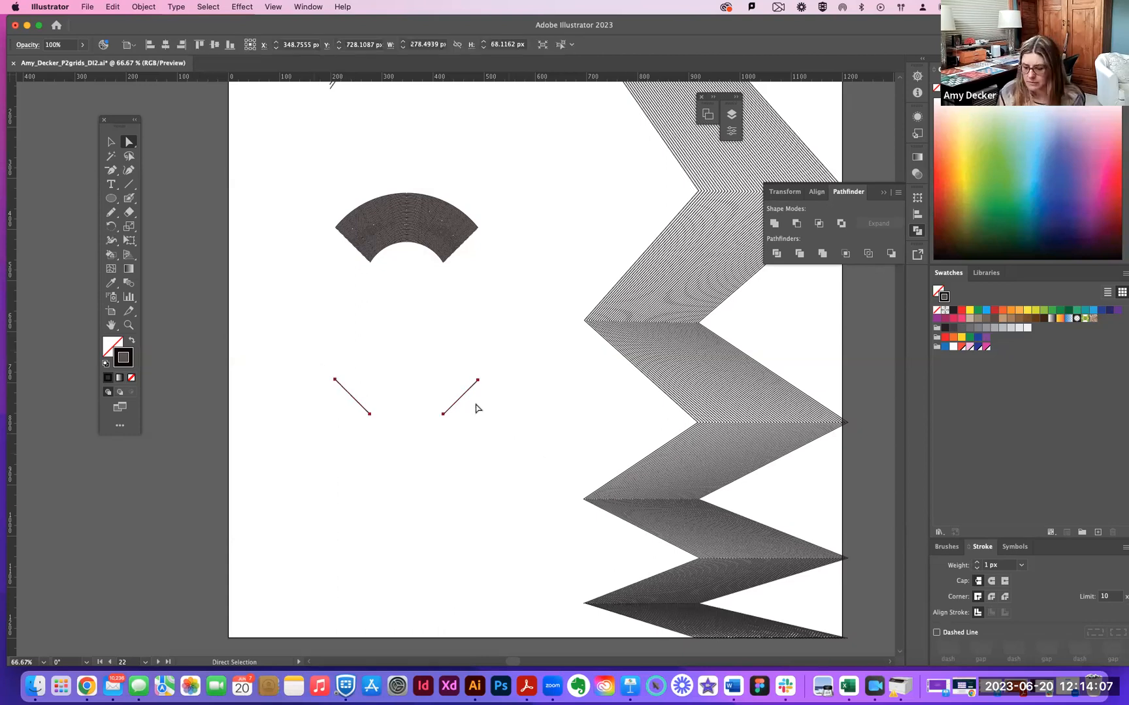
pyautogui.press('Delete')
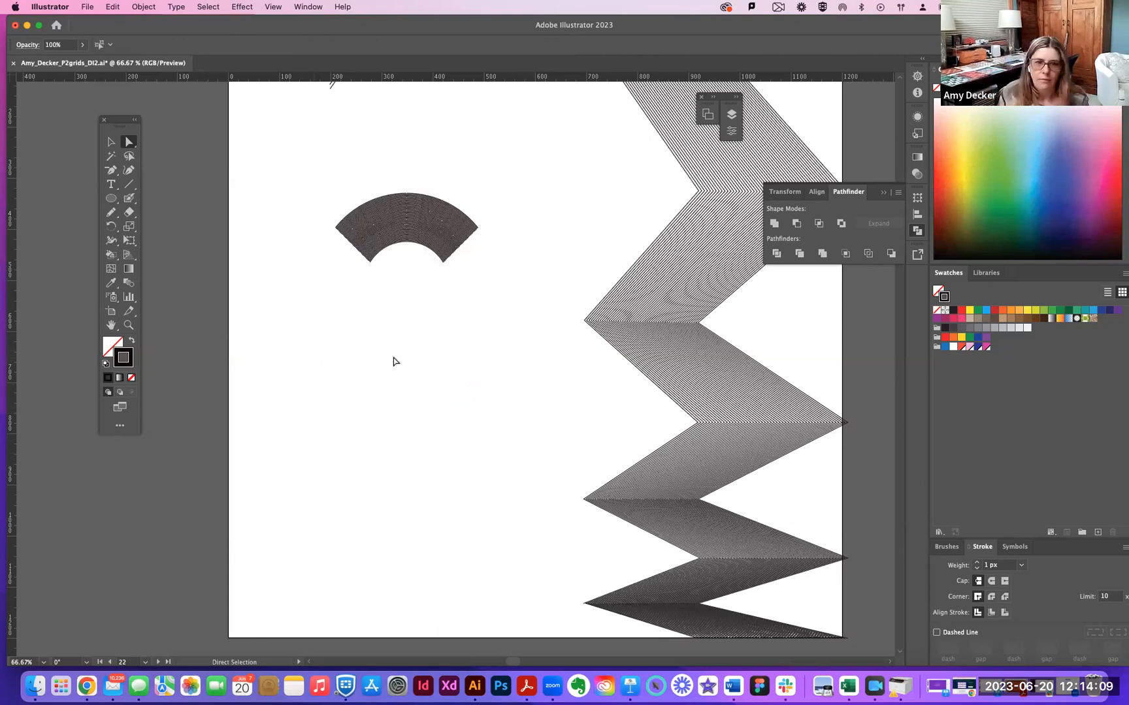
# Move the triangular fan blend from above the artboard into its upper-left area, at about X 133 px, Y 239 px.
pyautogui.moveTo(317, 171); pyautogui.dragTo(552, 316)
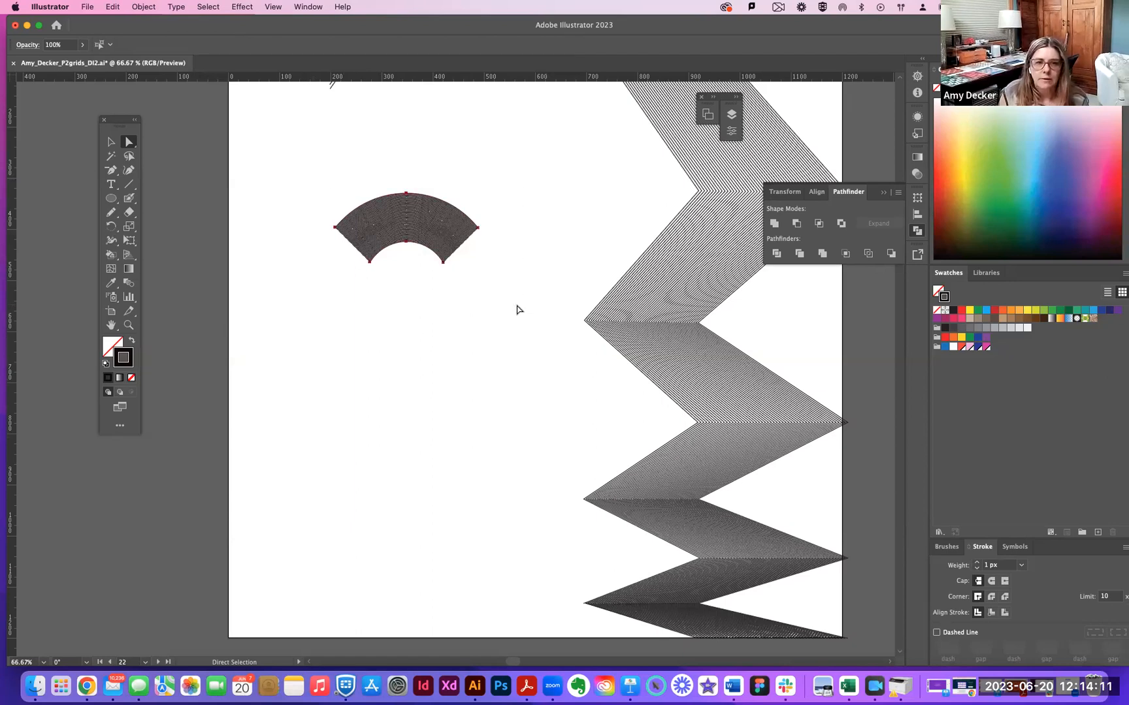
pyautogui.moveTo(452, 336); pyautogui.dragTo(458, 365)
pyautogui.scroll(4, 378, 126)
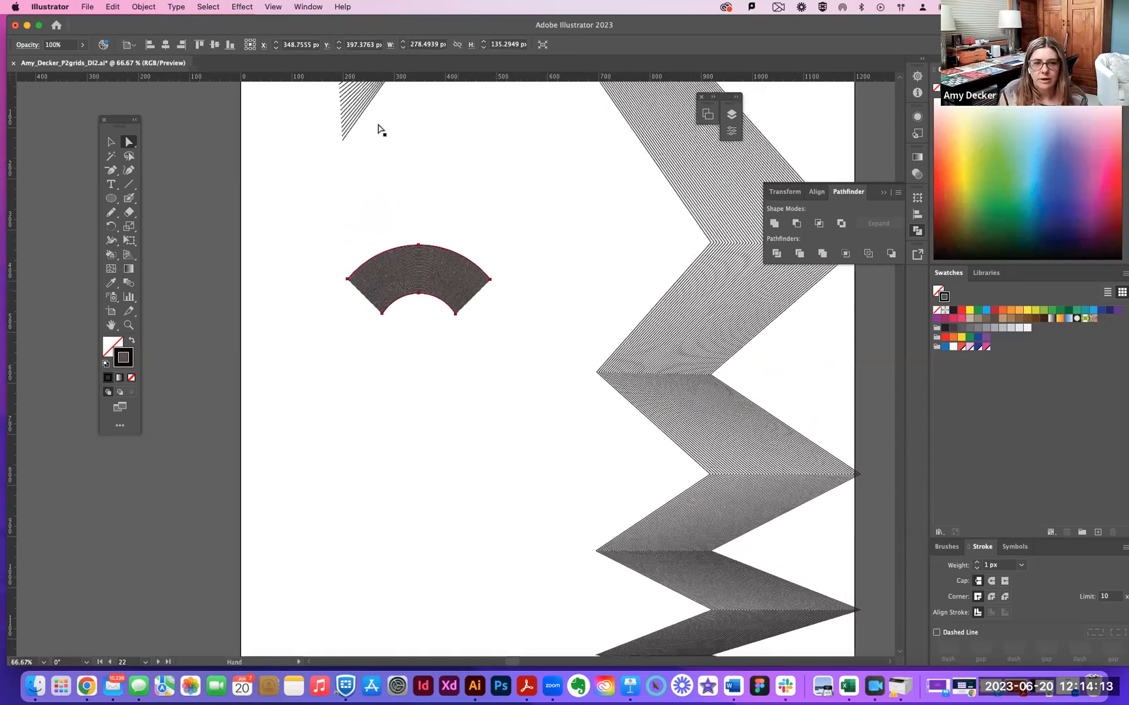
pyautogui.click(421, 102)
pyautogui.scroll(6, 450, 215)
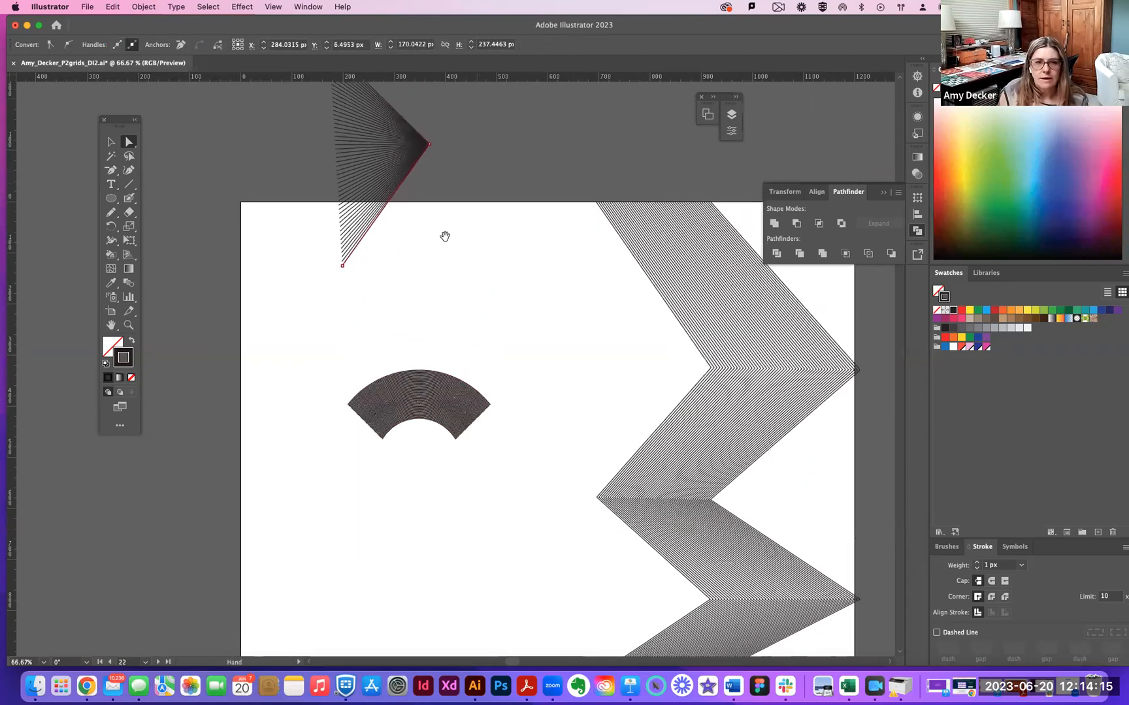
pyautogui.moveTo(290, 106); pyautogui.dragTo(465, 349)
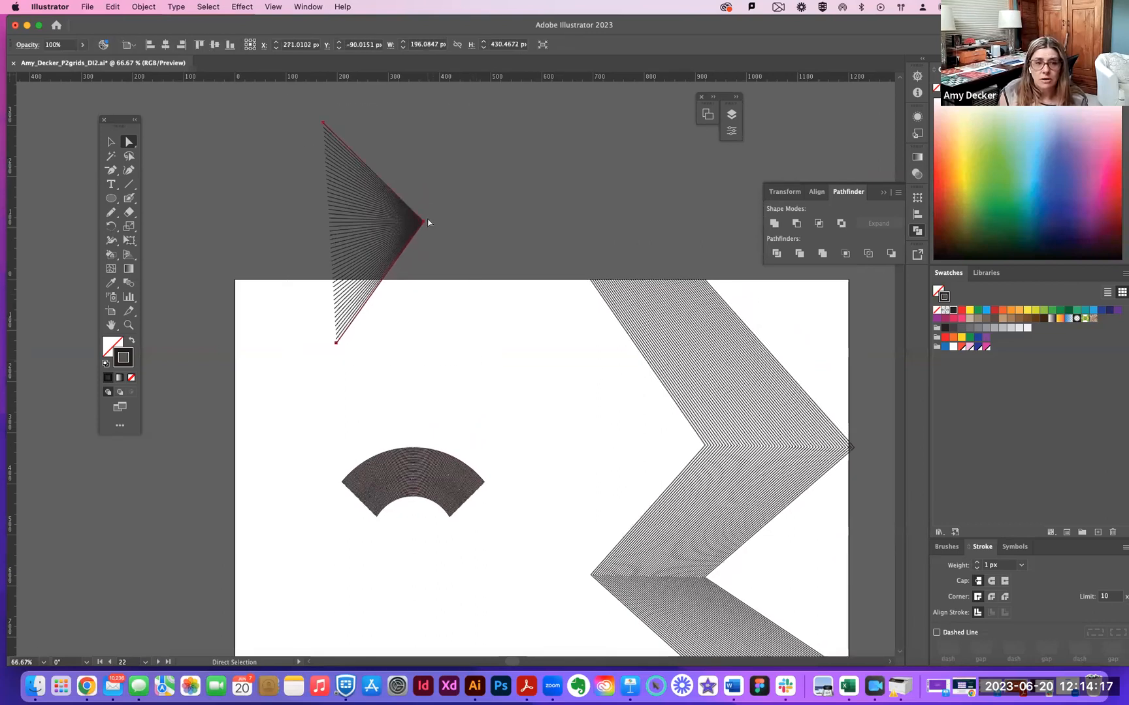
pyautogui.moveTo(412, 256); pyautogui.dragTo(353, 390)
pyautogui.scroll(-5, 468, 399)
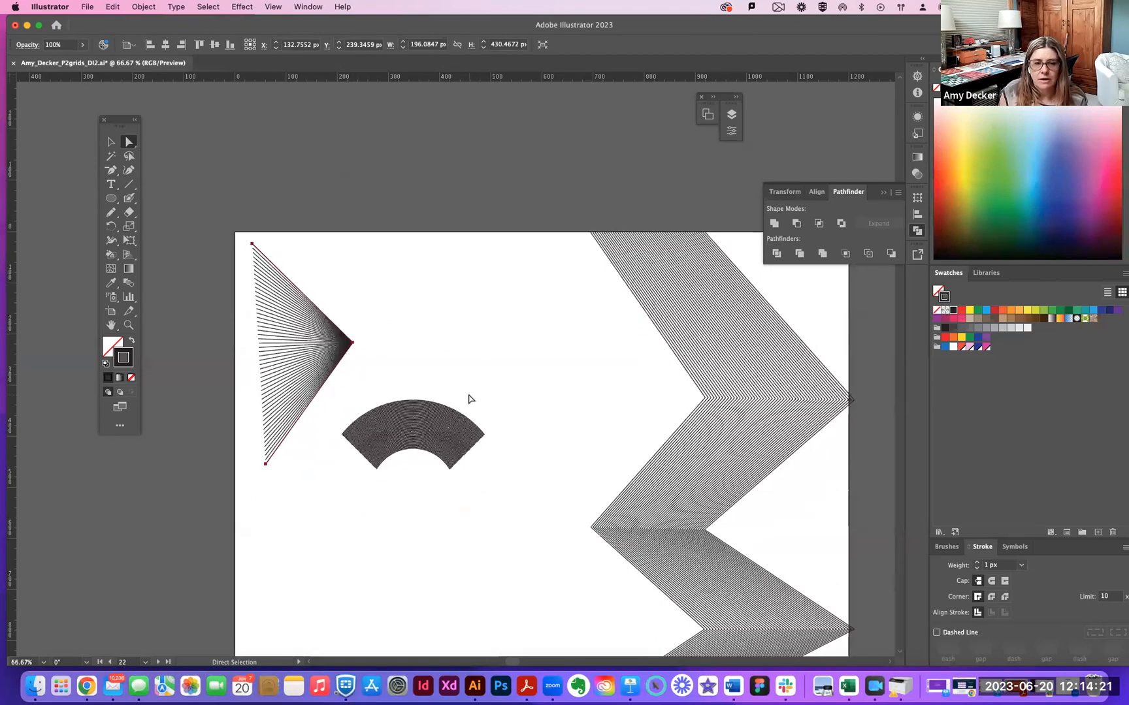
# Move the arc blend slightly right and down, away from the fan blend, to about X 423 px, Y 440 px.
pyautogui.scroll(-2, 419, 358)
pyautogui.hscroll(2, 419, 359)
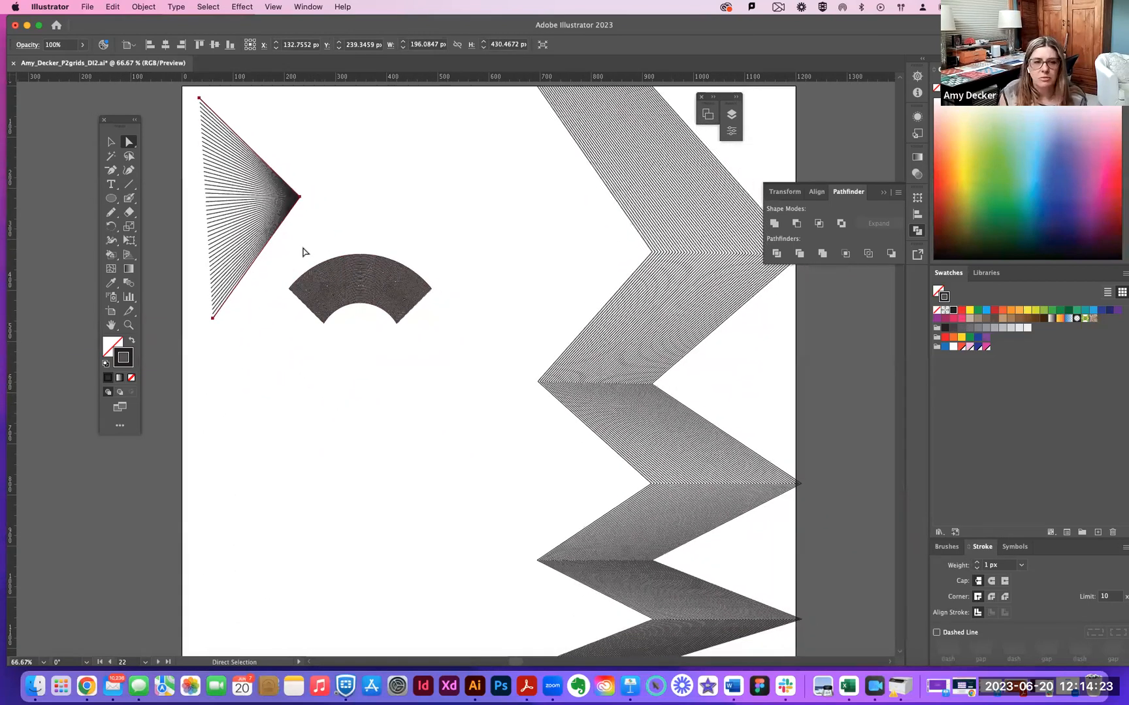
pyautogui.moveTo(289, 238); pyautogui.dragTo(456, 334)
pyautogui.click(450, 396)
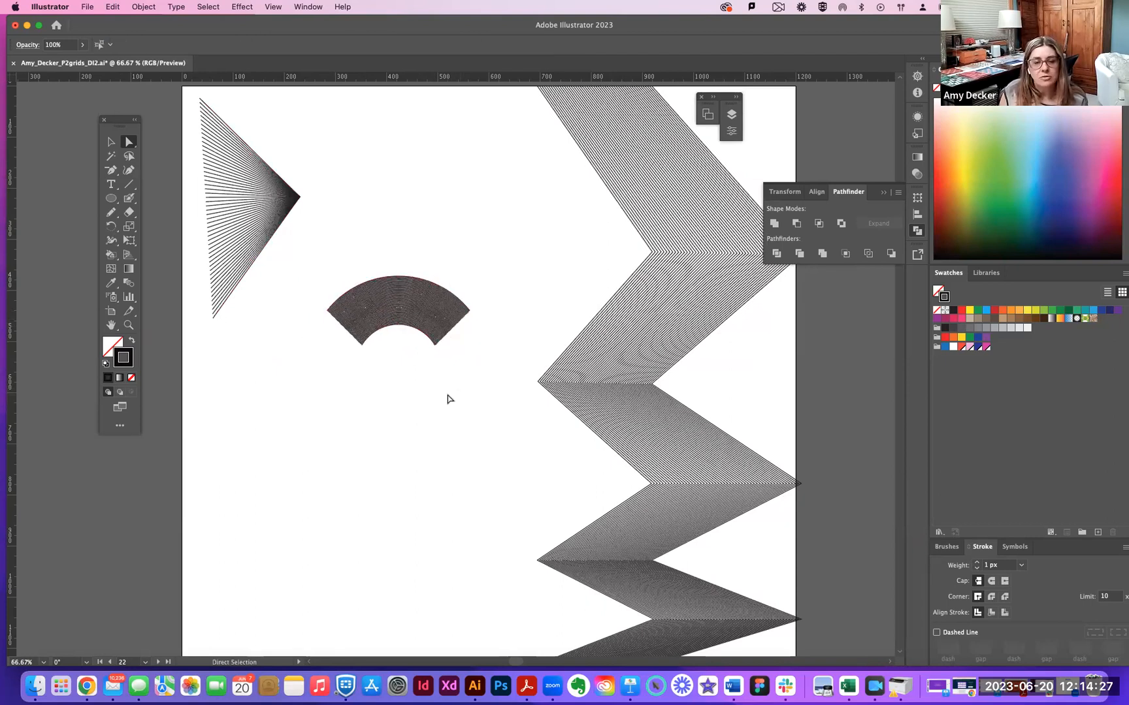
pyautogui.moveTo(447, 395); pyautogui.dragTo(441, 330)
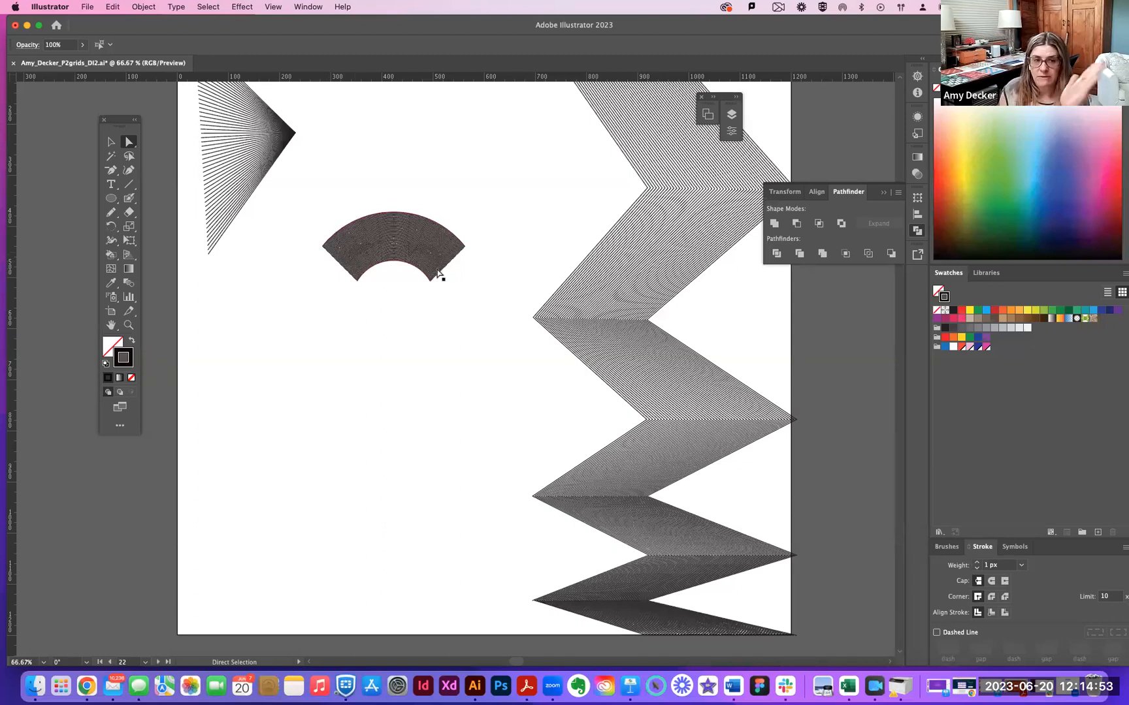
# Move the fan blend closer to the arc blend, to about X 164 px, Y 360 px.
pyautogui.click(288, 139)
pyautogui.moveTo(295, 134); pyautogui.dragTo(311, 196)
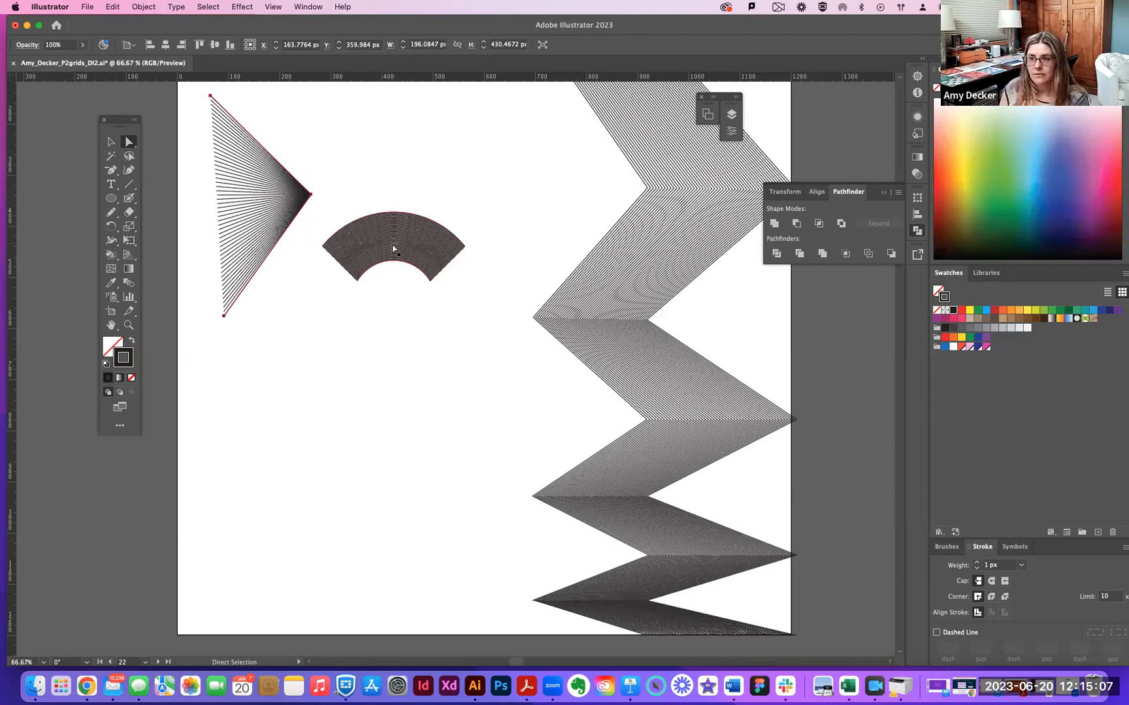
pyautogui.scroll(-3, 567, 227)
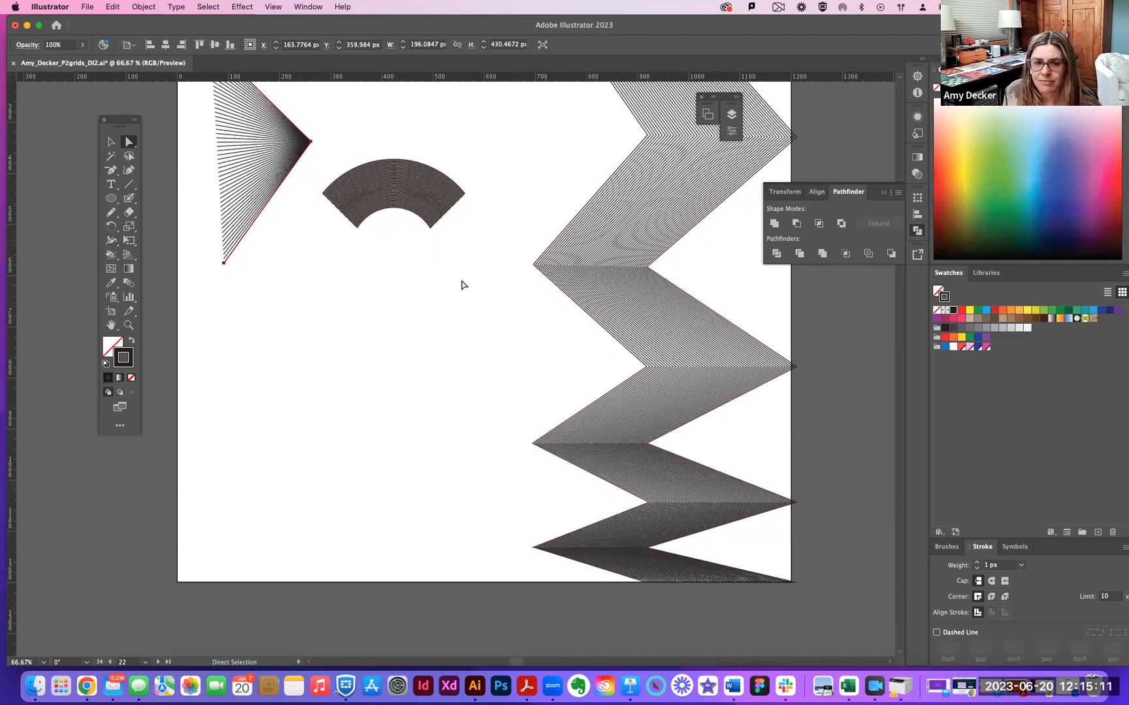
pyautogui.scroll(2, 462, 285)
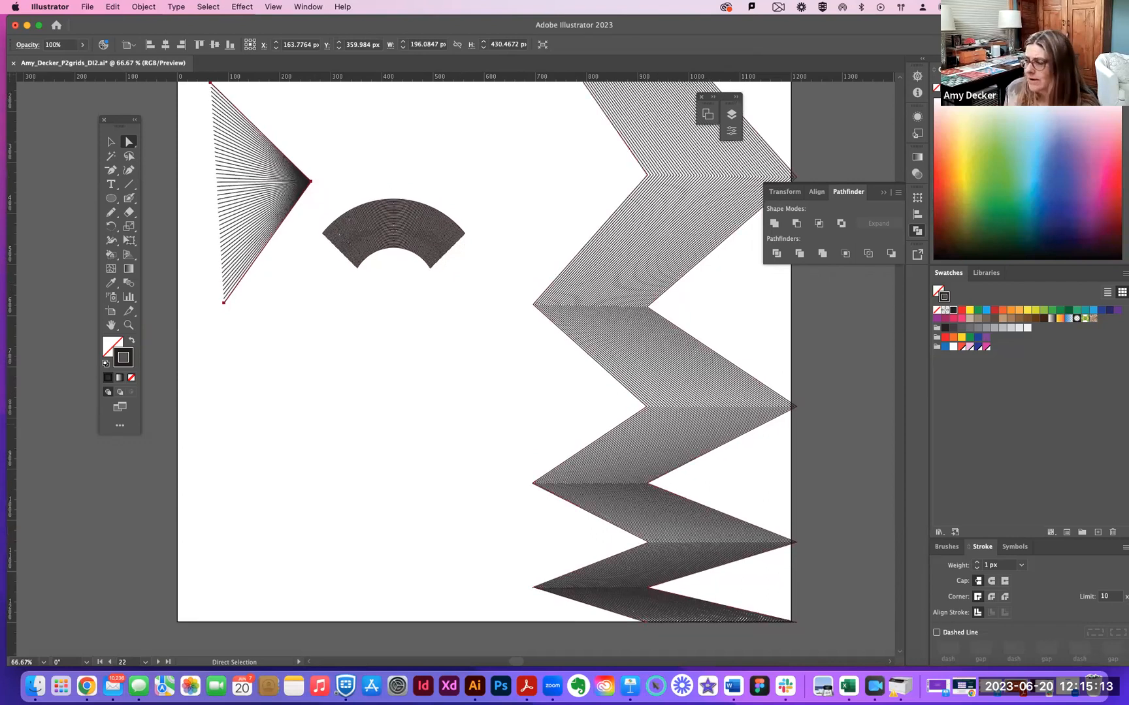
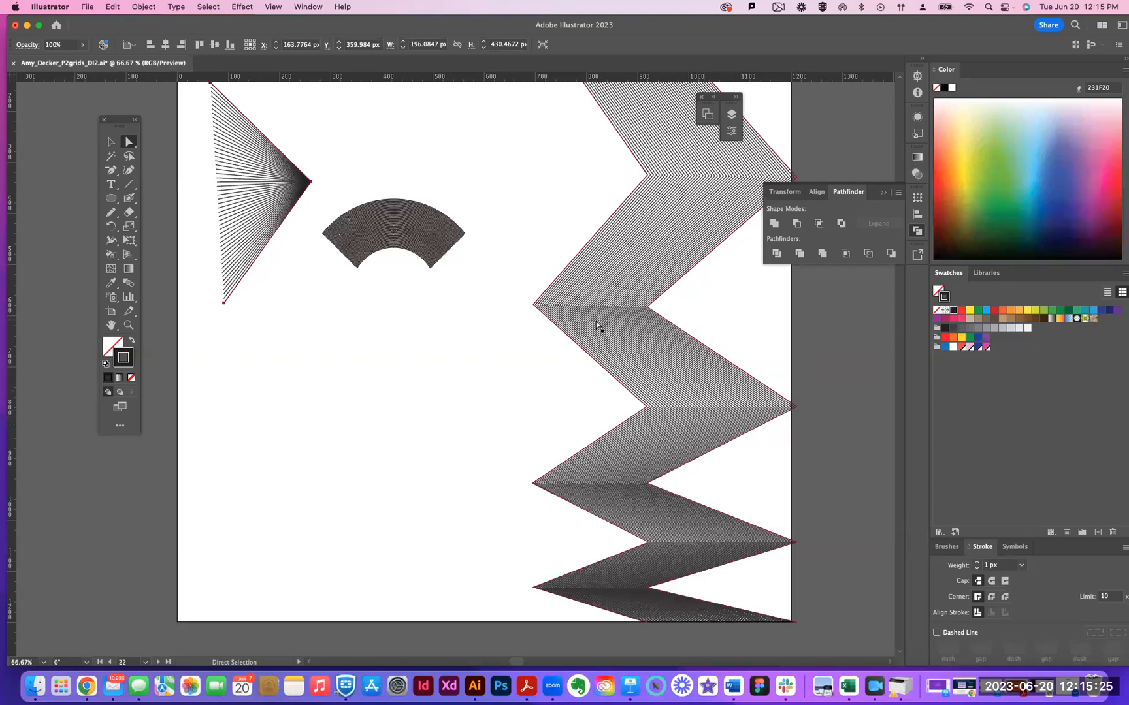
# Try the Align to Path orientation on the fan blend, and return to Align to Page with Specified Steps of 50.
pyautogui.scroll(1, 534, 326)
pyautogui.scroll(3, 534, 326)
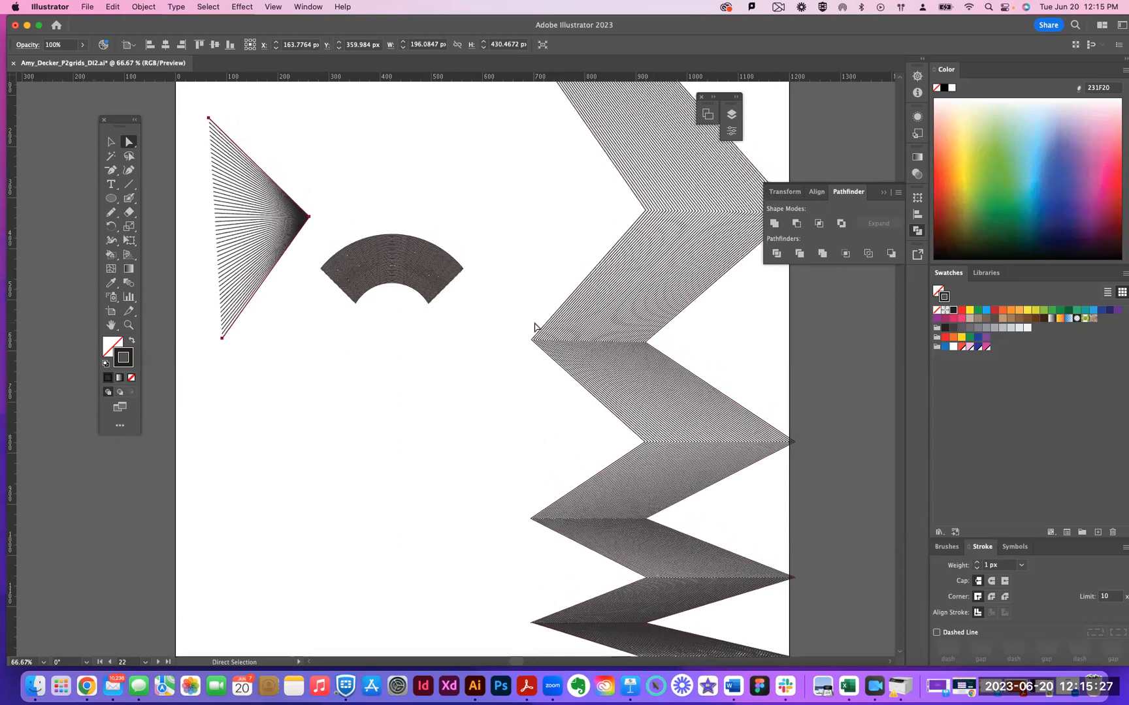
pyautogui.click(145, 7)
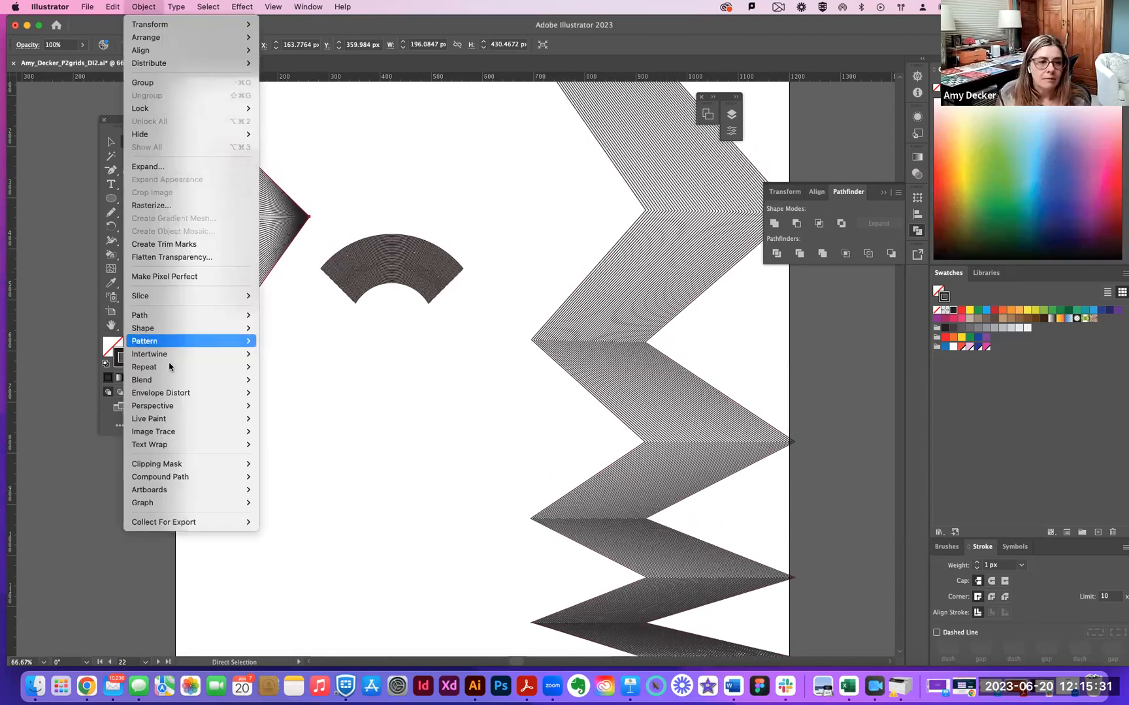
pyautogui.moveTo(245, 381)
pyautogui.click(288, 413)
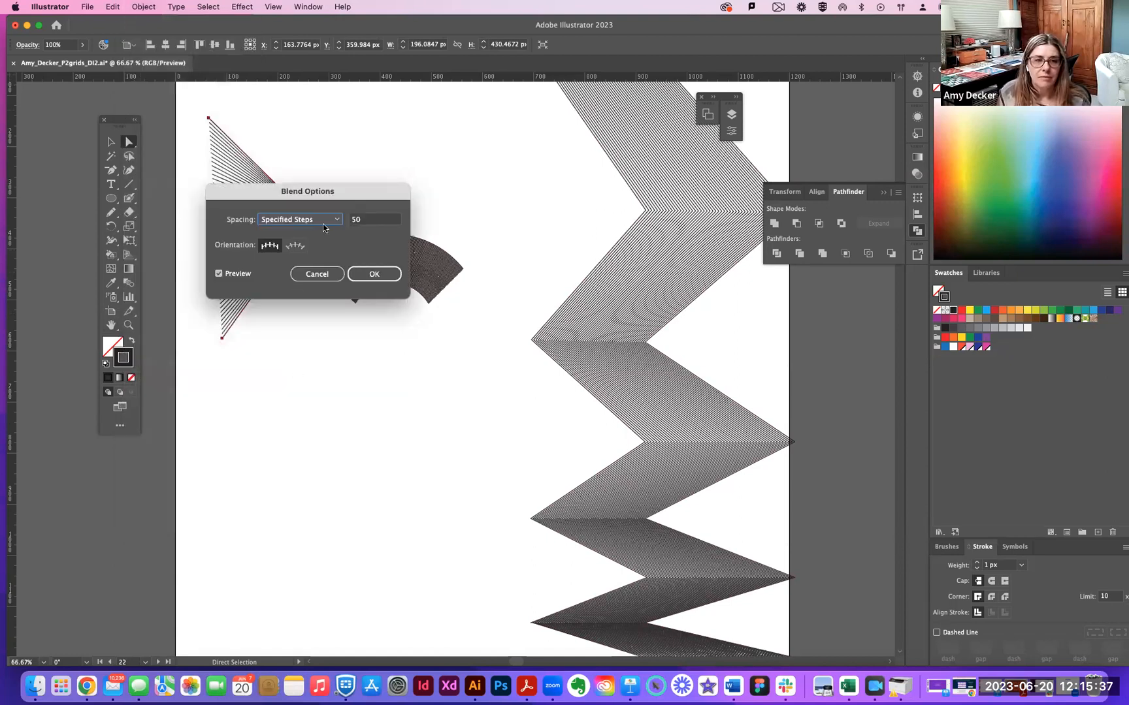
pyautogui.click(299, 250)
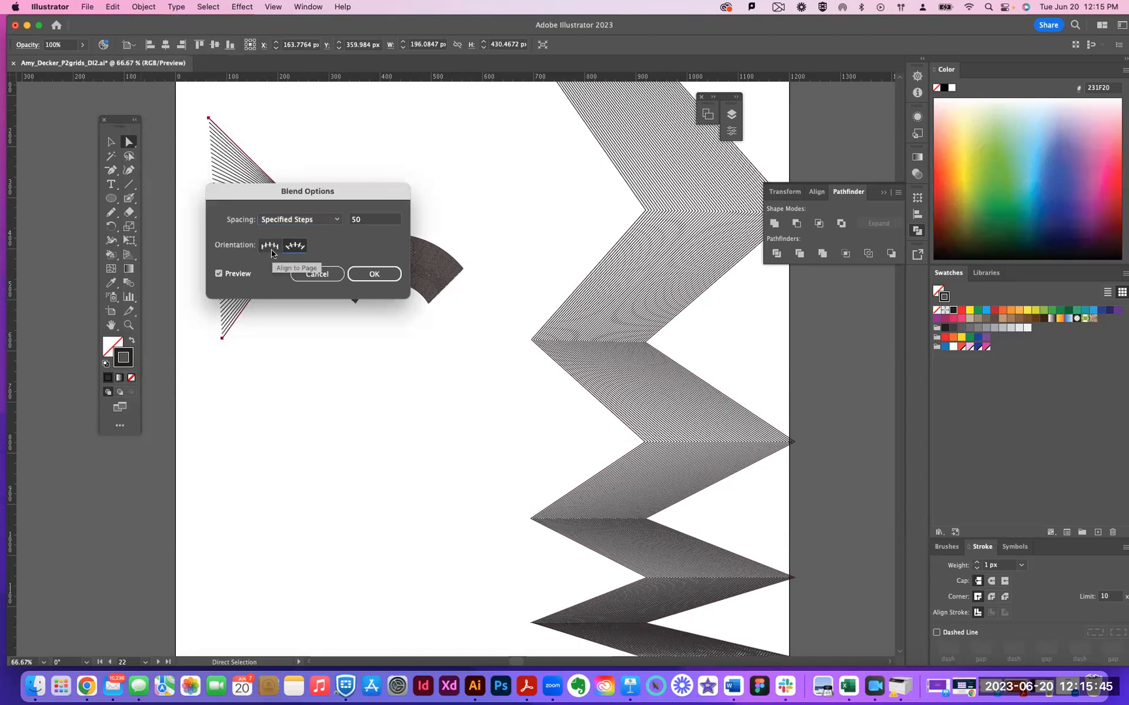
pyautogui.click(327, 222)
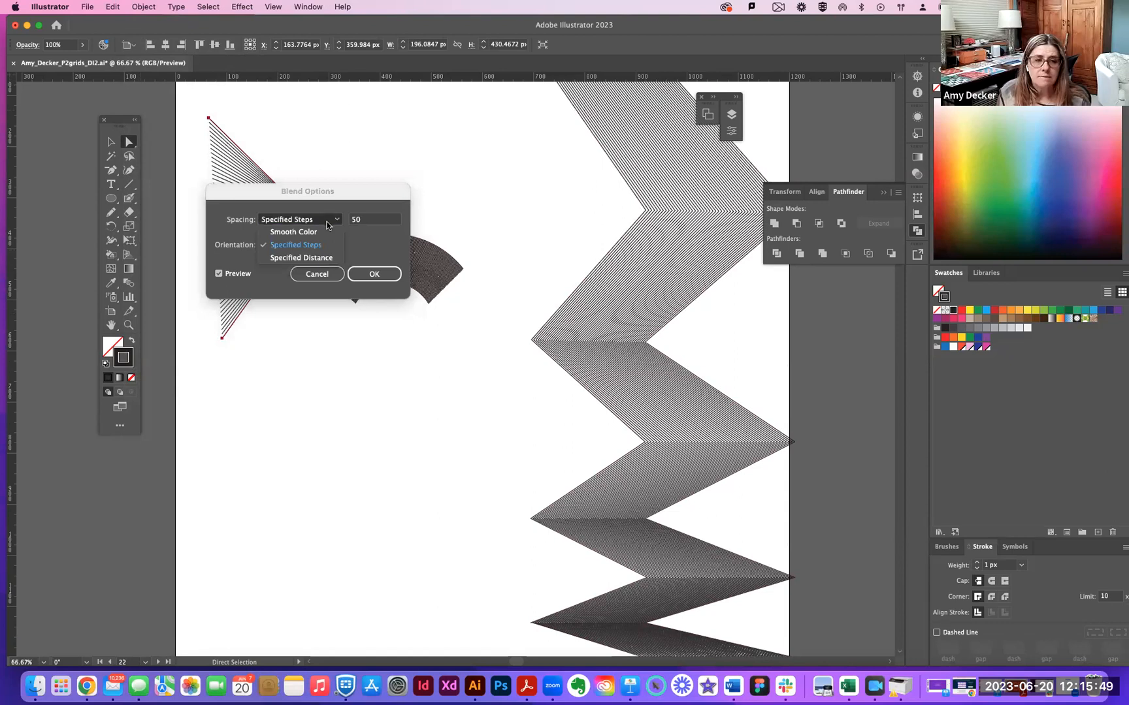
pyautogui.click(312, 223)
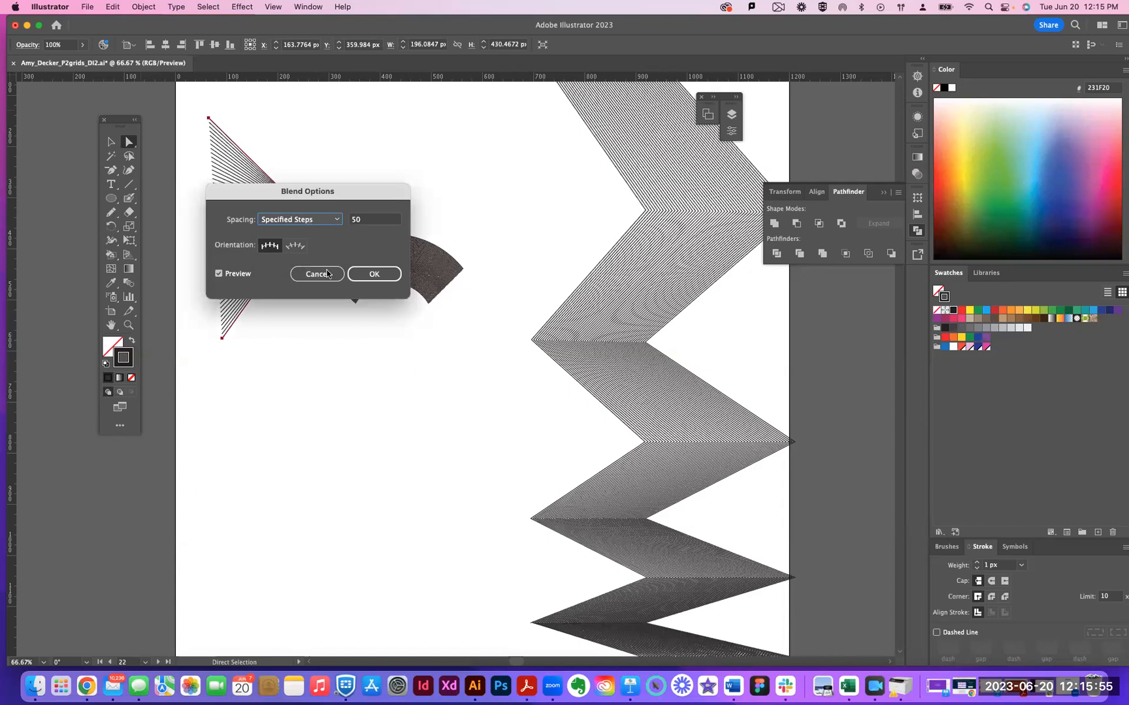
pyautogui.moveTo(341, 196); pyautogui.dragTo(314, 364)
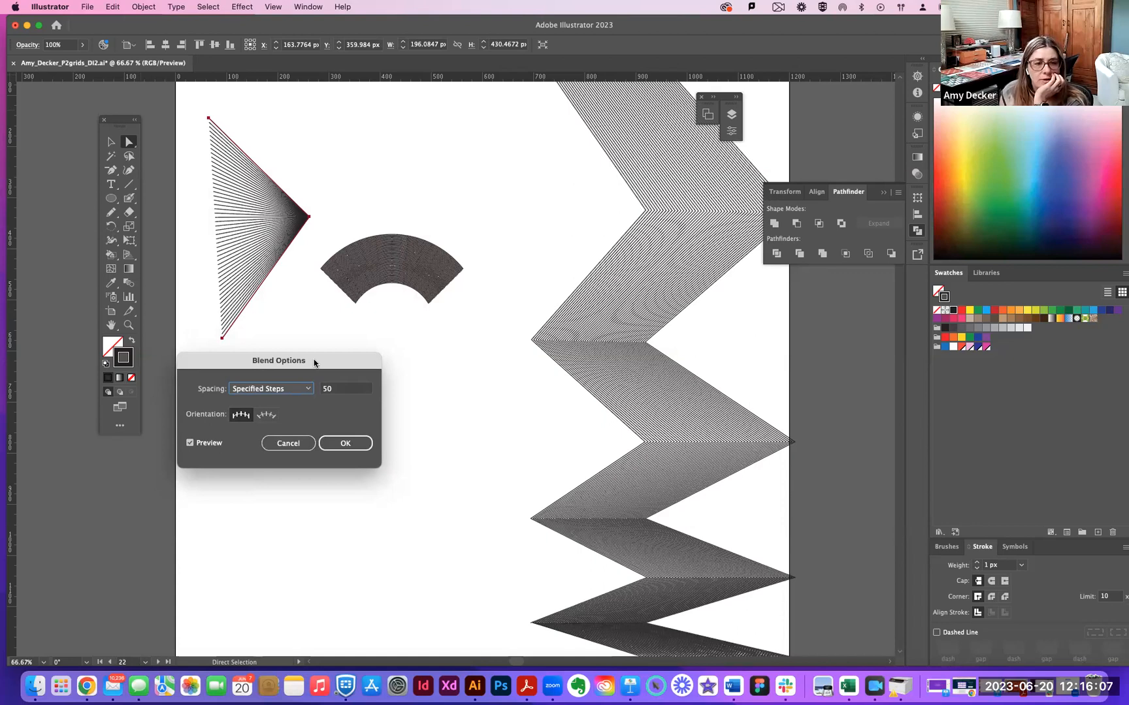
pyautogui.click(345, 444)
pyautogui.scroll(-2, 416, 450)
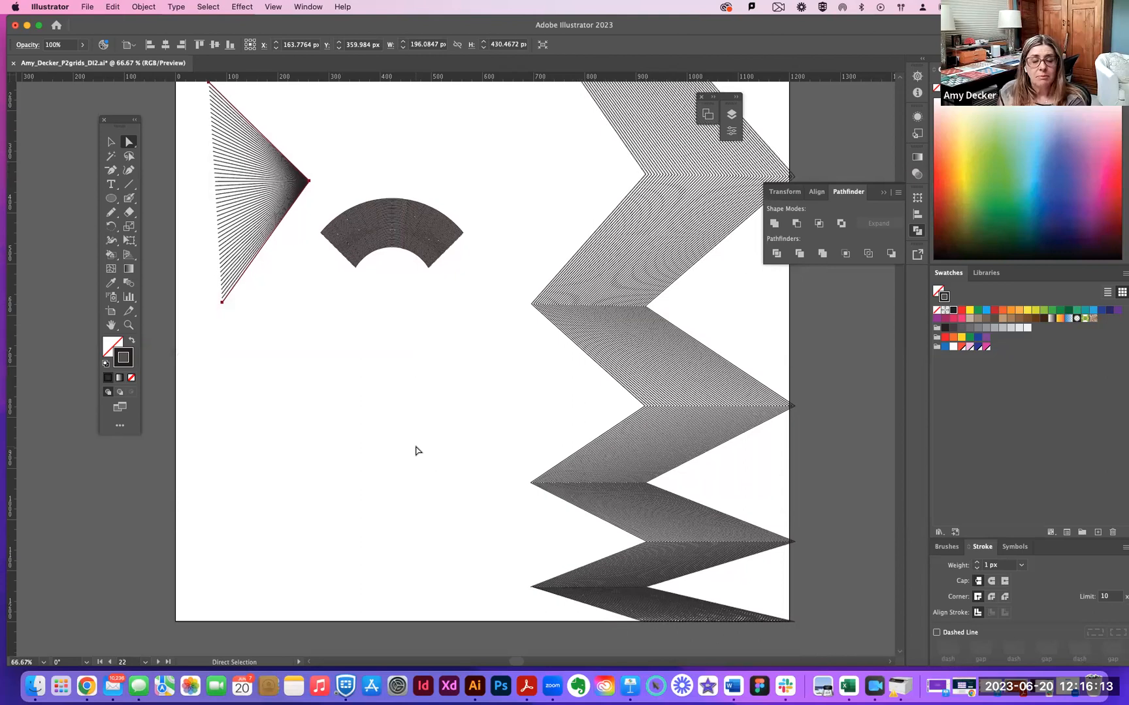
pyautogui.scroll(1, 416, 451)
pyautogui.scroll(1, 415, 451)
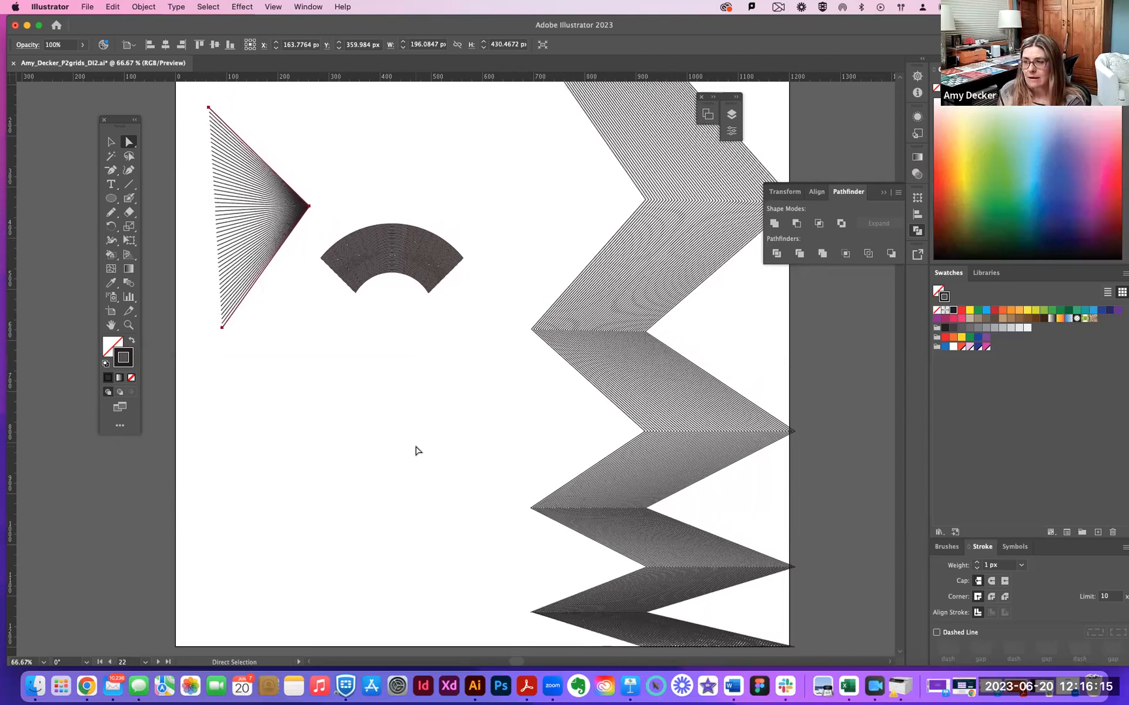
pyautogui.moveTo(412, 188); pyautogui.dragTo(403, 361)
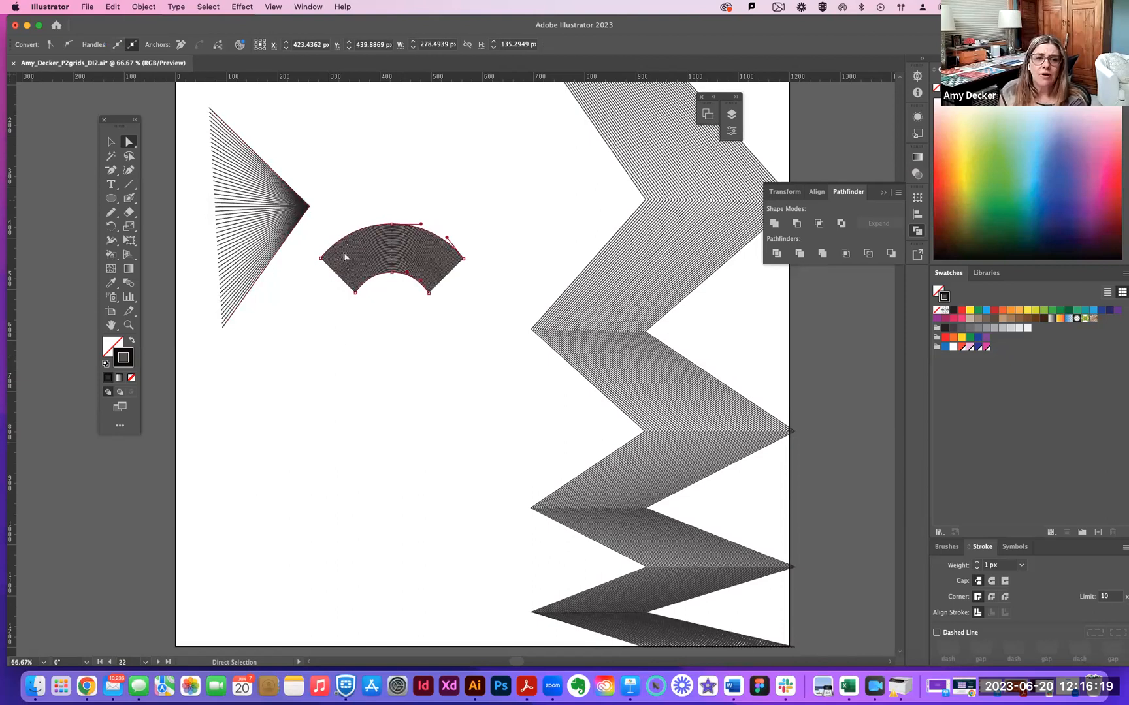
pyautogui.click(400, 190)
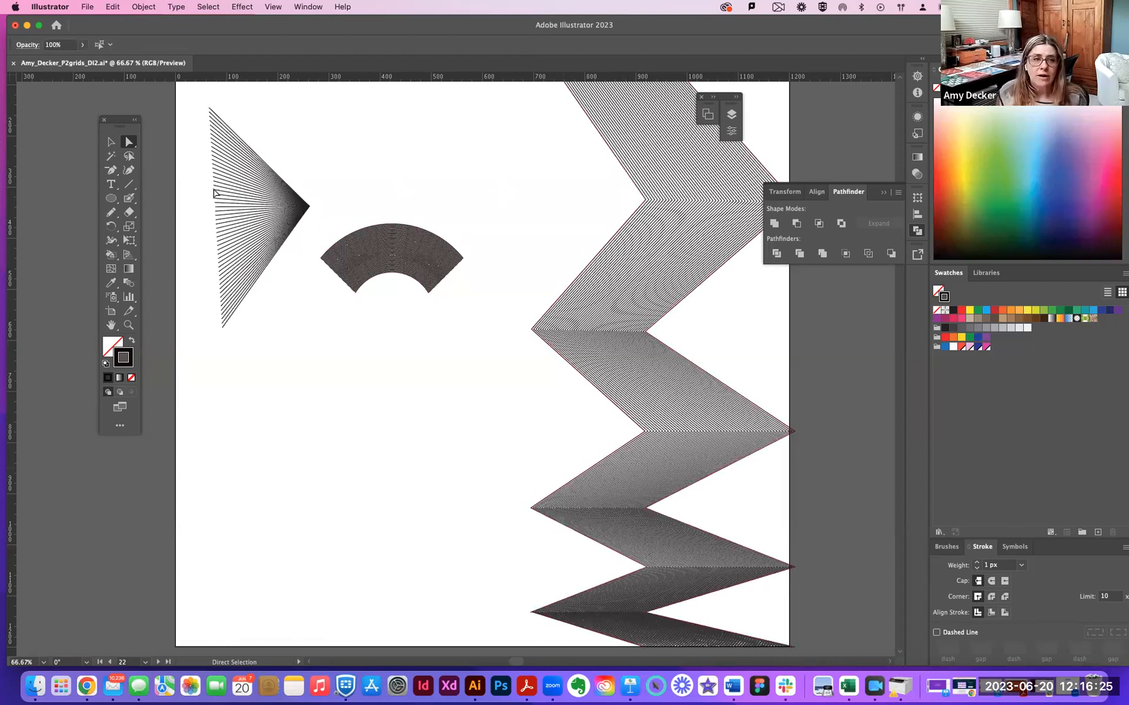
# Move the arc blend right, away from the fan blend, to about X 469 px, Y 440 px.
pyautogui.click(111, 142)
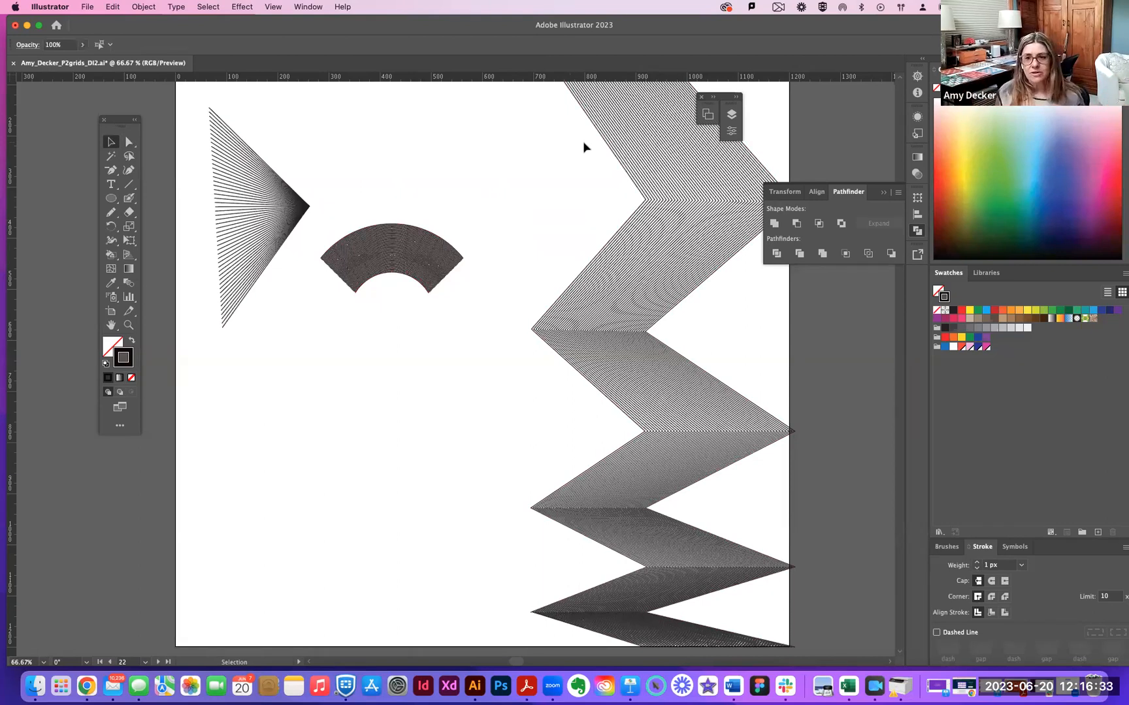
pyautogui.click(884, 194)
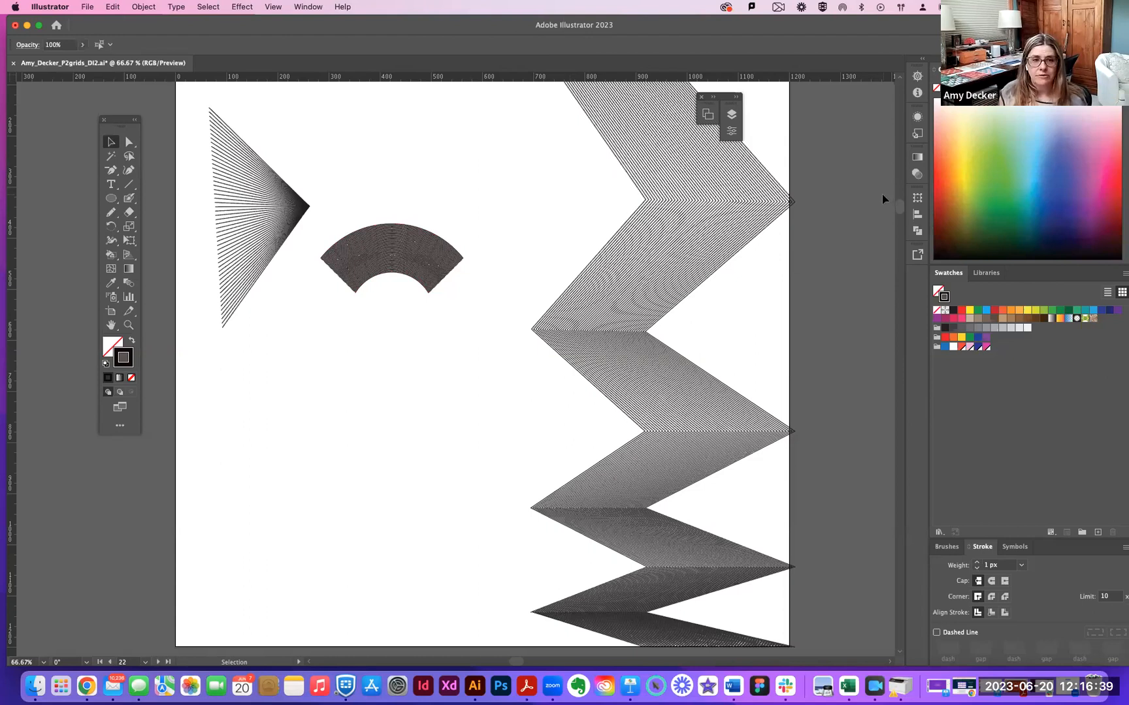
pyautogui.moveTo(354, 195); pyautogui.dragTo(444, 294)
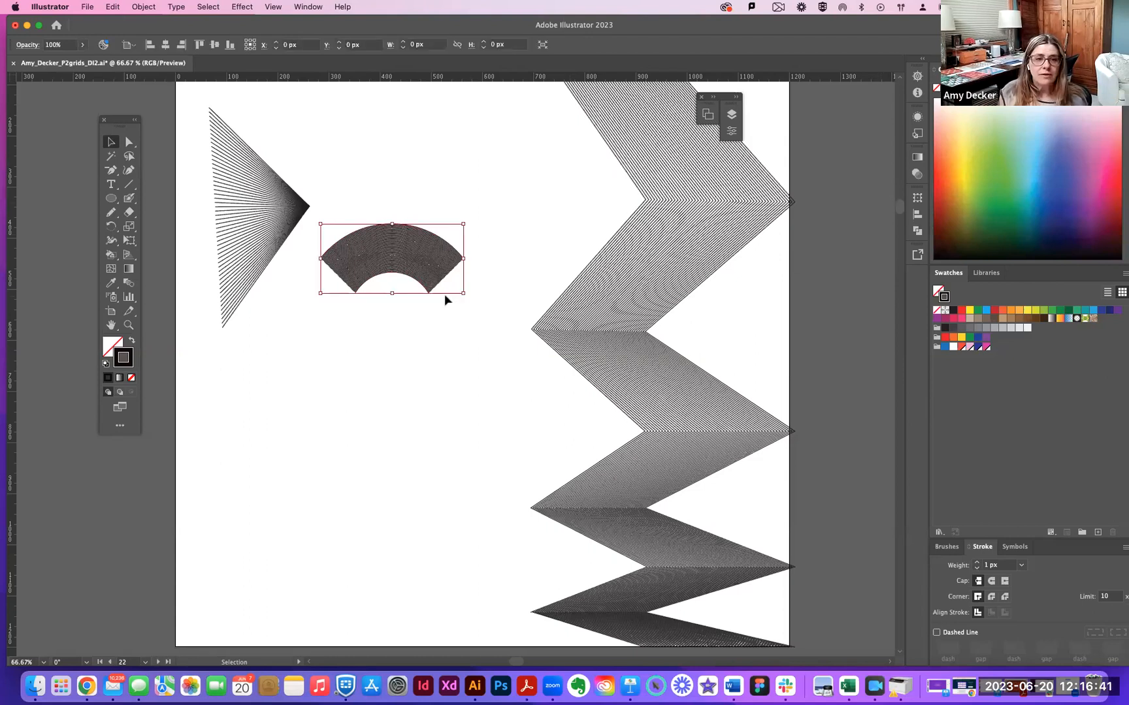
pyautogui.moveTo(403, 249); pyautogui.dragTo(433, 237)
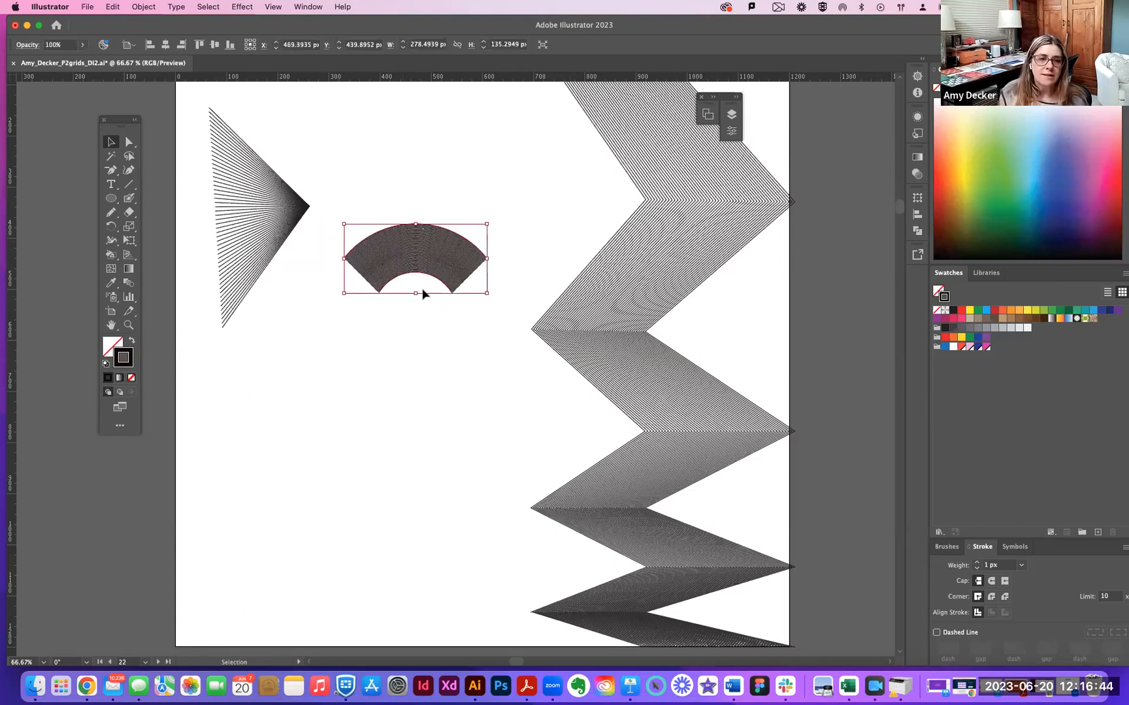
# Expand the arc blend into separate editable lines and inspect them up close.
pyautogui.click(143, 7)
pyautogui.moveTo(179, 382)
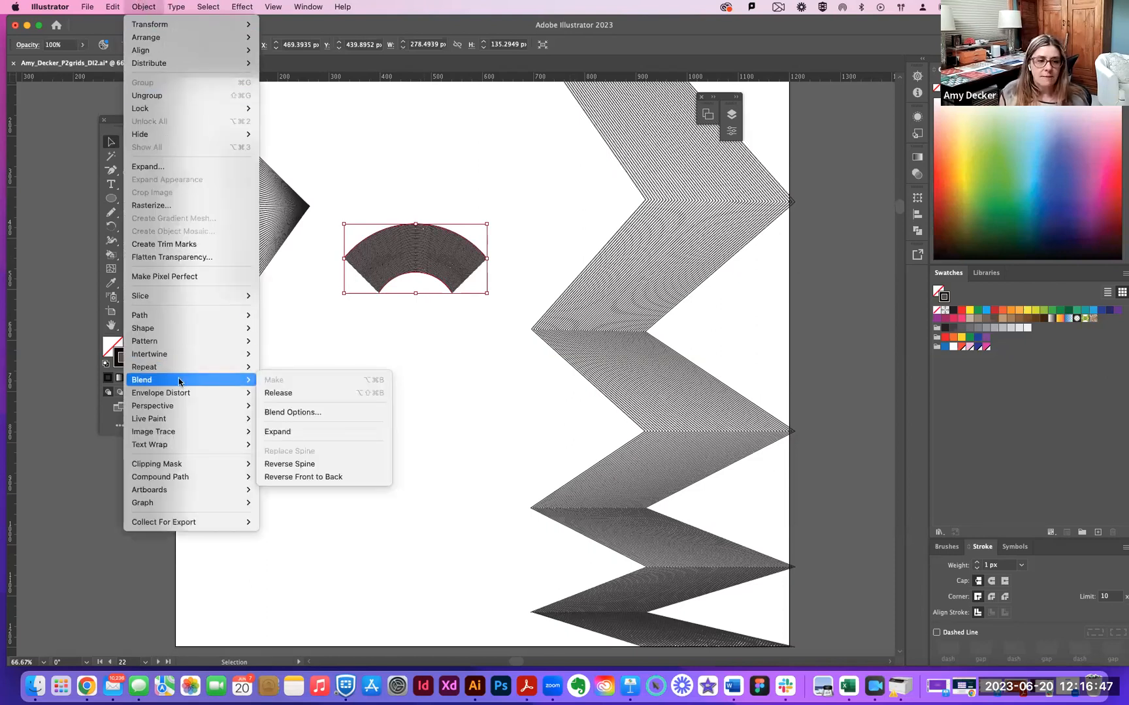
pyautogui.click(283, 431)
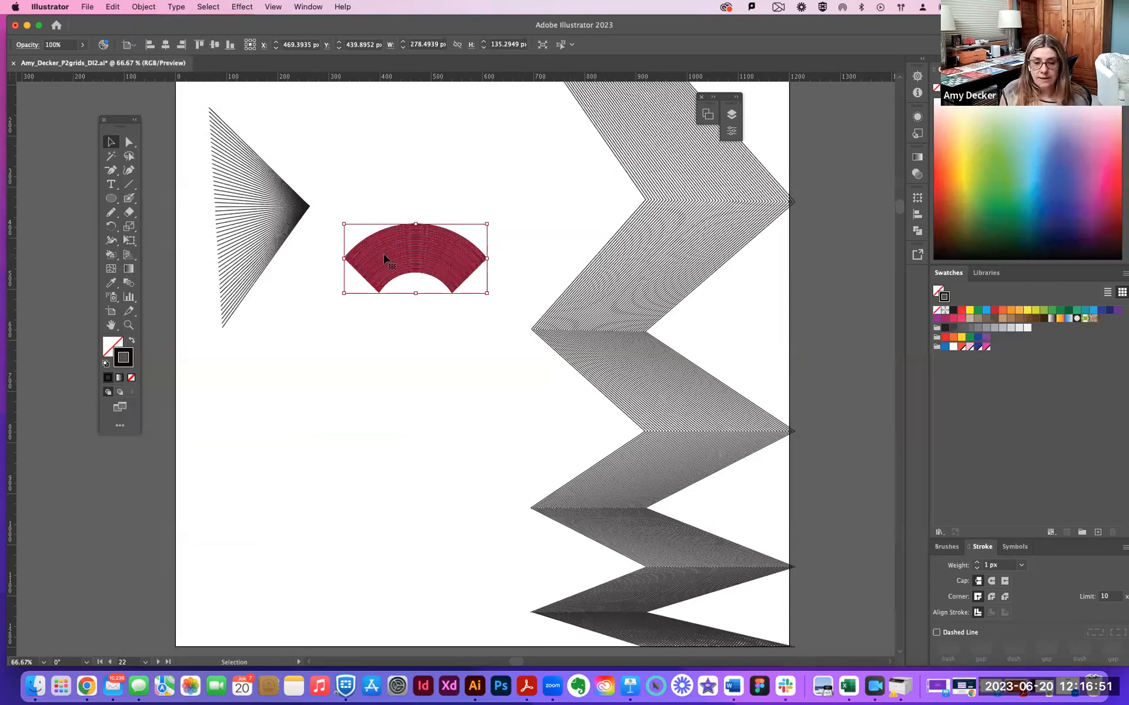
pyautogui.press('a')
pyautogui.press('super+equal')
pyautogui.press('super+equal')
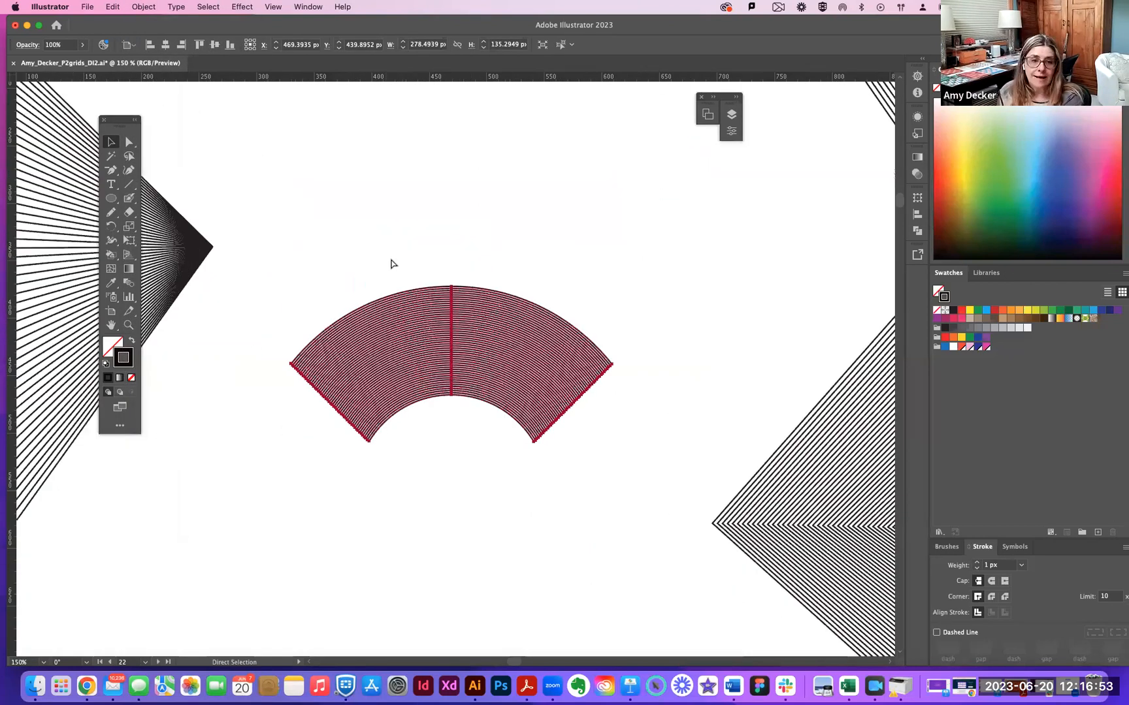
pyautogui.press('super+equal')
pyautogui.press('super+equal')
pyautogui.press('super+equal')
pyautogui.press('v')
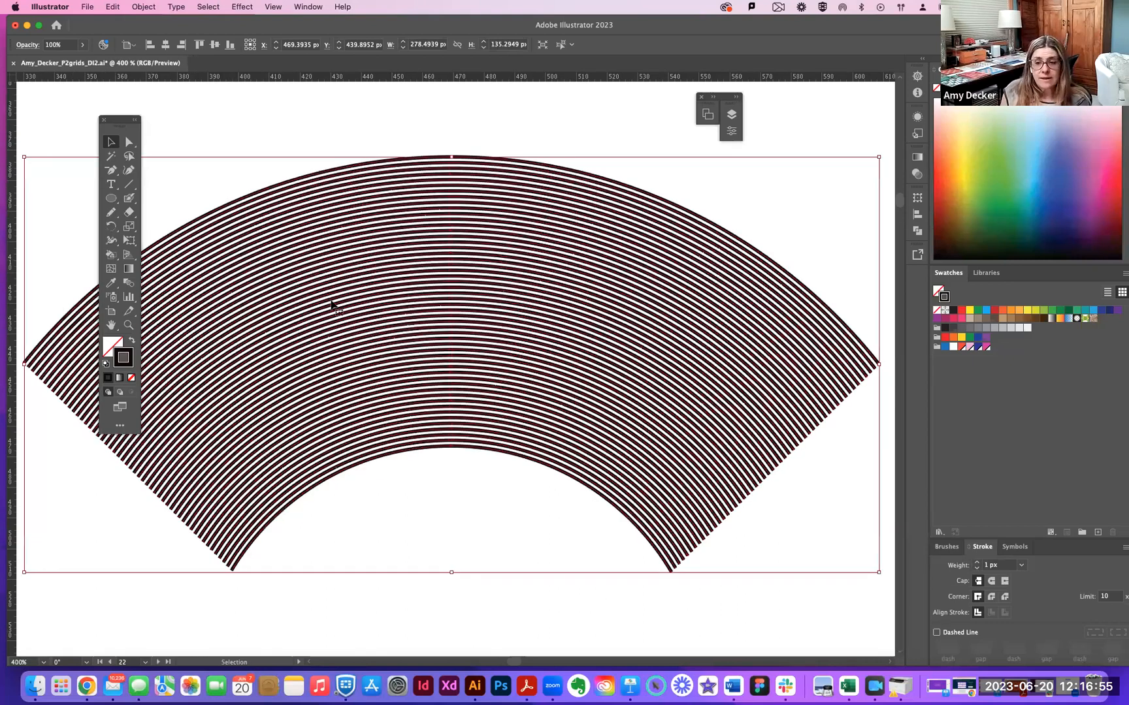
# Detach the stroke settings, compare weights from 2 px down on the expanded arcs, and apply 0.25 px with a round cap.
pyautogui.moveTo(984, 547)
pyautogui.mouseDown()
pyautogui.moveTo(1076, 547)
pyautogui.moveTo(981, 547)
pyautogui.mouseUp()
pyautogui.moveTo(967, 288)
pyautogui.mouseDown()
pyautogui.moveTo(805, 128)
pyautogui.moveTo(800, 136)
pyautogui.mouseUp()
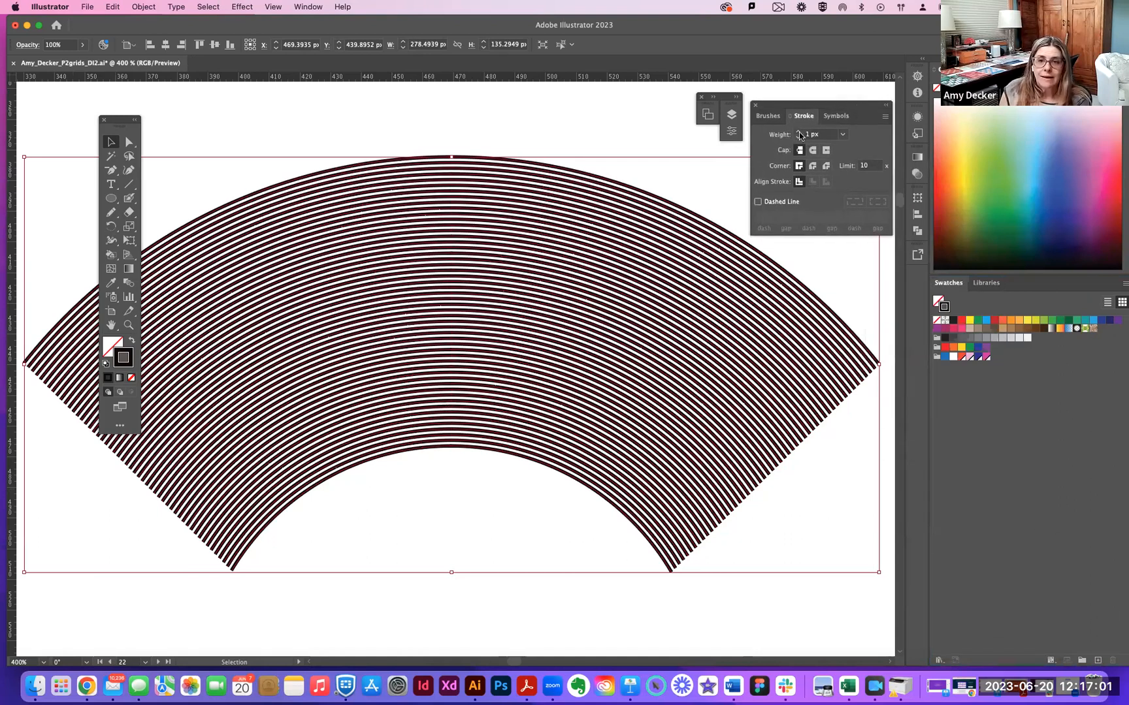
pyautogui.click(798, 131)
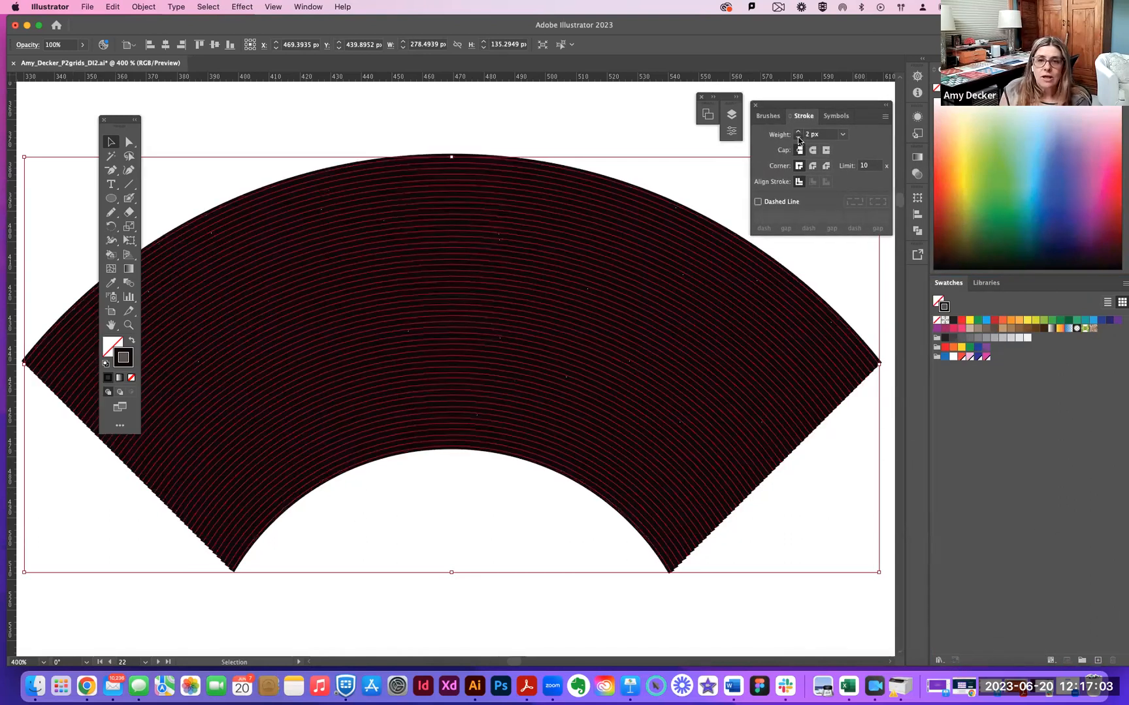
pyautogui.click(798, 138)
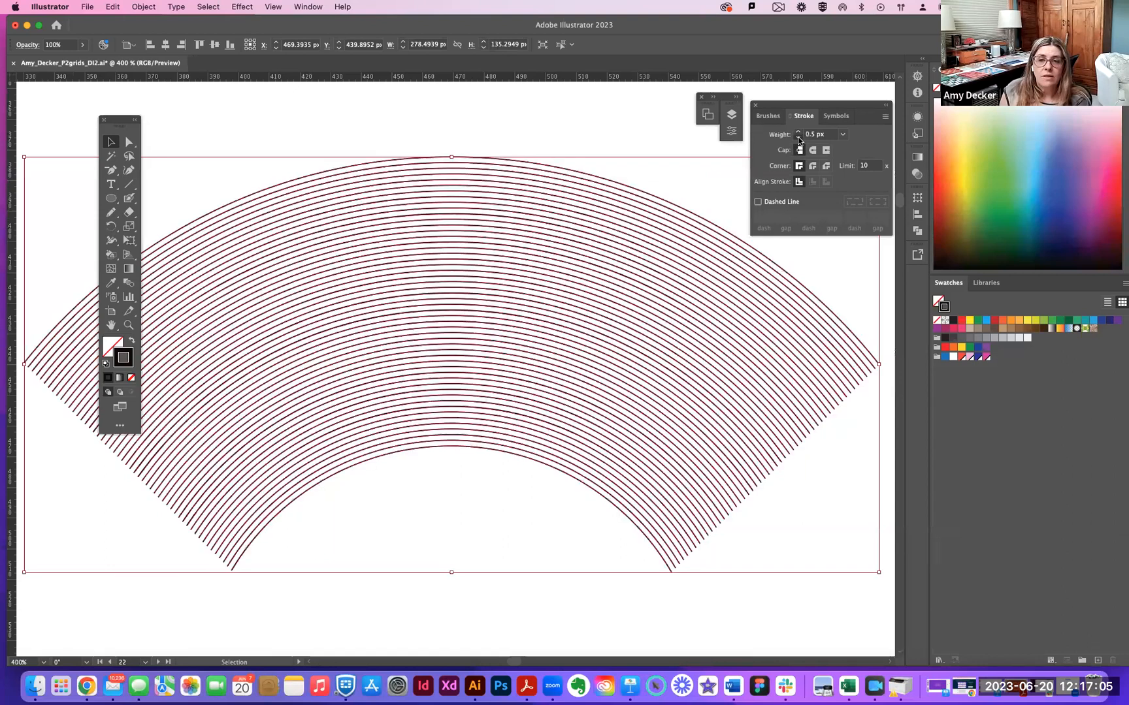
pyautogui.click(798, 137)
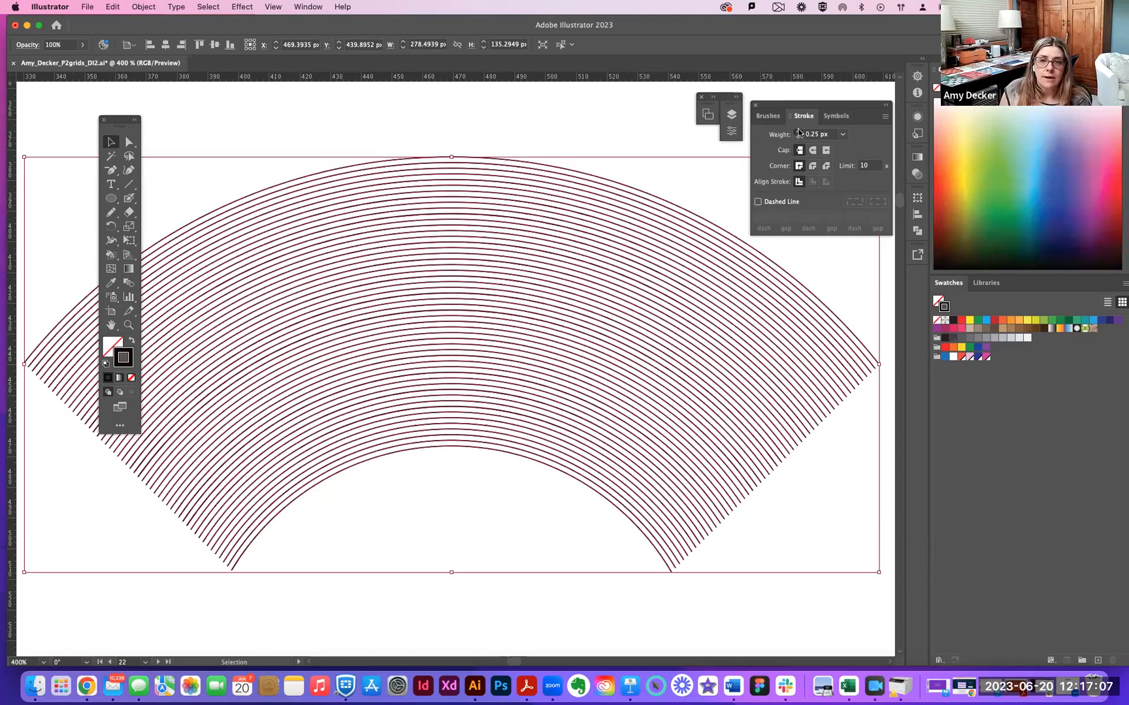
pyautogui.click(798, 131)
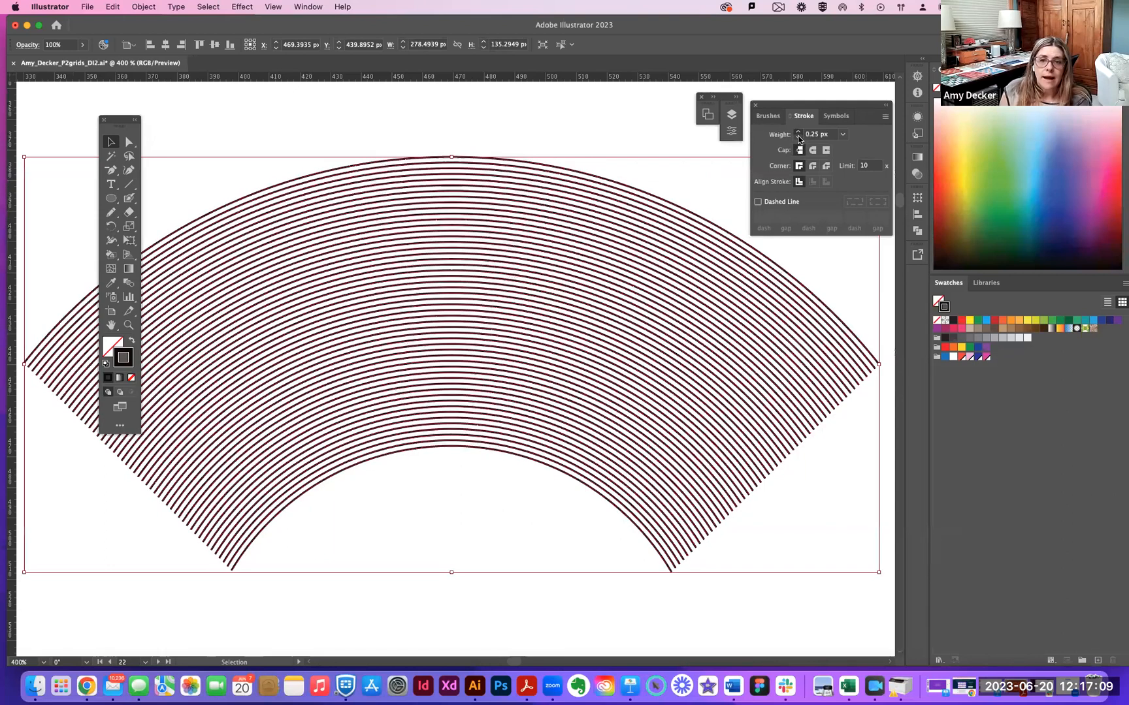
pyautogui.click(798, 135)
pyautogui.click(799, 138)
pyautogui.click(811, 151)
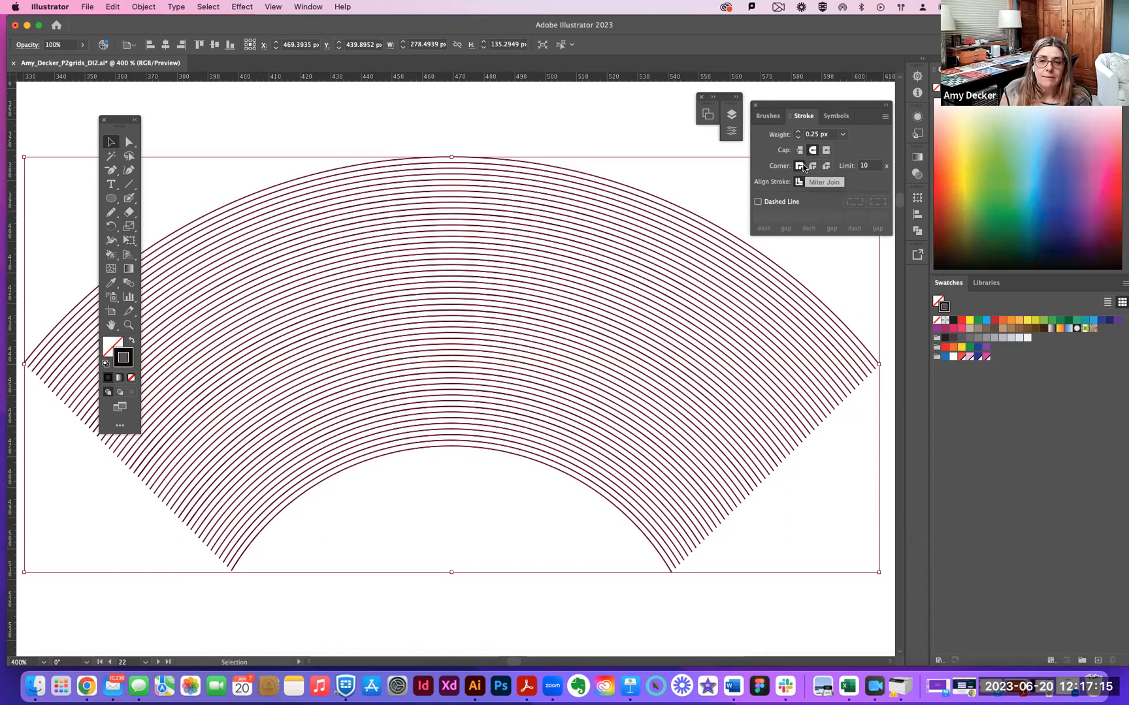
# Apply a dashed stroke to the arcs with a 12 px dash, 5 px gap, 5 px dash and 5 px gap.
pyautogui.click(762, 203)
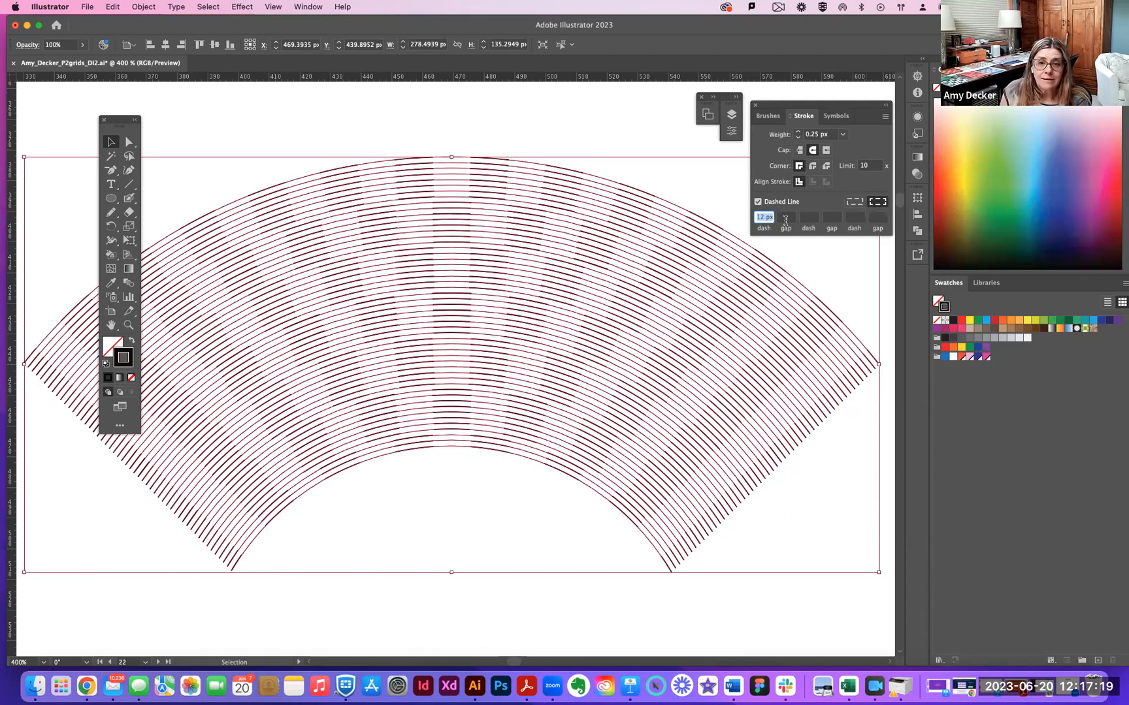
pyautogui.click(793, 219)
pyautogui.write('5')
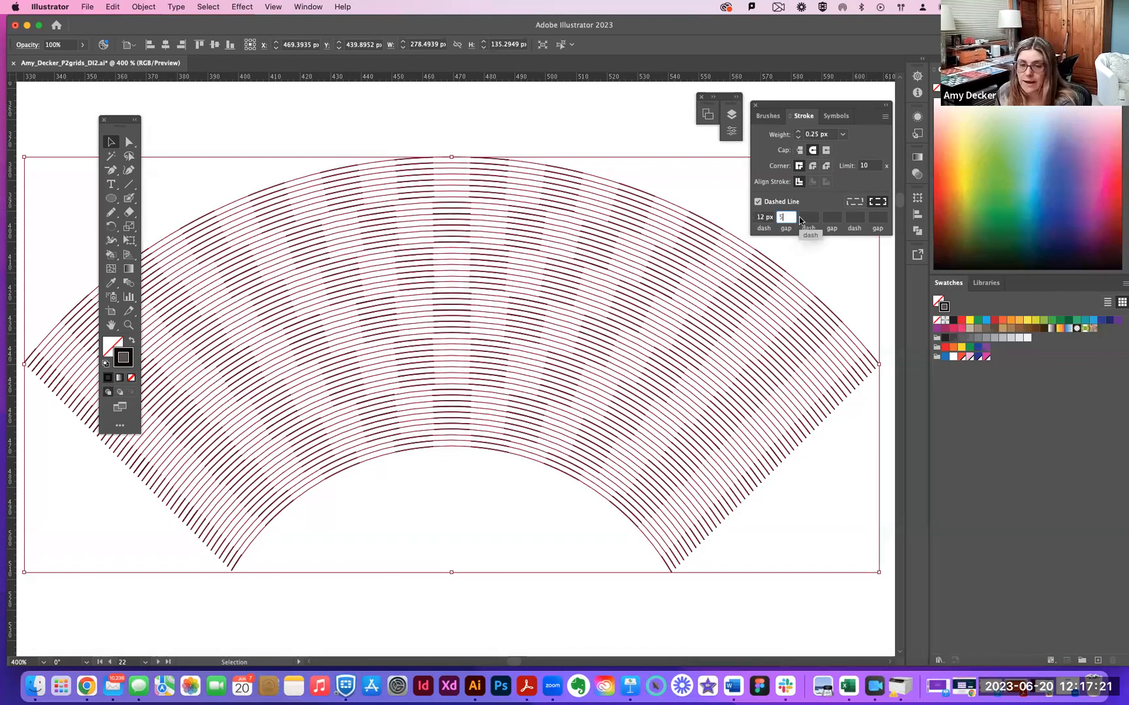
pyautogui.press('Tab')
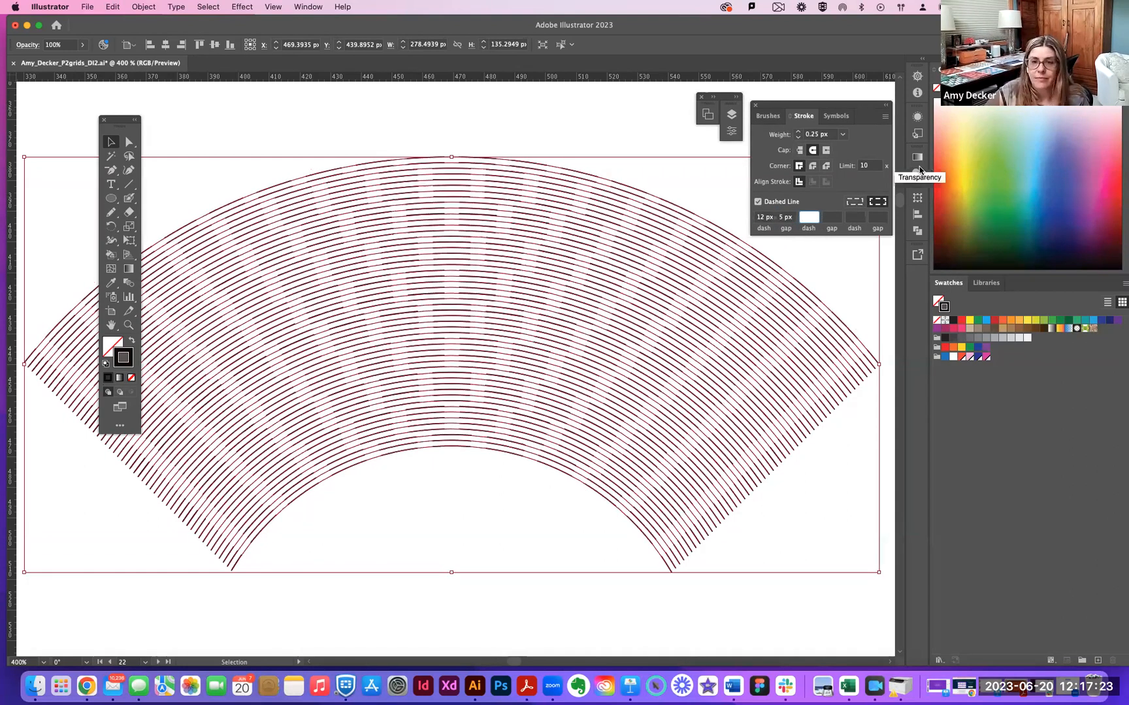
pyautogui.write('5')
pyautogui.press('Tab')
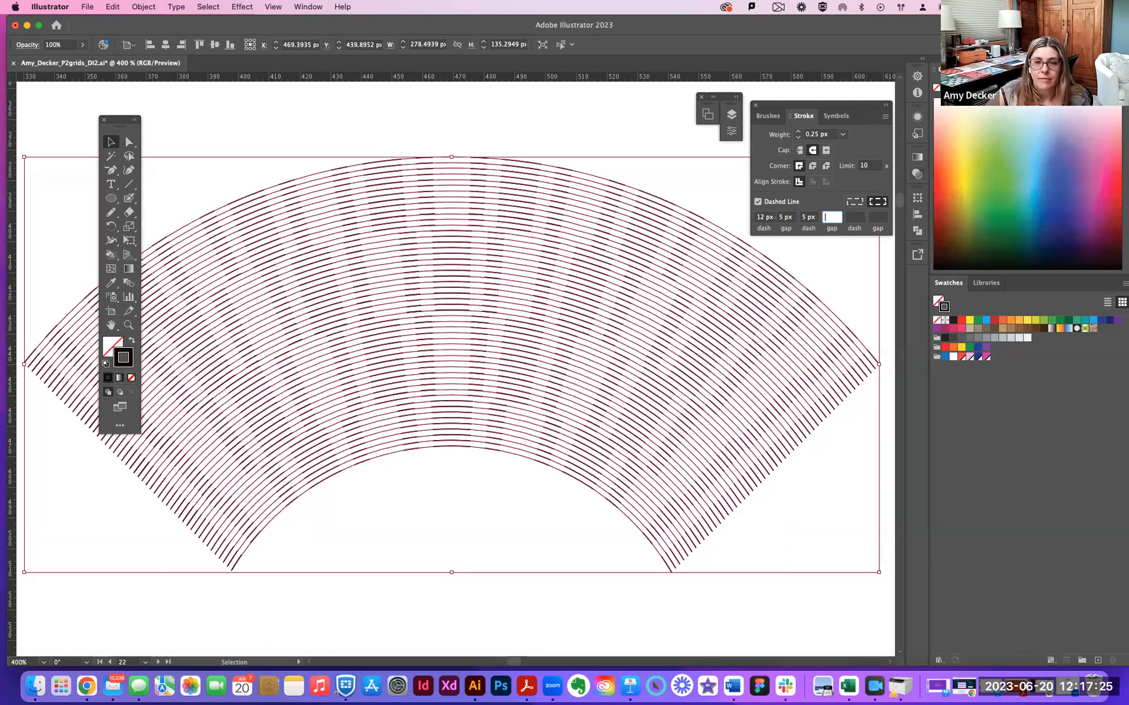
pyautogui.write('5')
pyautogui.press('Tab')
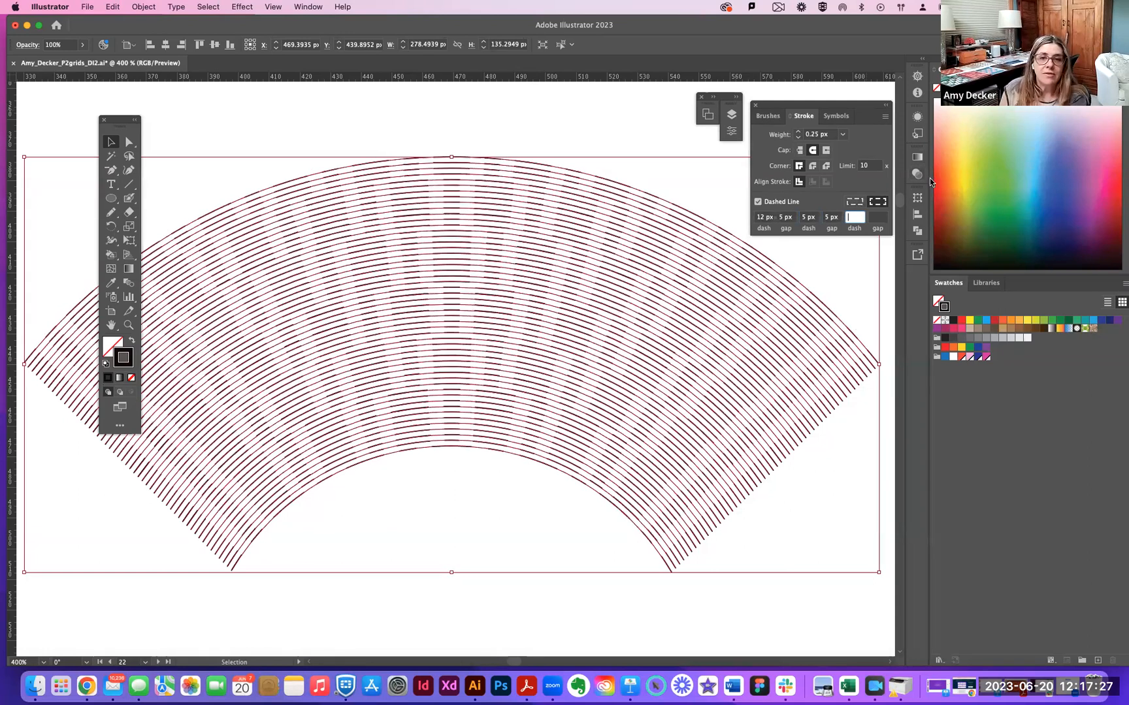
pyautogui.click(701, 203)
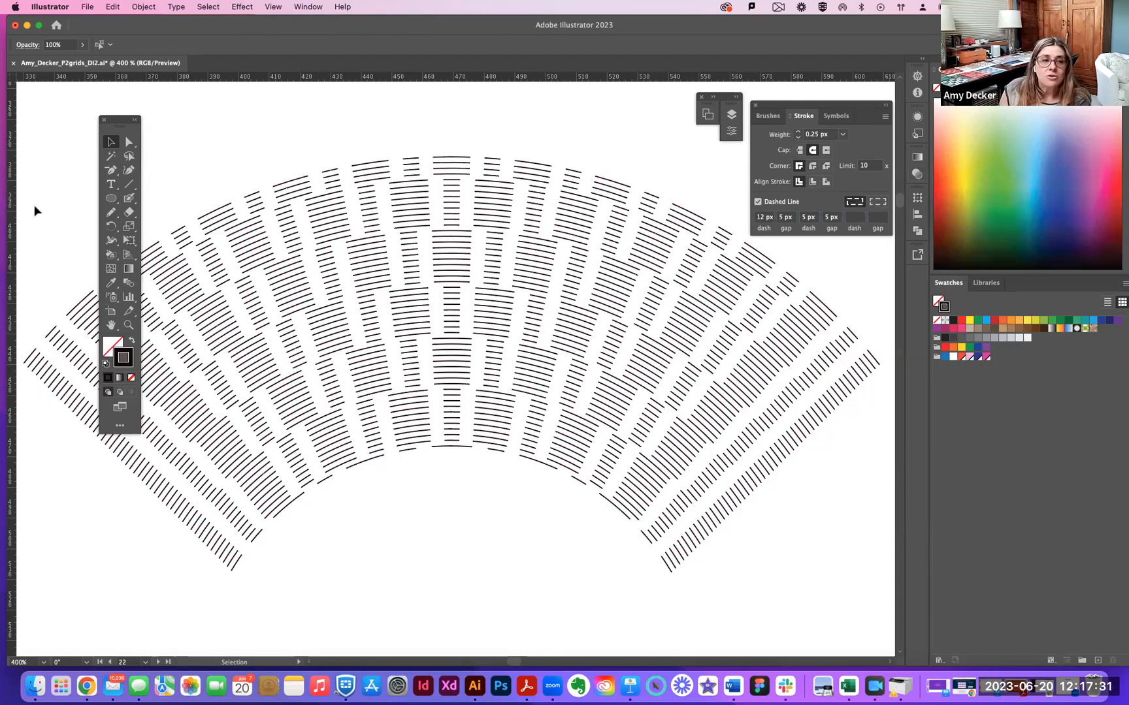
# Reveal the full stroke options for the arcs, apply Width Profile 1, and turn off the dashed line.
pyautogui.moveTo(23, 103); pyautogui.dragTo(849, 599)
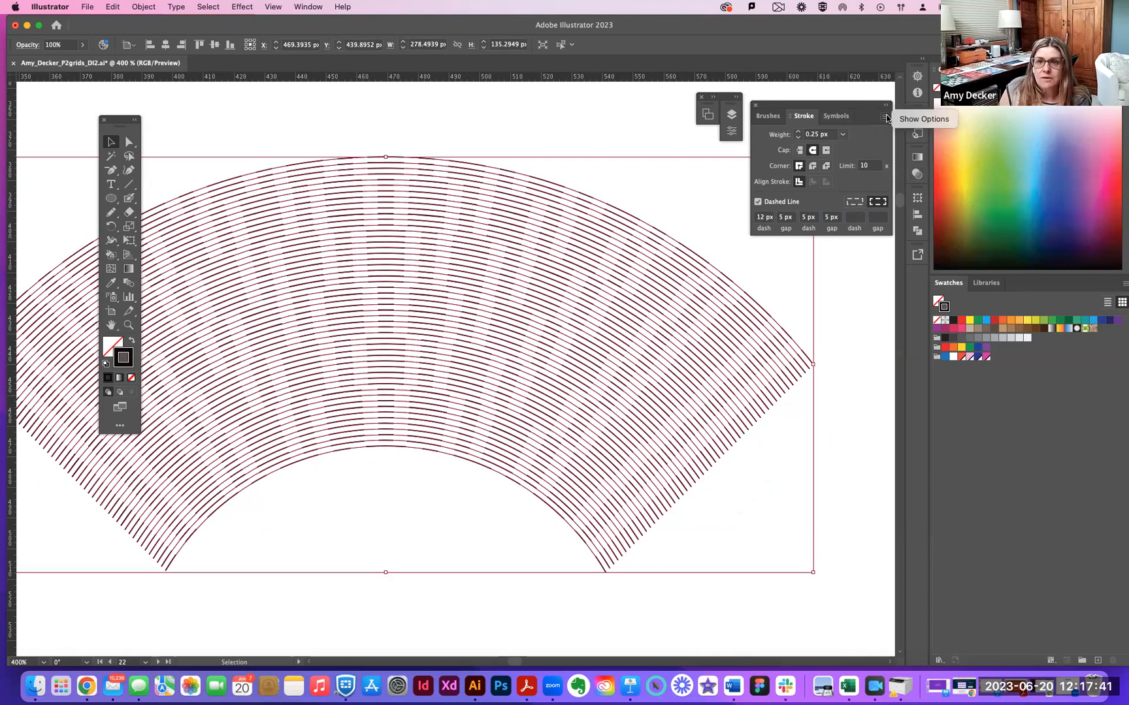
pyautogui.click(903, 119)
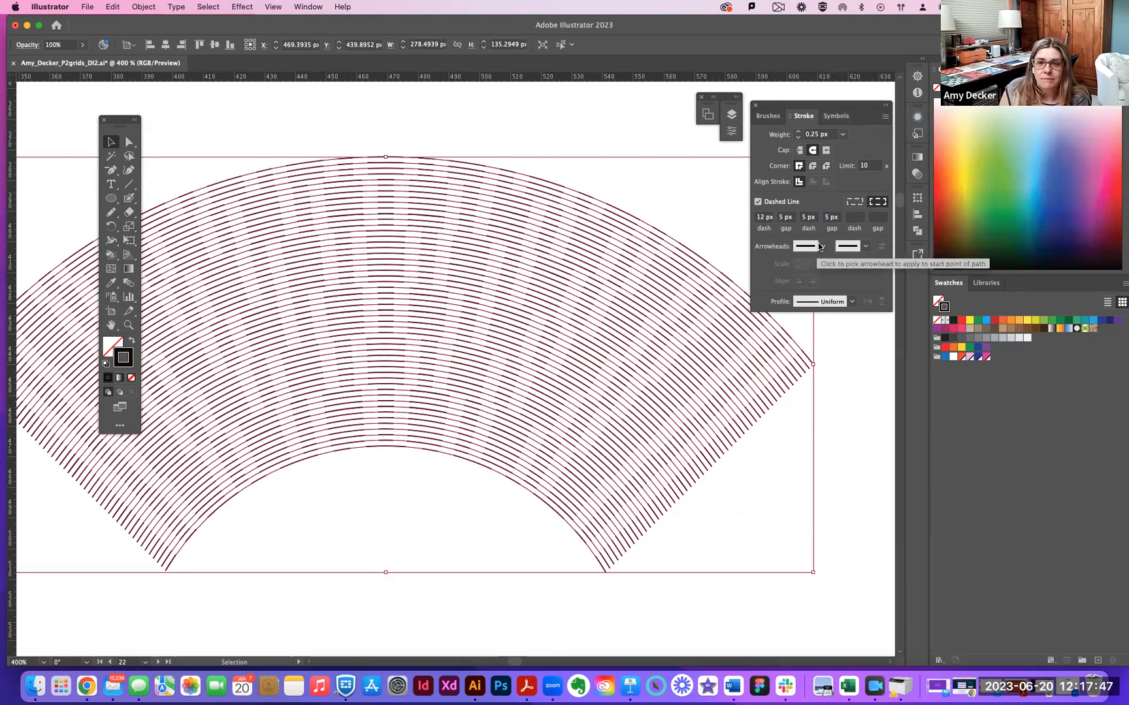
pyautogui.click(852, 302)
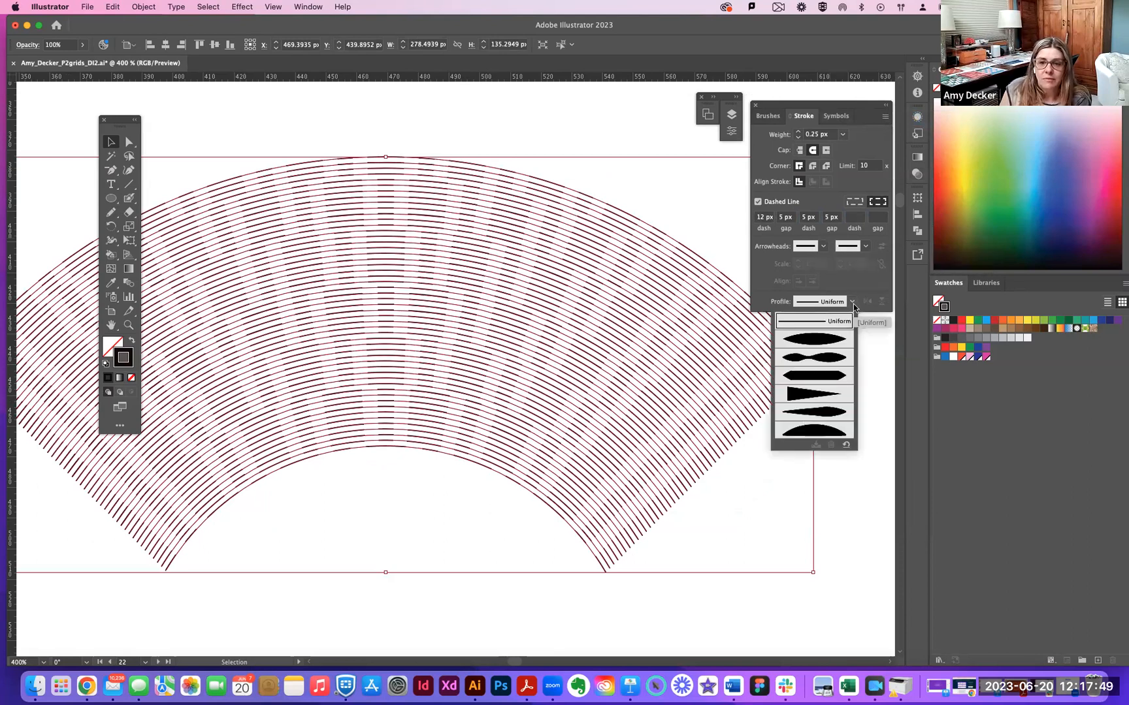
pyautogui.click(823, 340)
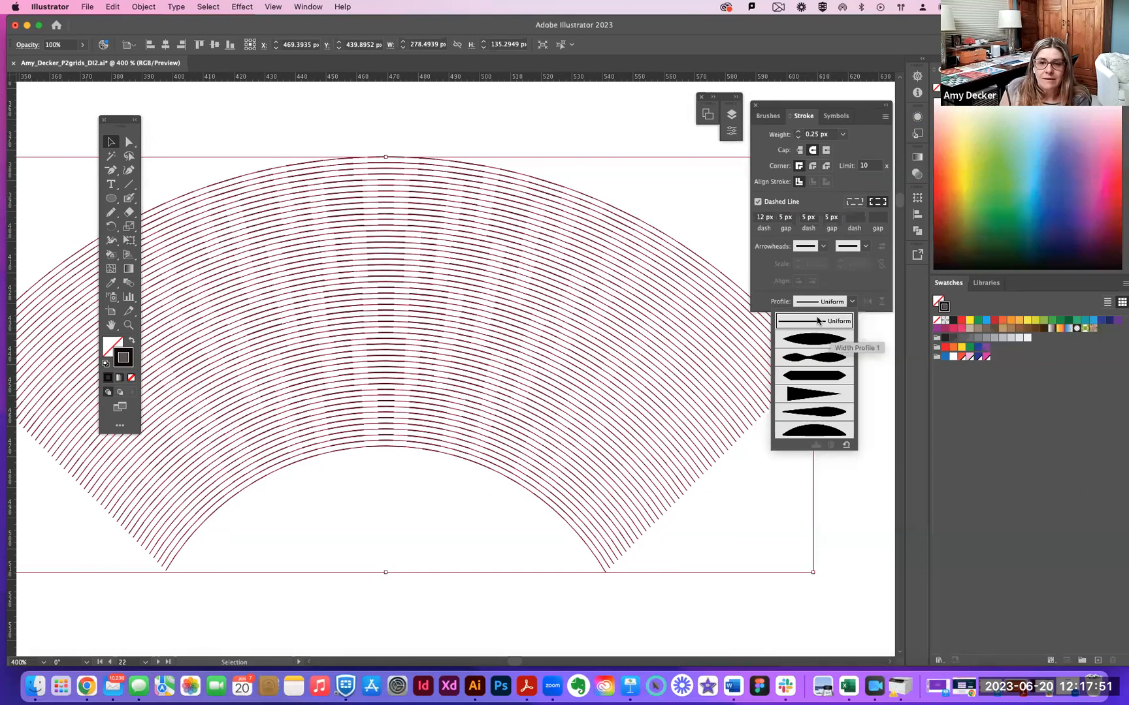
pyautogui.click(759, 204)
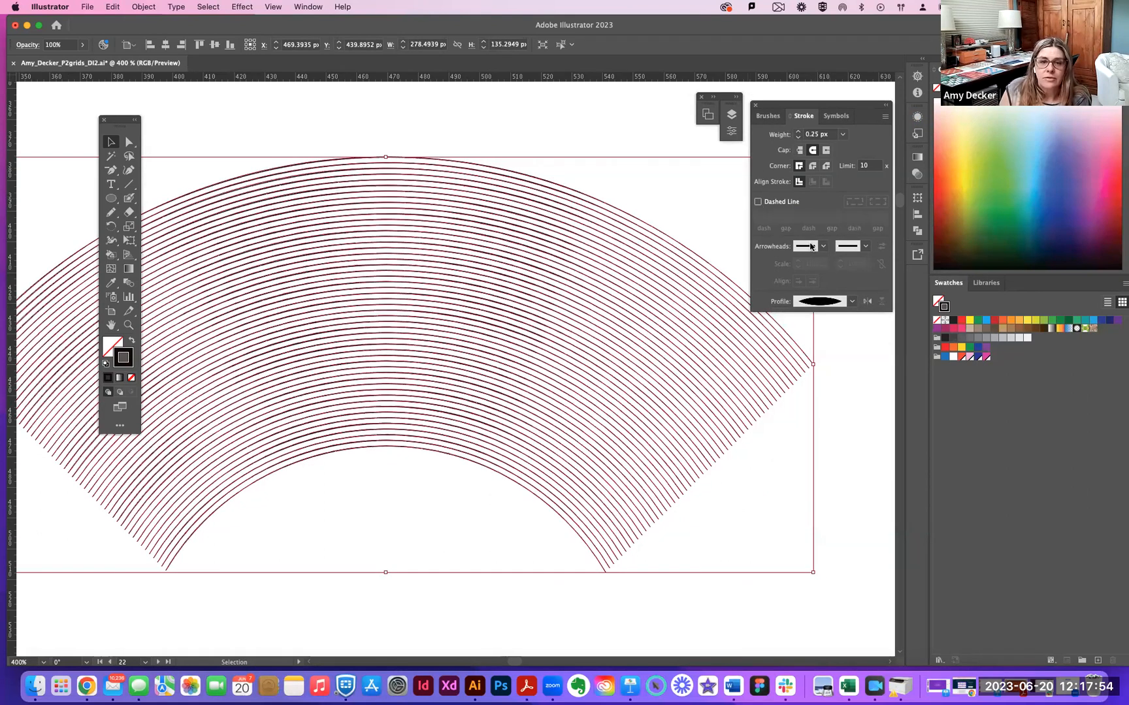
# Set the arcs' stroke profile to Width Profile 2.
pyautogui.click(853, 302)
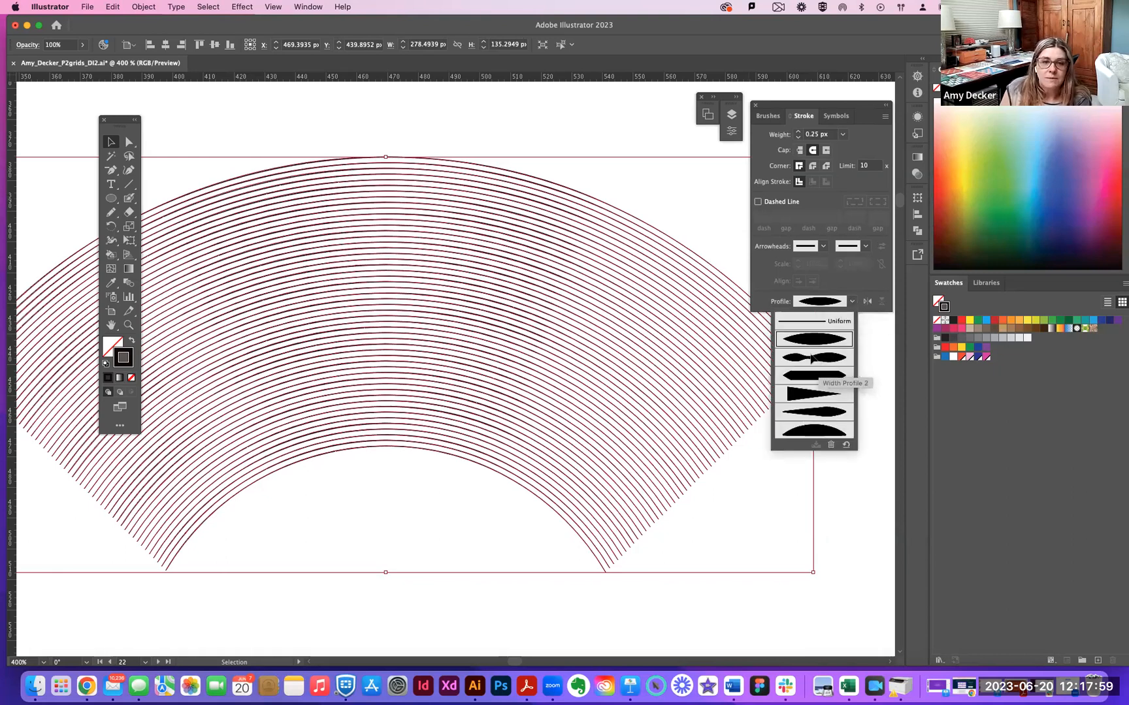
pyautogui.click(812, 358)
pyautogui.click(606, 140)
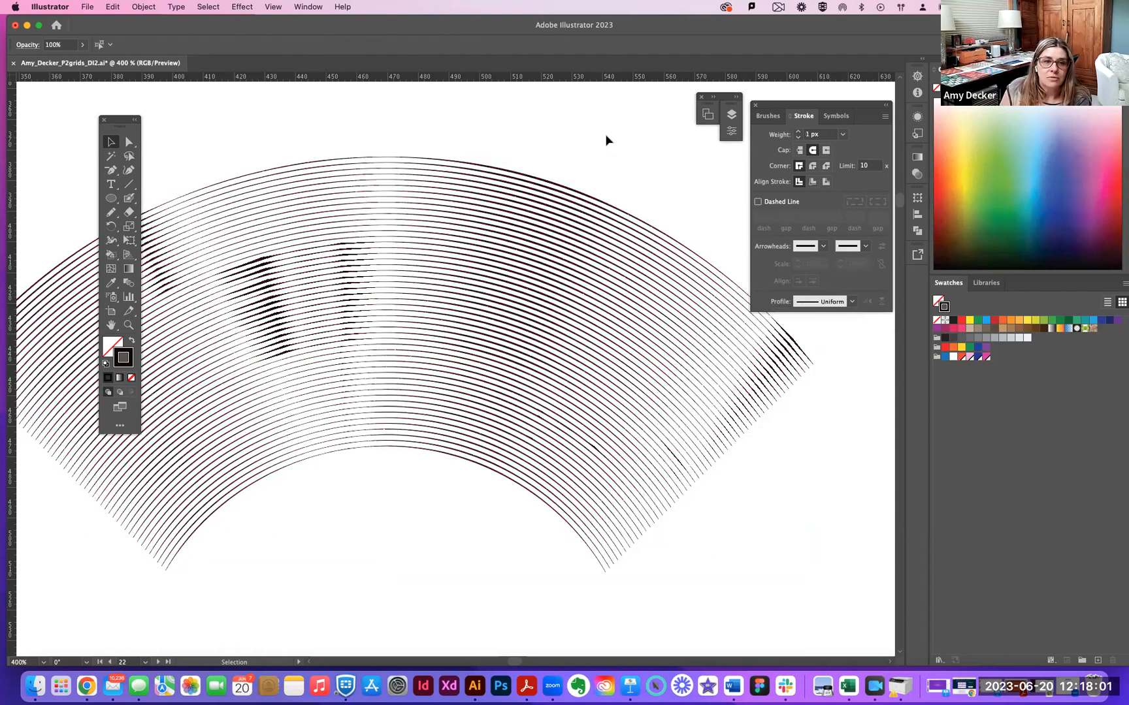
# Try the one-sided tapered and the half-lens width profiles on the arcs, and return to Width Profile 2.
pyautogui.moveTo(448, 283); pyautogui.dragTo(70, 584)
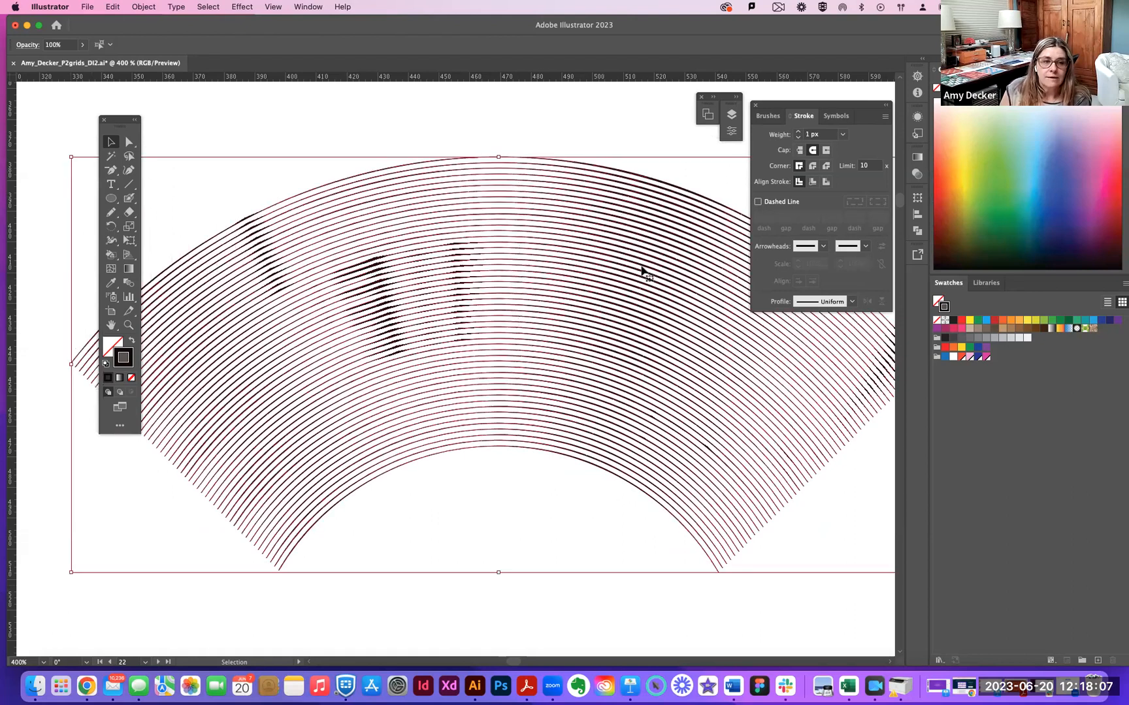
pyautogui.hscroll(3, 824, 418)
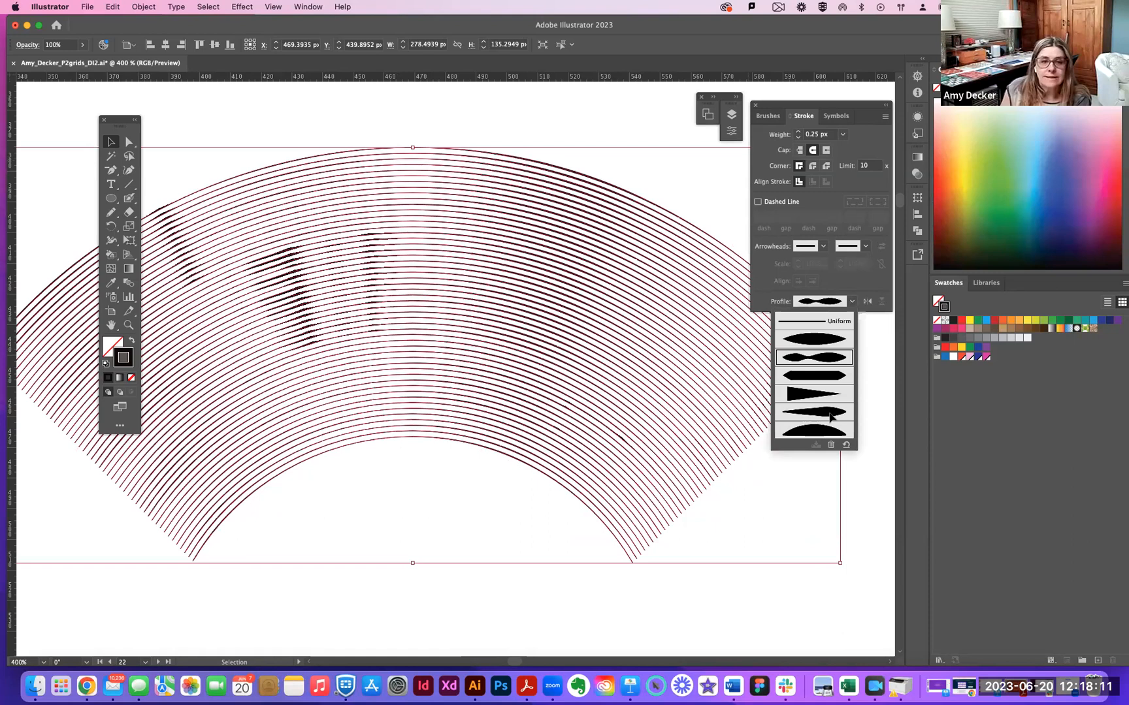
pyautogui.click(831, 417)
pyautogui.click(852, 301)
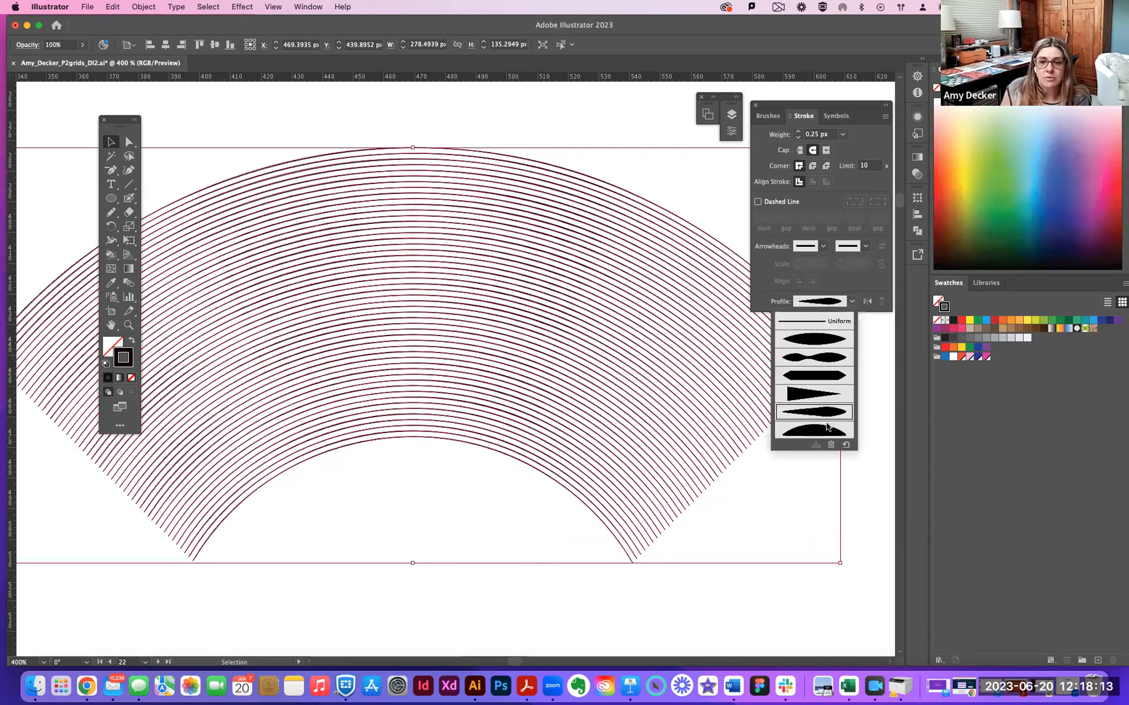
pyautogui.click(821, 431)
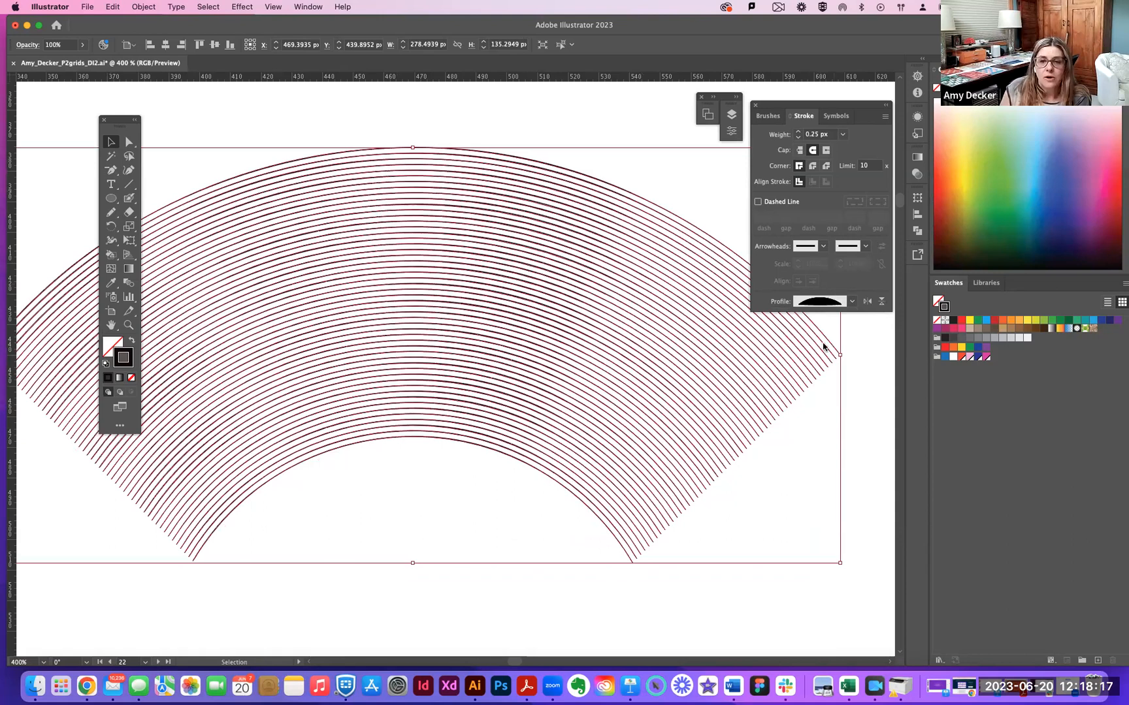
pyautogui.click(838, 301)
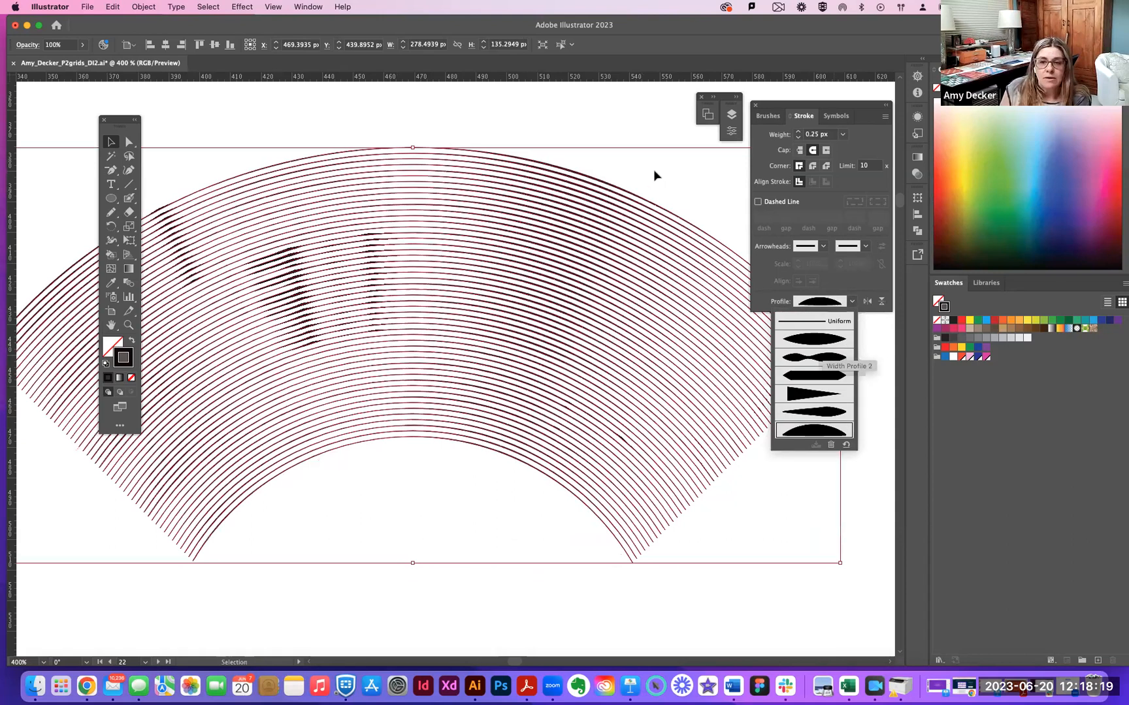
pyautogui.click(596, 115)
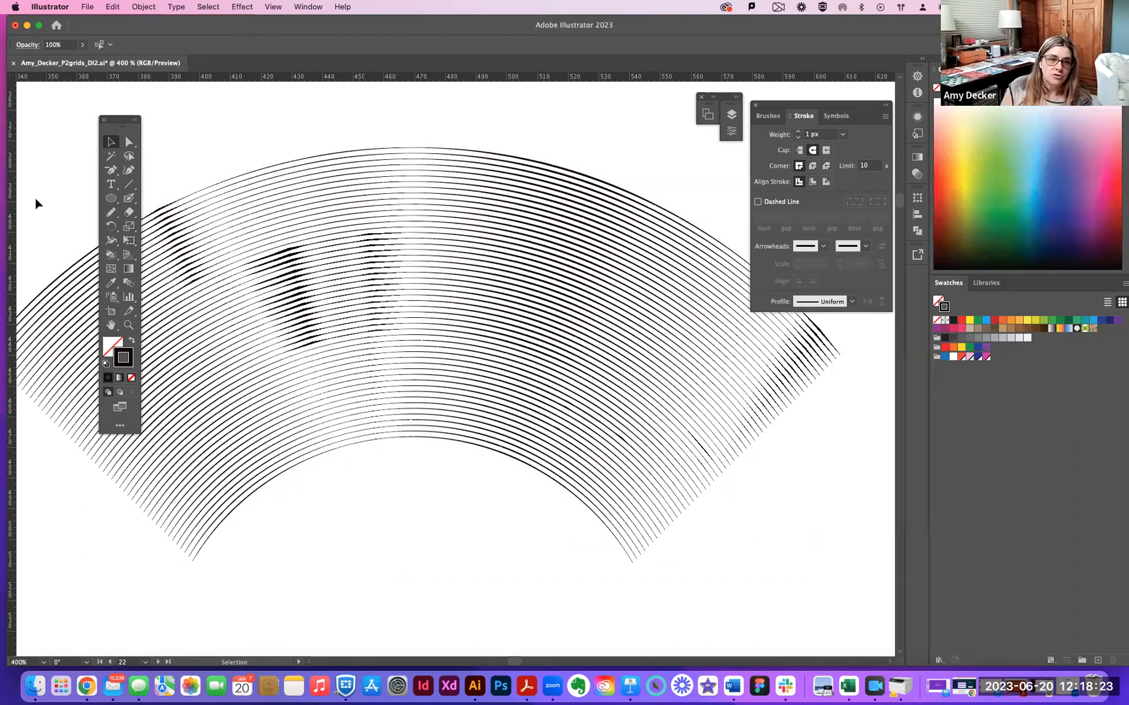
# Recolour the strokes of all the arc lines with the blue swatch C=85 M=50 Y=0 K=0.
pyautogui.hscroll(5, 588, 392)
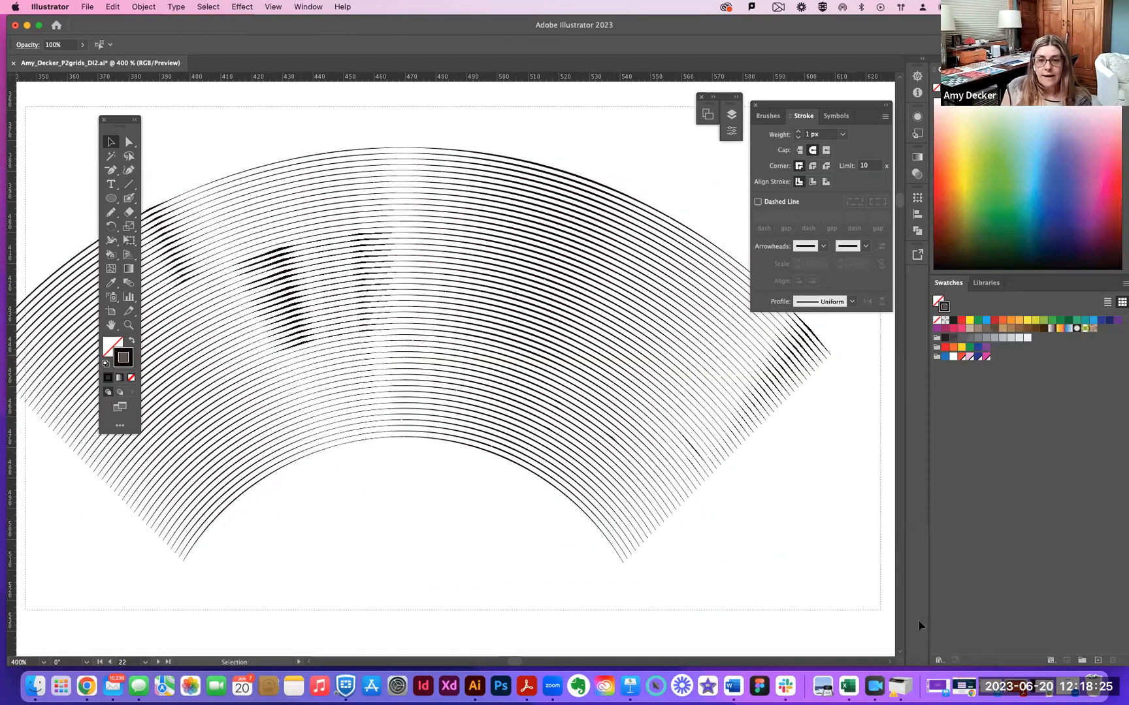
pyautogui.press('super+a')
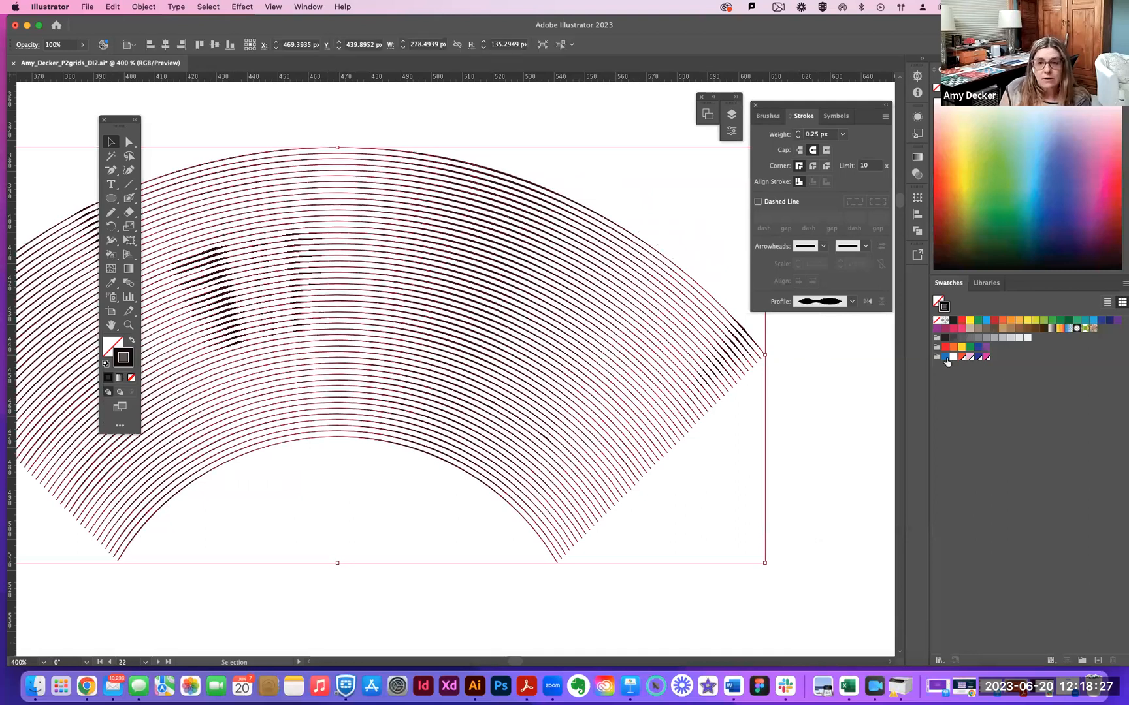
pyautogui.click(945, 357)
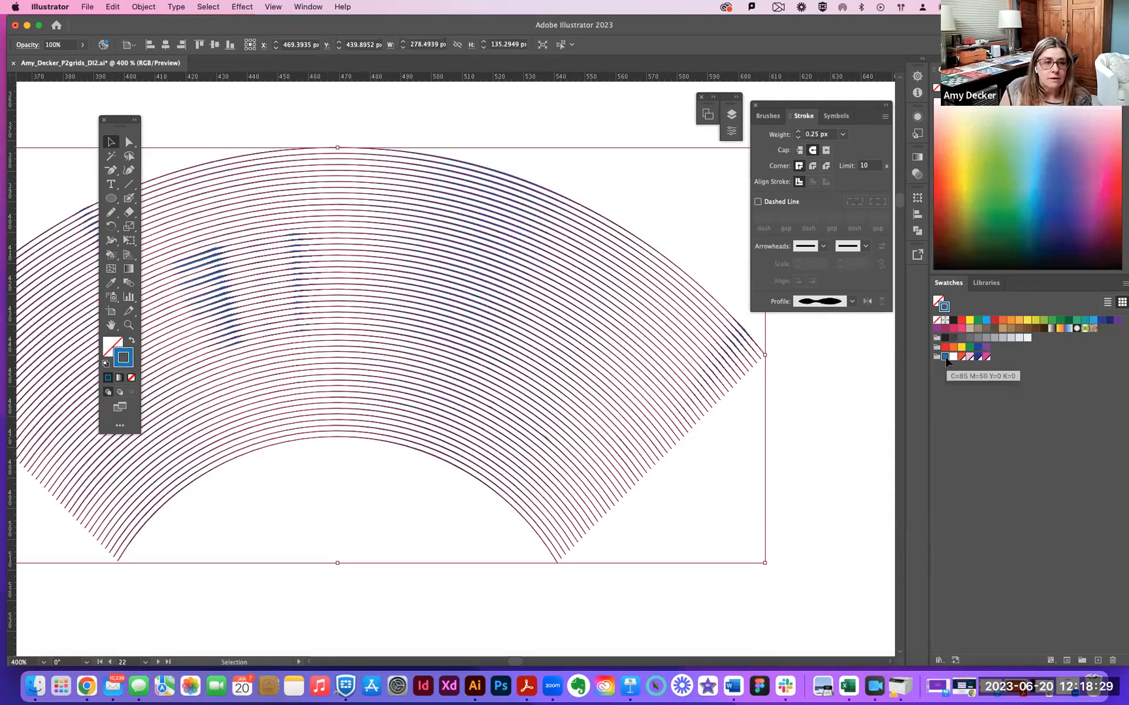
pyautogui.click(814, 476)
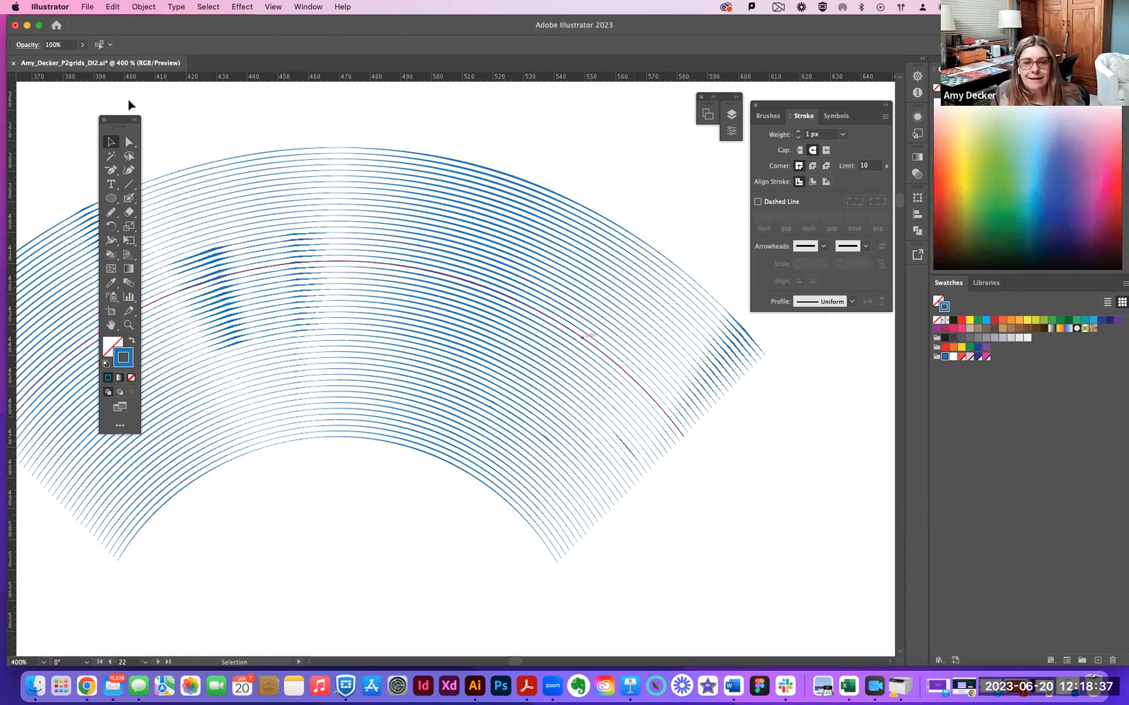
# Apply Width Profile 1 to the strokes of all the blue arcs, and deselect them.
pyautogui.moveTo(43, 119); pyautogui.dragTo(824, 614)
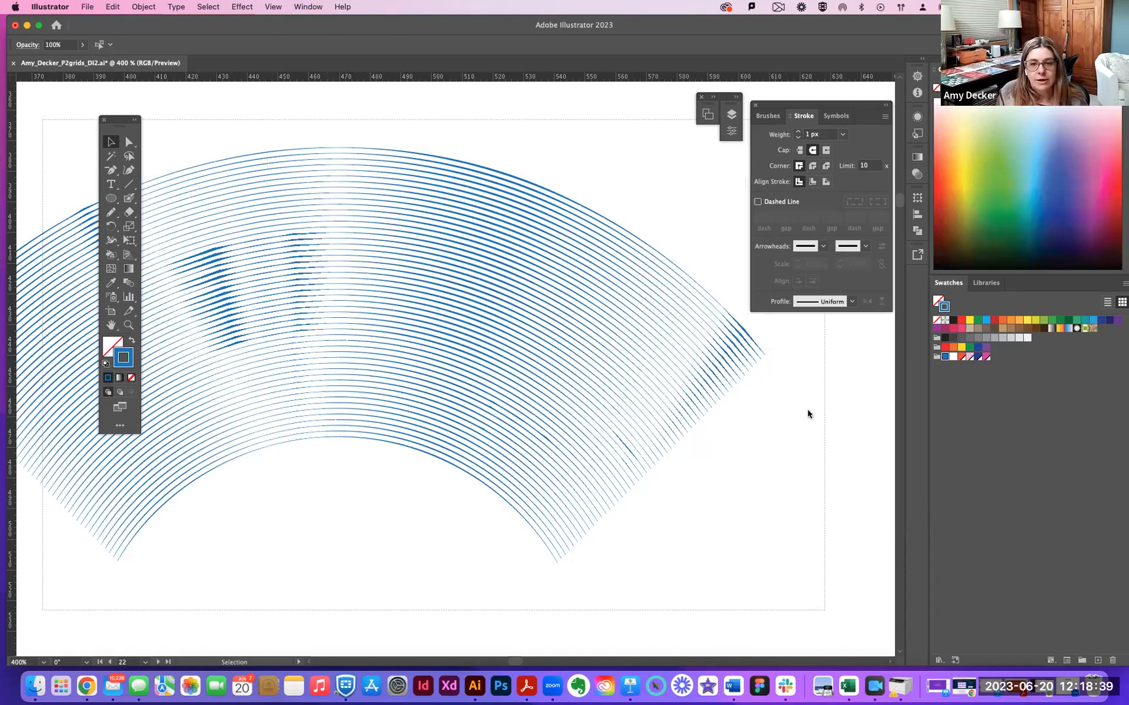
pyautogui.click(850, 302)
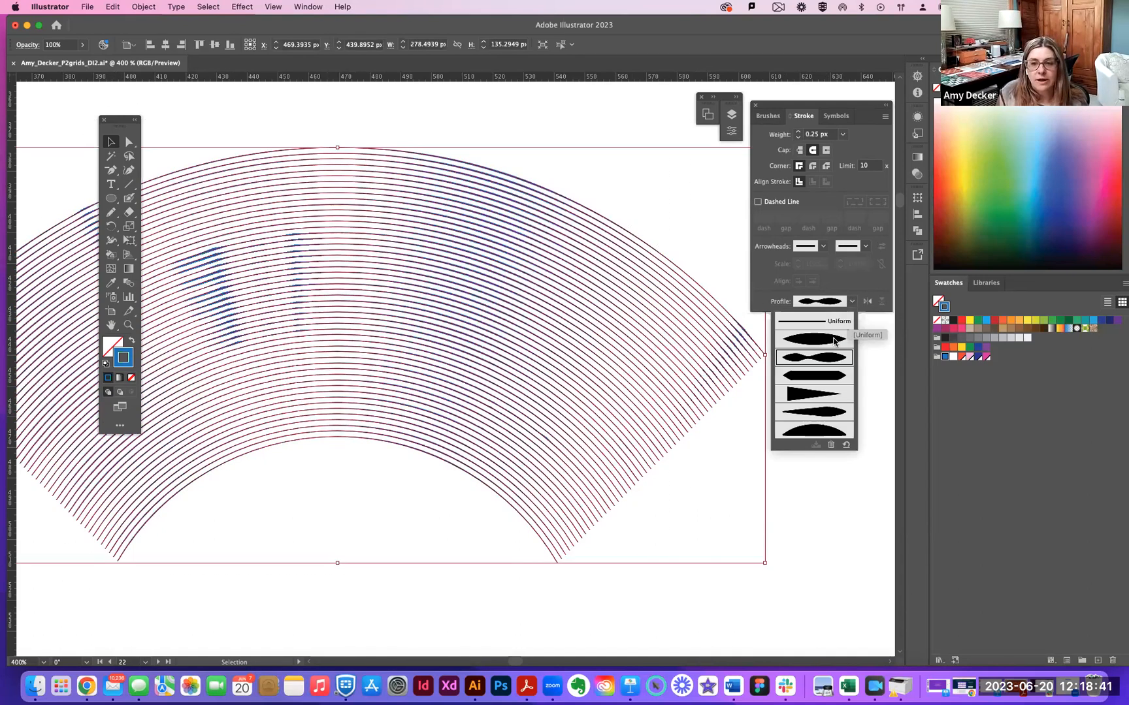
pyautogui.click(673, 230)
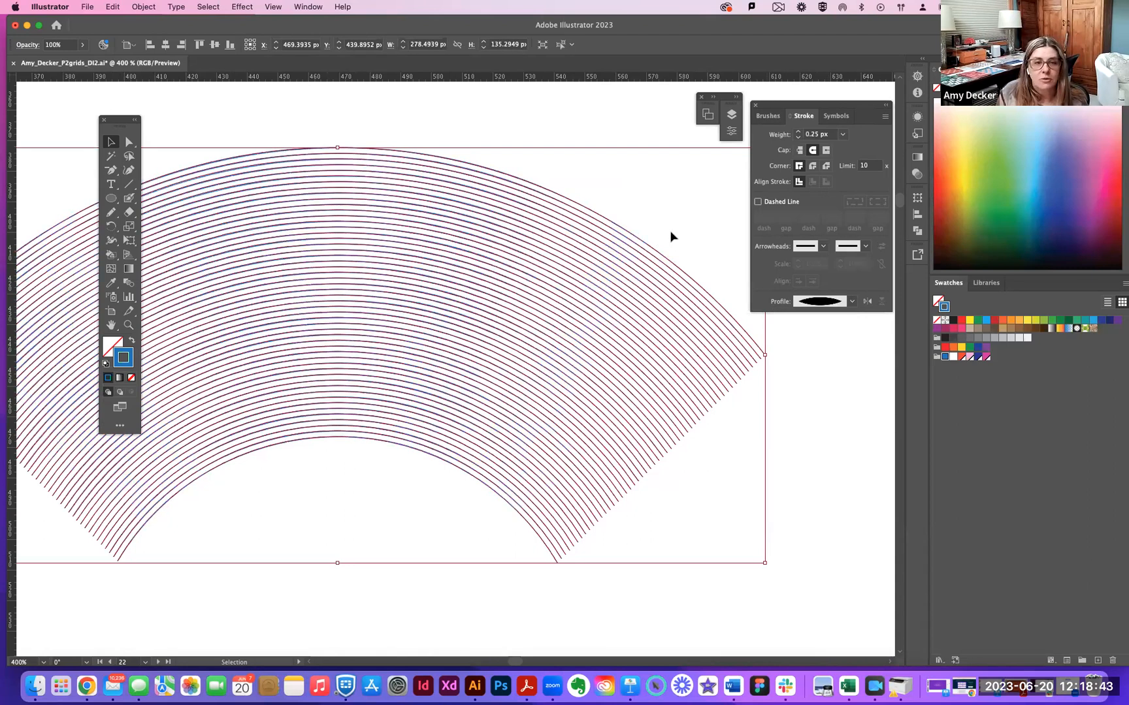
pyautogui.click(643, 232)
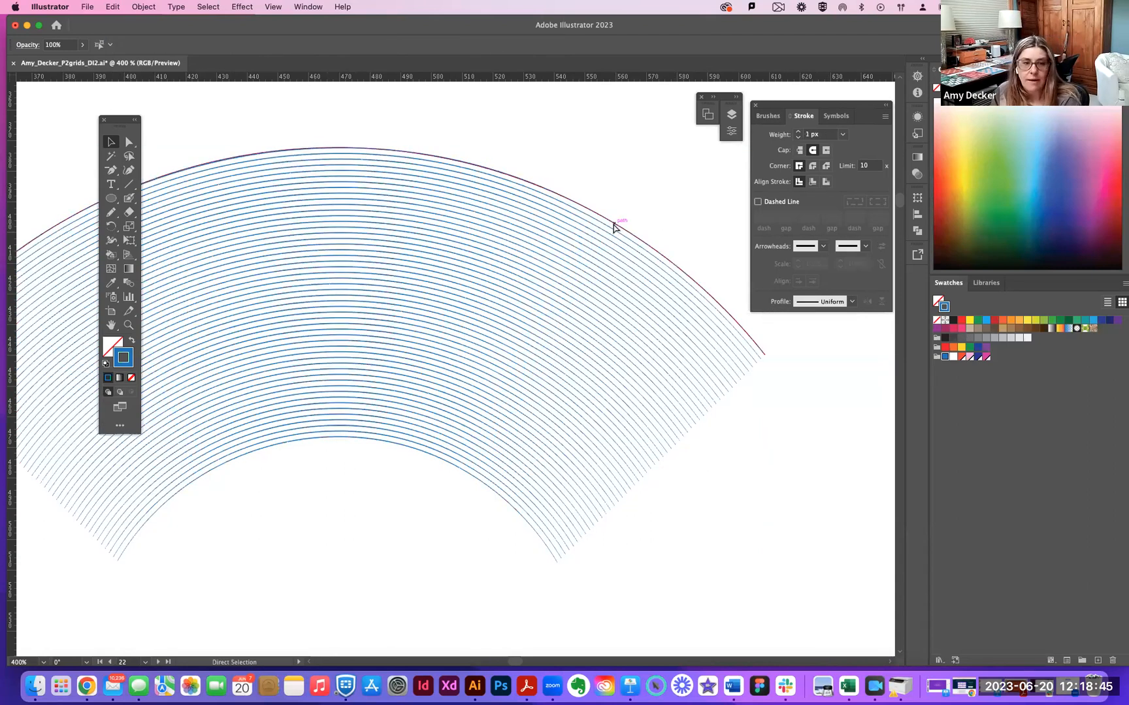
# Examine how the tapered blue arc lines look both close up and at a smaller scale.
pyautogui.press('super+minus')
pyautogui.press('super+minus')
pyautogui.press('super+minus')
pyautogui.moveTo(638, 279); pyautogui.dragTo(663, 313)
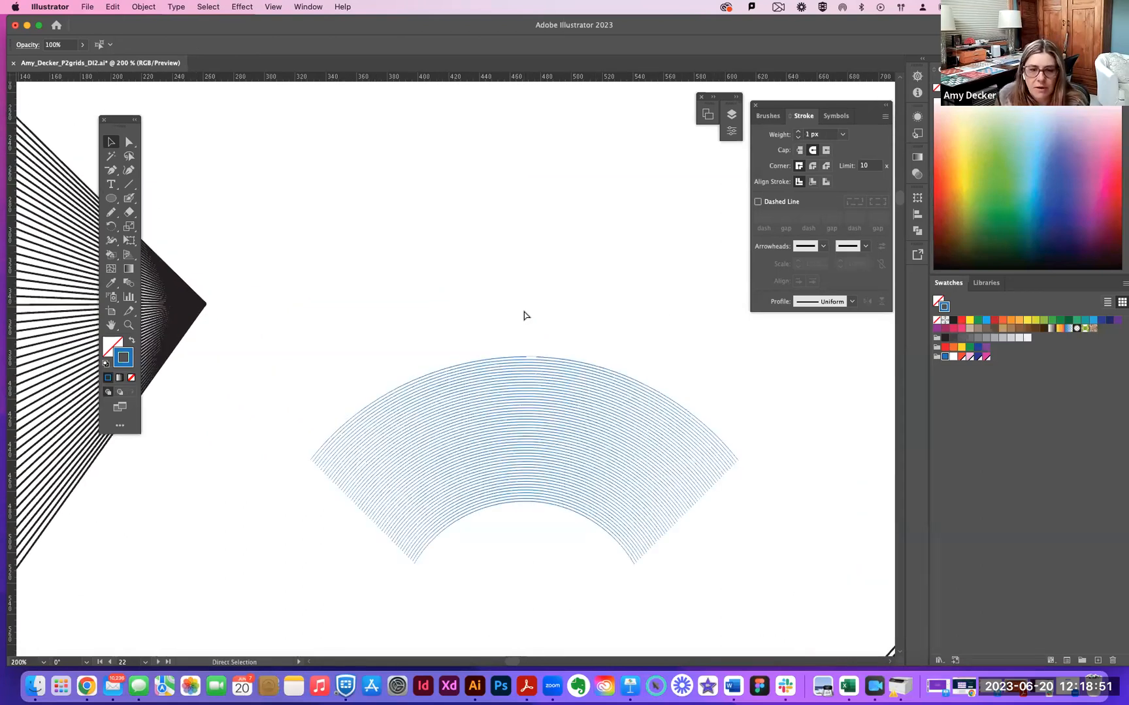
pyautogui.press('super+equal')
pyautogui.press('super+equal')
pyautogui.scroll(-5, 517, 177)
pyautogui.hscroll(3, 517, 177)
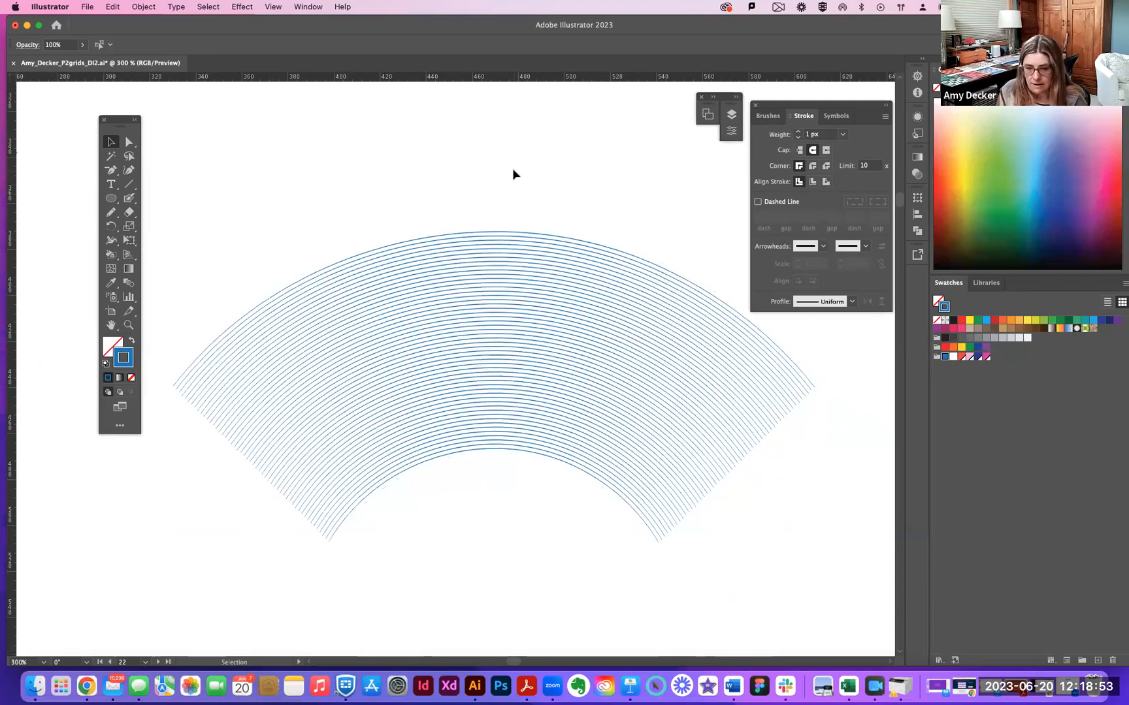
pyautogui.press('super+equal')
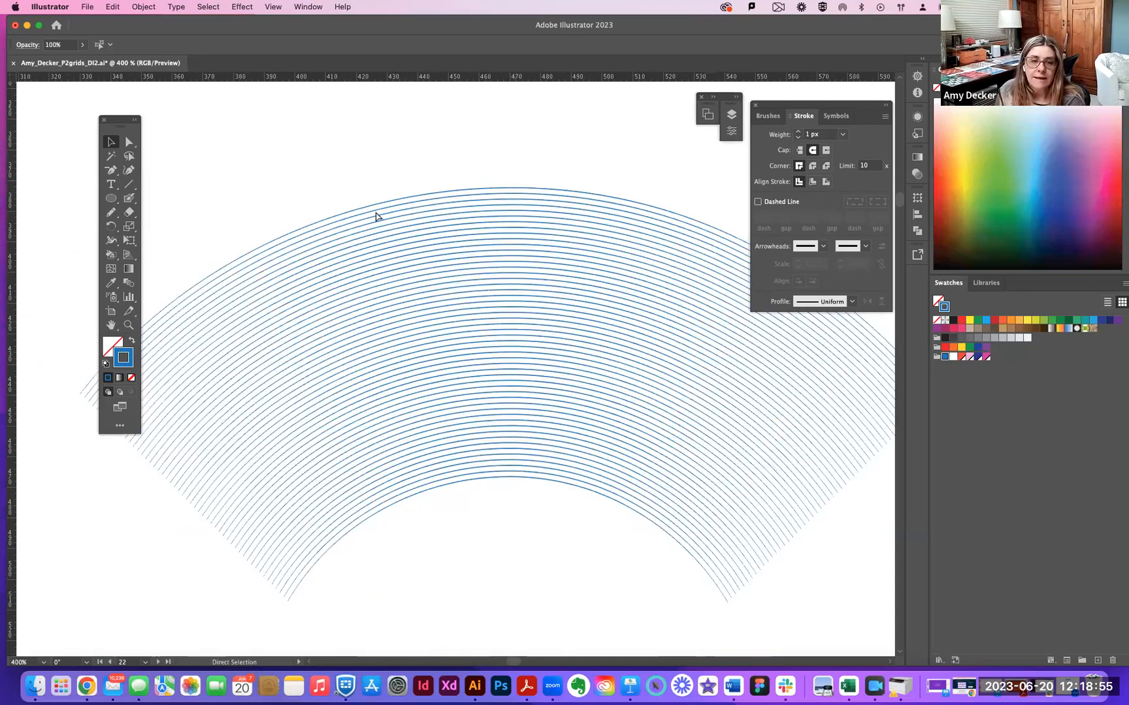
pyautogui.press('super+minus')
pyautogui.press('super+minus')
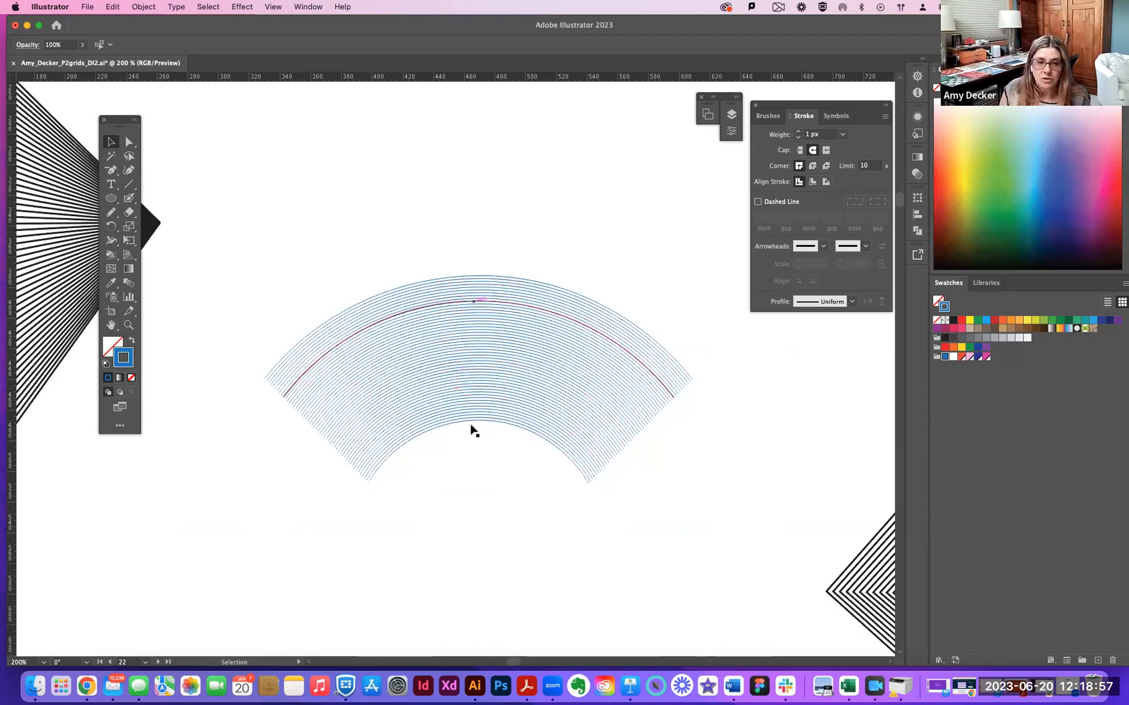
# Move the whole set of blue arcs about 20 px right and 61 px up on the artboard.
pyautogui.moveTo(487, 381); pyautogui.dragTo(715, 524)
pyautogui.press('v')
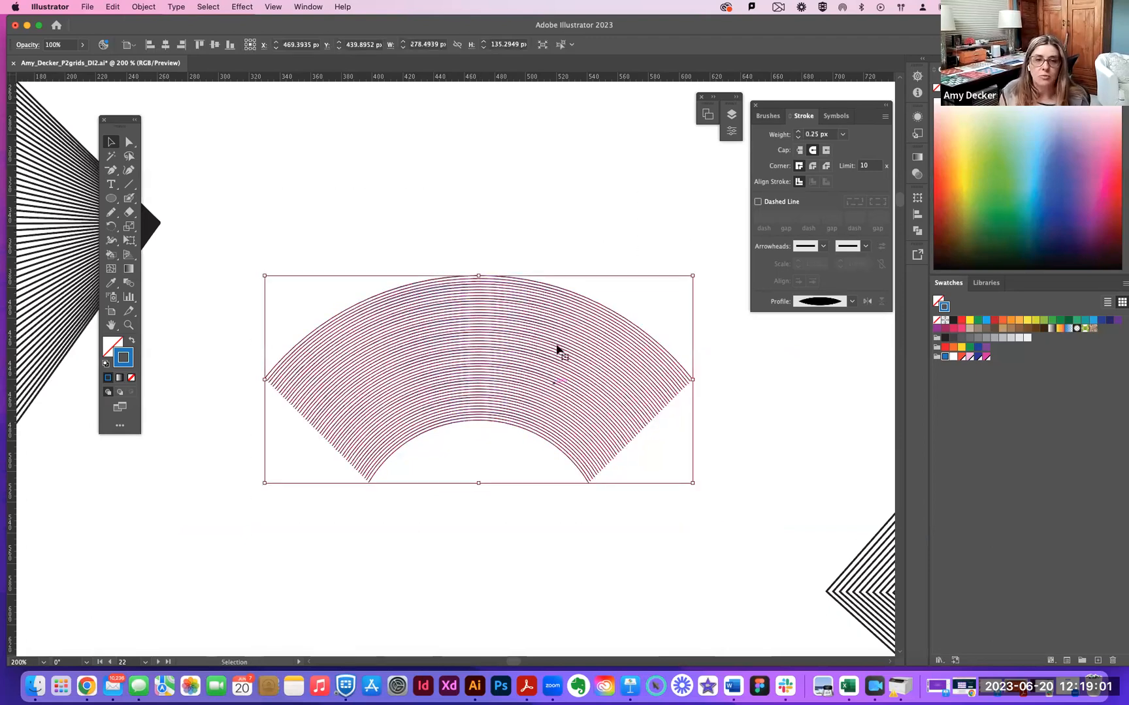
pyautogui.moveTo(479, 349); pyautogui.dragTo(508, 259)
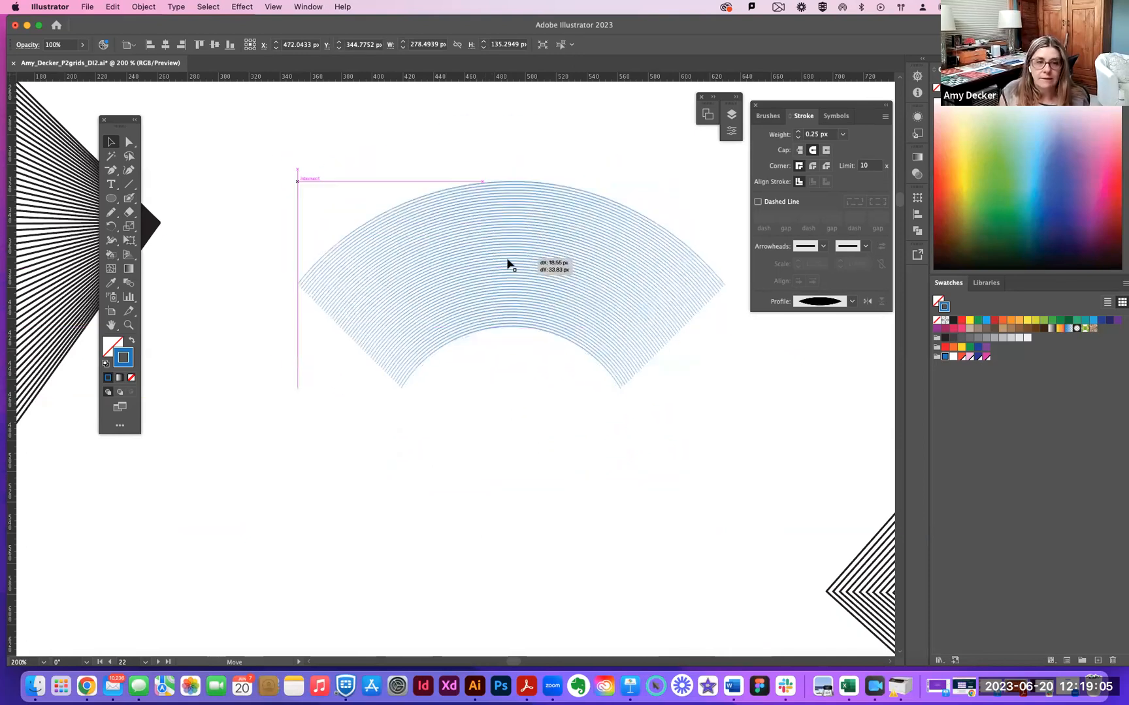
# Expand the black fan blend into separate lines, and colour their strokes with the red swatch.
pyautogui.press('space')
pyautogui.moveTo(545, 386); pyautogui.dragTo(581, 406)
pyautogui.moveTo(281, 111); pyautogui.dragTo(593, 304)
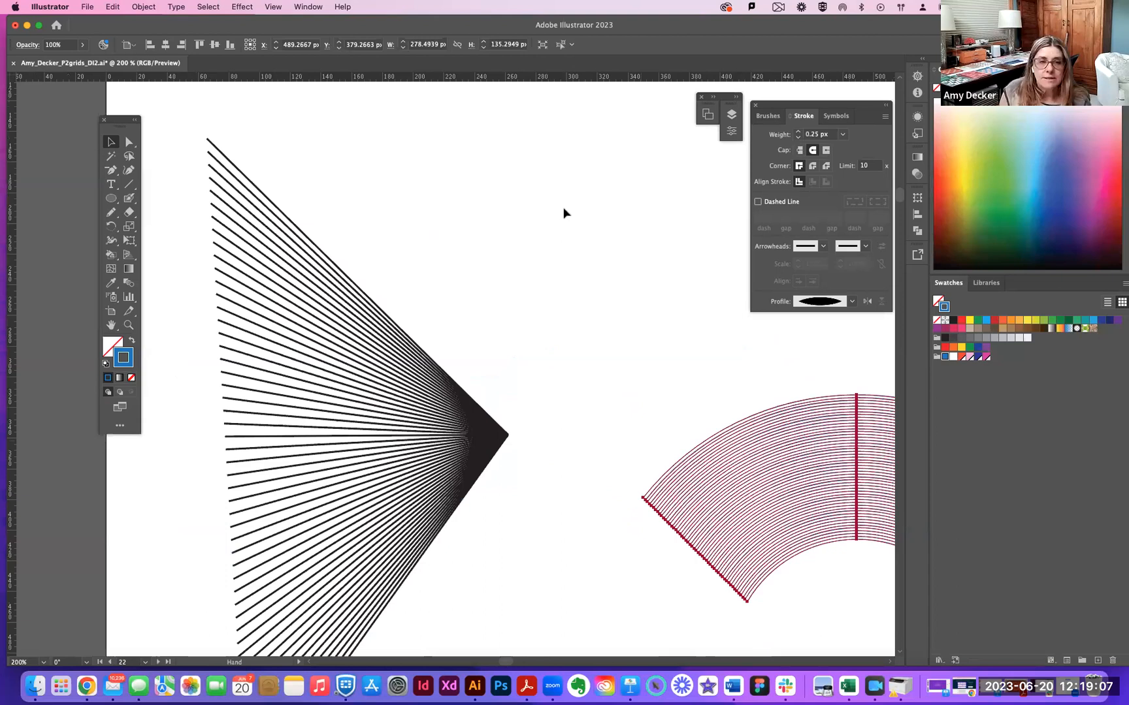
pyautogui.click(412, 548)
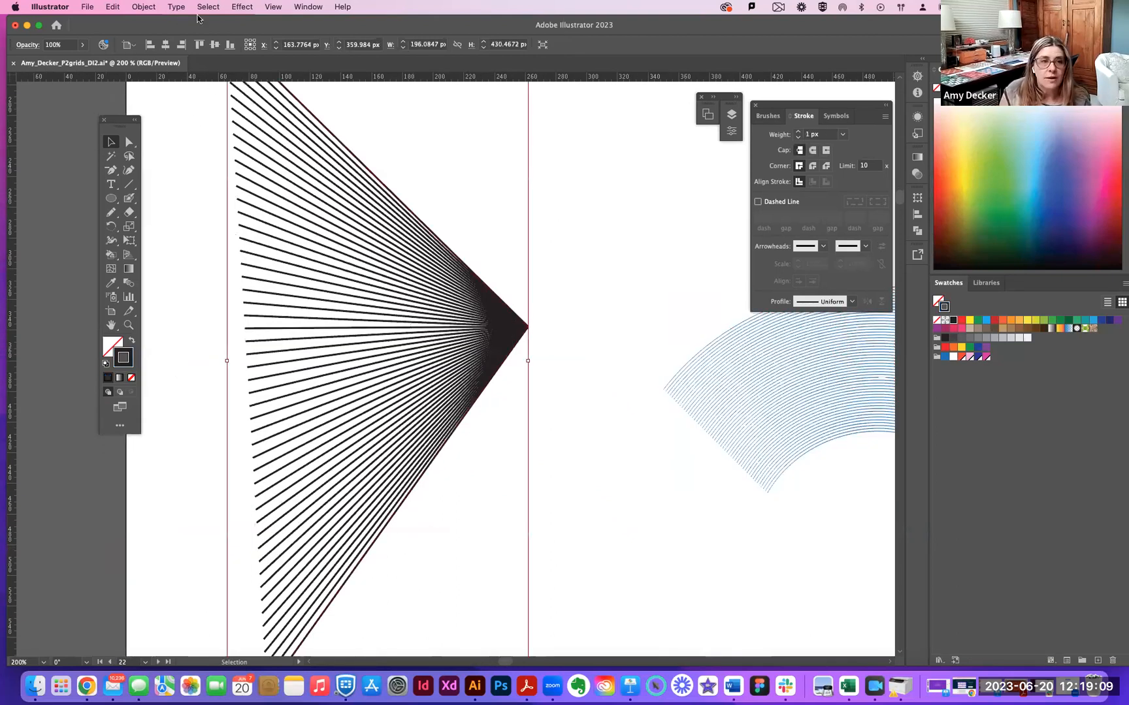
pyautogui.click(140, 7)
pyautogui.moveTo(215, 380)
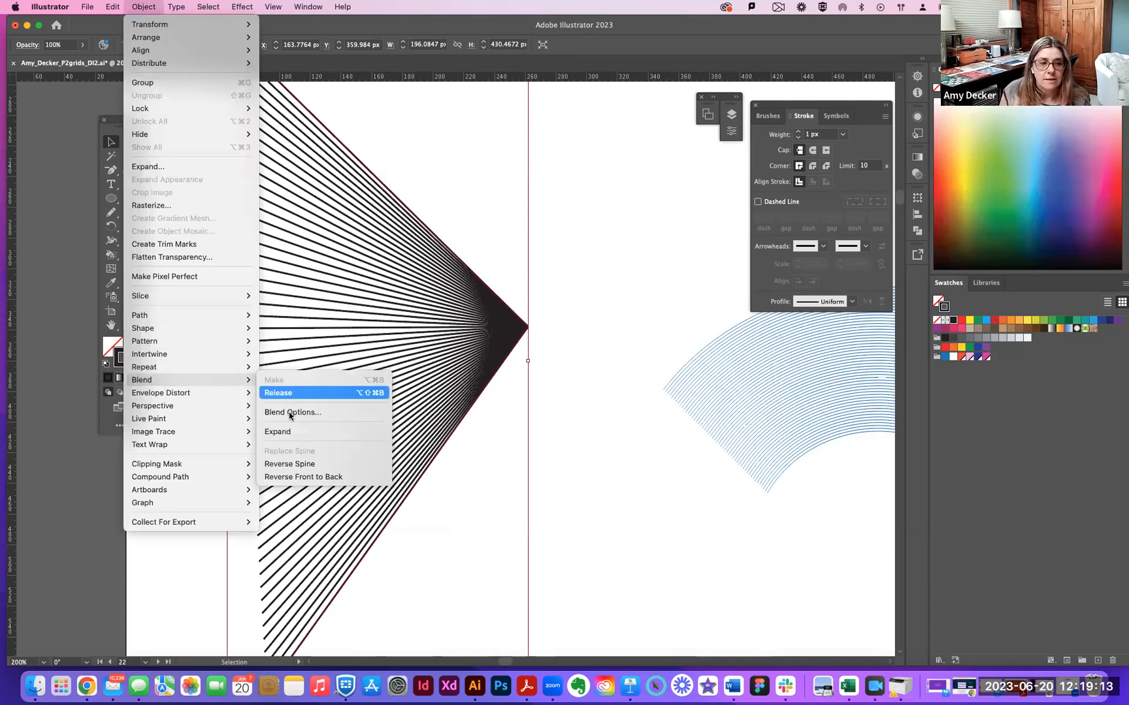
pyautogui.click(287, 436)
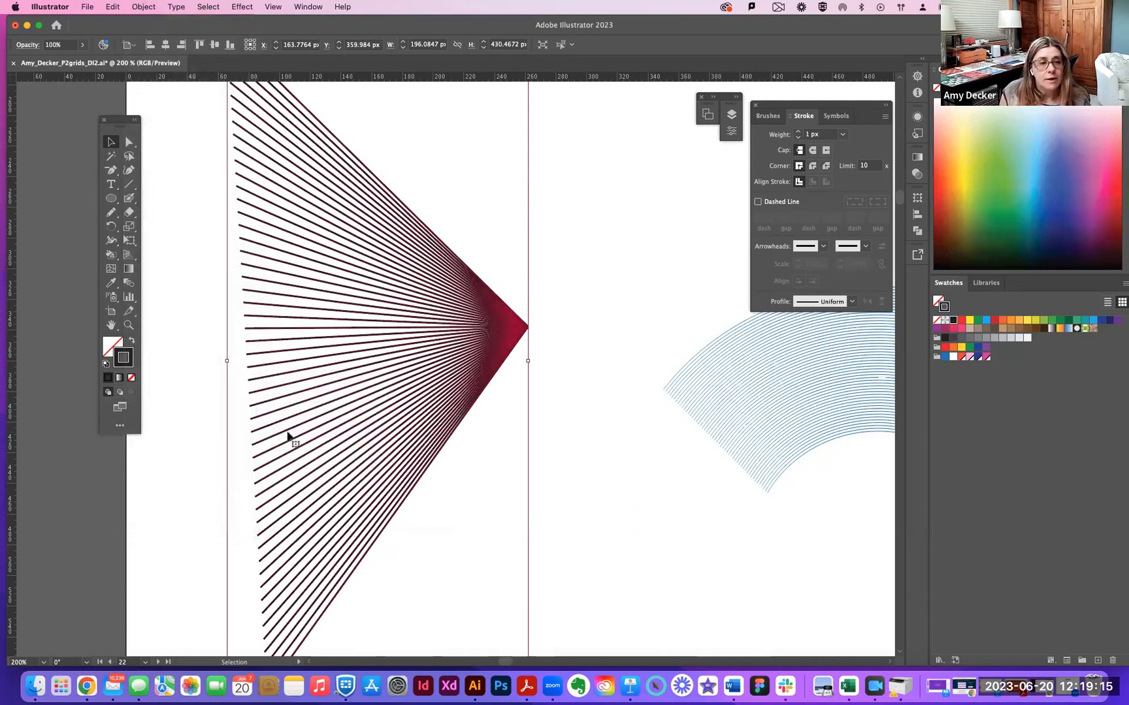
pyautogui.click(944, 348)
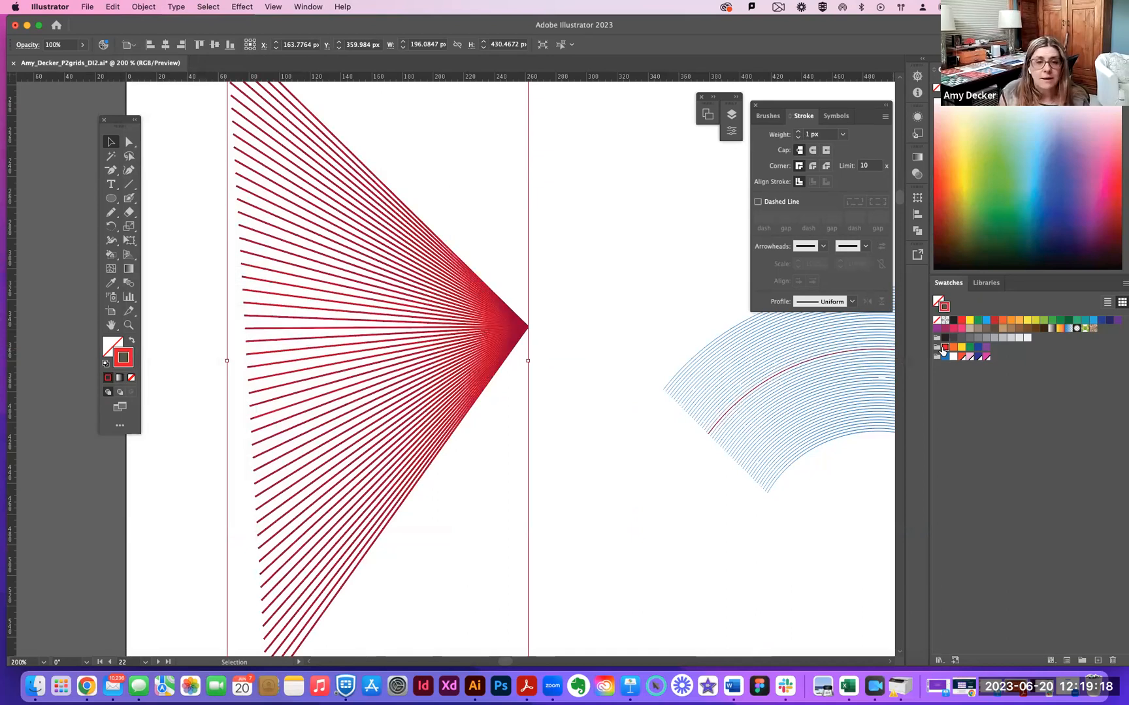
# Try Arrow 1 and Arrow 39 as start arrowheads on the red fan lines, and remove the arrowheads again.
pyautogui.click(824, 248)
pyautogui.click(738, 285)
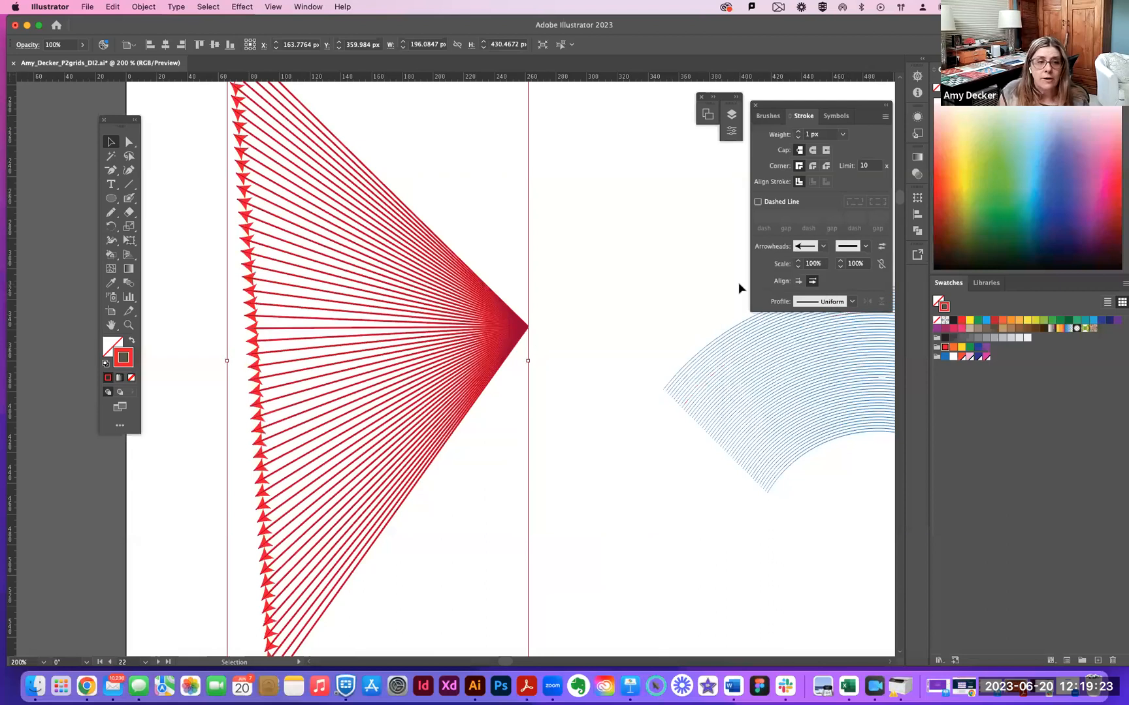
pyautogui.click(825, 247)
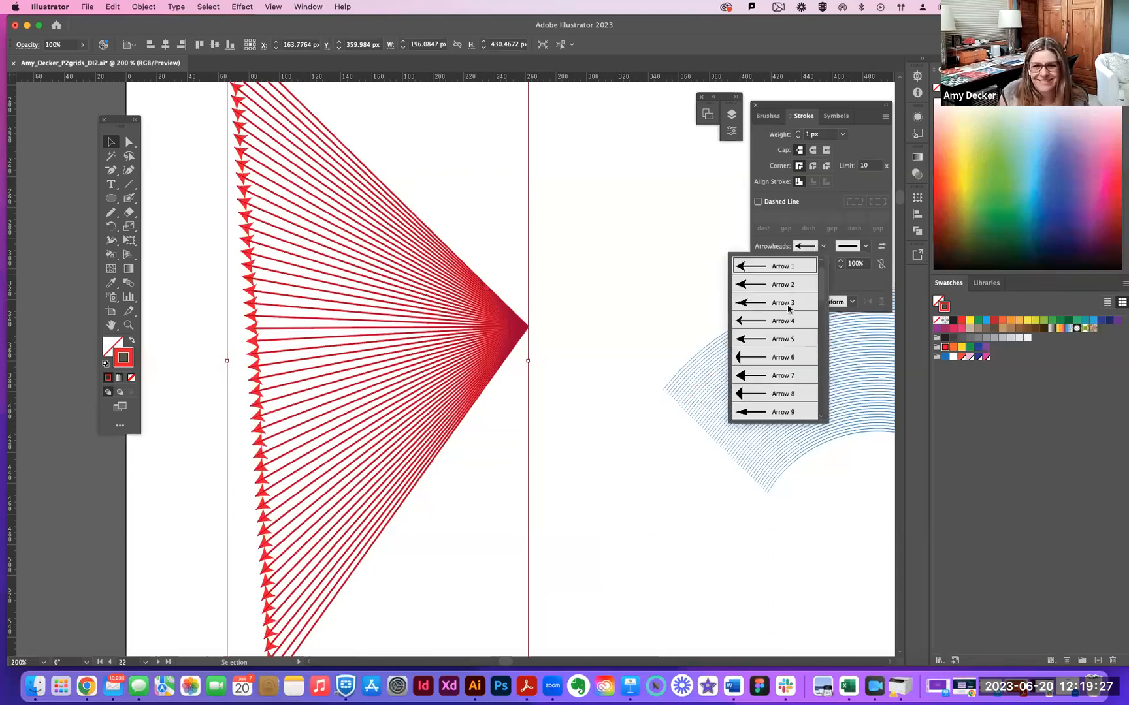
pyautogui.scroll(-10, 788, 309)
pyautogui.click(745, 413)
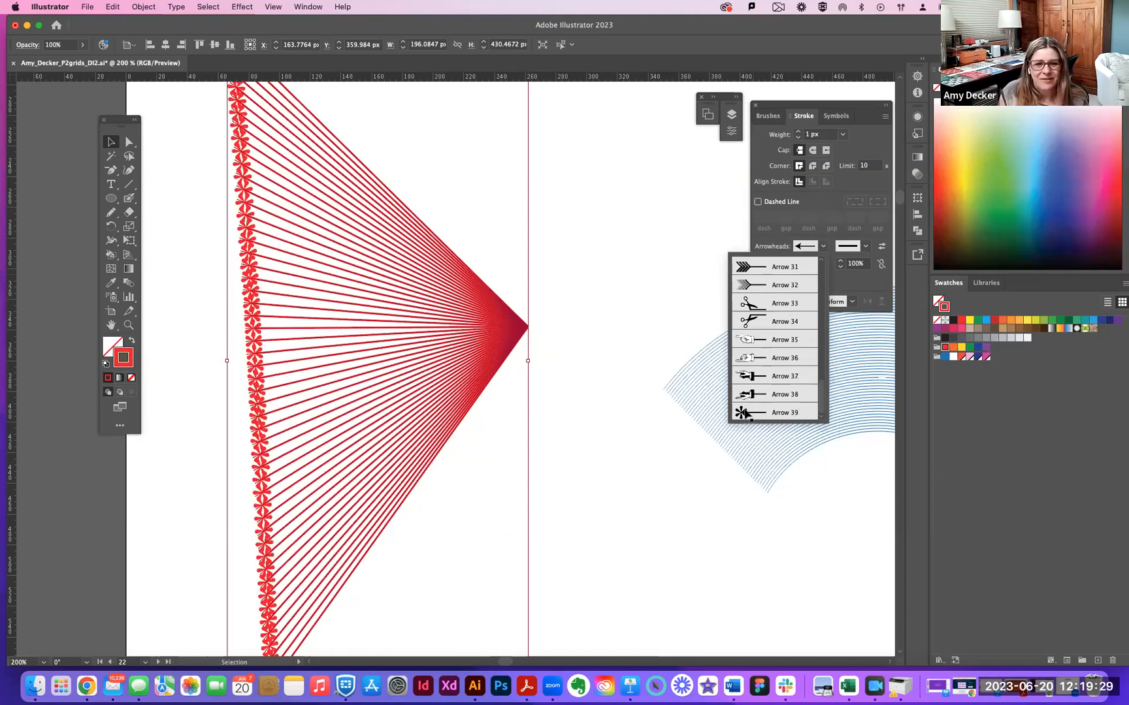
pyautogui.click(823, 247)
pyautogui.scroll(10, 777, 281)
pyautogui.click(789, 266)
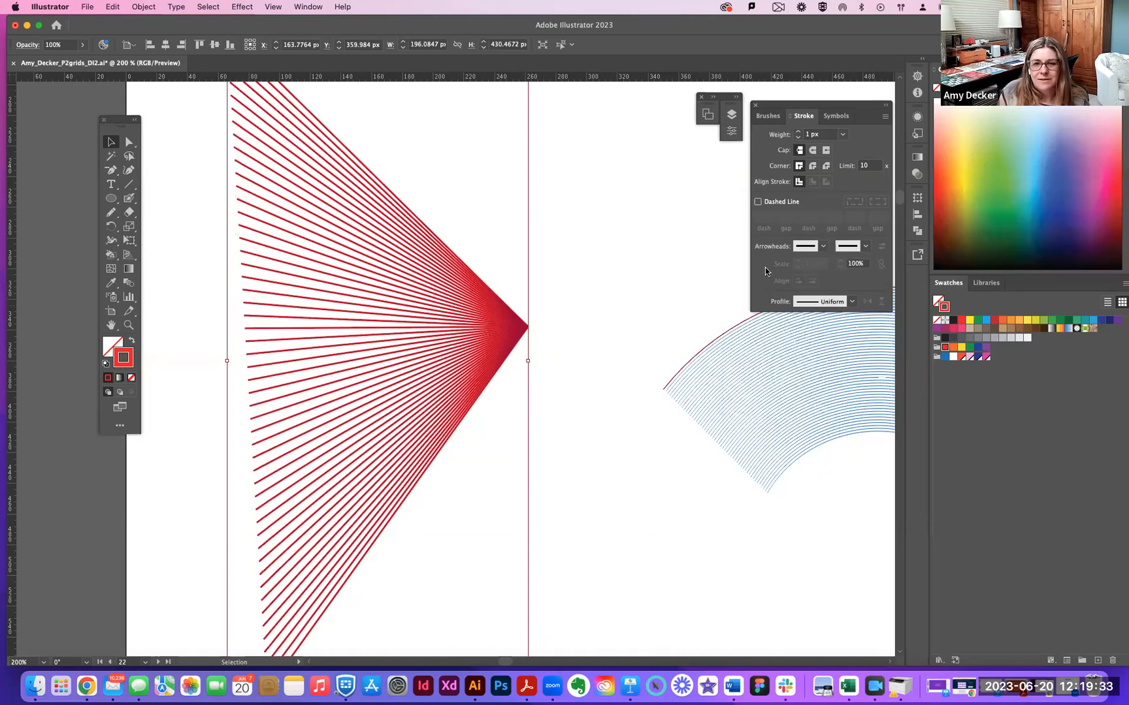
# Apply Width Profile 2 to the strokes of the red fan lines.
pyautogui.click(853, 302)
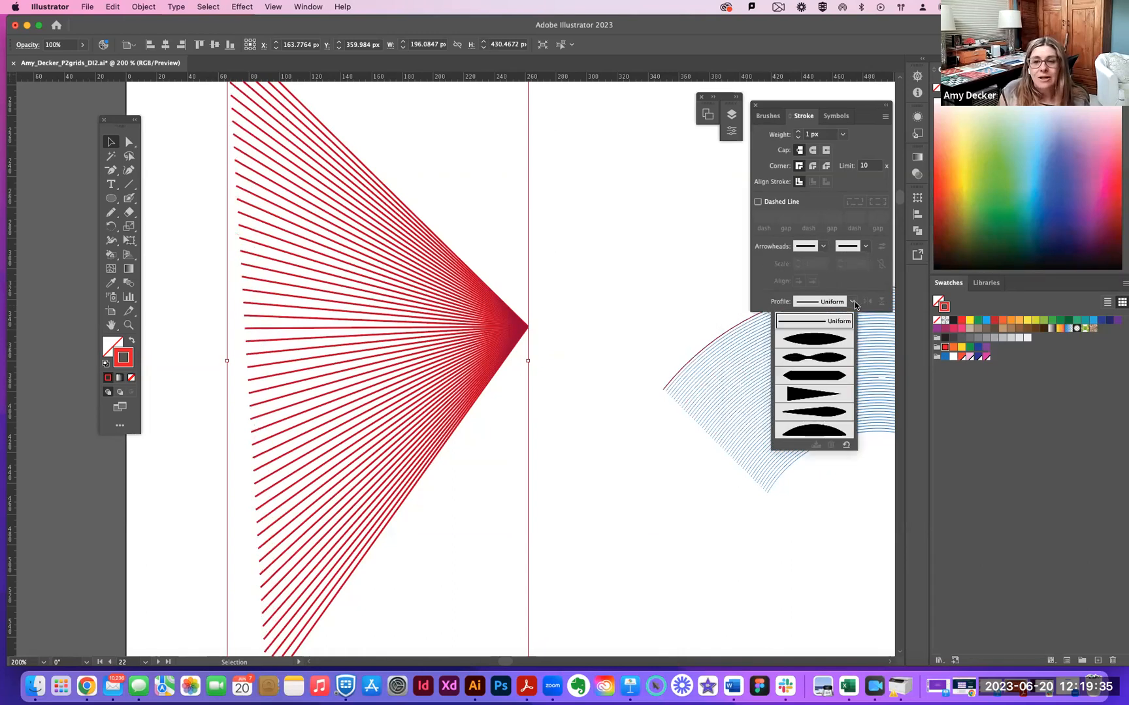
pyautogui.click(819, 359)
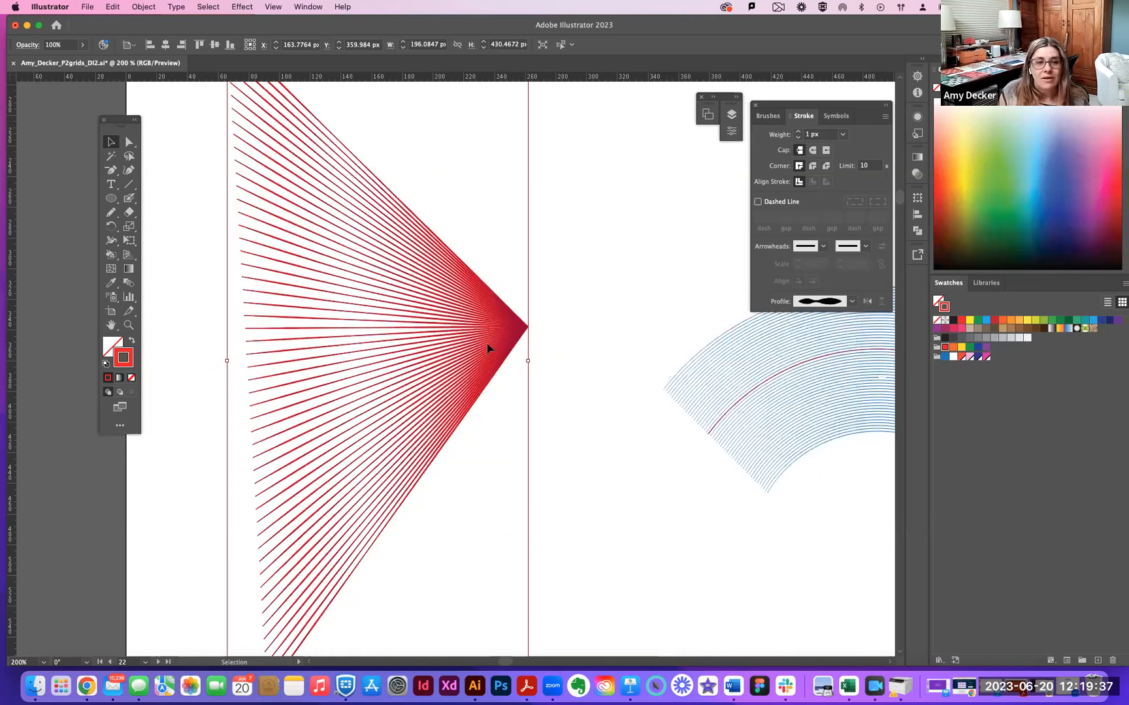
# Try stroke weights between 0.75 px and 7 px on the red fan lines, return the weight to 1 px, and deselect them.
pyautogui.click(798, 138)
pyautogui.click(798, 131)
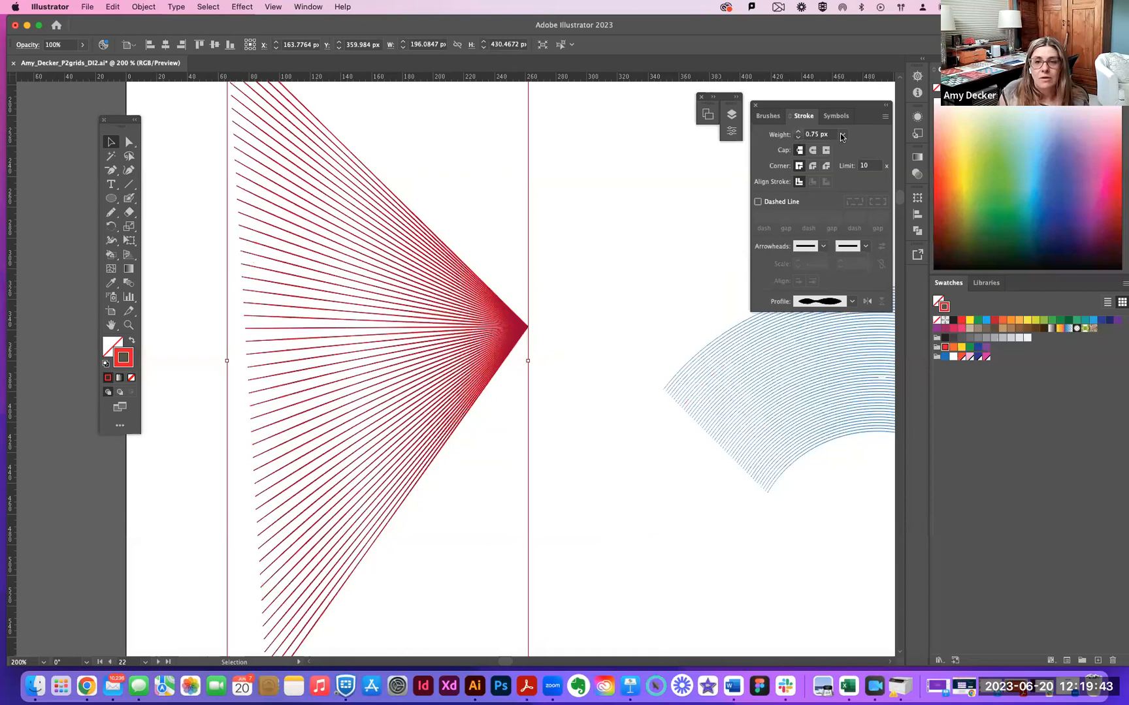
pyautogui.click(799, 132)
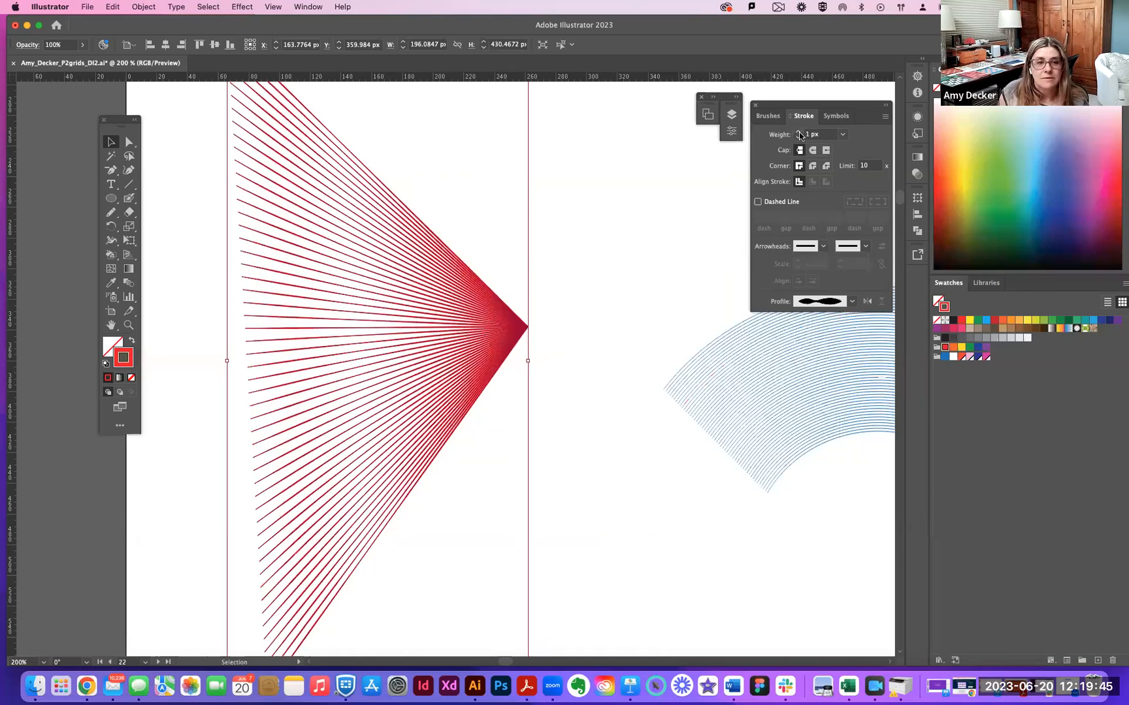
pyautogui.click(800, 132)
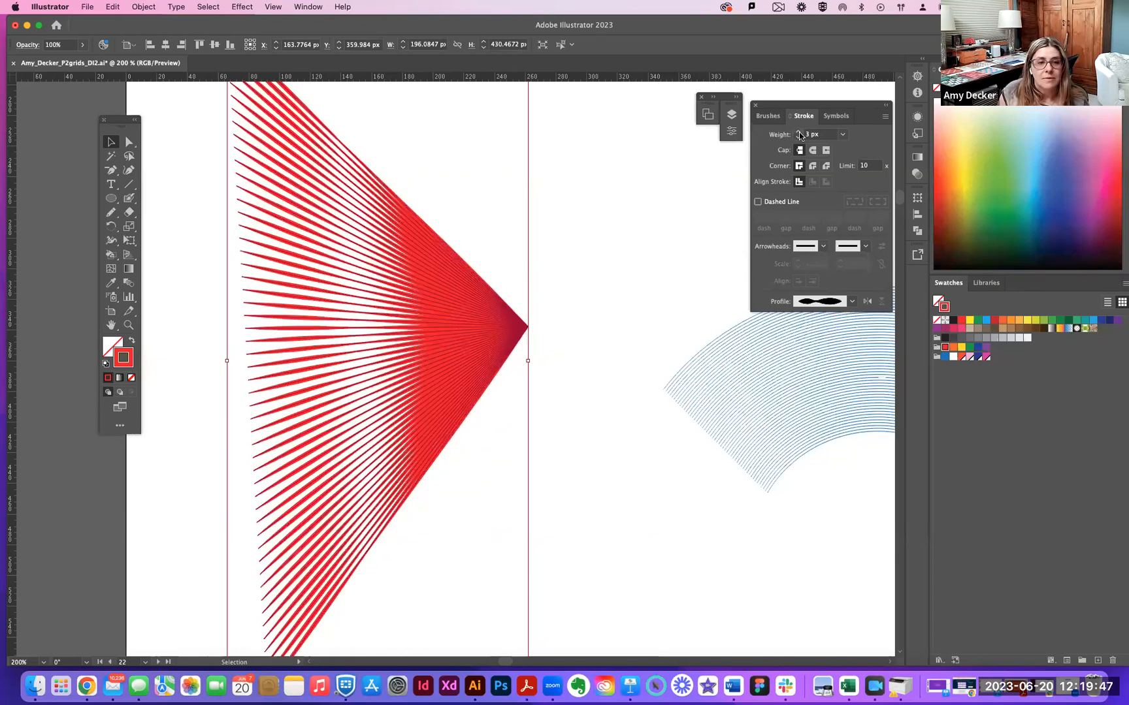
pyautogui.click(799, 132)
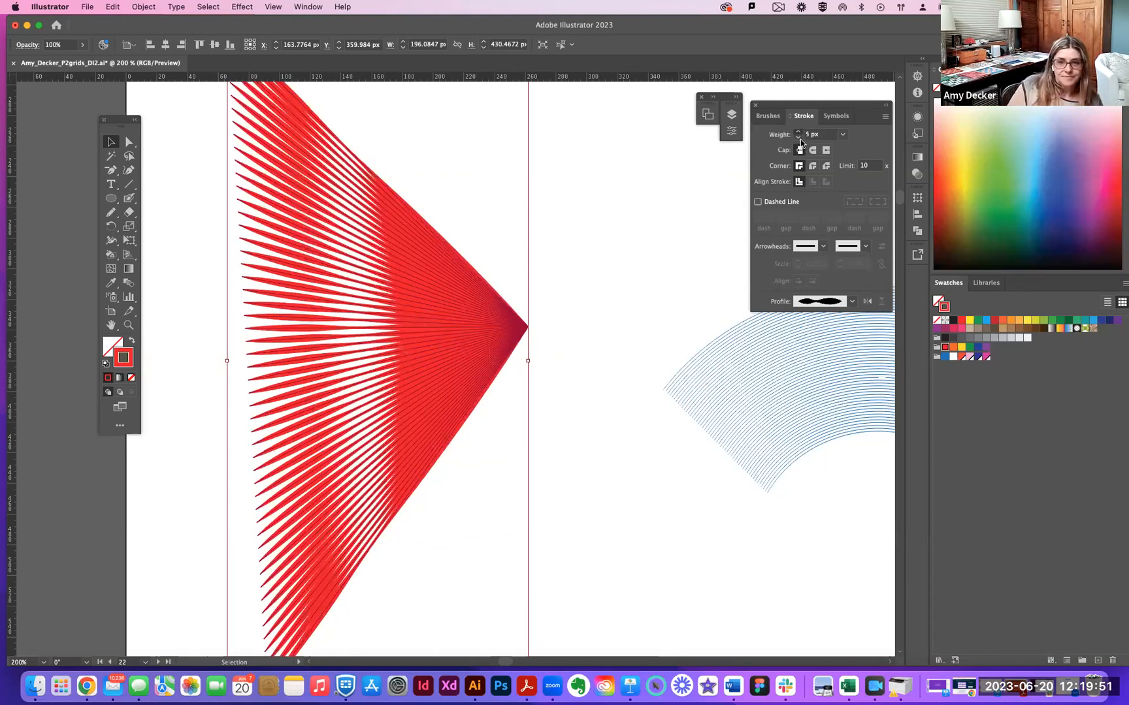
pyautogui.click(799, 133)
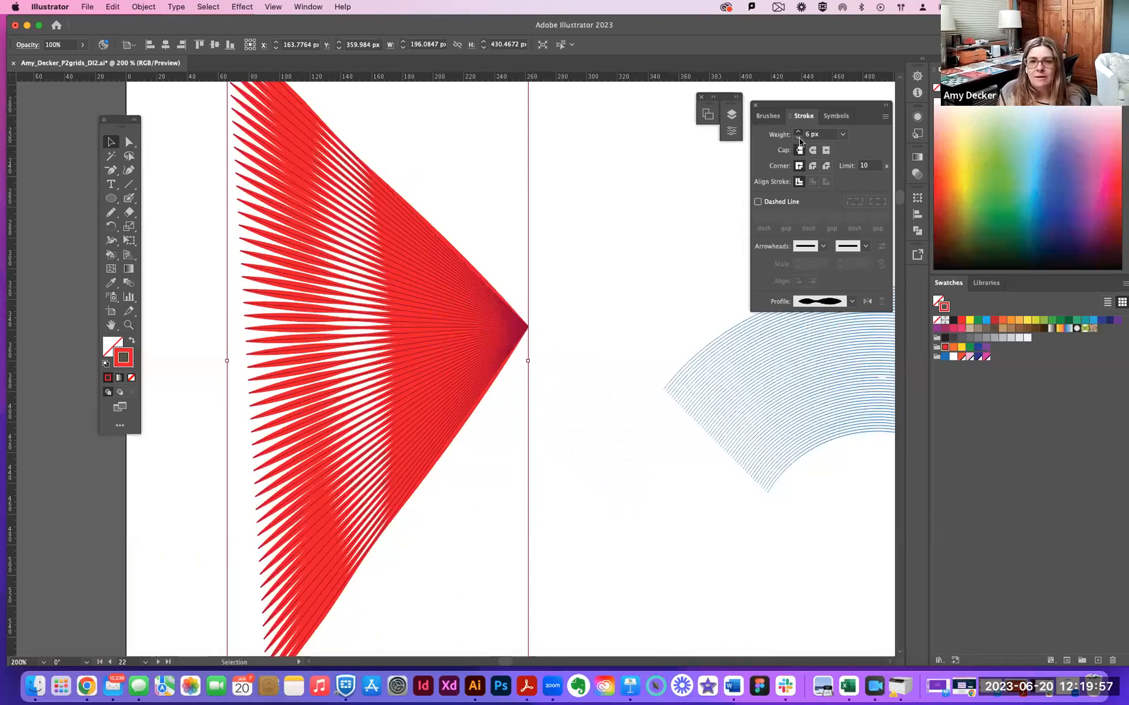
pyautogui.click(798, 133)
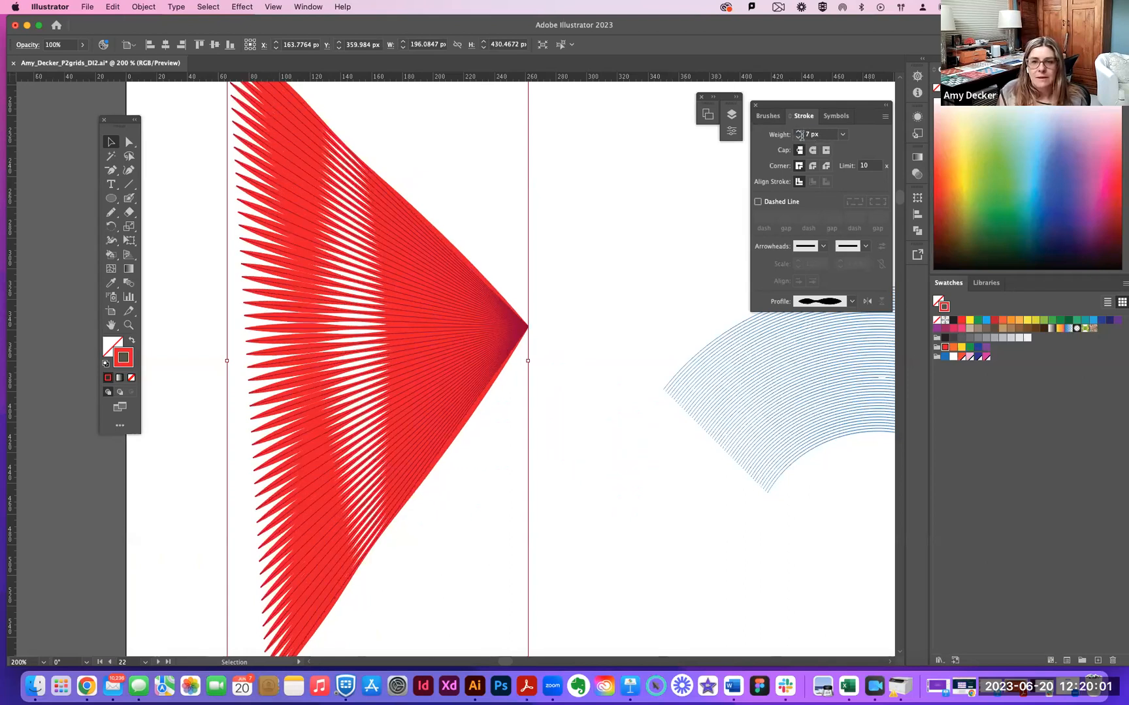
pyautogui.doubleClick(805, 135)
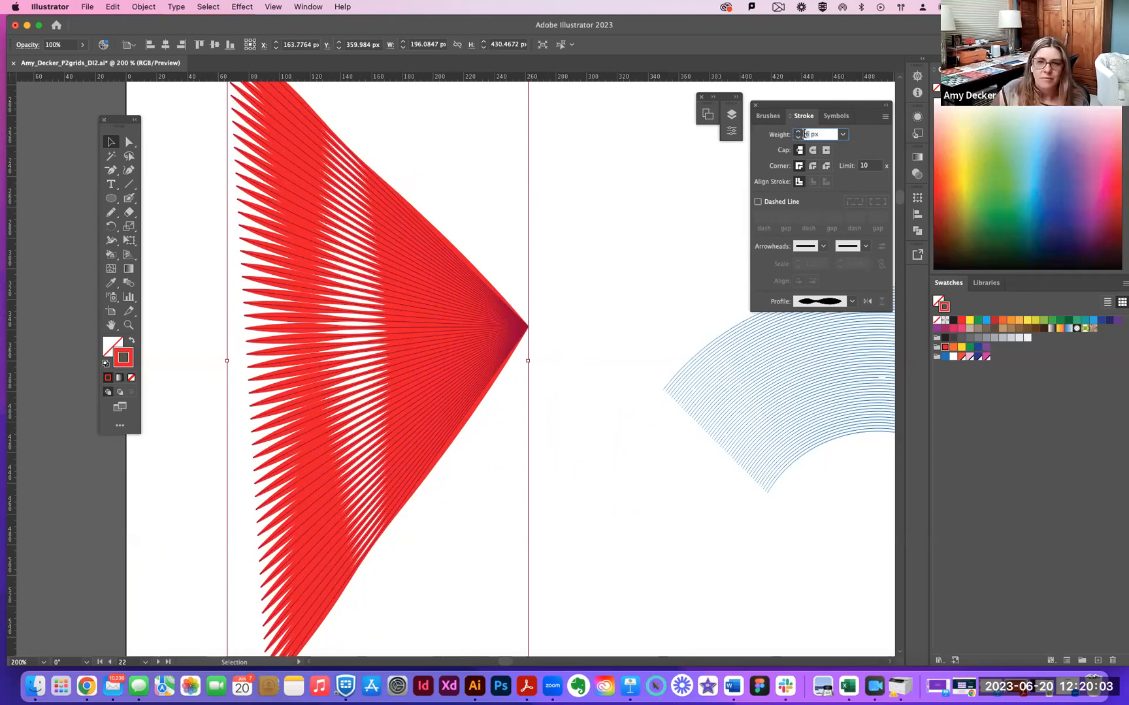
pyautogui.write('1')
pyautogui.press('Return')
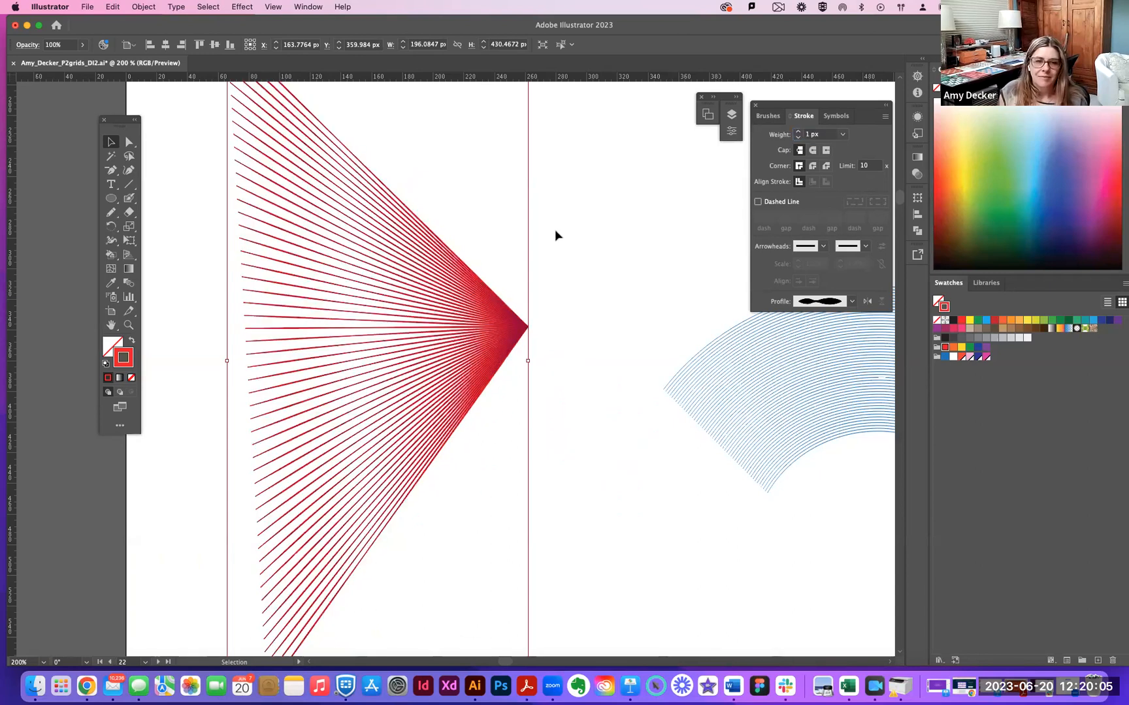
pyautogui.click(554, 238)
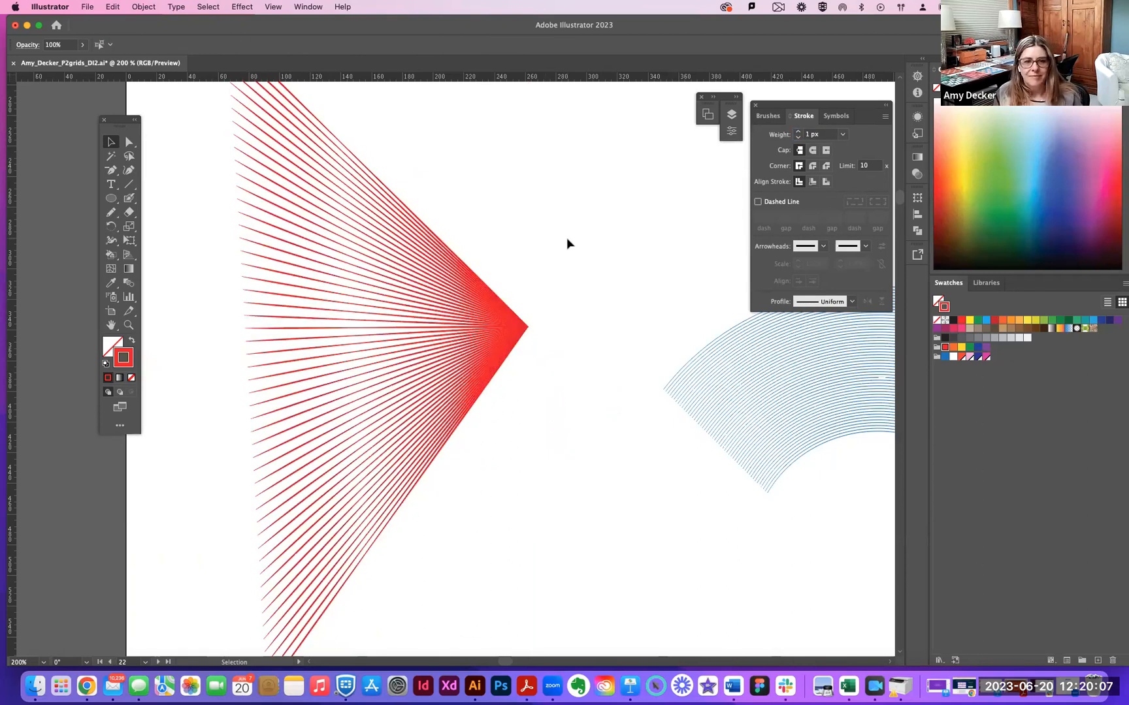
pyautogui.press('super+minus')
pyautogui.press('super+minus')
pyautogui.press('super+minus')
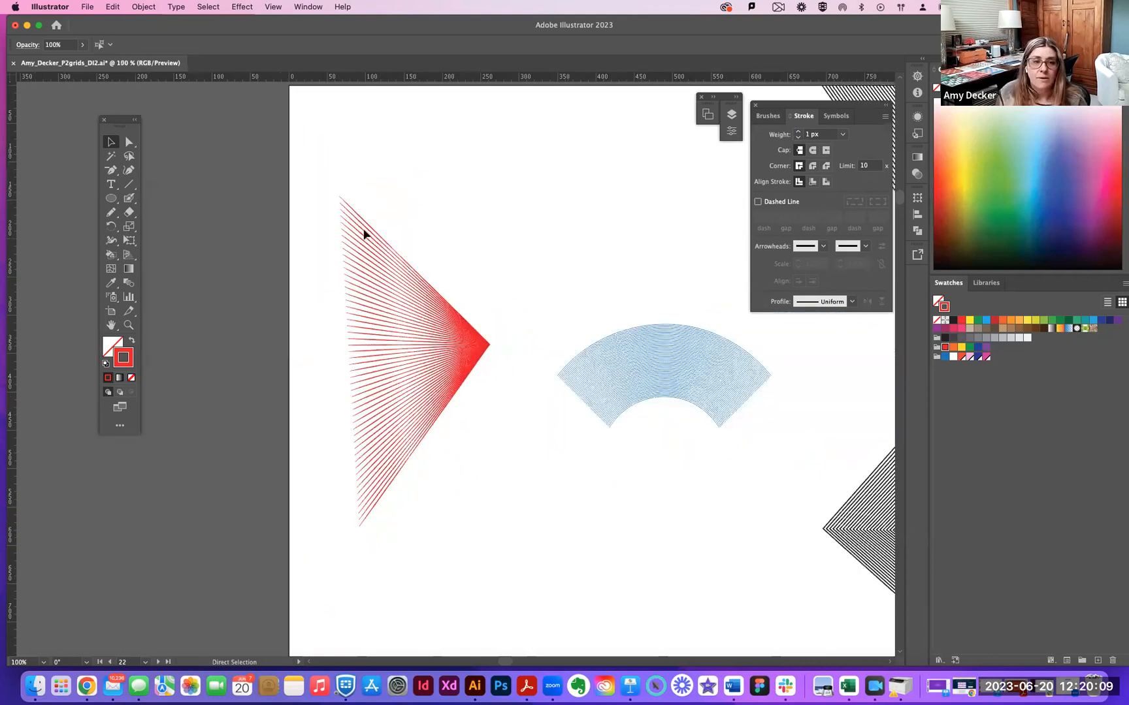
# Expand the black zigzag blend along the artboard's edge into separate lines.
pyautogui.moveTo(493, 463); pyautogui.dragTo(498, 496)
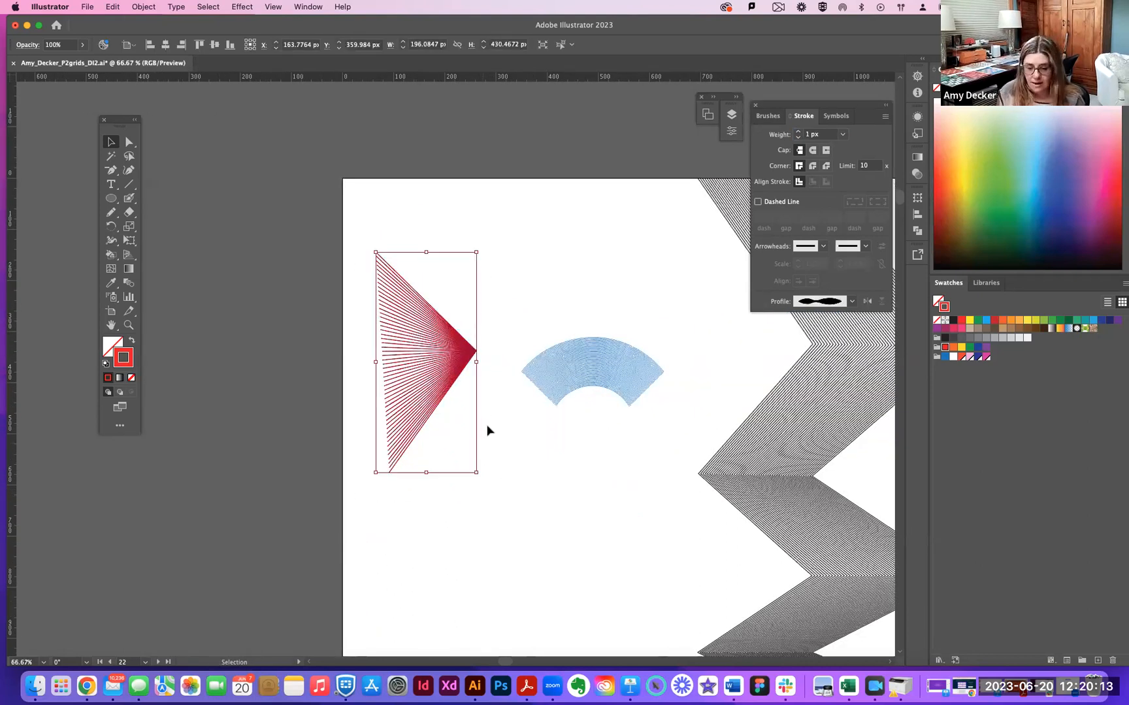
pyautogui.press('super+minus')
pyautogui.press('super+minus')
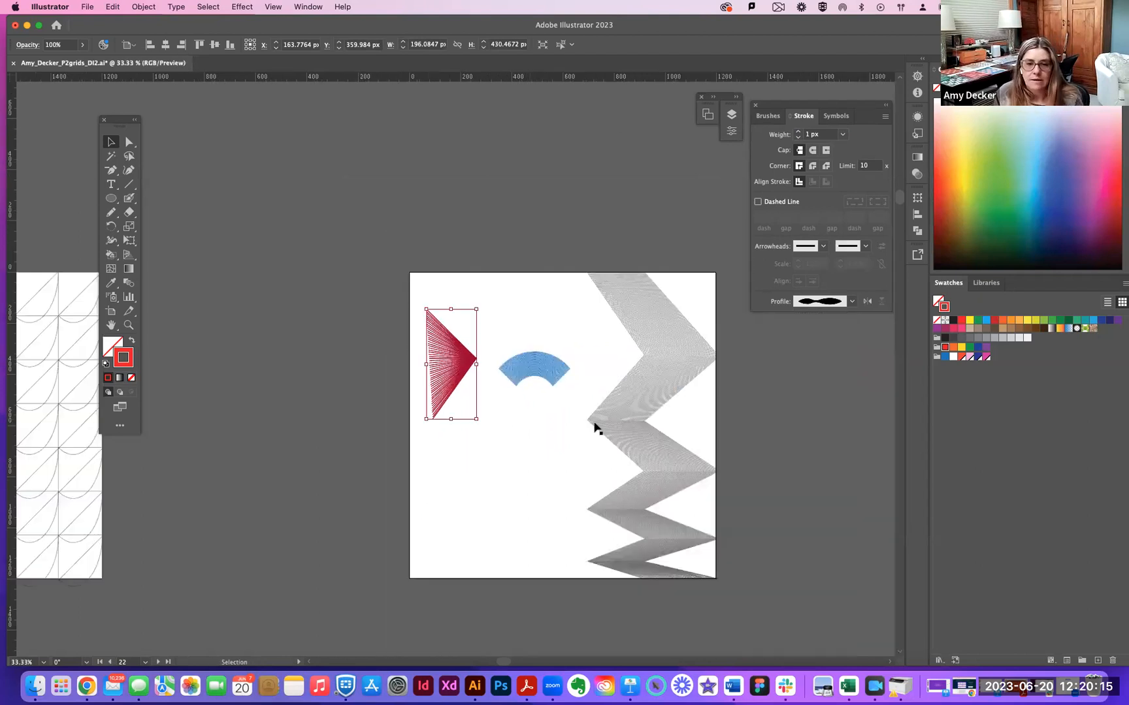
pyautogui.moveTo(599, 259); pyautogui.dragTo(725, 429)
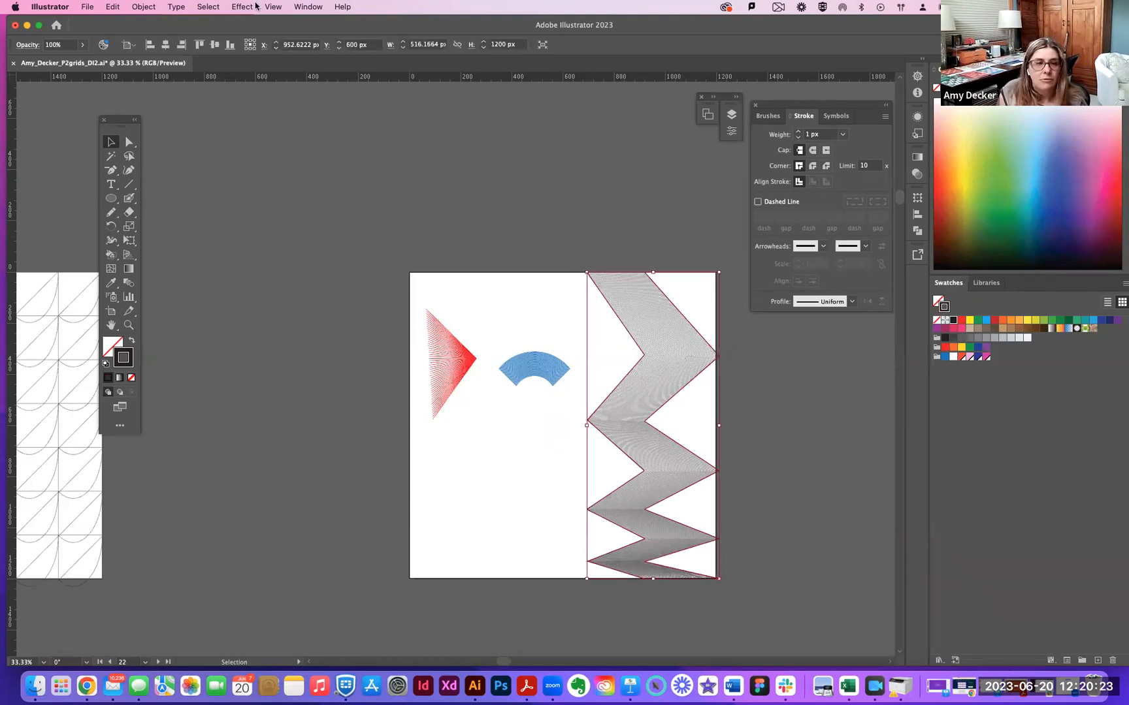
pyautogui.click(143, 6)
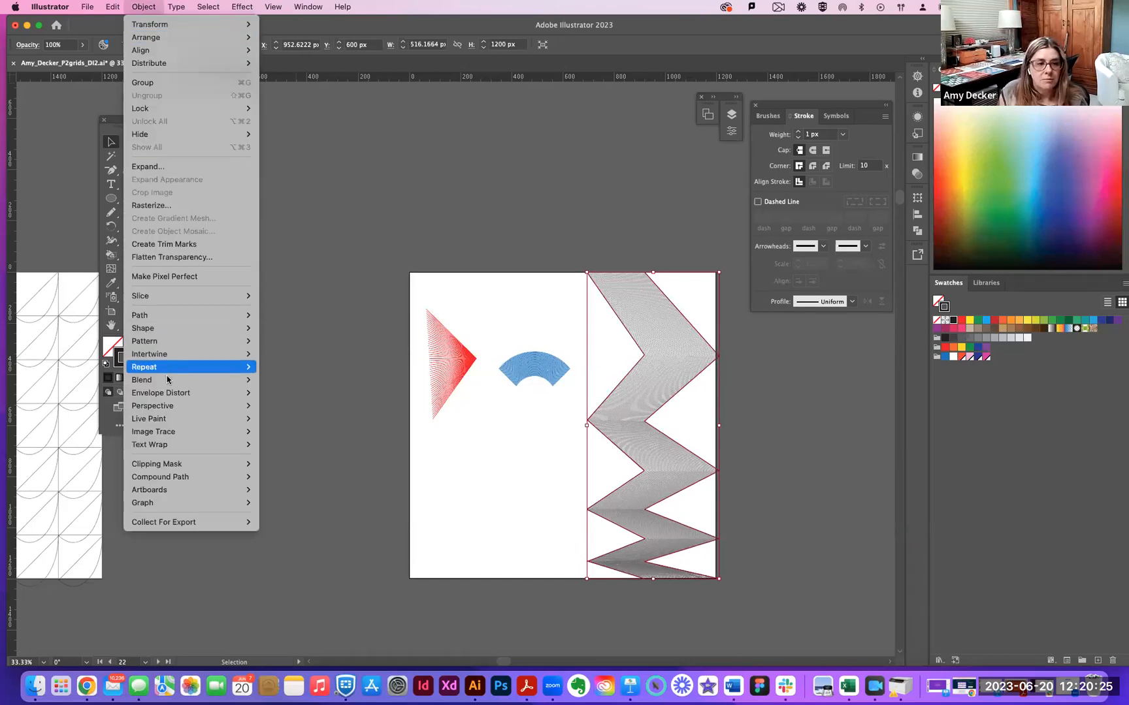
pyautogui.moveTo(195, 379)
pyautogui.click(282, 432)
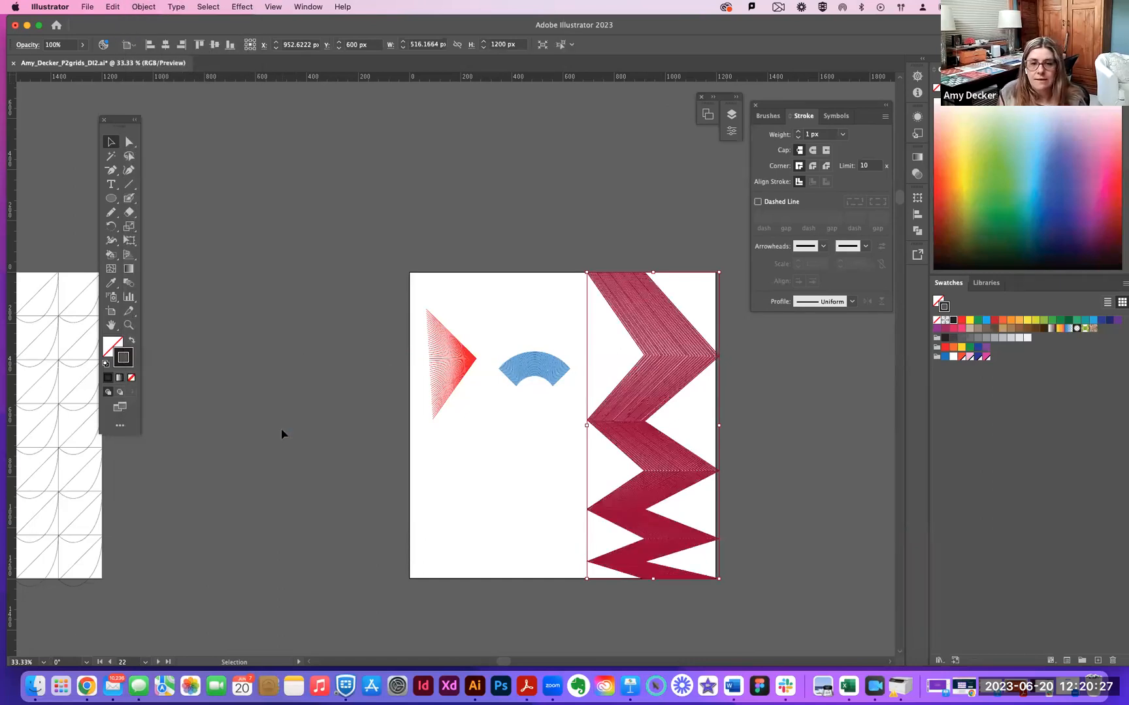
# Set the stroke weight of the zigzag lines to 0.5 px, and deselect them.
pyautogui.click(797, 137)
pyautogui.click(797, 137)
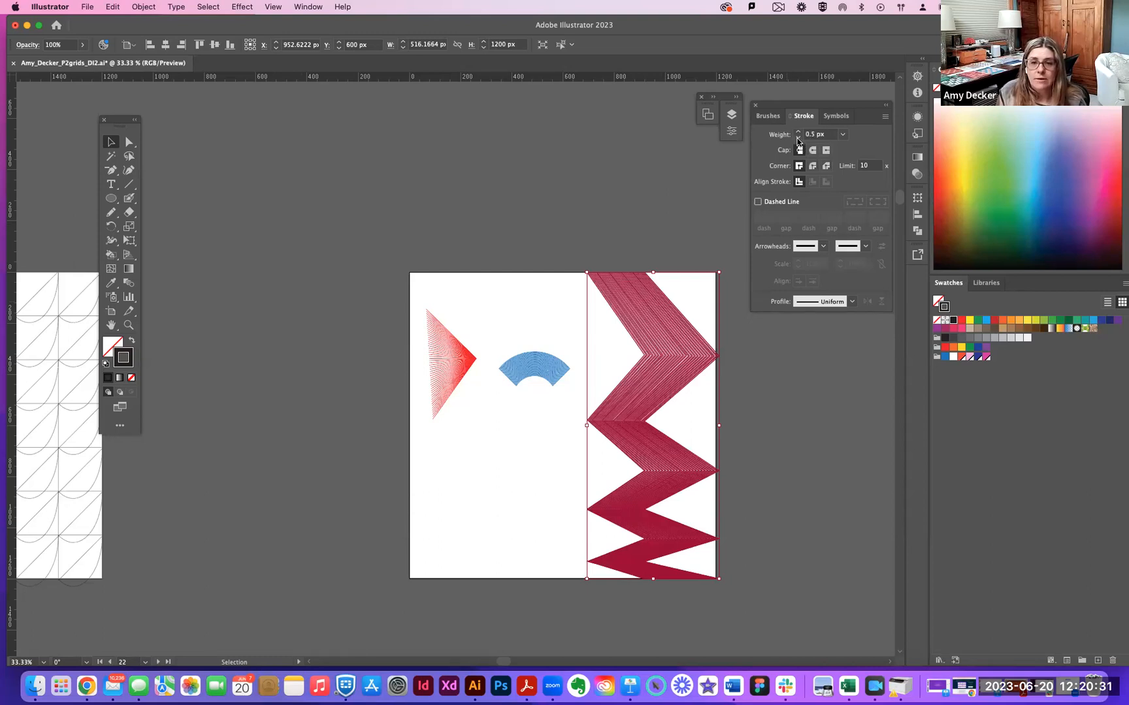
pyautogui.click(617, 208)
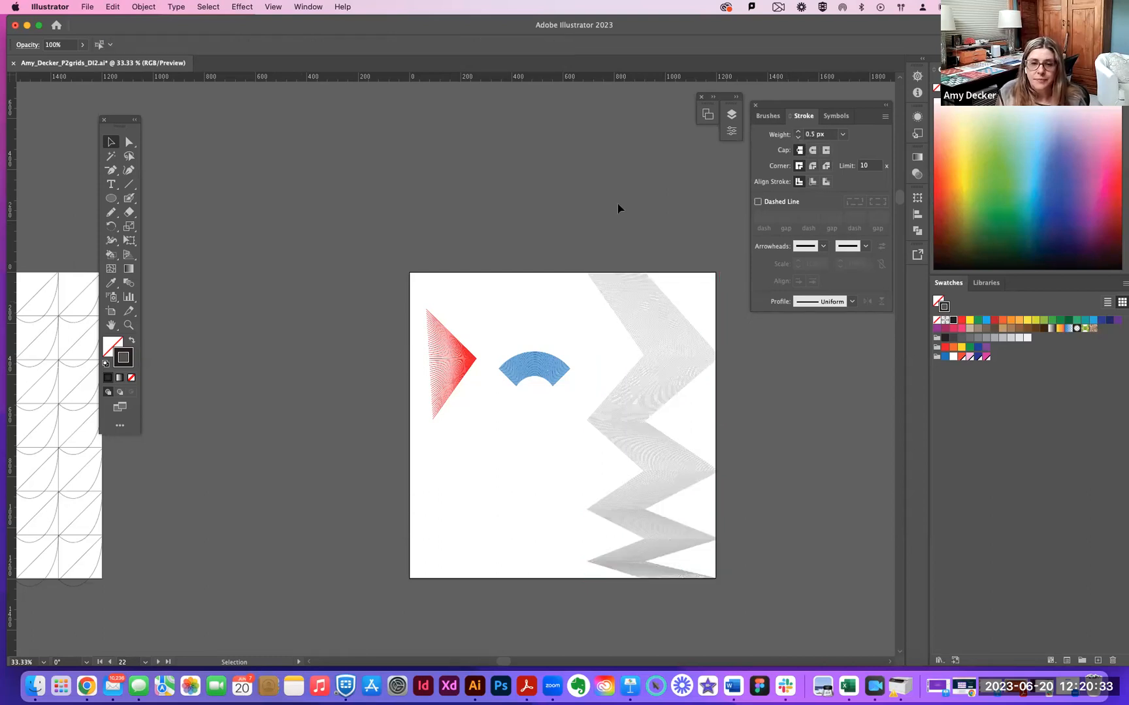
# Colour the strokes of all zigzag lines with the dark blue swatch, and deselect them.
pyautogui.moveTo(596, 223); pyautogui.dragTo(746, 626)
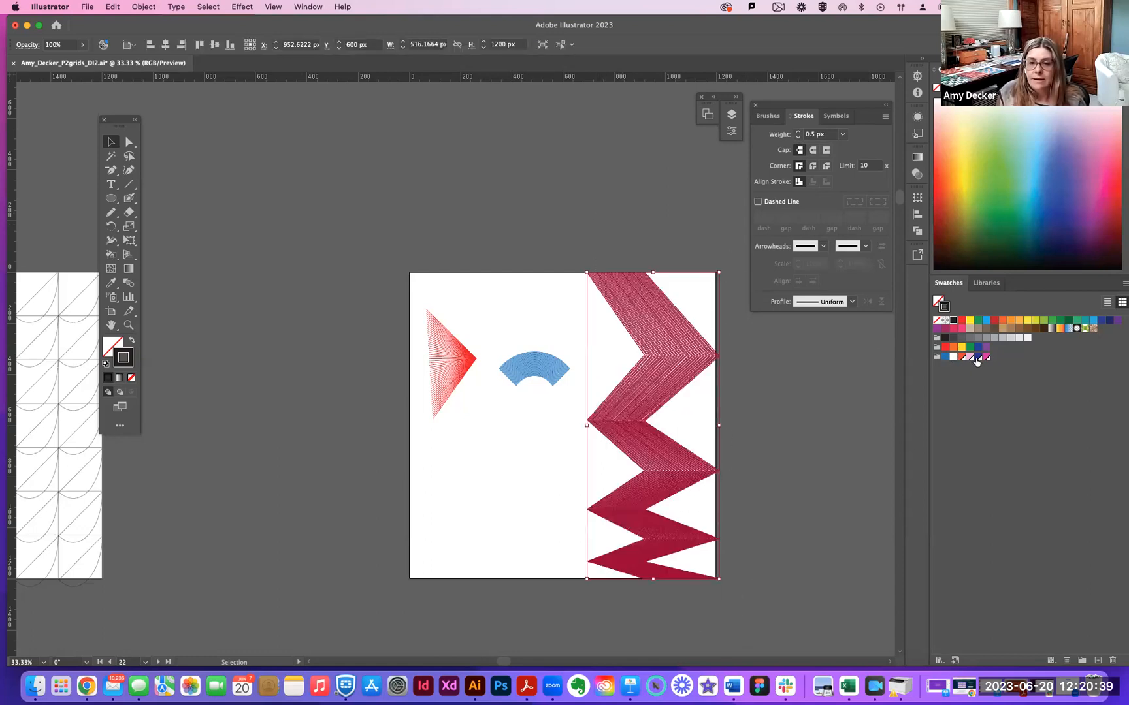
pyautogui.click(977, 361)
pyautogui.click(644, 229)
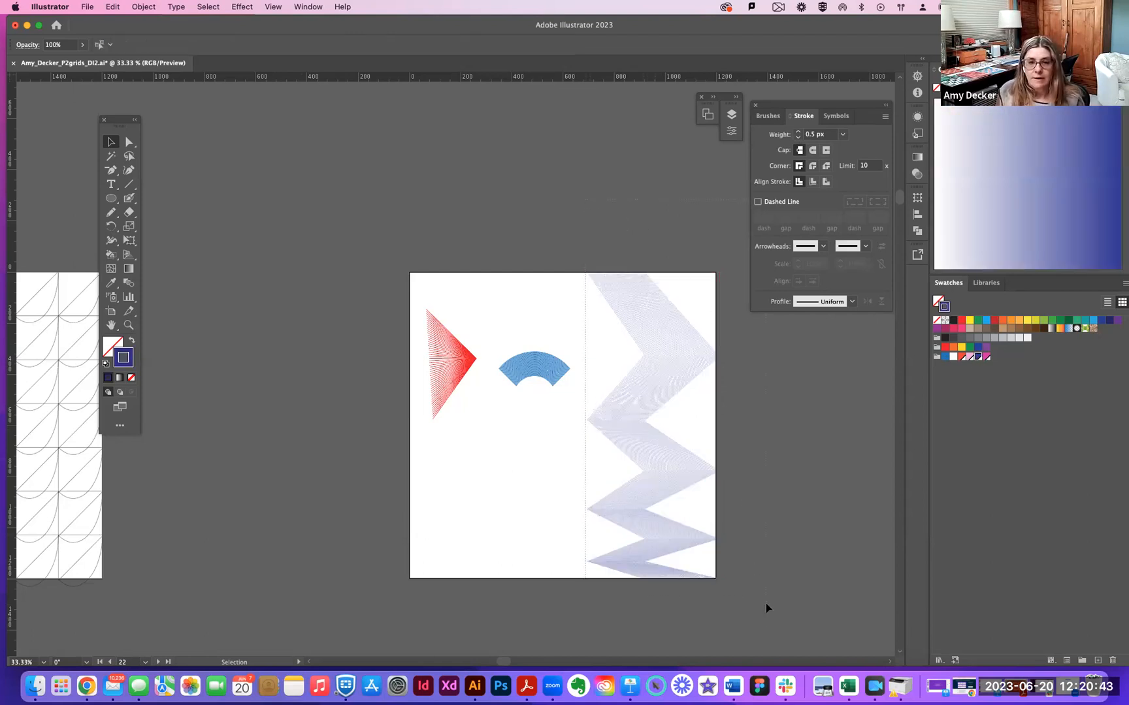
pyautogui.press('super+z')
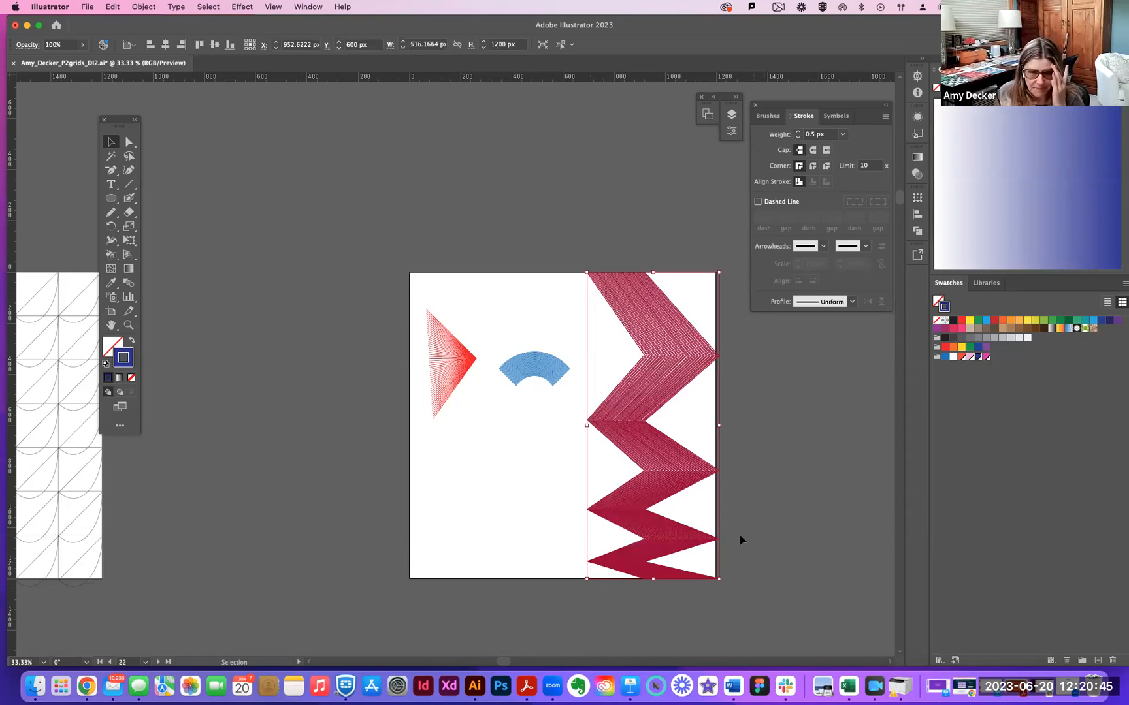
pyautogui.press('a')
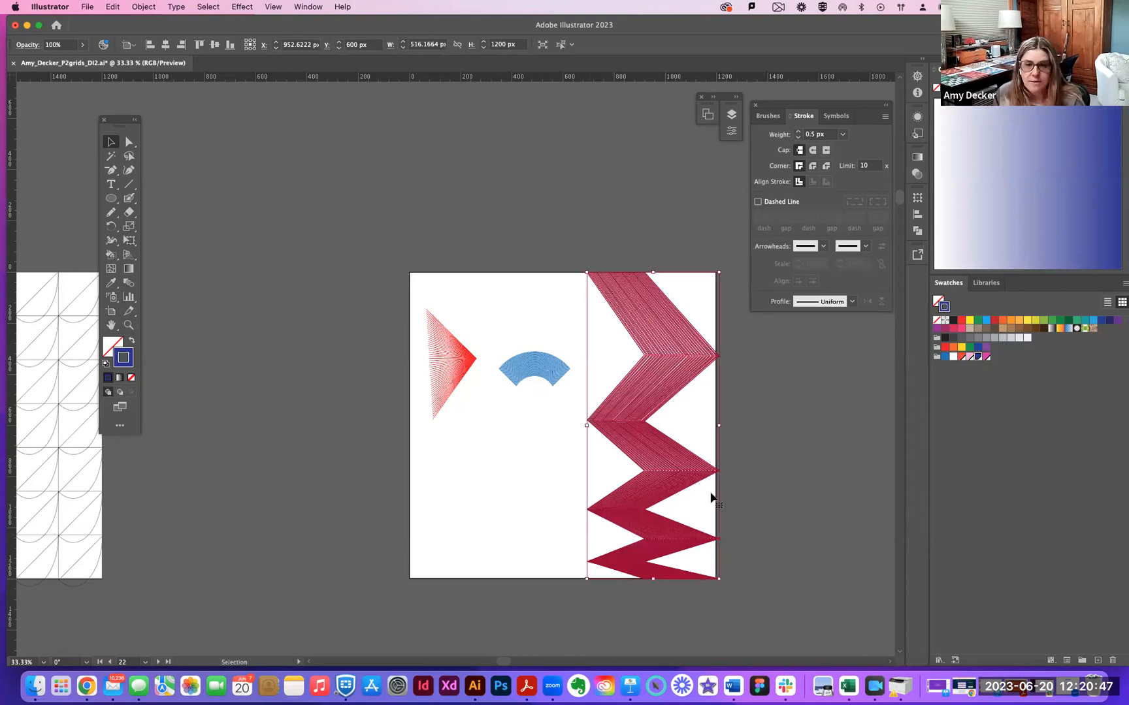
pyautogui.click(618, 214)
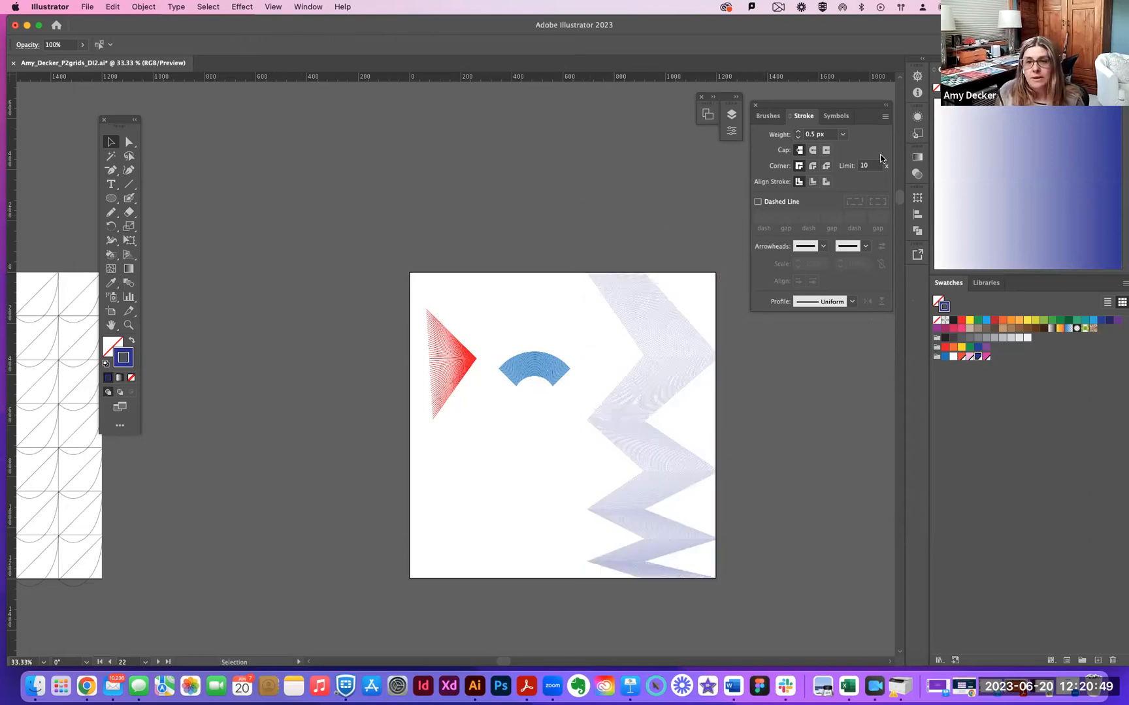
# Bring up the layer list beside the artboard, and show the 7. SQ_zigzag layer.
pyautogui.click(303, 7)
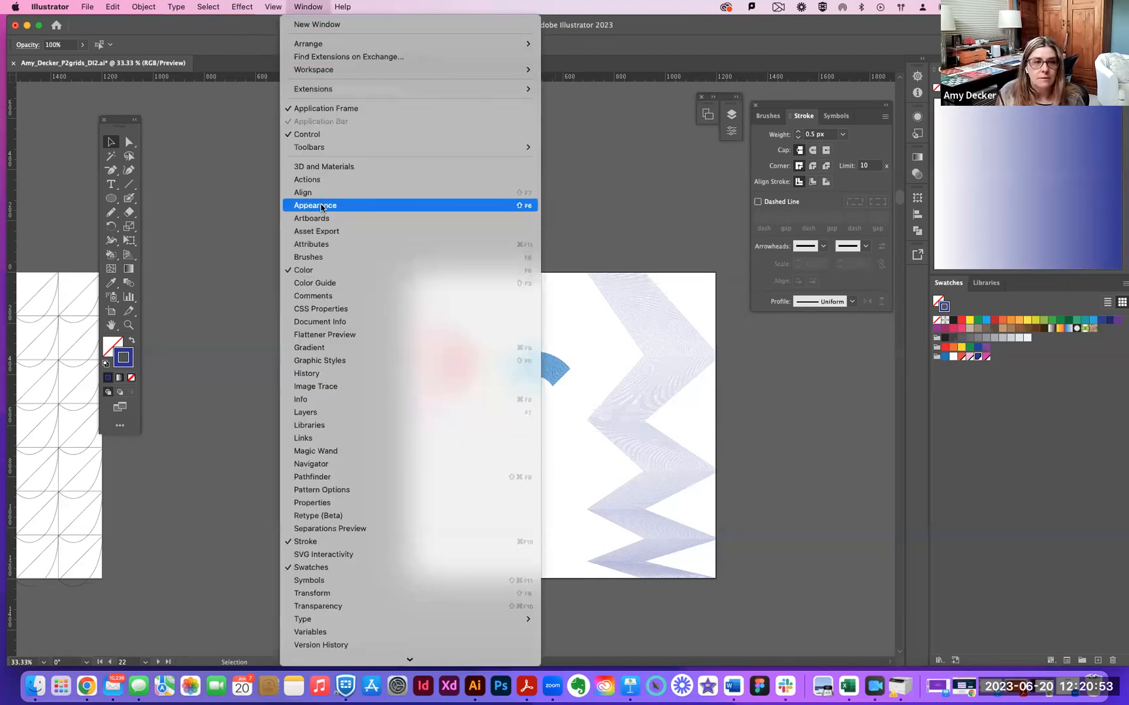
pyautogui.click(318, 414)
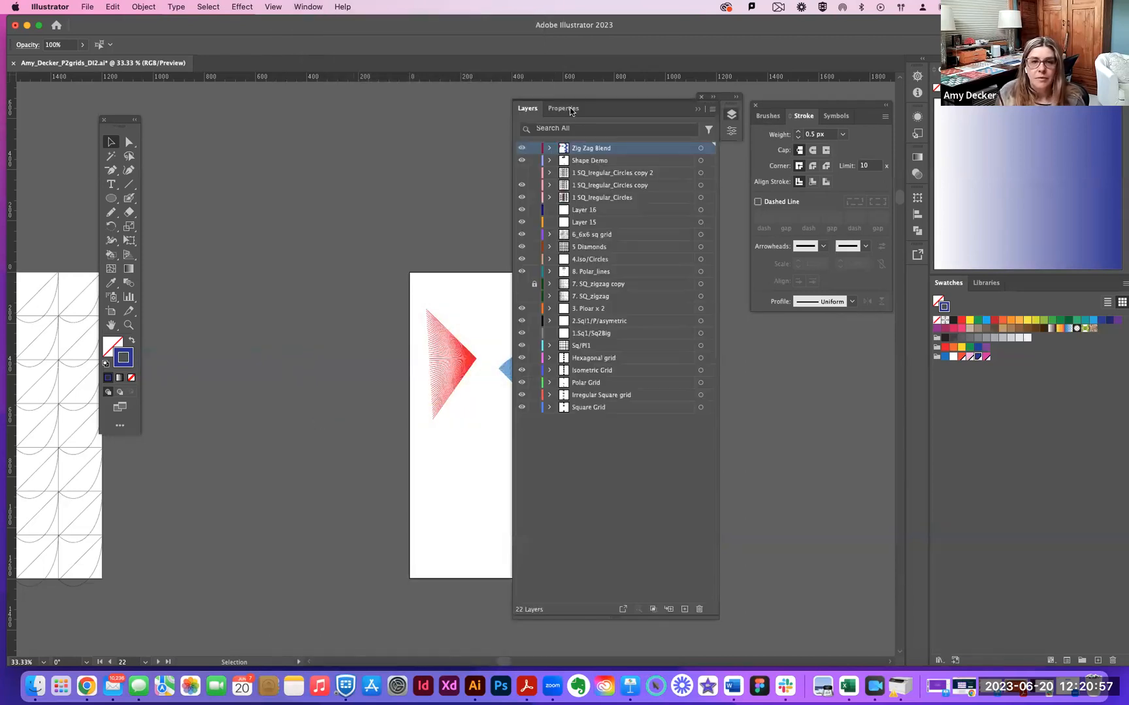
pyautogui.moveTo(627, 102); pyautogui.dragTo(853, 149)
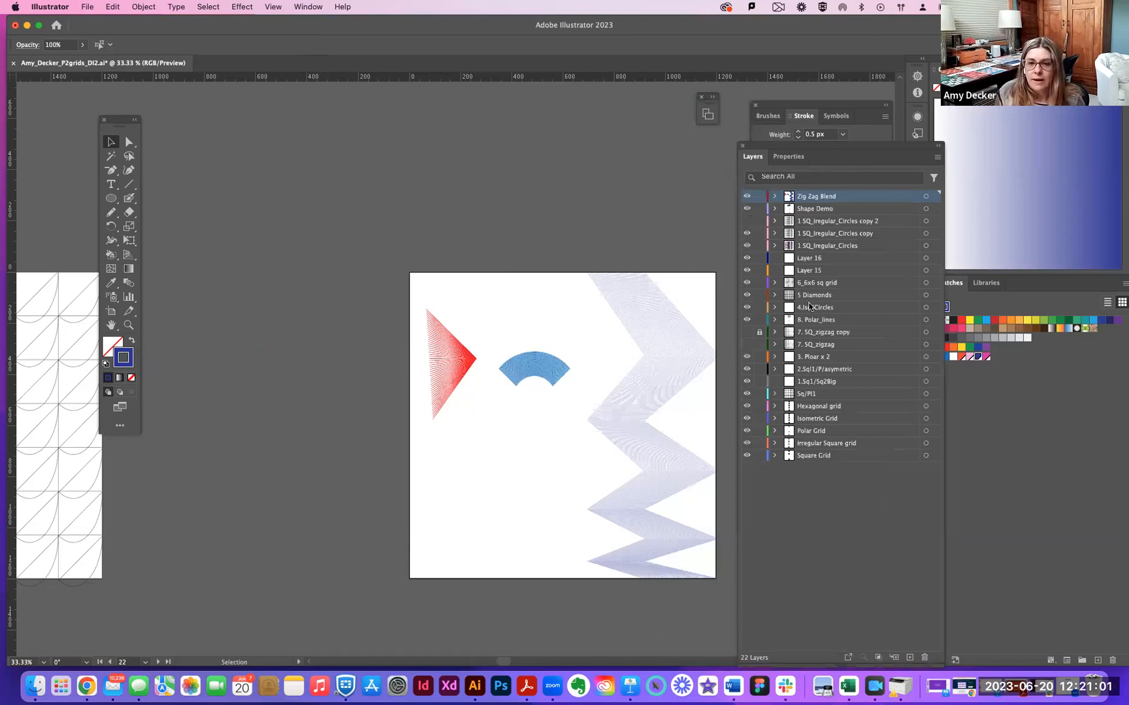
pyautogui.click(746, 348)
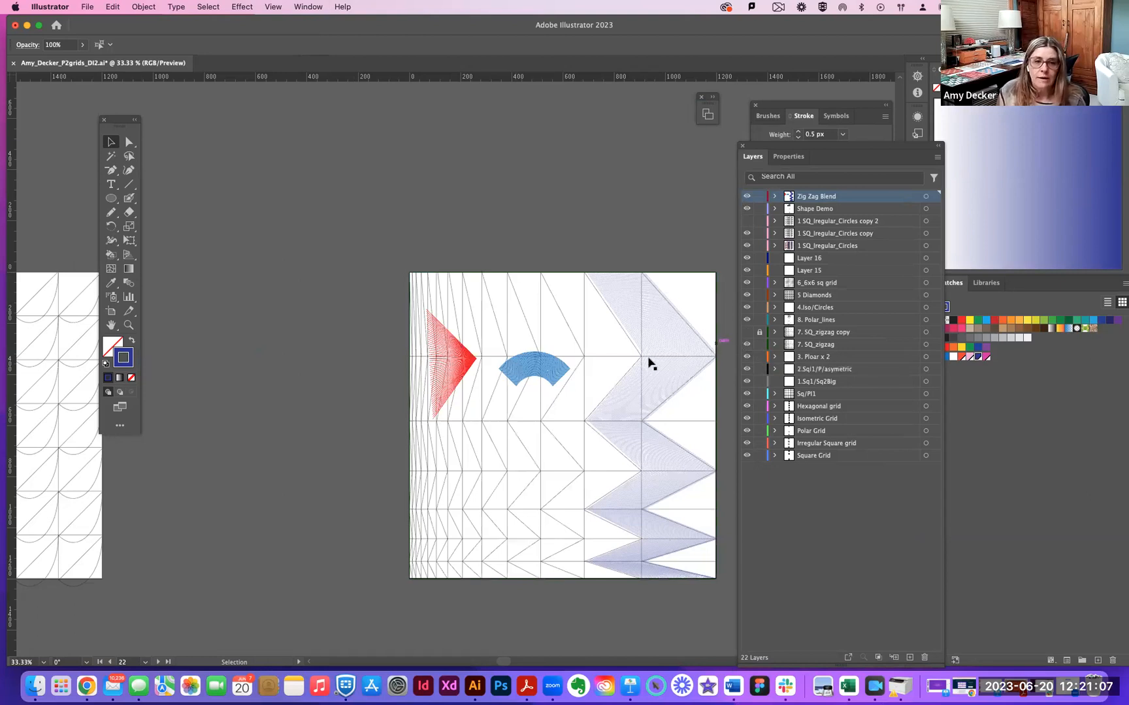
# Move the blue arc above the artboard, and fit the red fan to the zigzag grid at about 185 × 525 px.
pyautogui.moveTo(561, 374); pyautogui.dragTo(569, 229)
pyautogui.moveTo(458, 367); pyautogui.dragTo(570, 363)
pyautogui.moveTo(535, 308); pyautogui.dragTo(540, 272)
pyautogui.moveTo(585, 346); pyautogui.dragTo(608, 344)
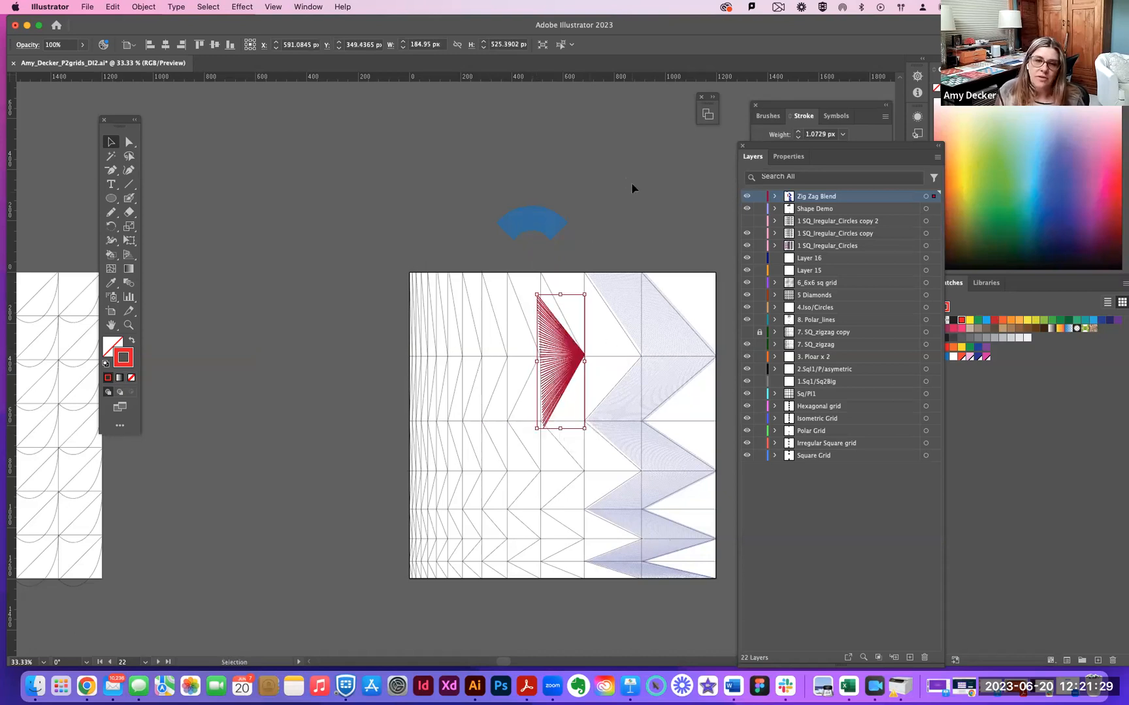
pyautogui.click(637, 182)
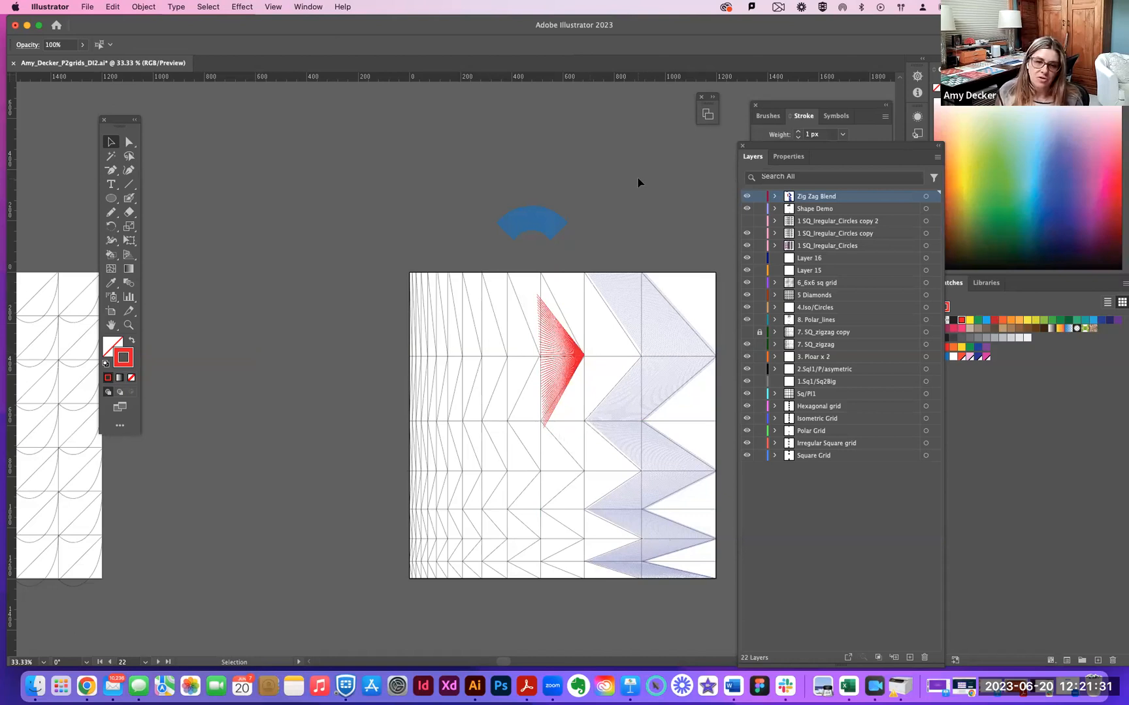
# Move the red fan above the artboard beside the blue arc, and hide the 7. SQ_zigzag layer.
pyautogui.click(554, 384)
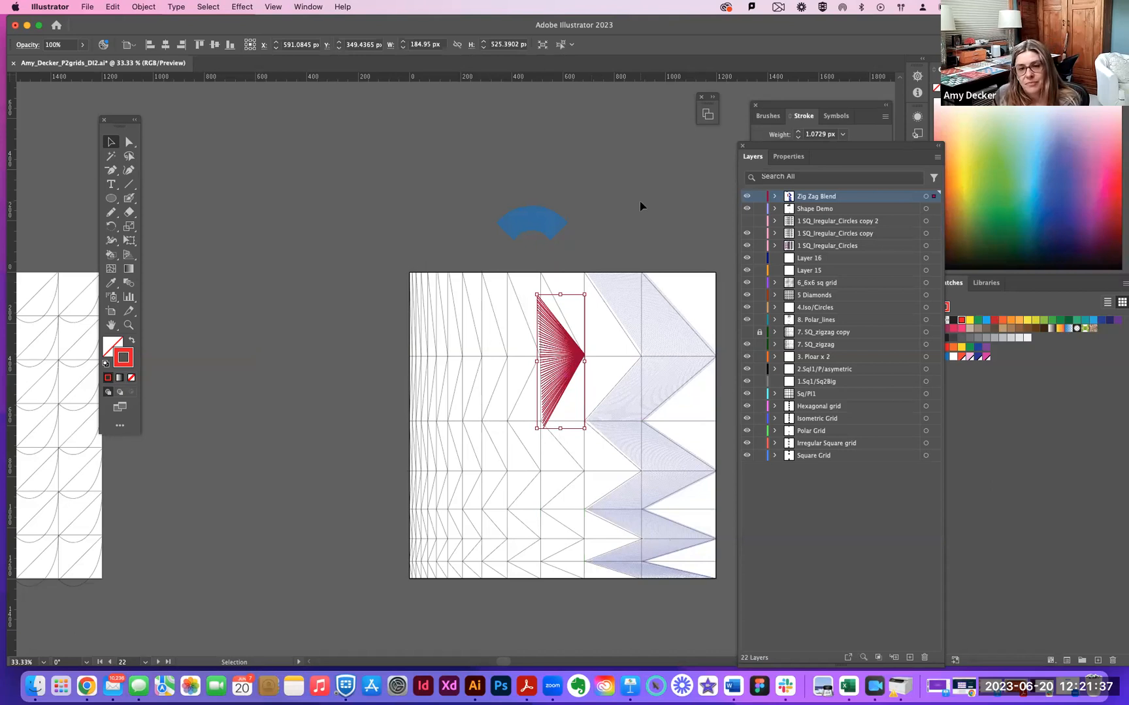
pyautogui.moveTo(566, 359); pyautogui.dragTo(431, 203)
pyautogui.click(646, 180)
pyautogui.click(624, 219)
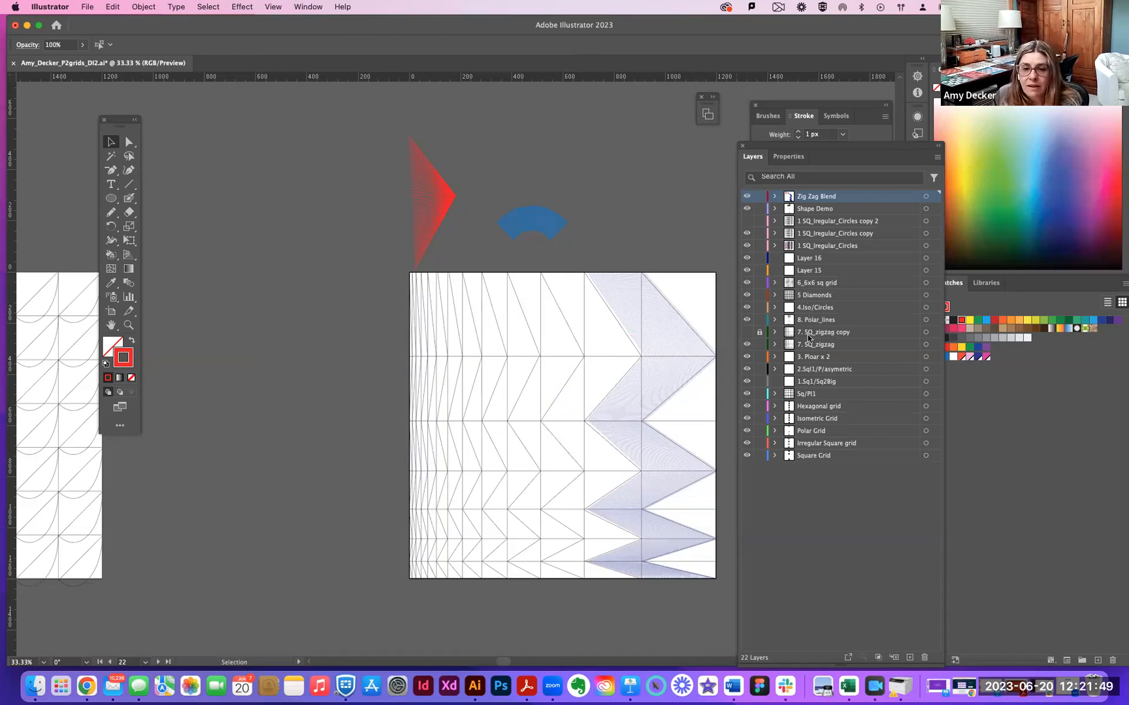
pyautogui.click(746, 345)
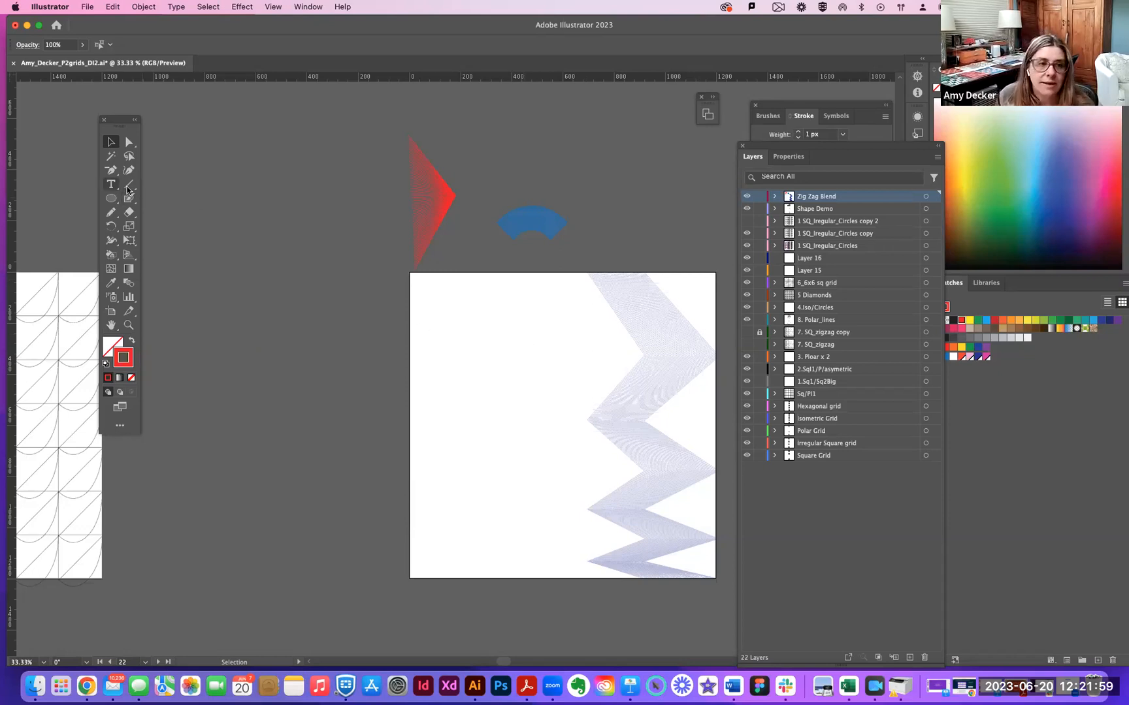
# Draw an arc about 214 × 145 px in the artboard's empty upper area, and try a second arc below it.
pyautogui.moveTo(130, 189); pyautogui.dragTo(159, 200)
pyautogui.moveTo(458, 308); pyautogui.dragTo(513, 345)
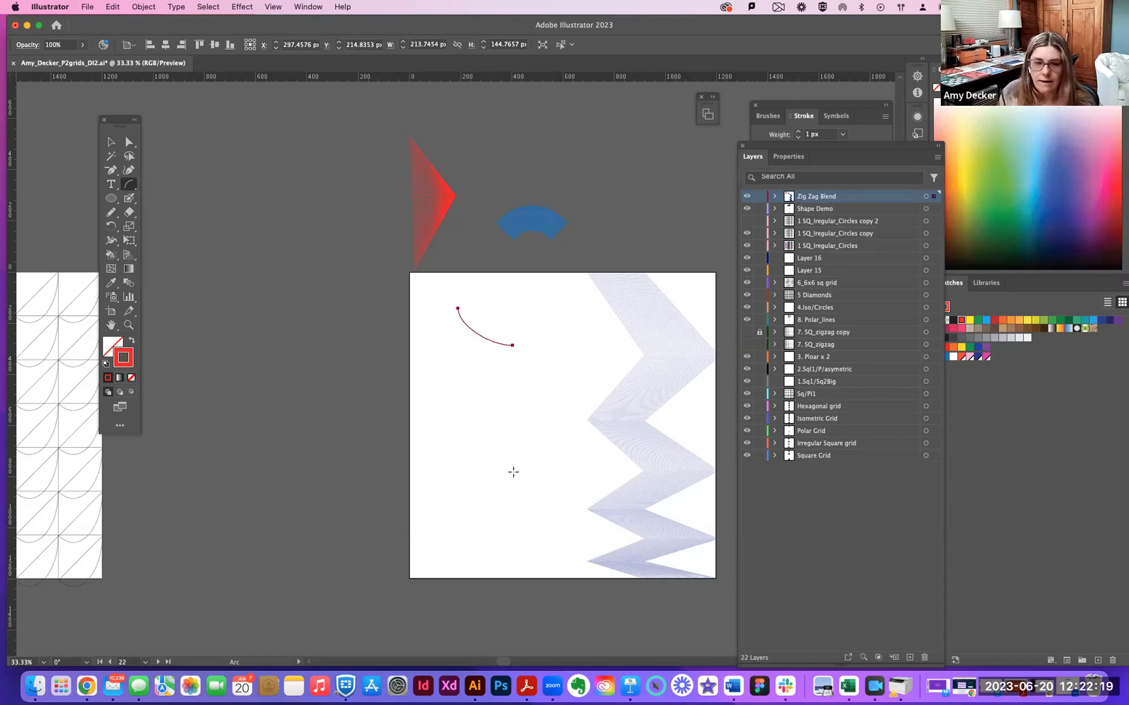
pyautogui.moveTo(501, 527); pyautogui.dragTo(428, 496)
pyautogui.press('super+z')
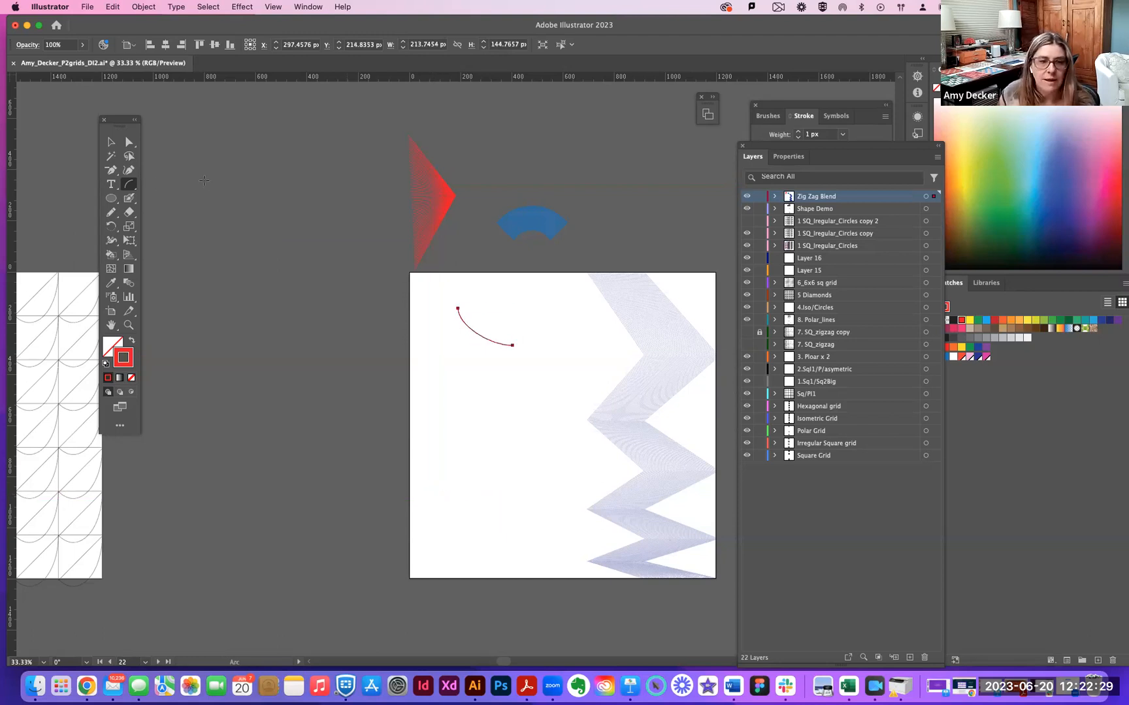
# Draw a horizontal straight line below the arc near the artboard's lower edge, and select both shapes.
pyautogui.moveTo(133, 190); pyautogui.dragTo(167, 188)
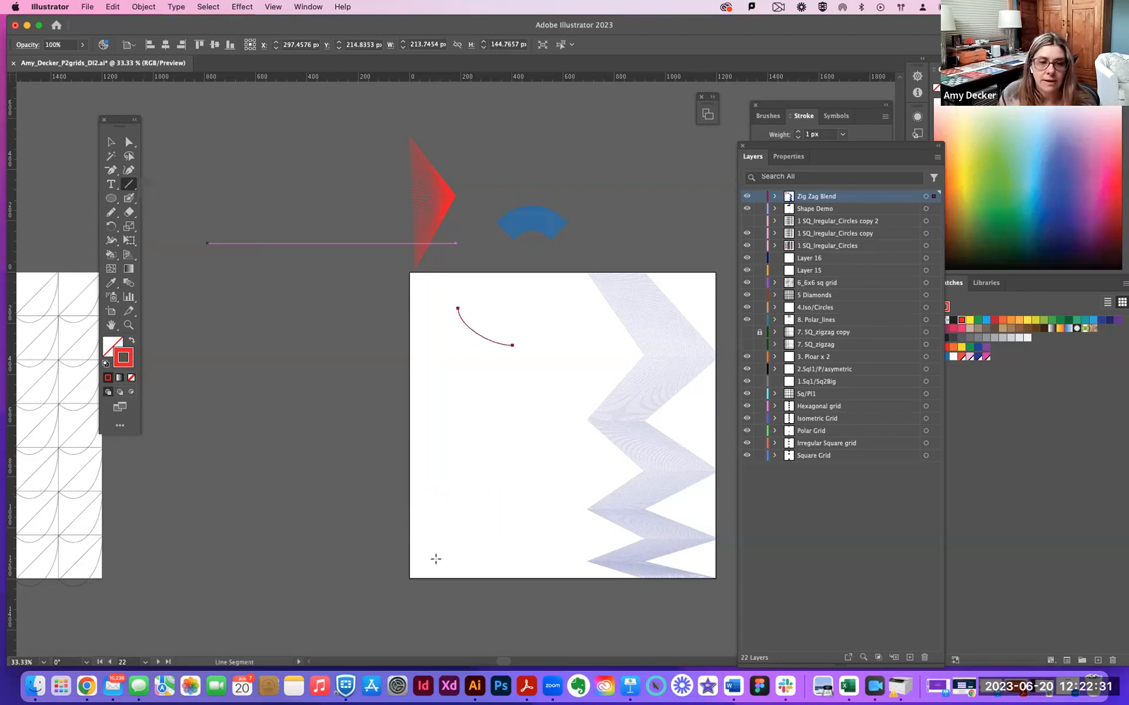
pyautogui.moveTo(503, 544); pyautogui.dragTo(458, 527)
pyautogui.click(110, 142)
pyautogui.click(497, 436)
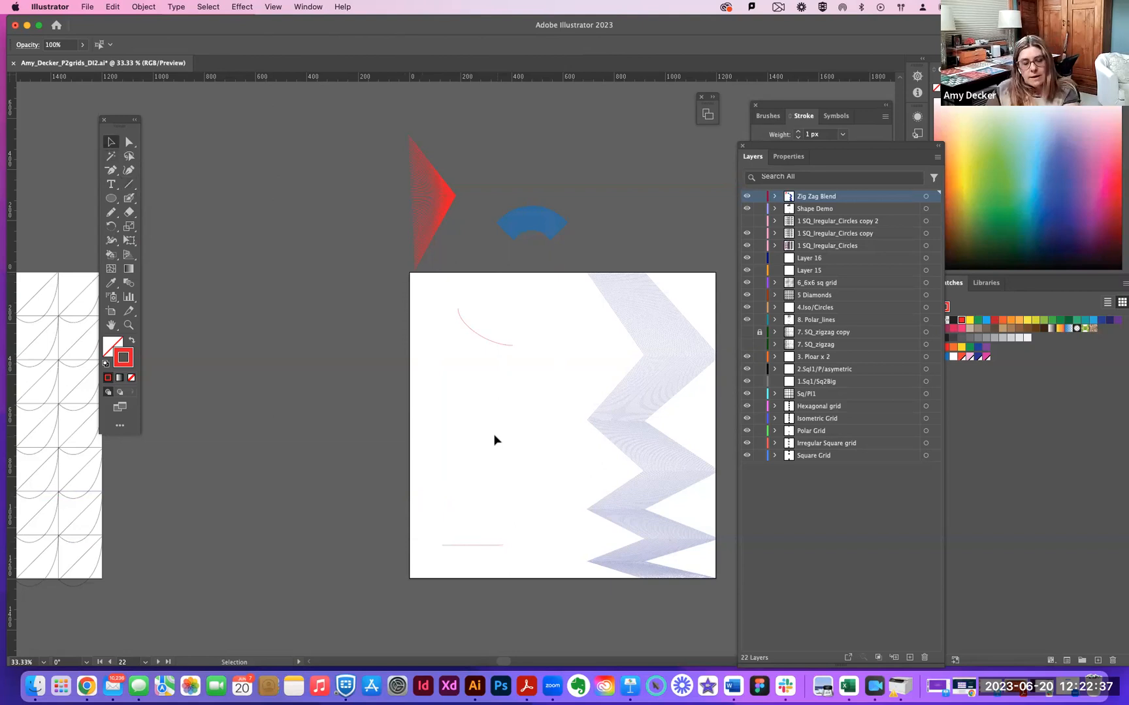
pyautogui.moveTo(440, 291); pyautogui.dragTo(528, 576)
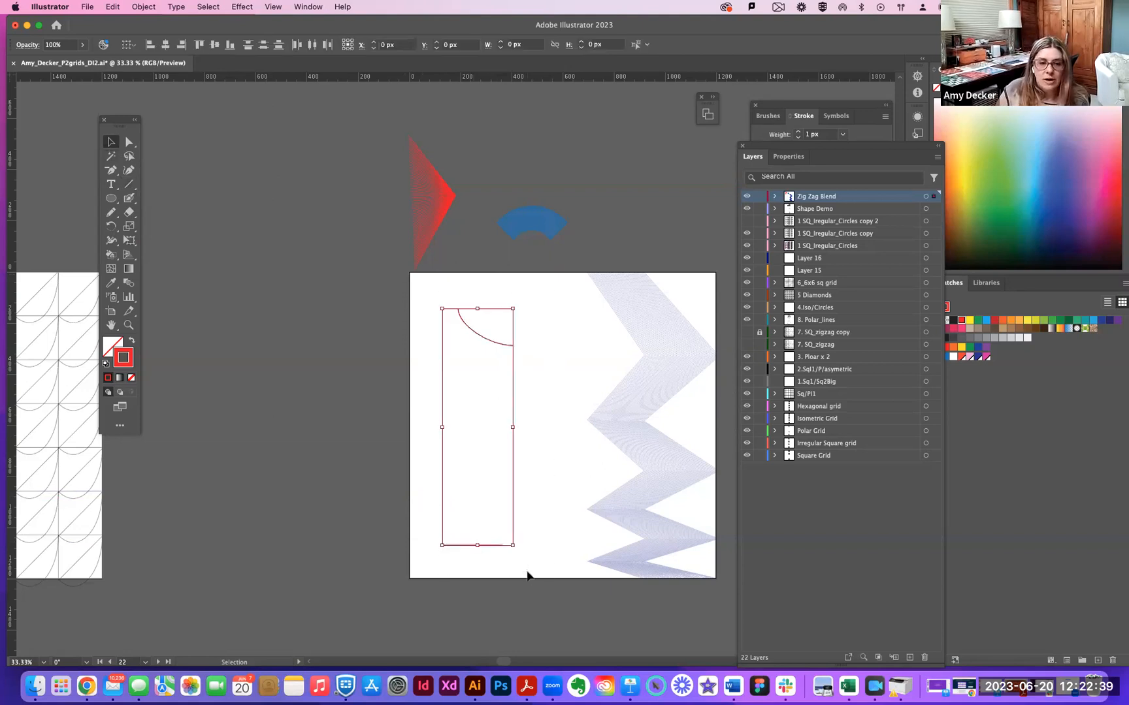
# Try blending the arc and the straight line with the existing blend settings, and undo the blend.
pyautogui.click(153, 7)
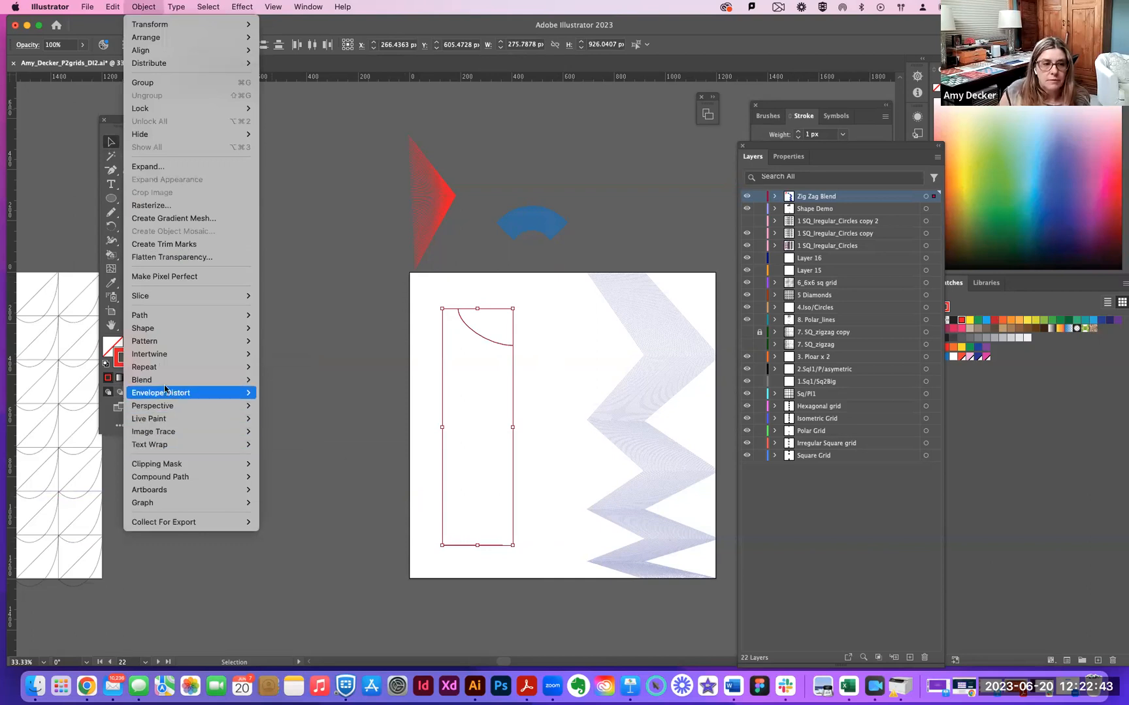
pyautogui.moveTo(167, 381)
pyautogui.click(292, 381)
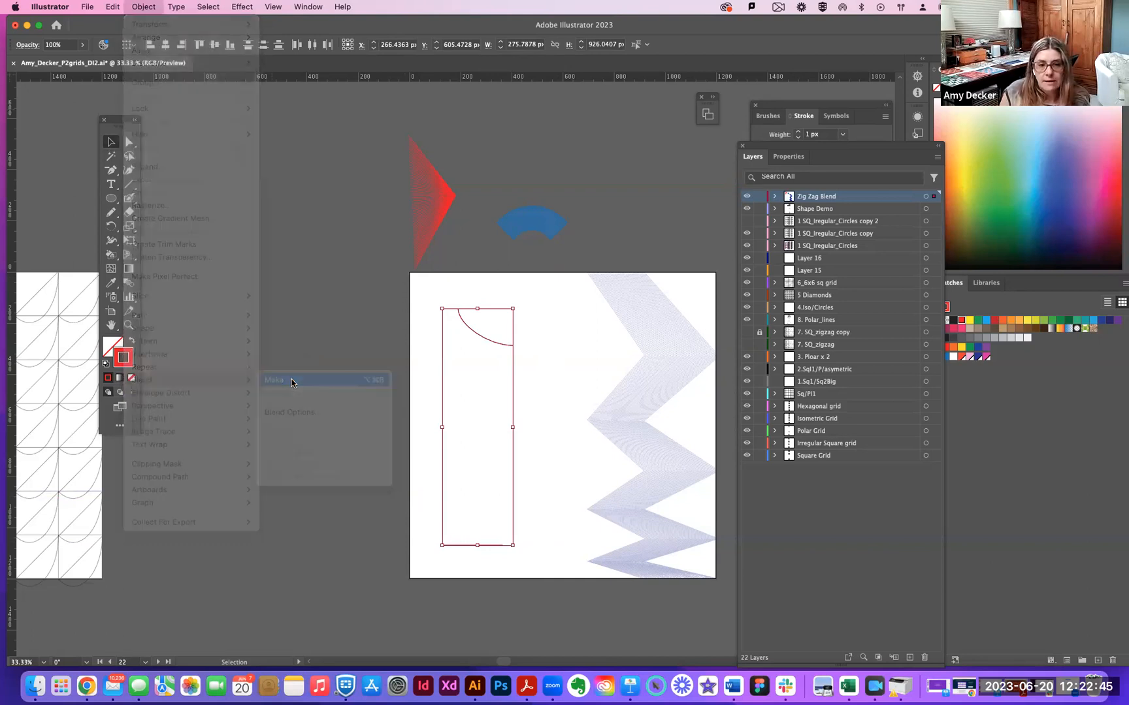
pyautogui.press('super+z')
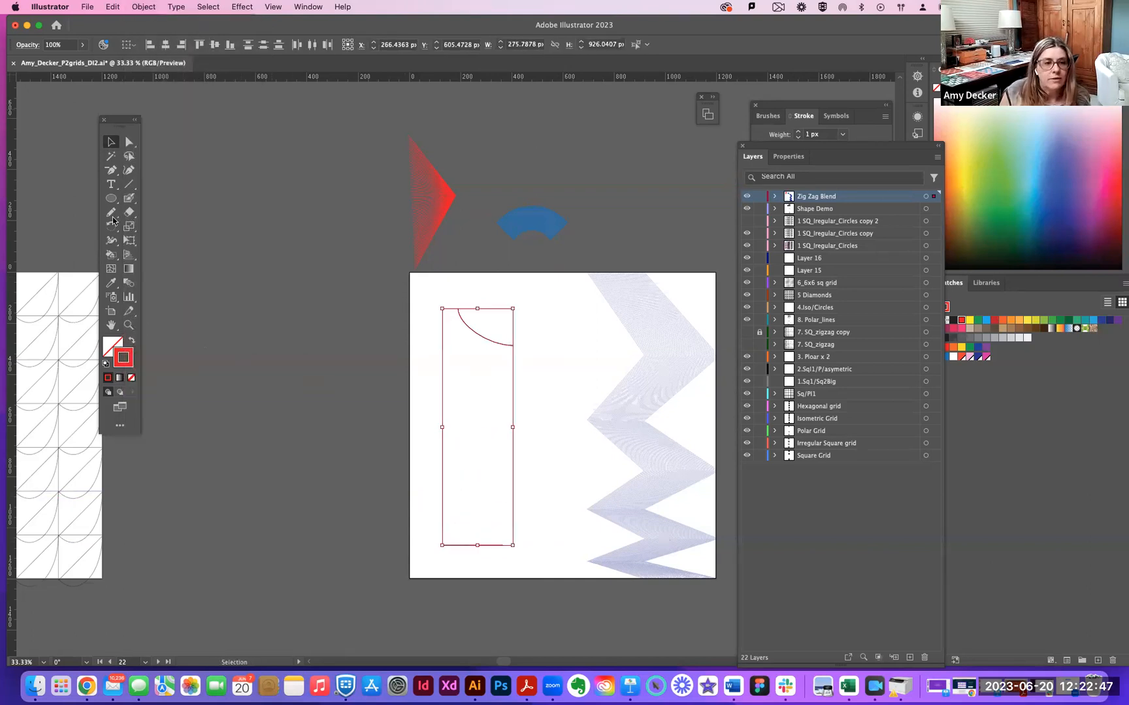
# Set the blend spacing to Specified Steps for the selected arc and line.
pyautogui.click(144, 6)
pyautogui.moveTo(160, 380)
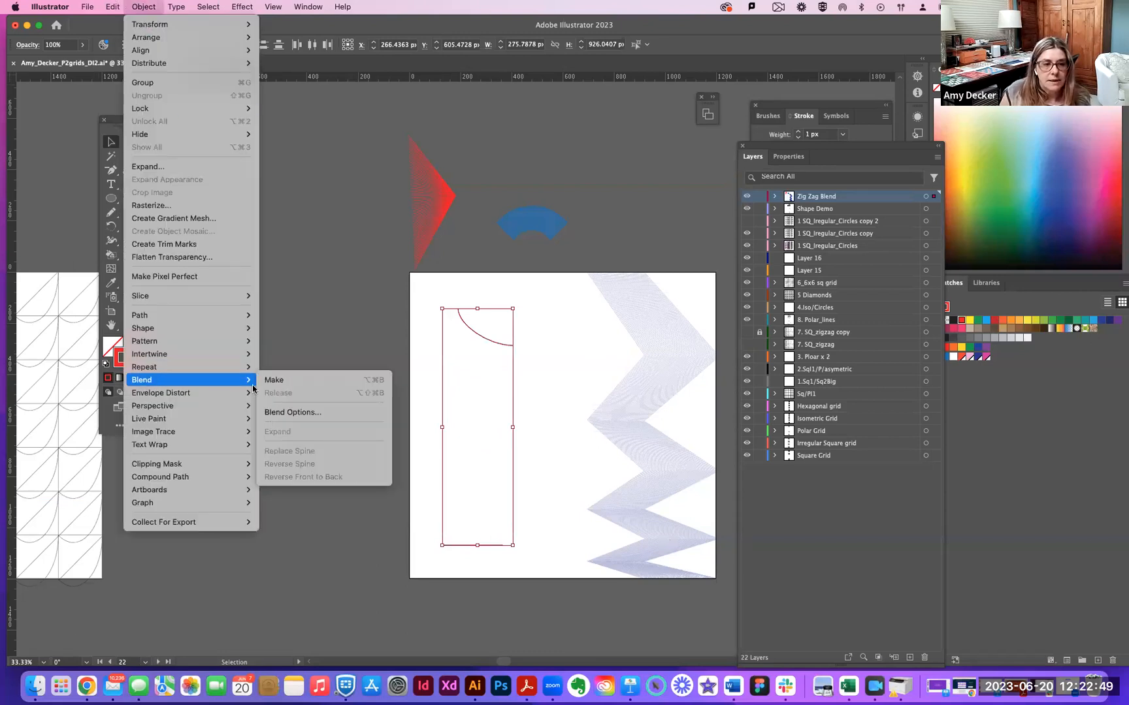
pyautogui.click(284, 413)
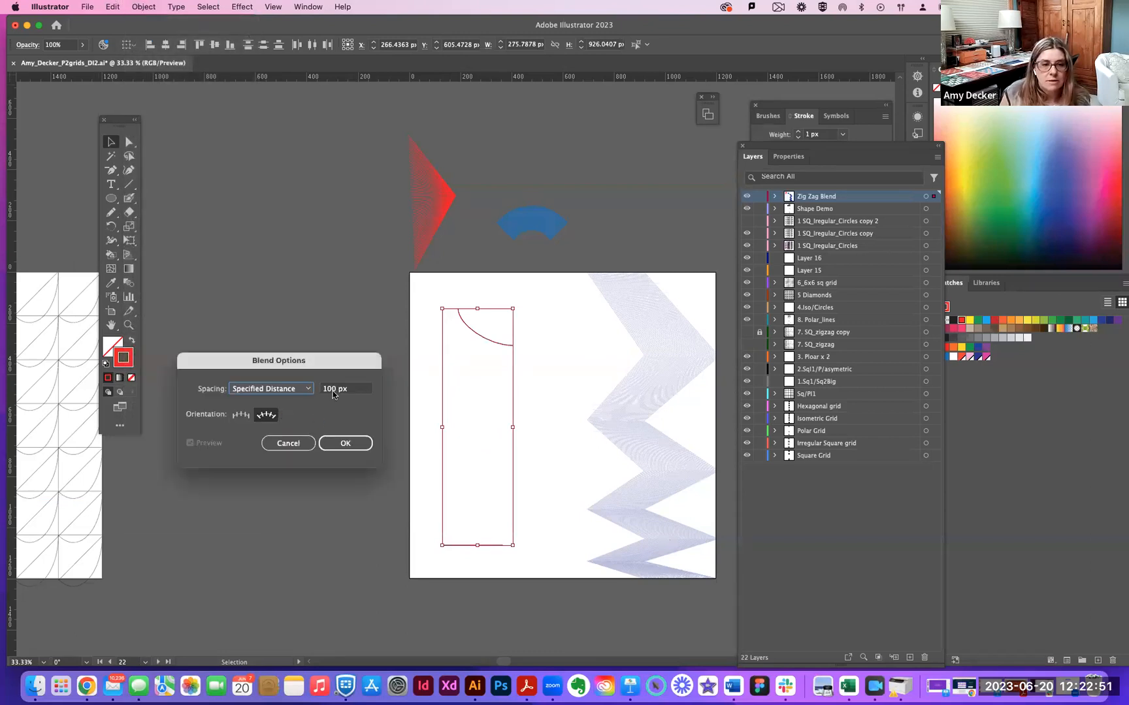
pyautogui.click(271, 389)
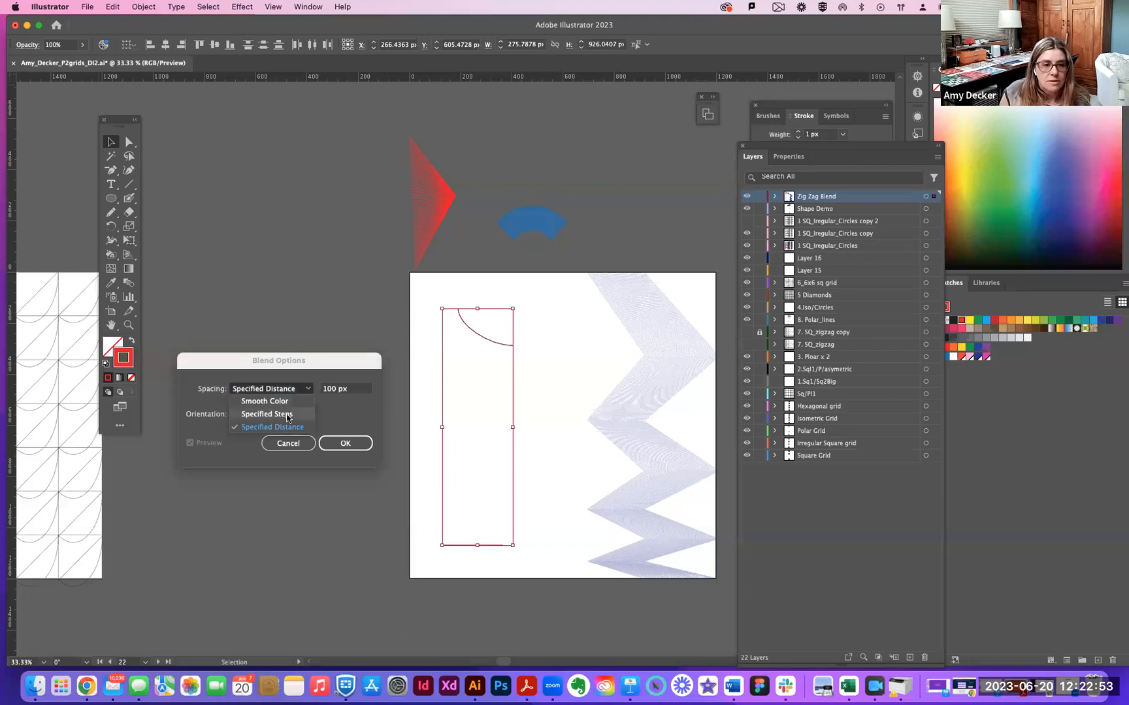
pyautogui.click(287, 413)
pyautogui.click(351, 445)
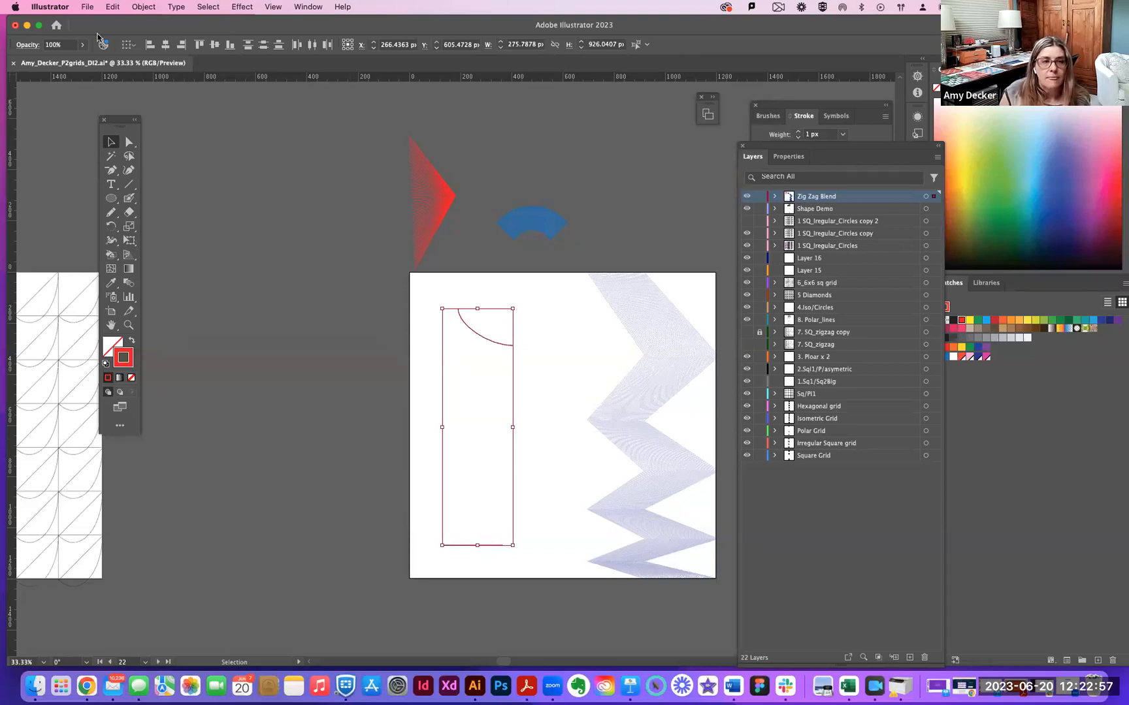
# Try blending the selected arc and straight line with the Specified Steps spacing, and undo the blend.
pyautogui.click(141, 7)
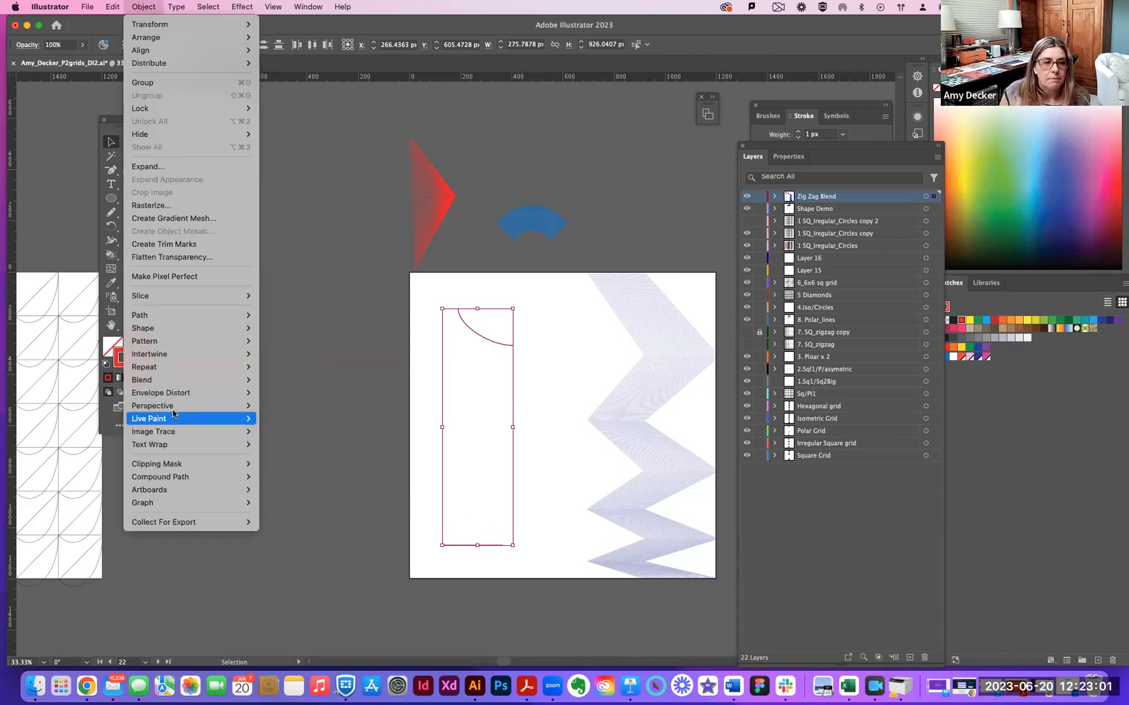
pyautogui.moveTo(173, 382)
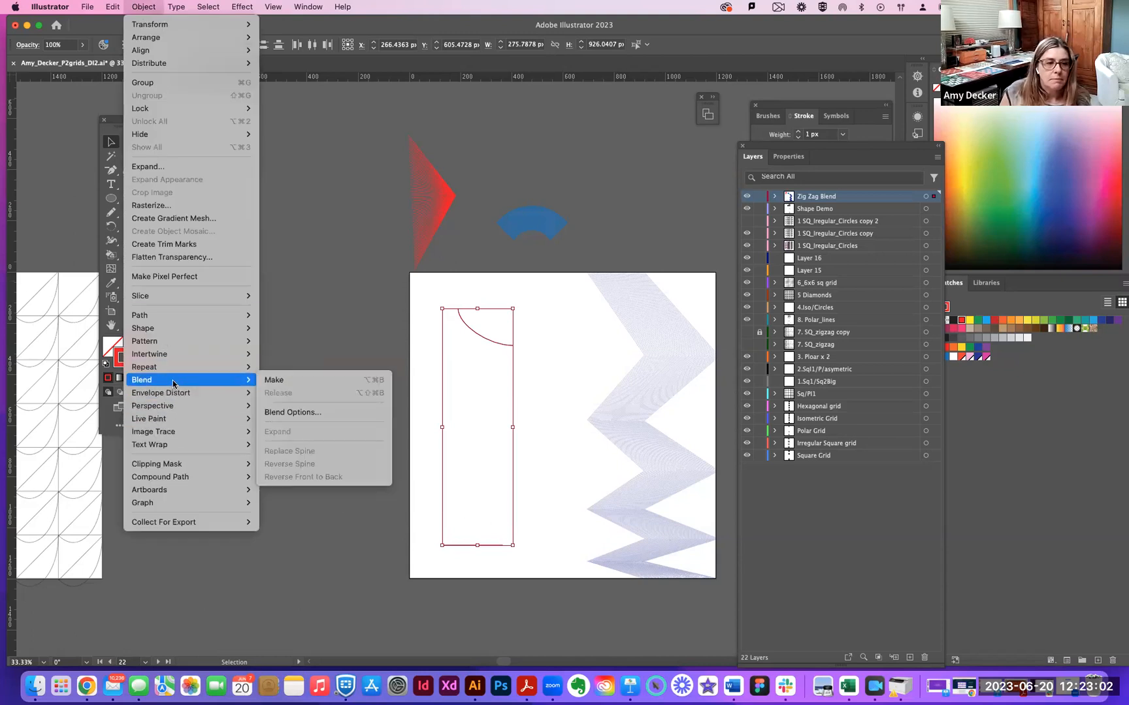
pyautogui.click(280, 381)
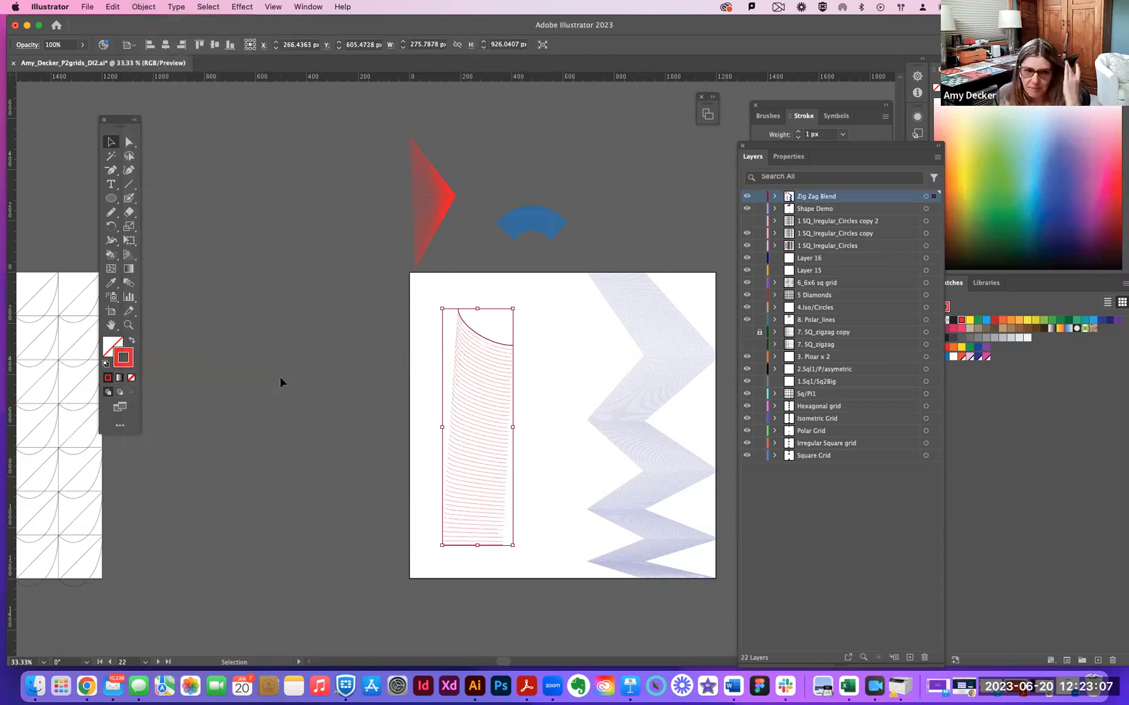
pyautogui.press('super+z')
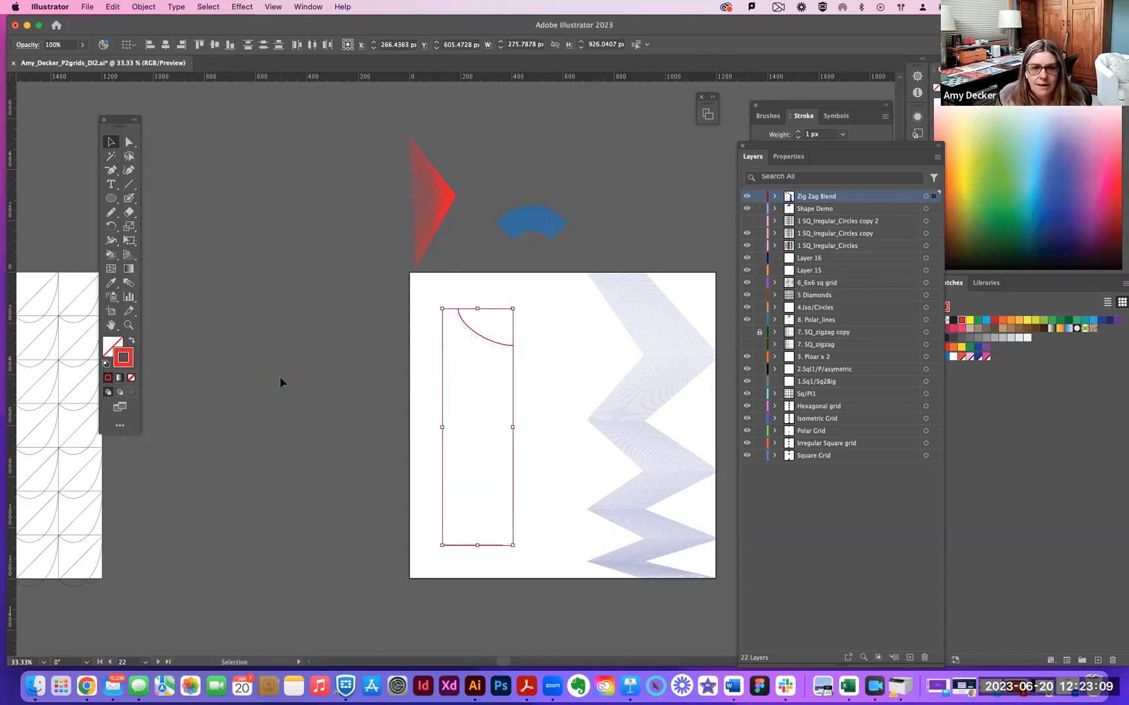
# Rotate the arc until its ends are level, place it directly above the straight line, and select both shapes.
pyautogui.click(496, 343)
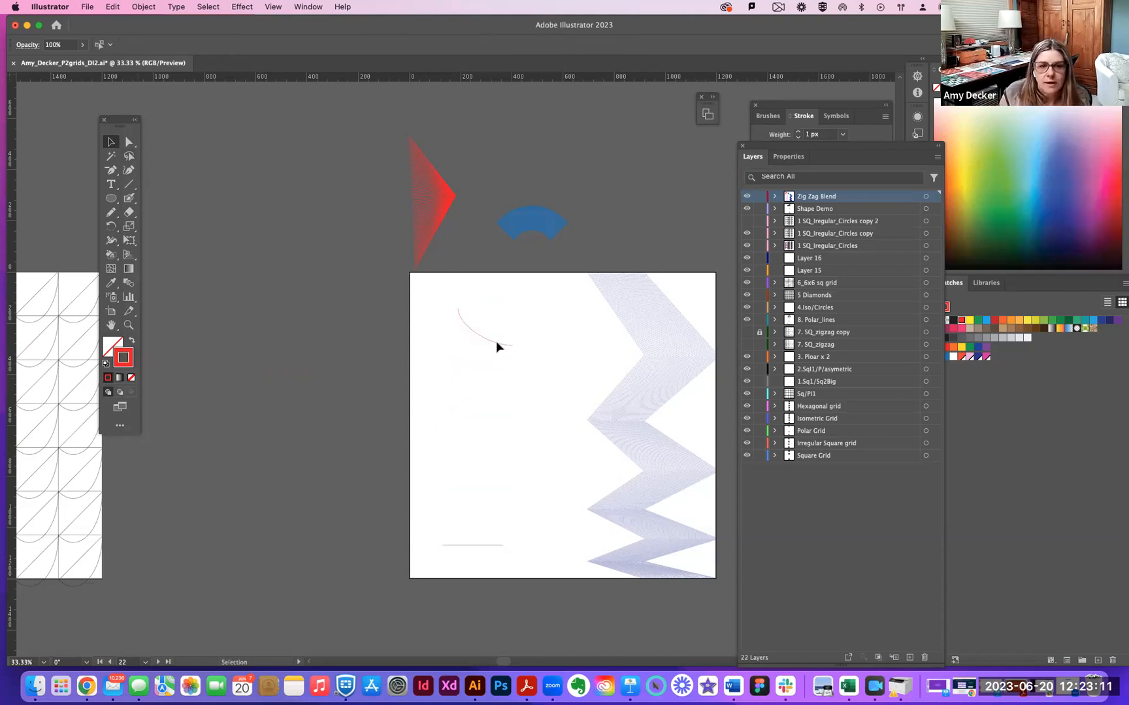
pyautogui.click(510, 346)
pyautogui.moveTo(519, 347); pyautogui.dragTo(481, 337)
pyautogui.click(515, 360)
pyautogui.keyDown('shift'); pyautogui.click(488, 545); pyautogui.keyUp('shift')
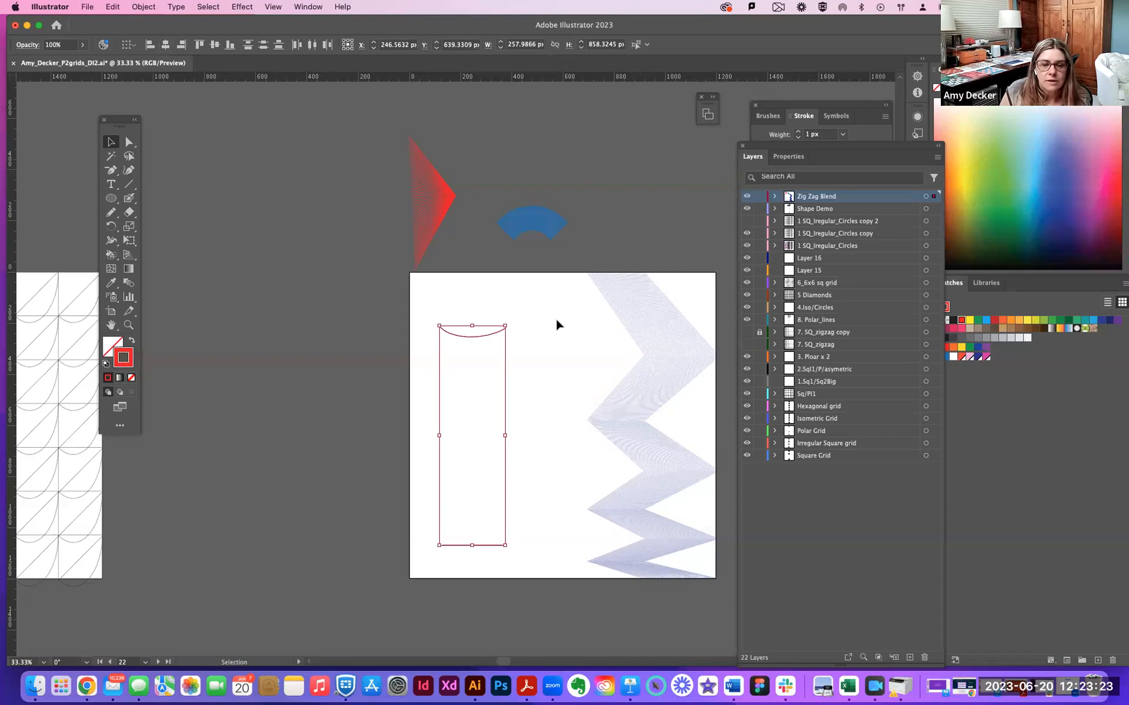
# Blend the levelled arc with the straight line below it, and deselect the result.
pyautogui.moveTo(421, 305); pyautogui.dragTo(530, 579)
pyautogui.click(143, 8)
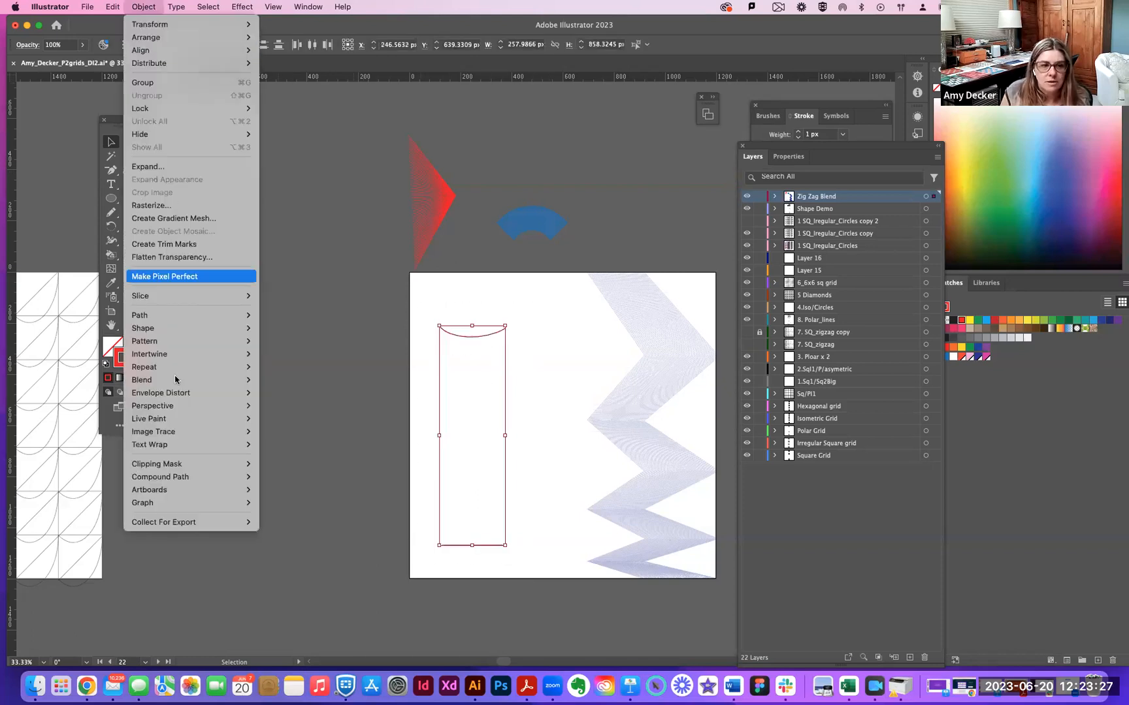
pyautogui.moveTo(165, 380)
pyautogui.click(269, 383)
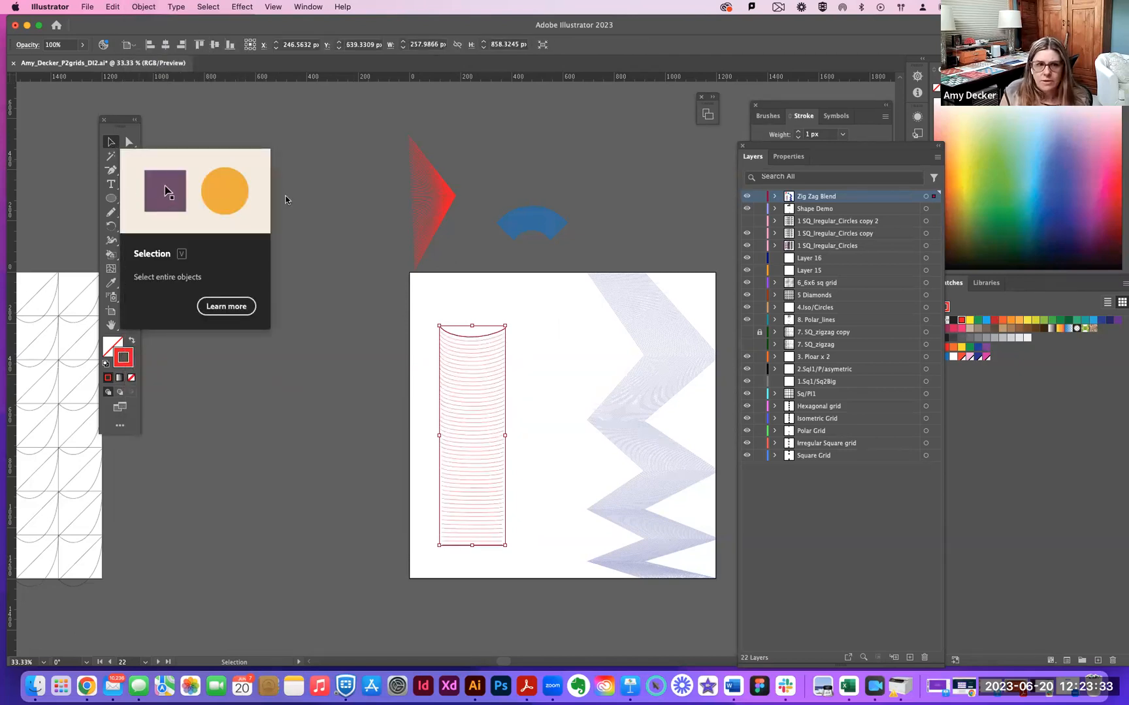
pyautogui.click(335, 232)
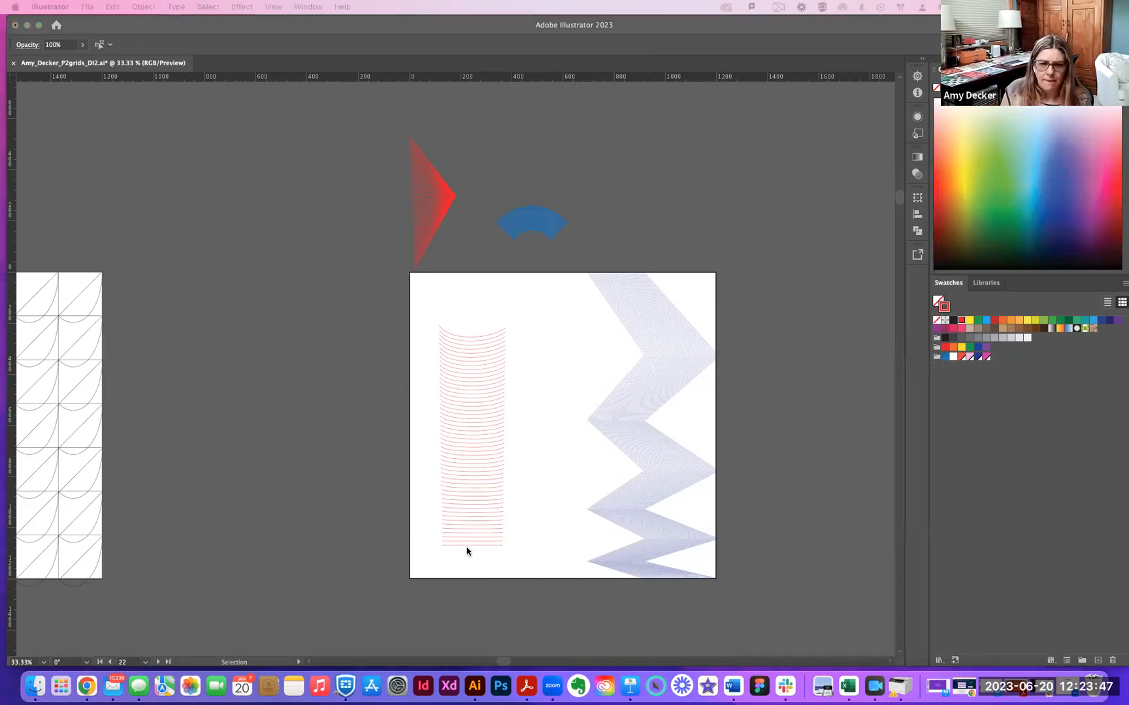
# Move the red arc-to-line blend off the artboard onto the empty canvas to its left, and deselect it.
pyautogui.click(466, 550)
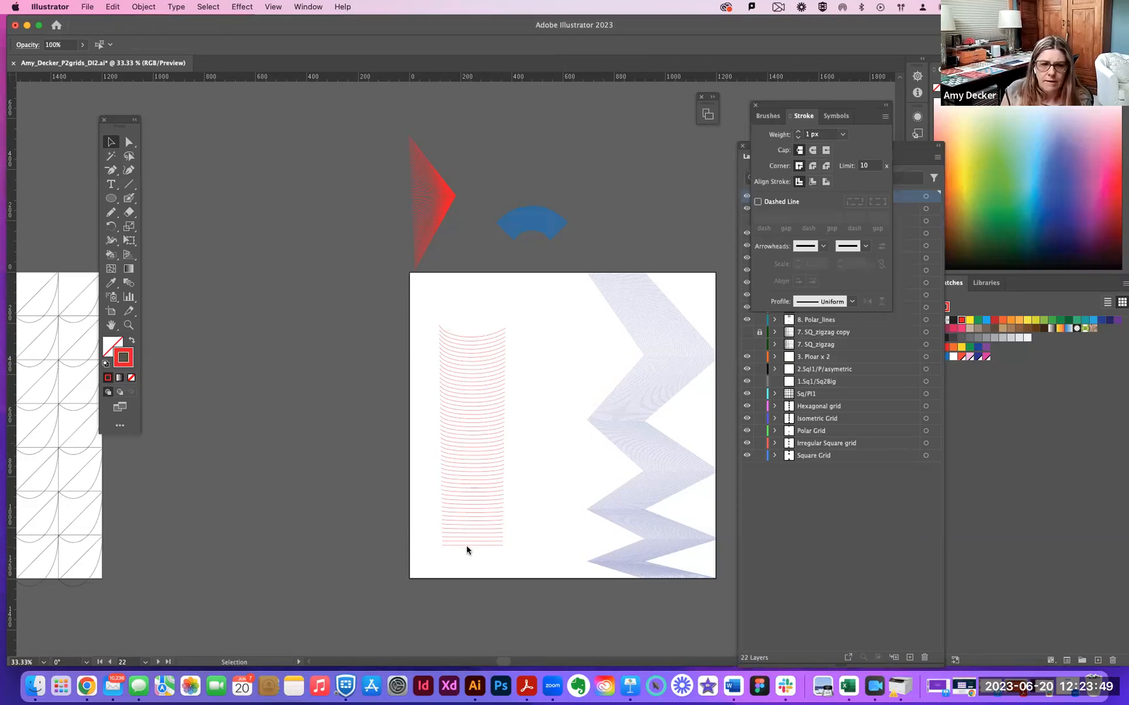
pyautogui.click(468, 548)
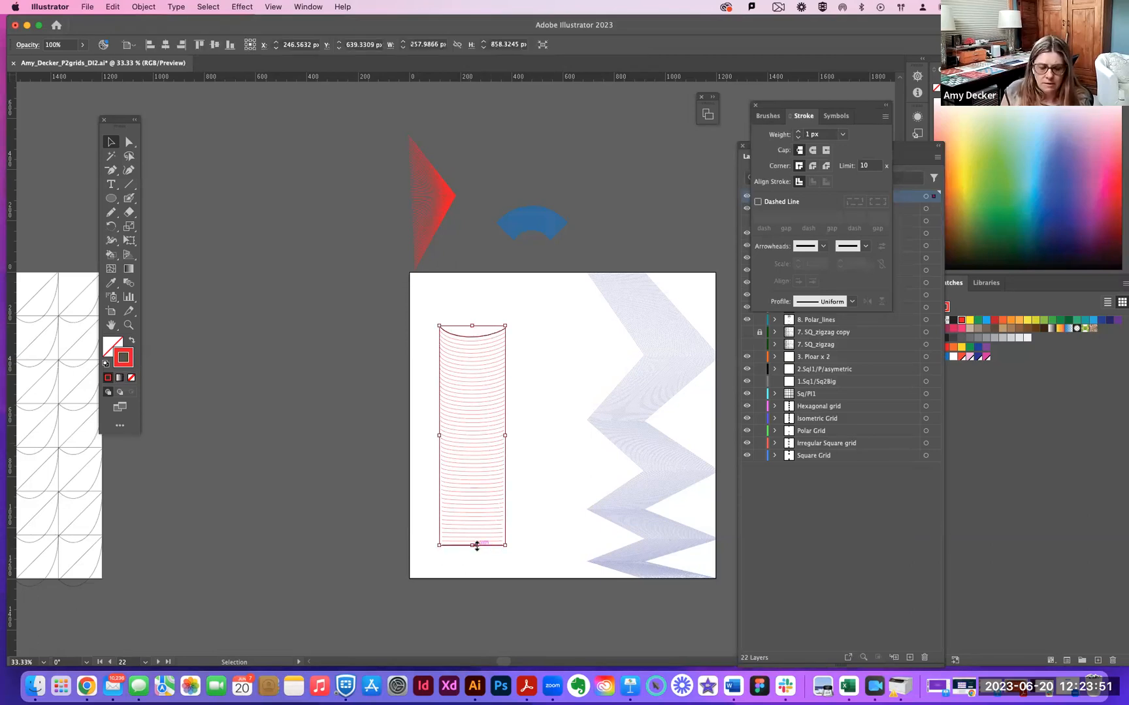
pyautogui.moveTo(393, 543)
pyautogui.mouseDown()
pyautogui.moveTo(377, 537)
pyautogui.moveTo(439, 537)
pyautogui.mouseUp()
pyautogui.moveTo(480, 485); pyautogui.dragTo(341, 486)
pyautogui.click(524, 486)
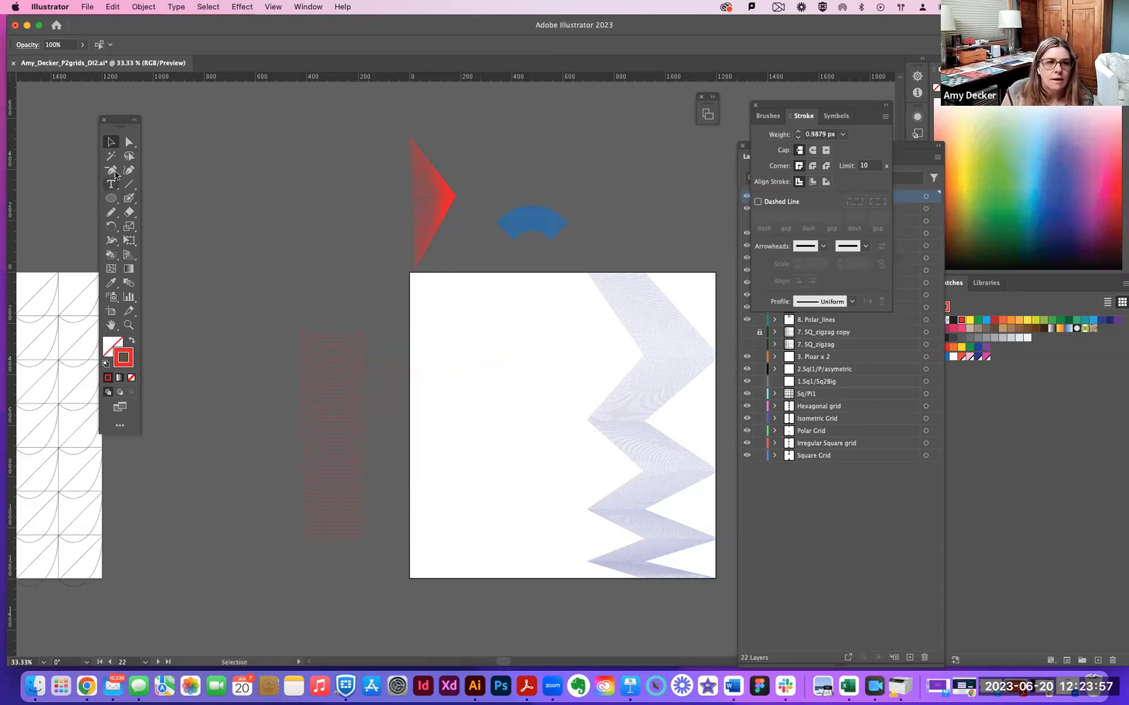
# Draw a downward-bowed arc about 268 px wide with the Pen tool in the artboard's upper-left area.
pyautogui.click(112, 173)
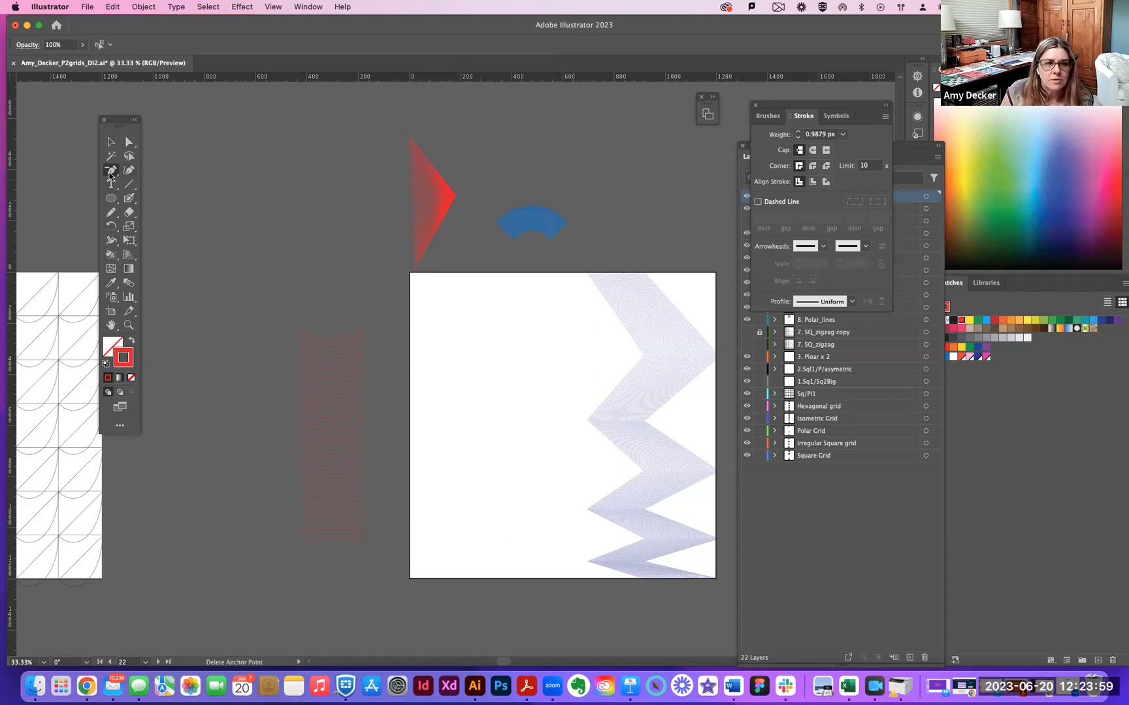
pyautogui.click(111, 173)
pyautogui.press('p')
pyautogui.click(445, 333)
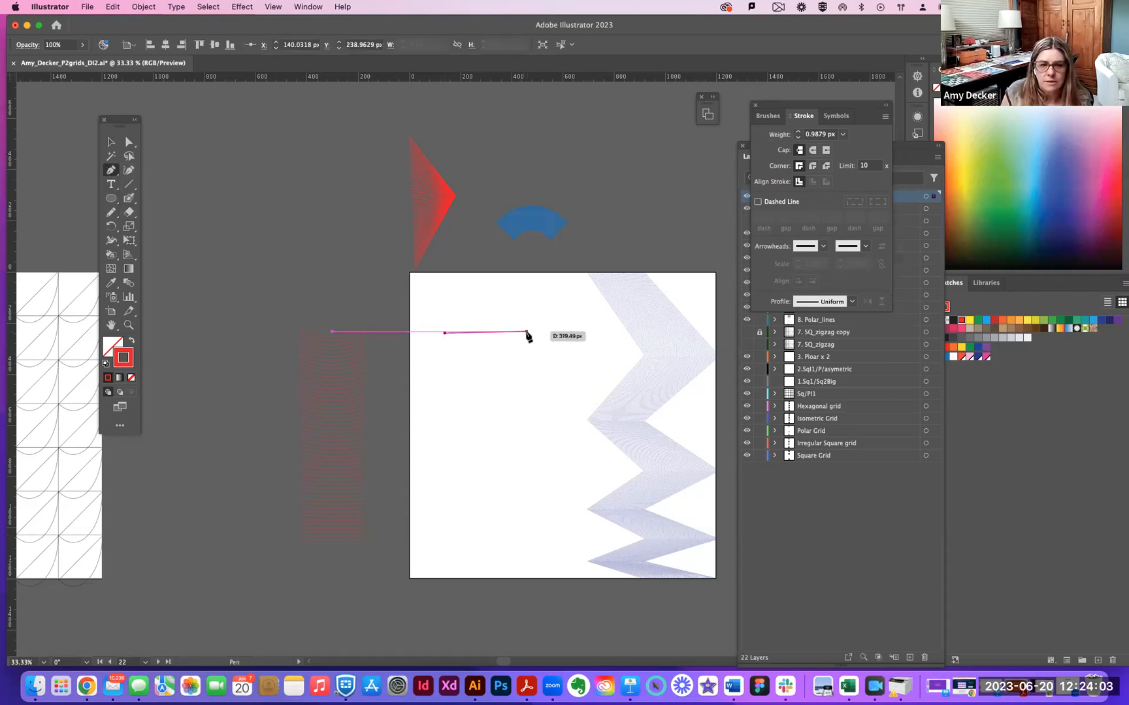
pyautogui.rightClick(527, 333)
pyautogui.click(518, 336)
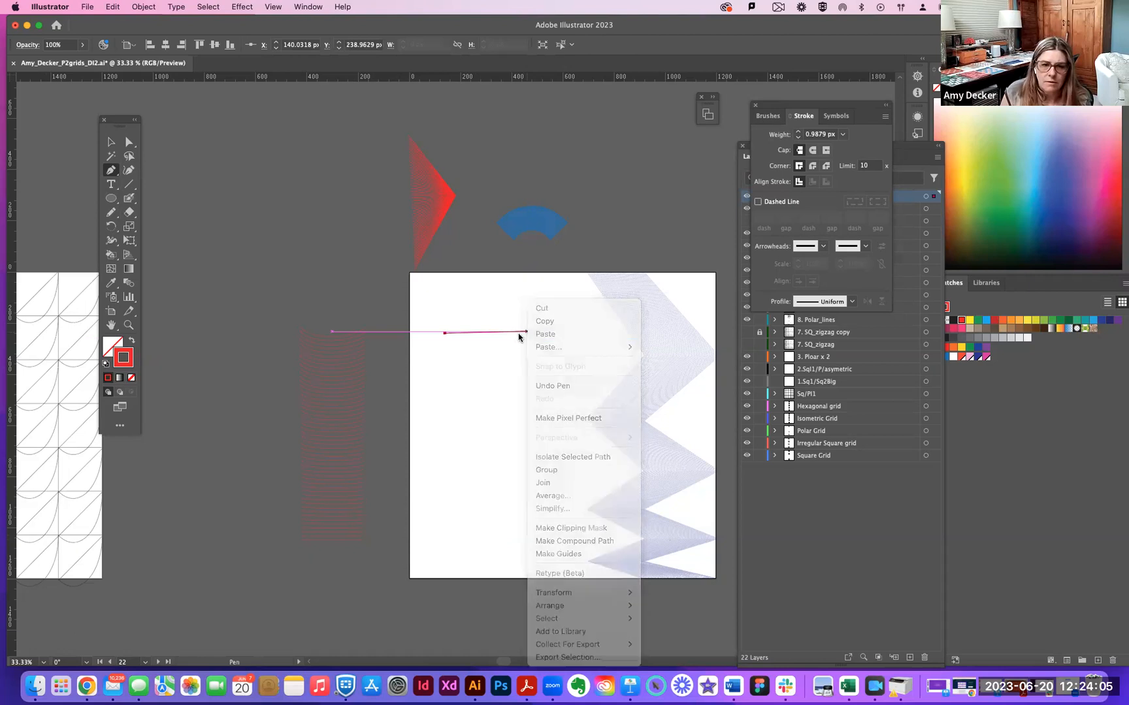
pyautogui.moveTo(557, 294)
pyautogui.mouseDown()
pyautogui.moveTo(572, 309)
pyautogui.moveTo(555, 302)
pyautogui.mouseUp()
pyautogui.click(111, 142)
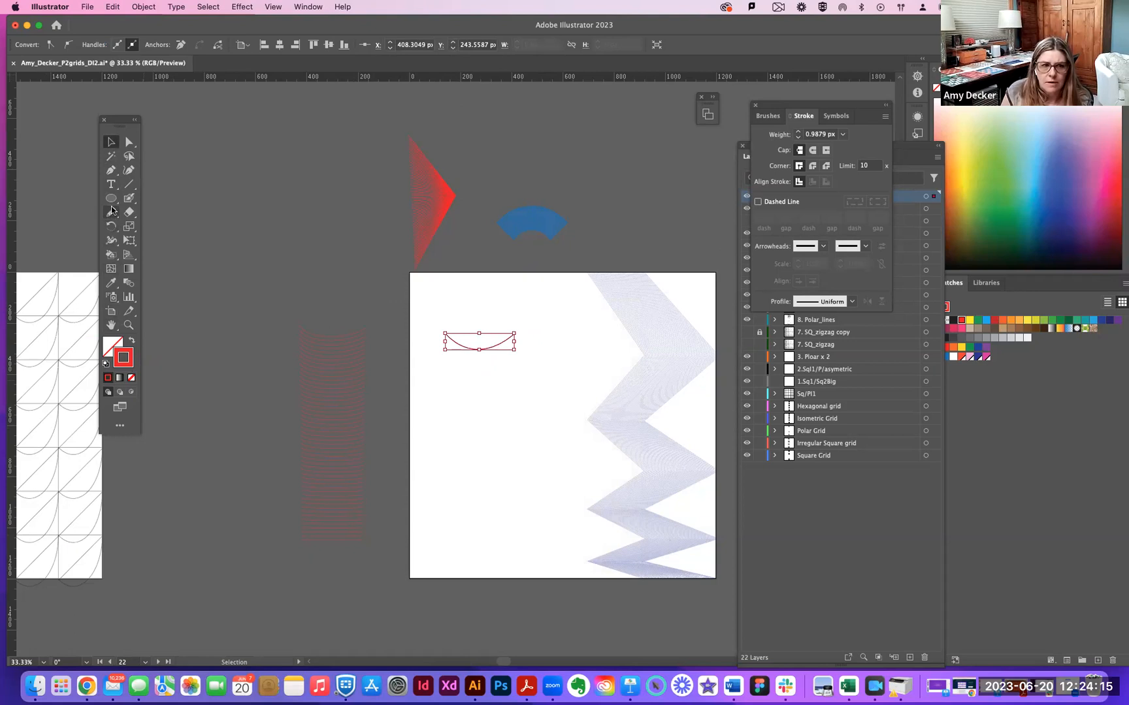
# Draw a horizontal straight line about 315 px long near the artboard's lower edge, and align its centre horizontally with the arc's.
pyautogui.click(111, 170)
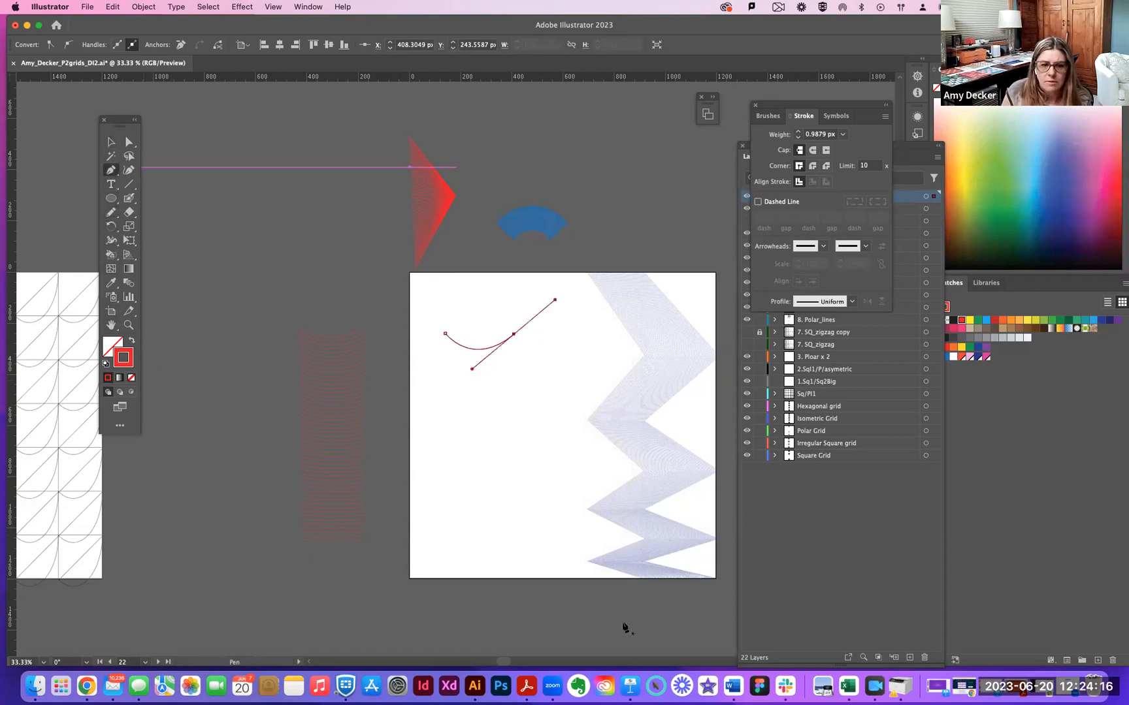
pyautogui.keyDown('super'); pyautogui.click(547, 532); pyautogui.keyUp('super')
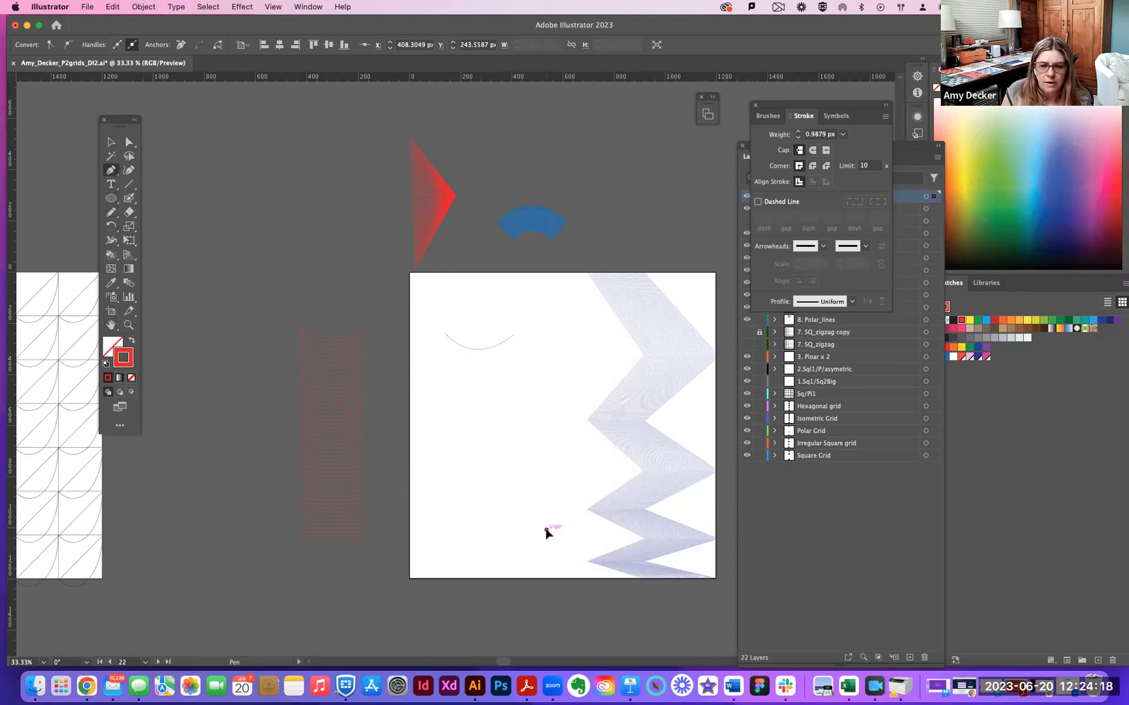
pyautogui.rightClick(469, 531)
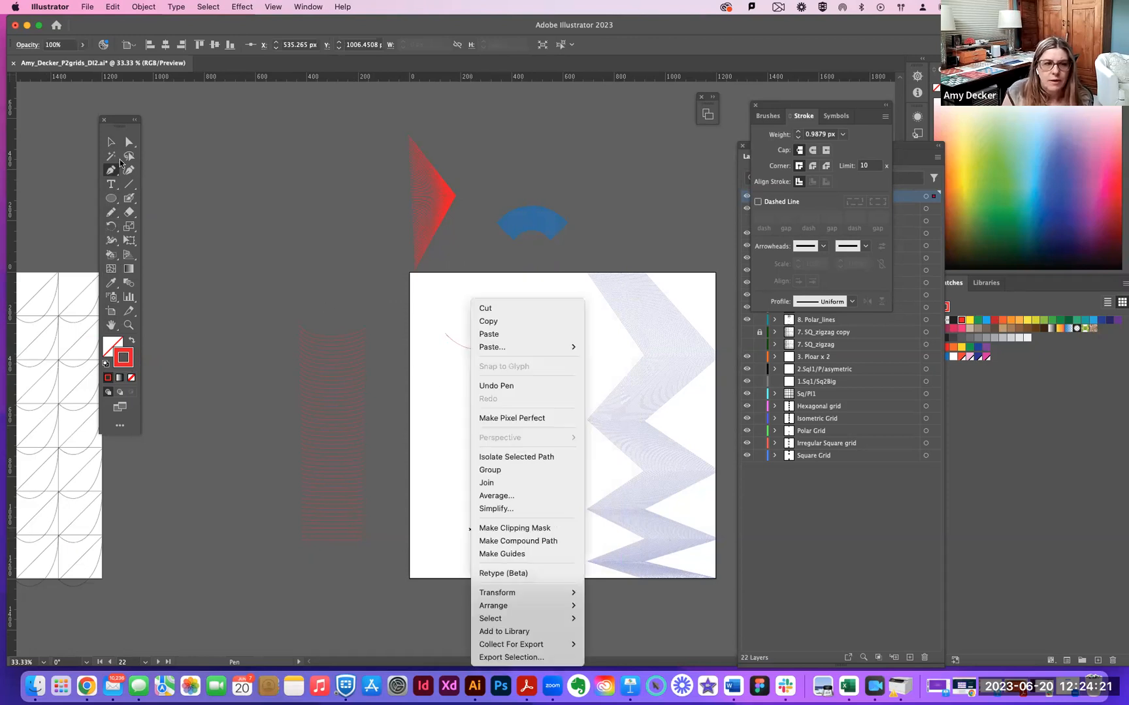
pyautogui.click(208, 229)
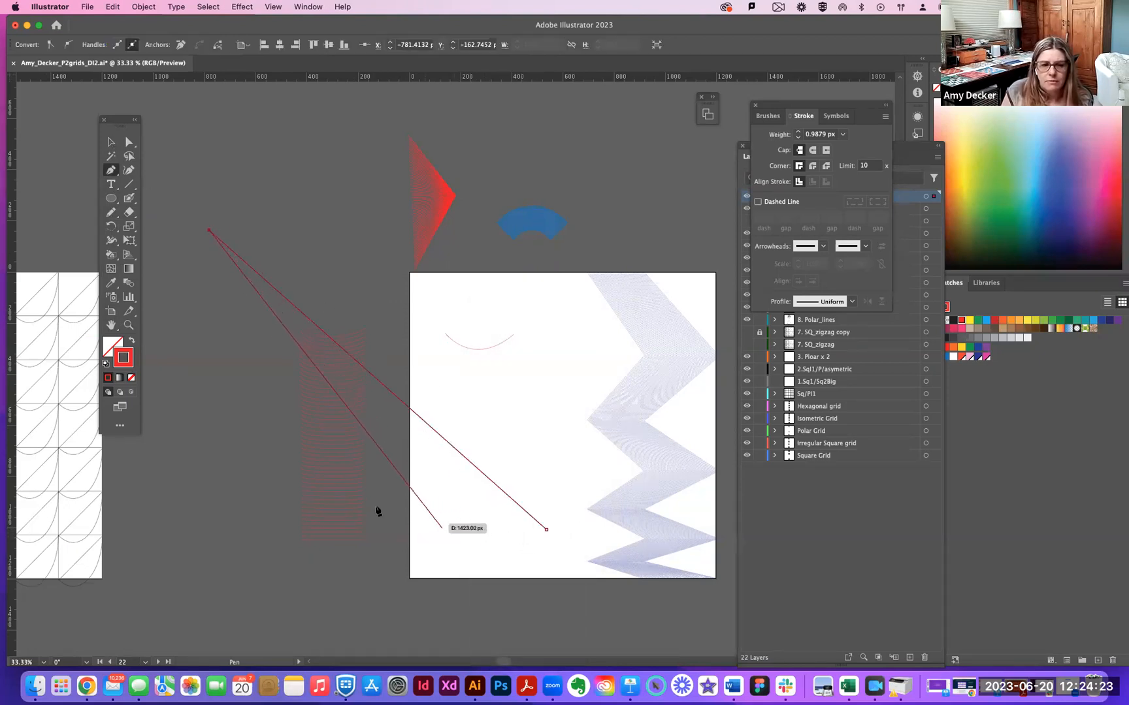
pyautogui.press('super+z')
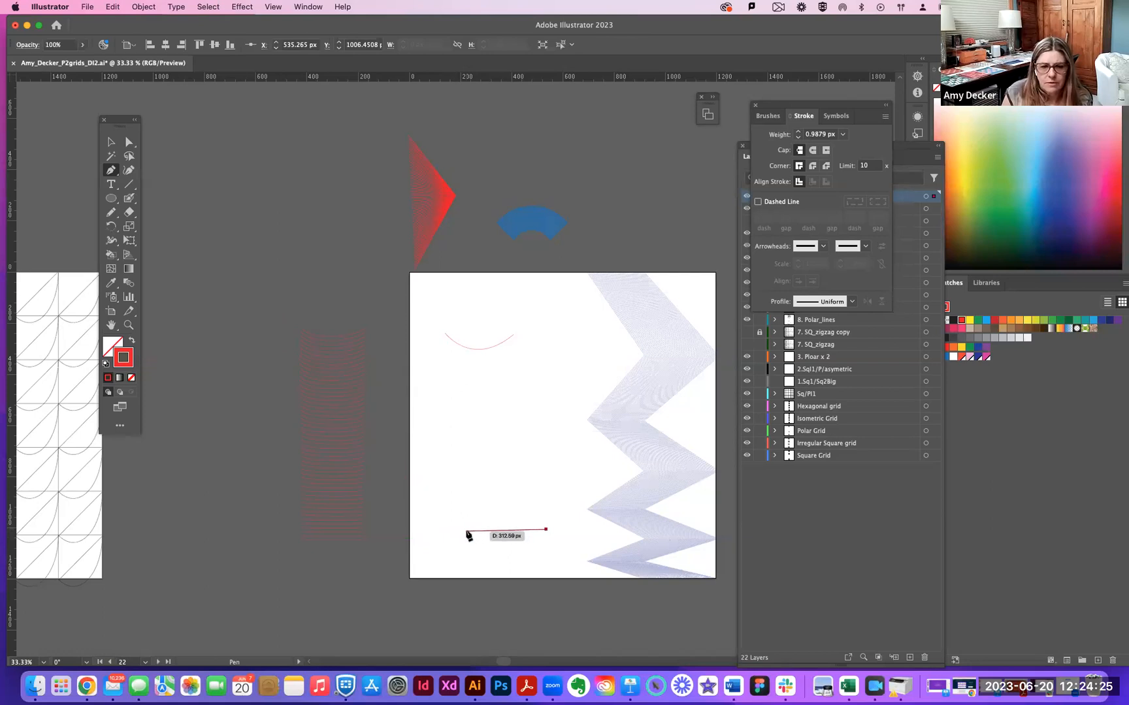
pyautogui.click(465, 530)
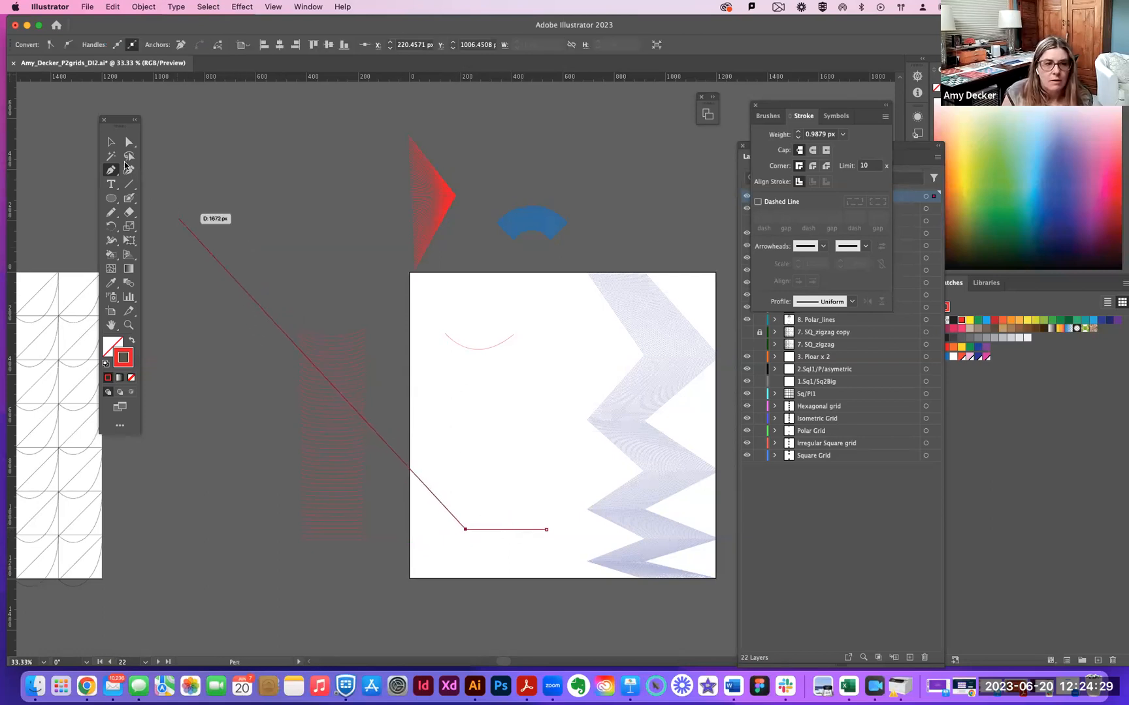
pyautogui.press('v')
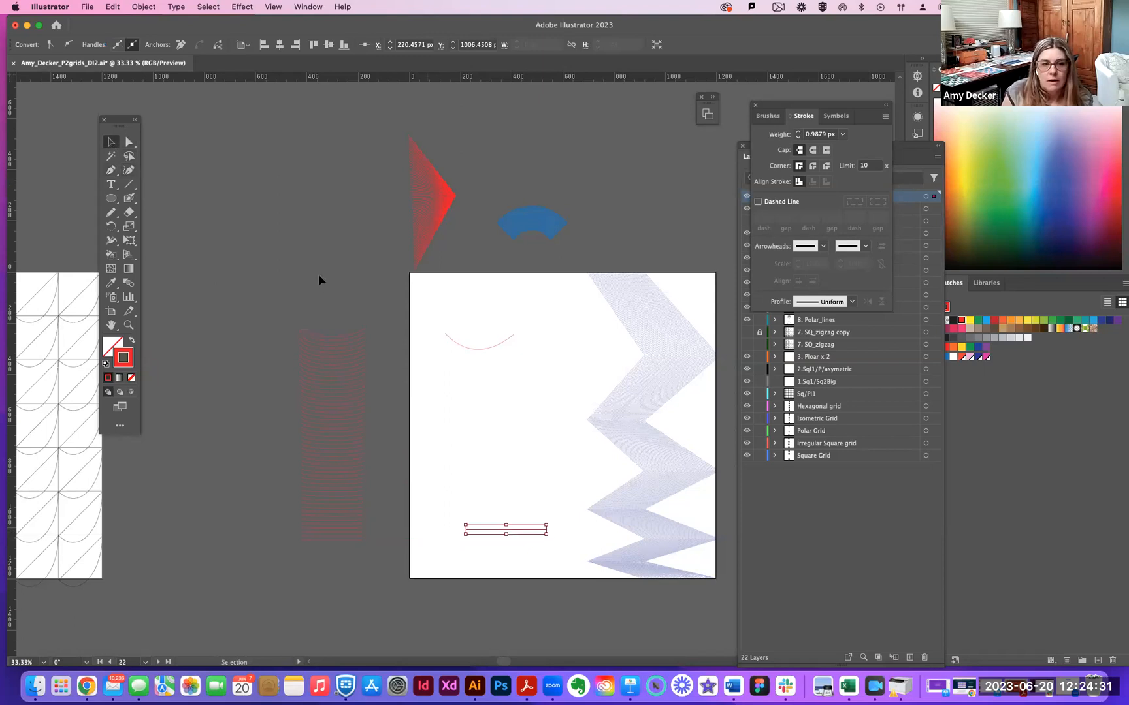
pyautogui.moveTo(601, 593); pyautogui.dragTo(450, 322)
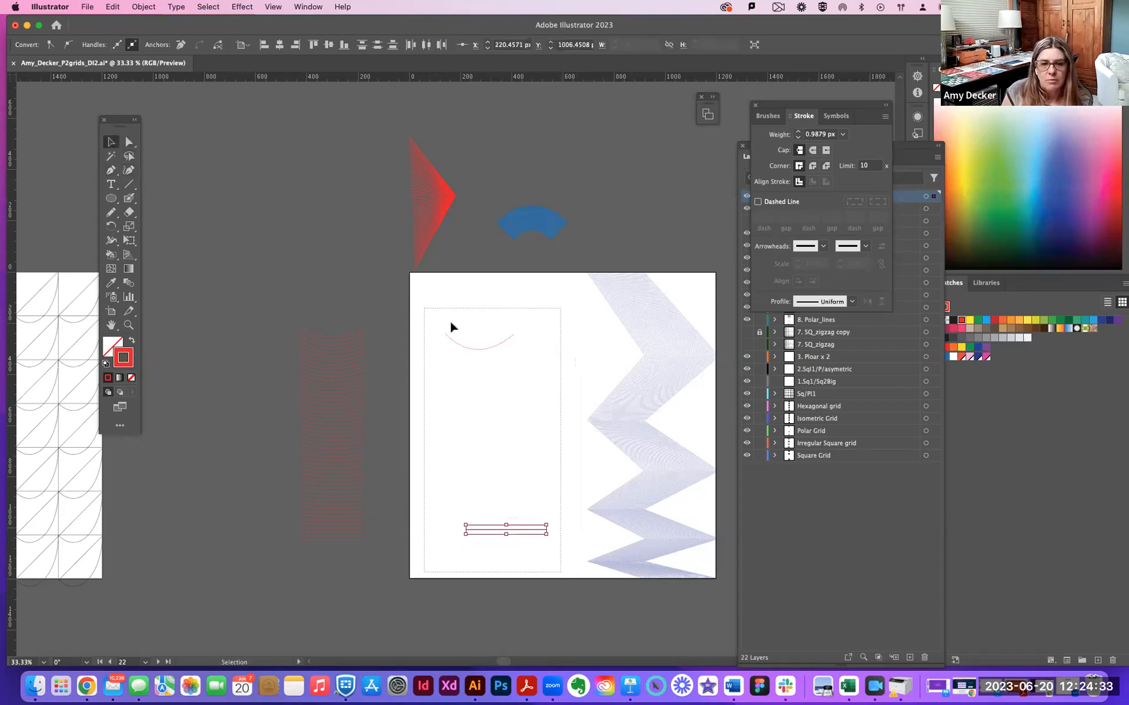
pyautogui.click(166, 45)
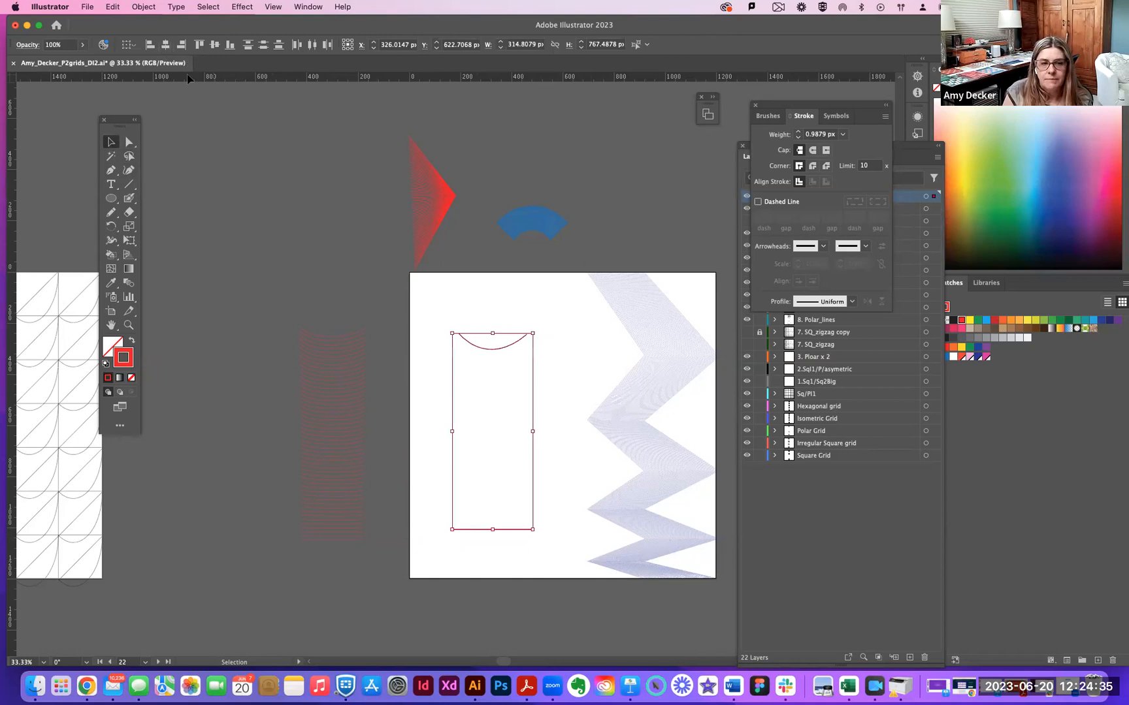
# Try blending the centred arc and straight line with the current blend settings, and undo the blend.
pyautogui.click(151, 6)
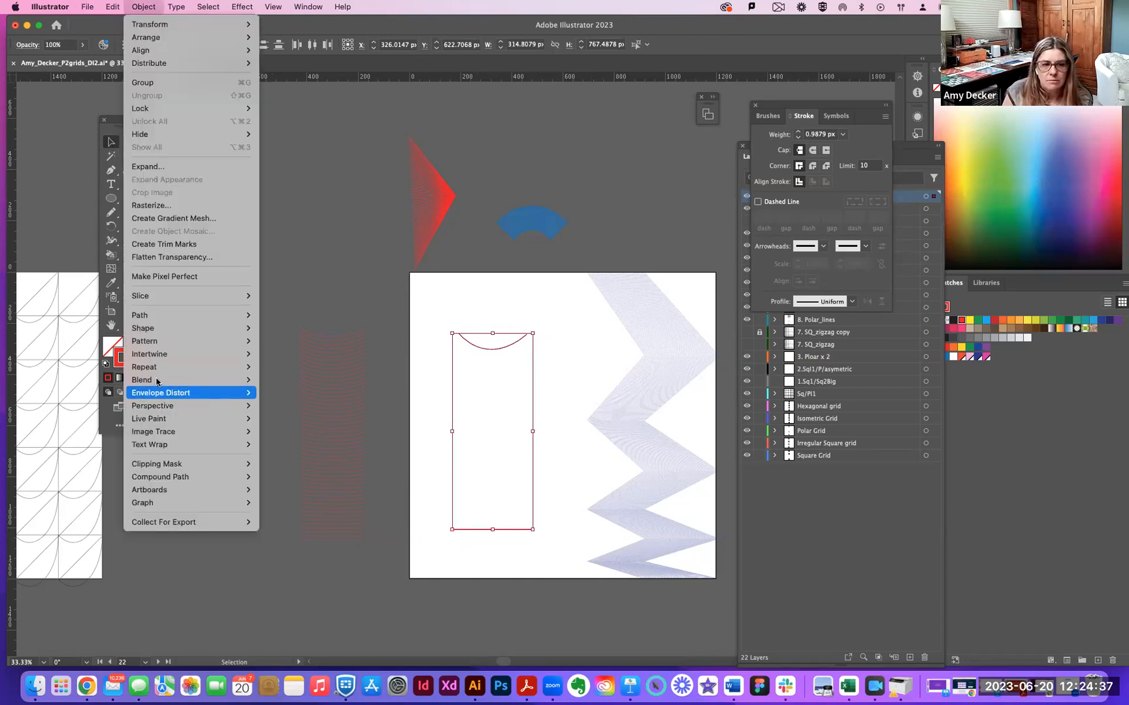
pyautogui.moveTo(196, 379)
pyautogui.click(274, 380)
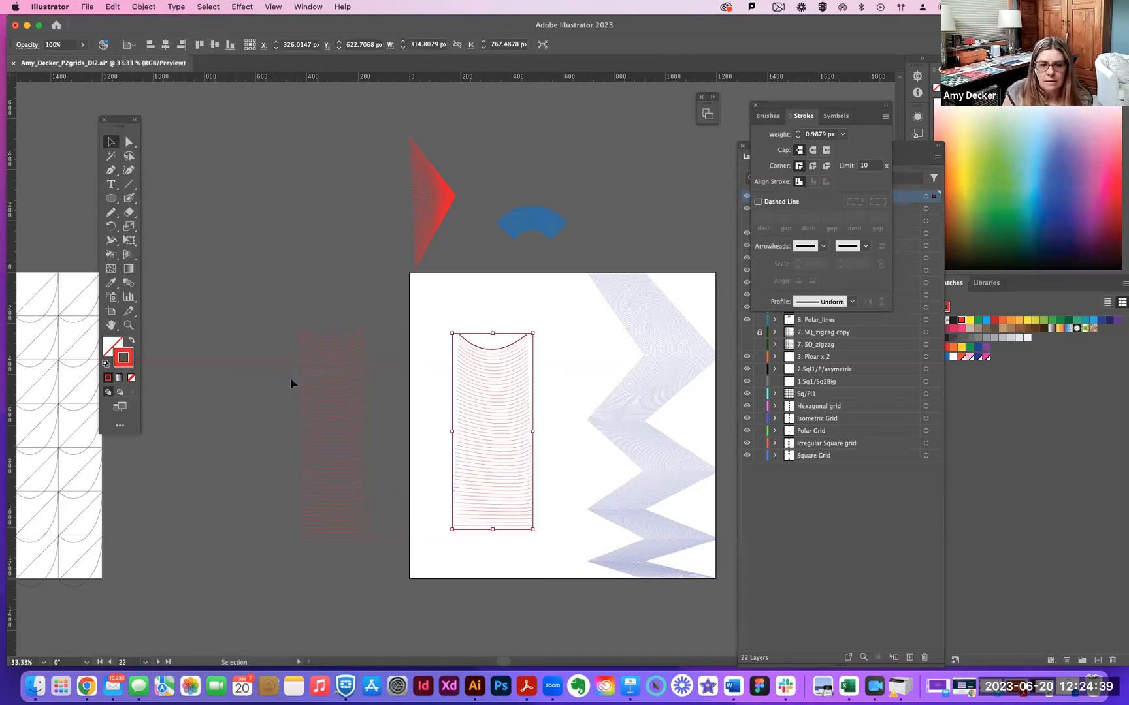
pyautogui.press('super+z')
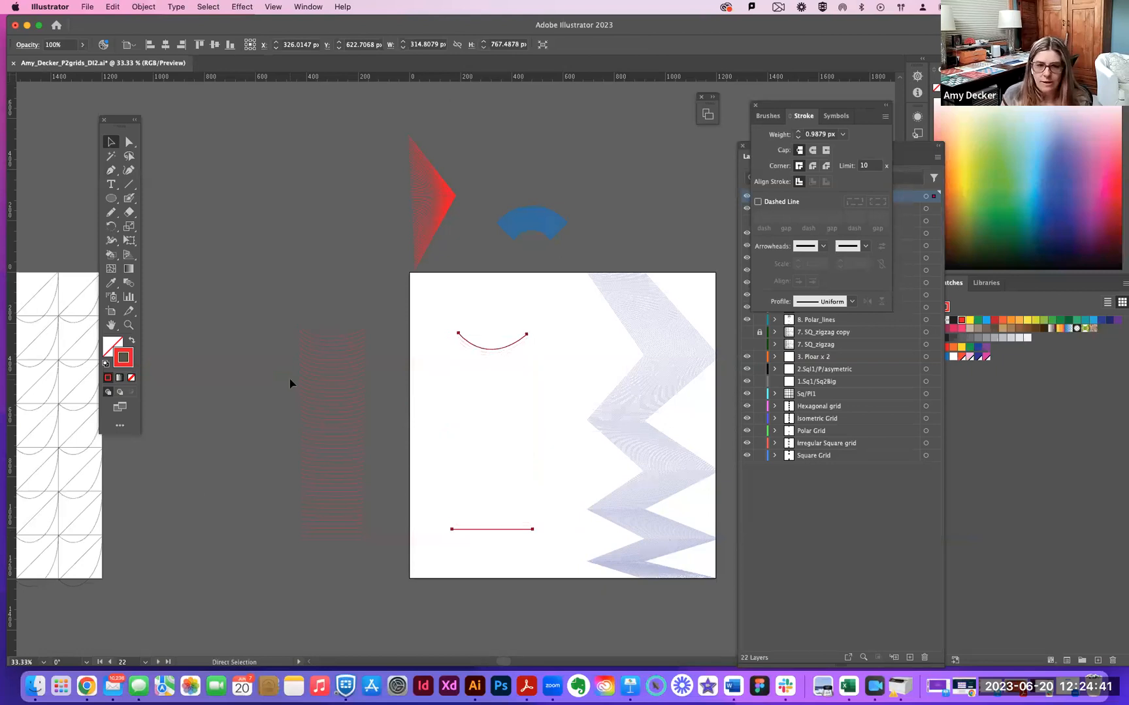
# Reselect the arc and the straight line, try the same blend once more, and undo it.
pyautogui.click(535, 537)
pyautogui.click(532, 529)
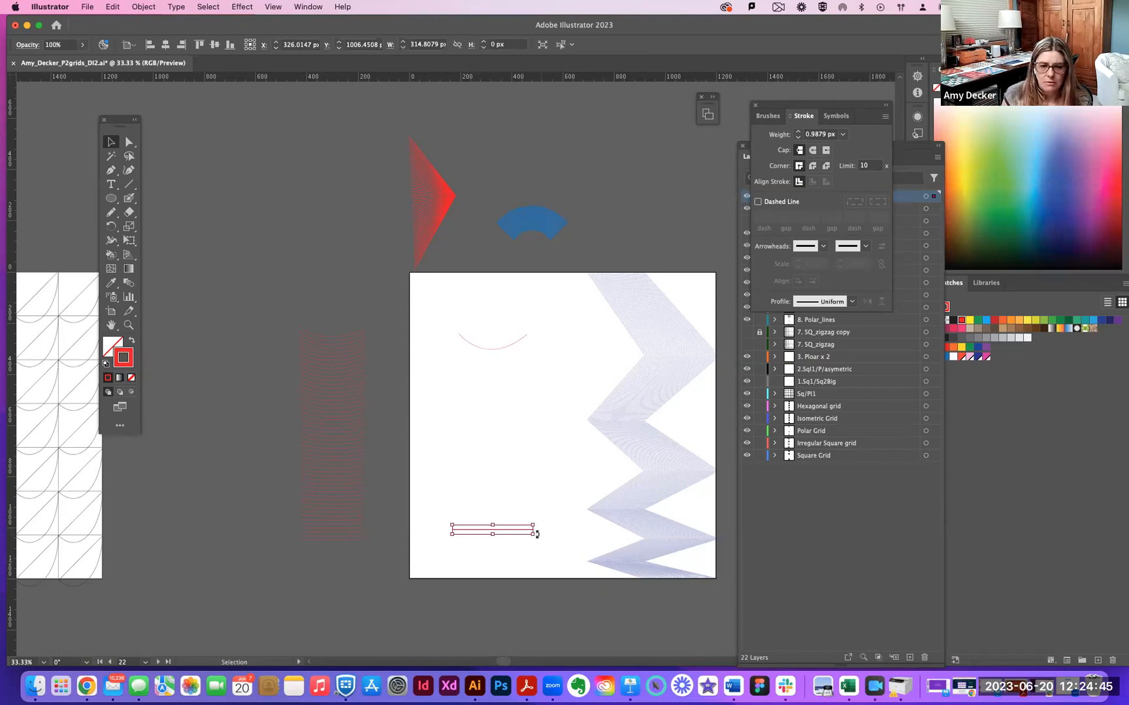
pyautogui.moveTo(528, 549); pyautogui.dragTo(446, 515)
pyautogui.moveTo(449, 314); pyautogui.dragTo(557, 556)
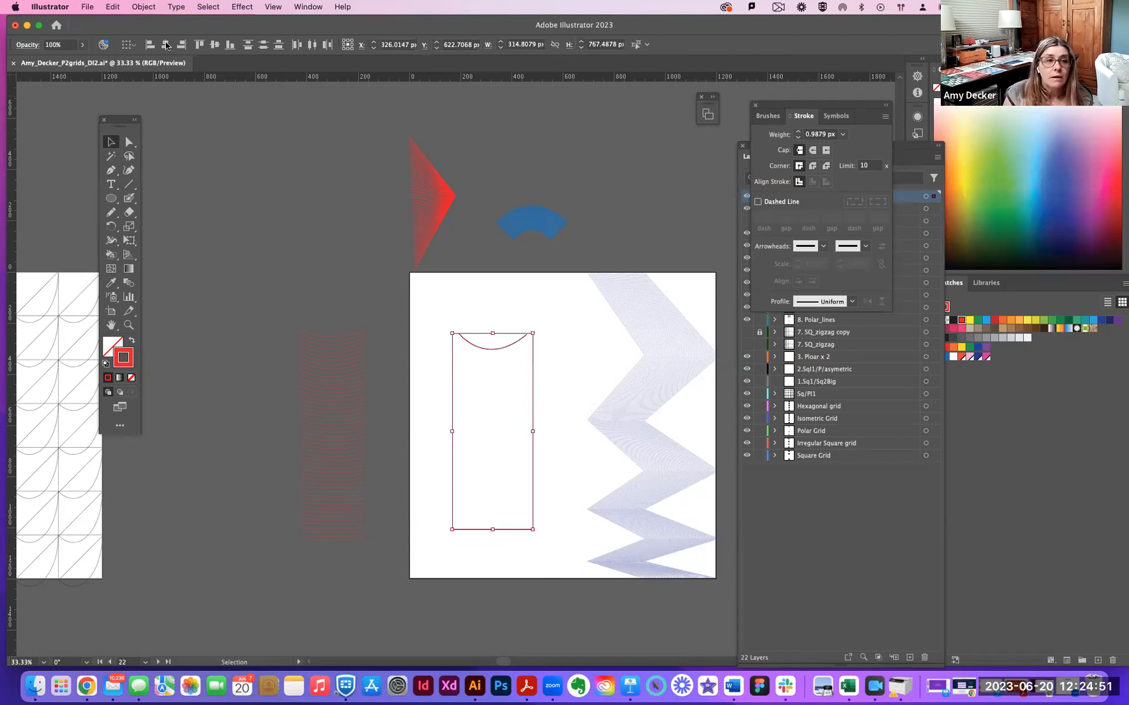
pyautogui.click(139, 7)
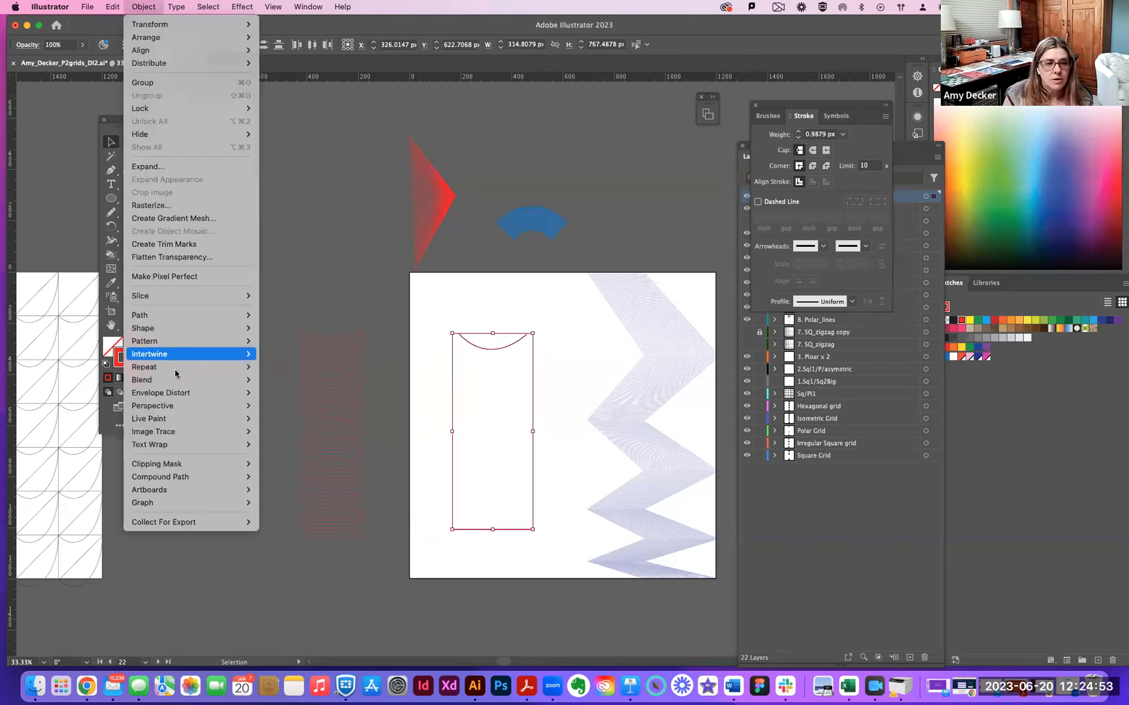
pyautogui.moveTo(171, 381)
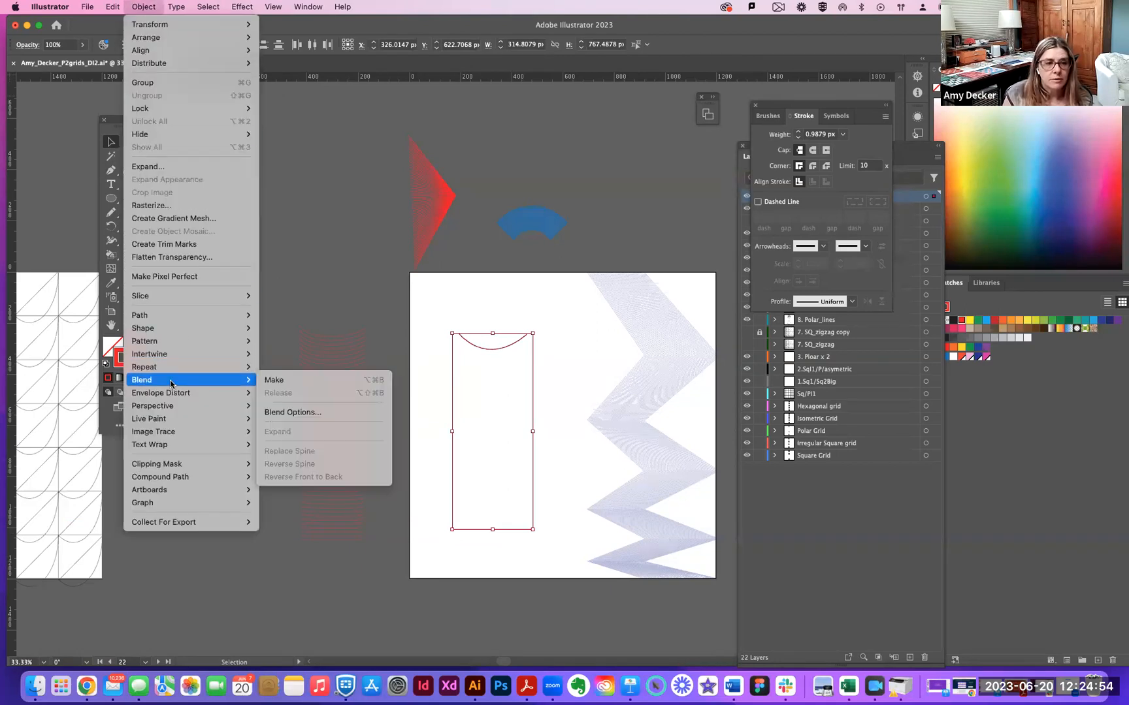
pyautogui.click(283, 381)
pyautogui.press('cmd+z')
pyautogui.press('v')
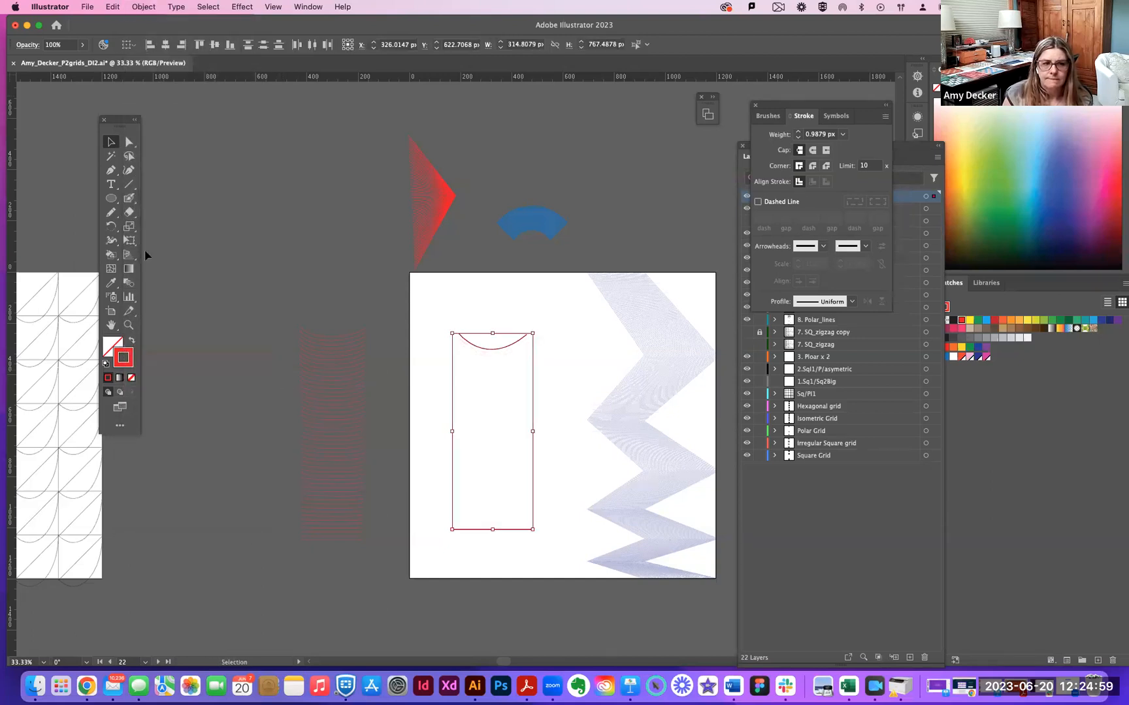
pyautogui.click(144, 7)
pyautogui.moveTo(182, 383)
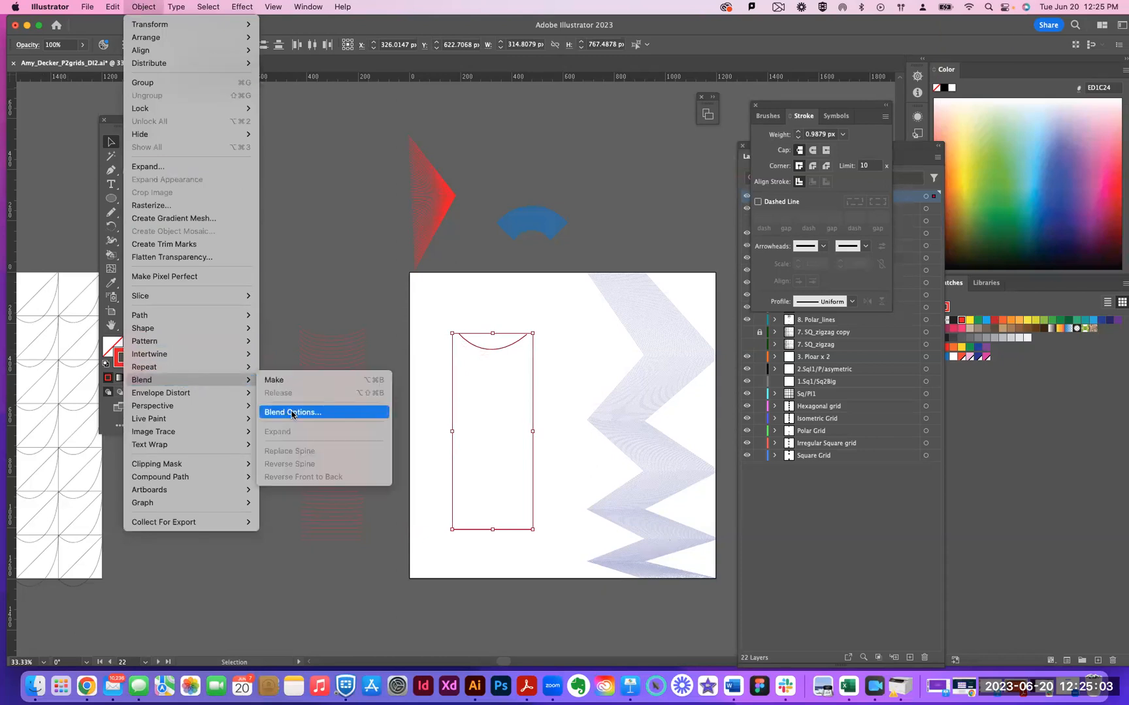
pyautogui.click(158, 5)
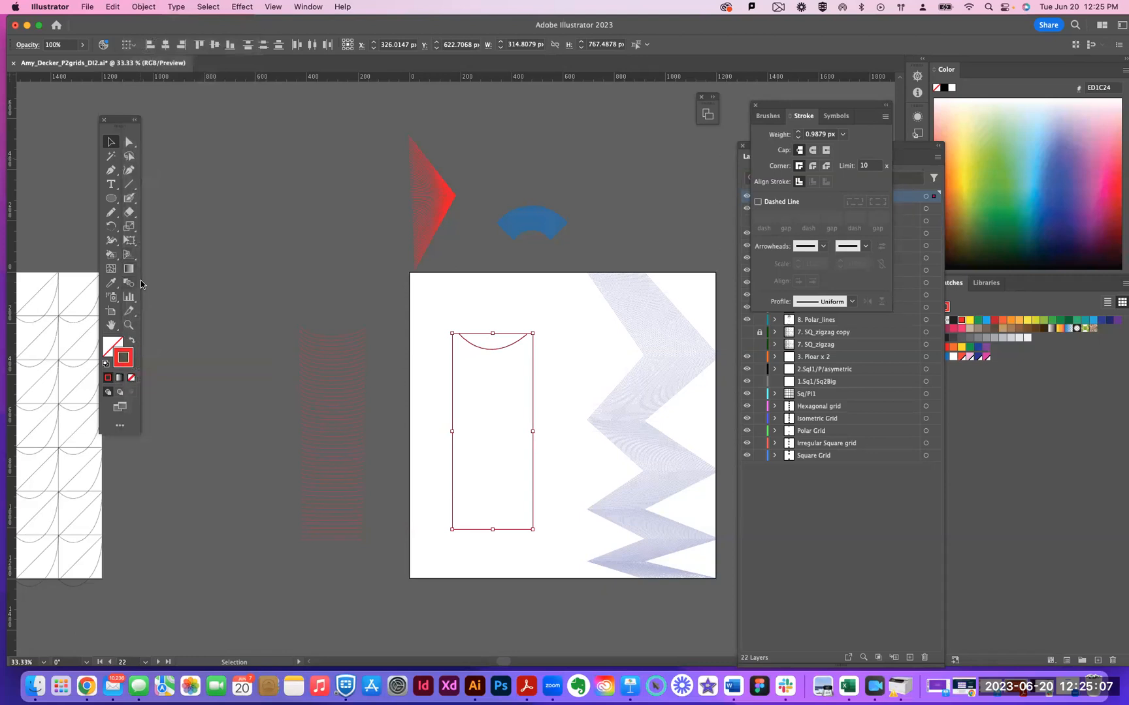
# Scale the arc and straight line together to about 254 by 619 px, and blend them.
pyautogui.moveTo(534, 528)
pyautogui.mouseDown()
pyautogui.moveTo(507, 528)
pyautogui.moveTo(516, 527)
pyautogui.mouseUp()
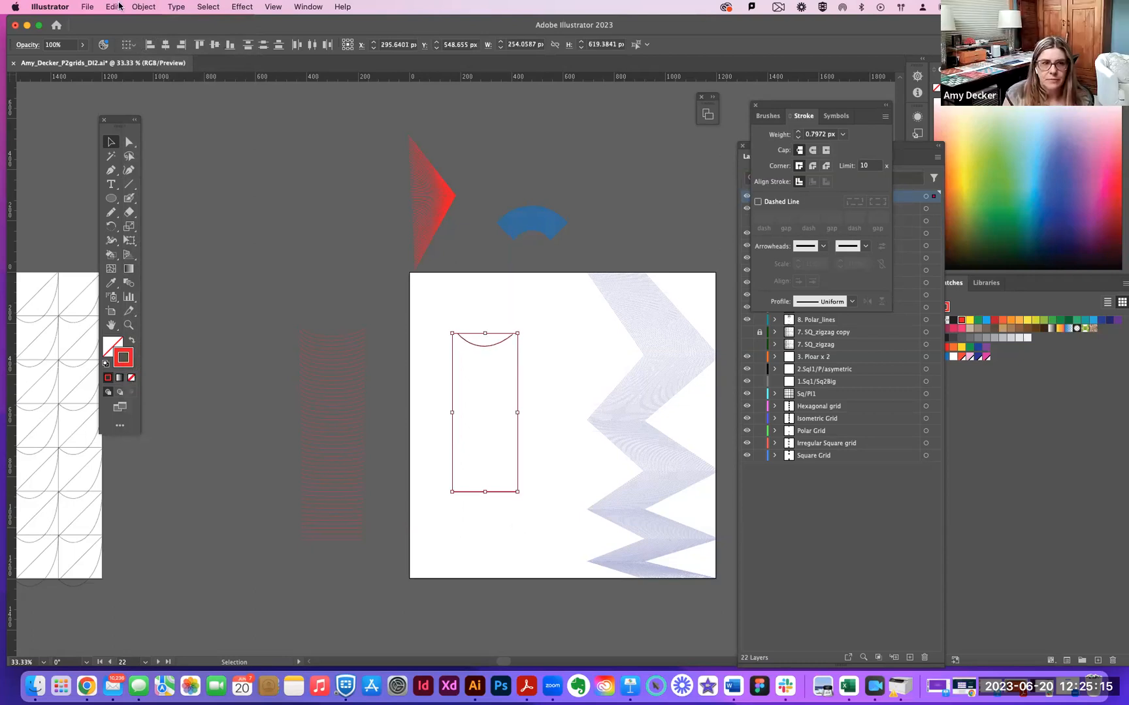
pyautogui.click(144, 7)
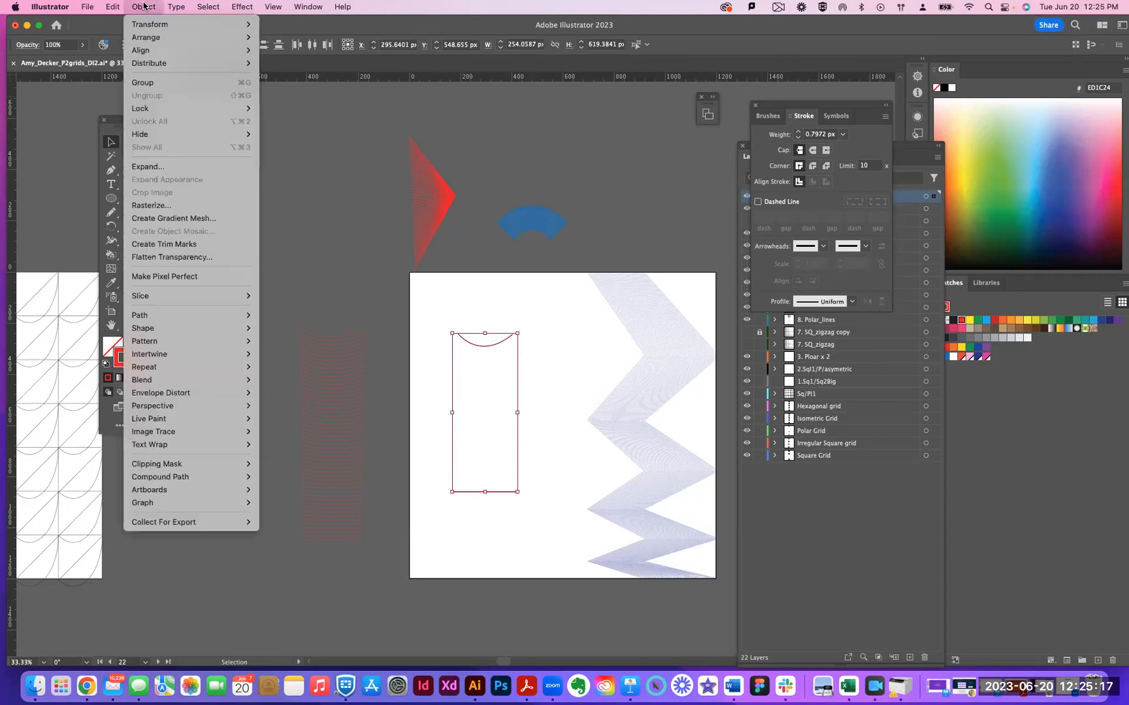
pyautogui.moveTo(200, 386)
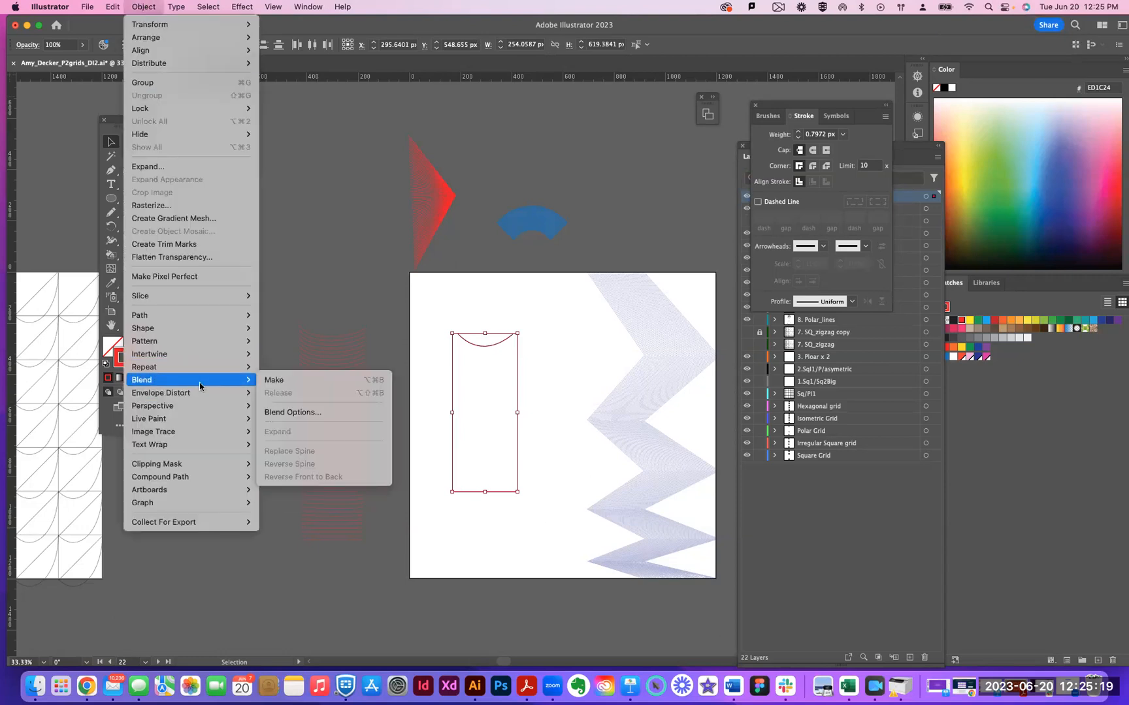
pyautogui.click(285, 383)
# Shift the endpoints of the blend's straight lower line with the Direct Selection tool, and lower the blend slightly on the artboard.
pyautogui.press('a')
pyautogui.click(504, 501)
pyautogui.moveTo(518, 492); pyautogui.dragTo(493, 492)
pyautogui.moveTo(407, 493); pyautogui.dragTo(513, 497)
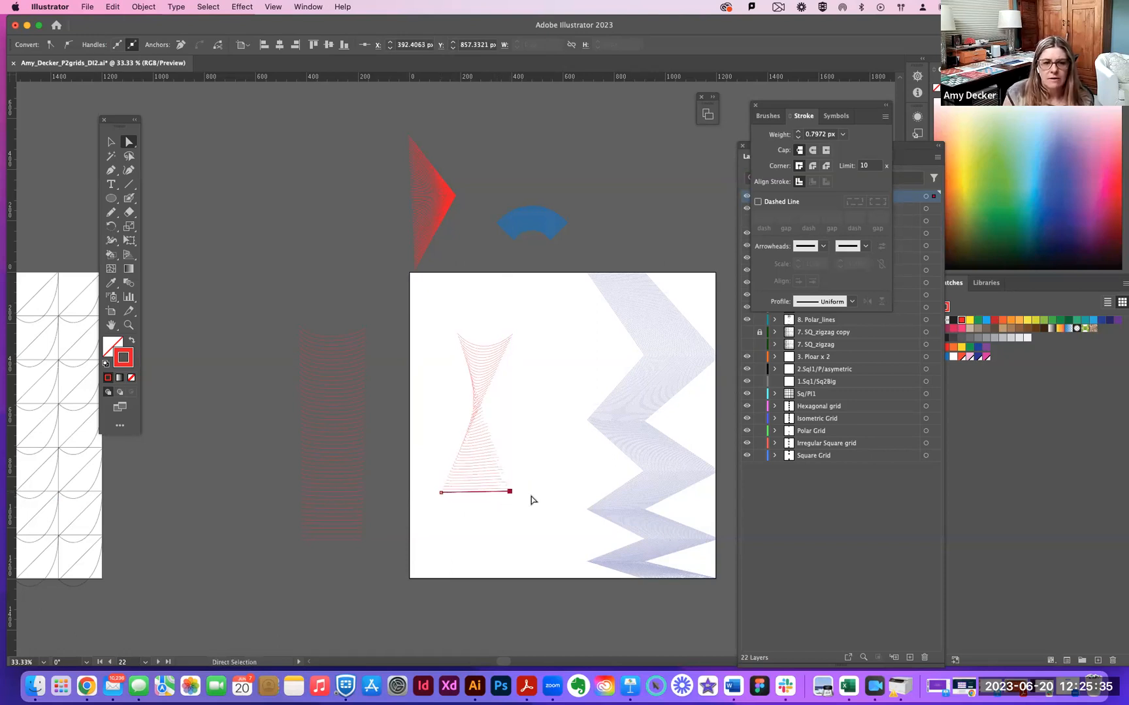
pyautogui.click(531, 514)
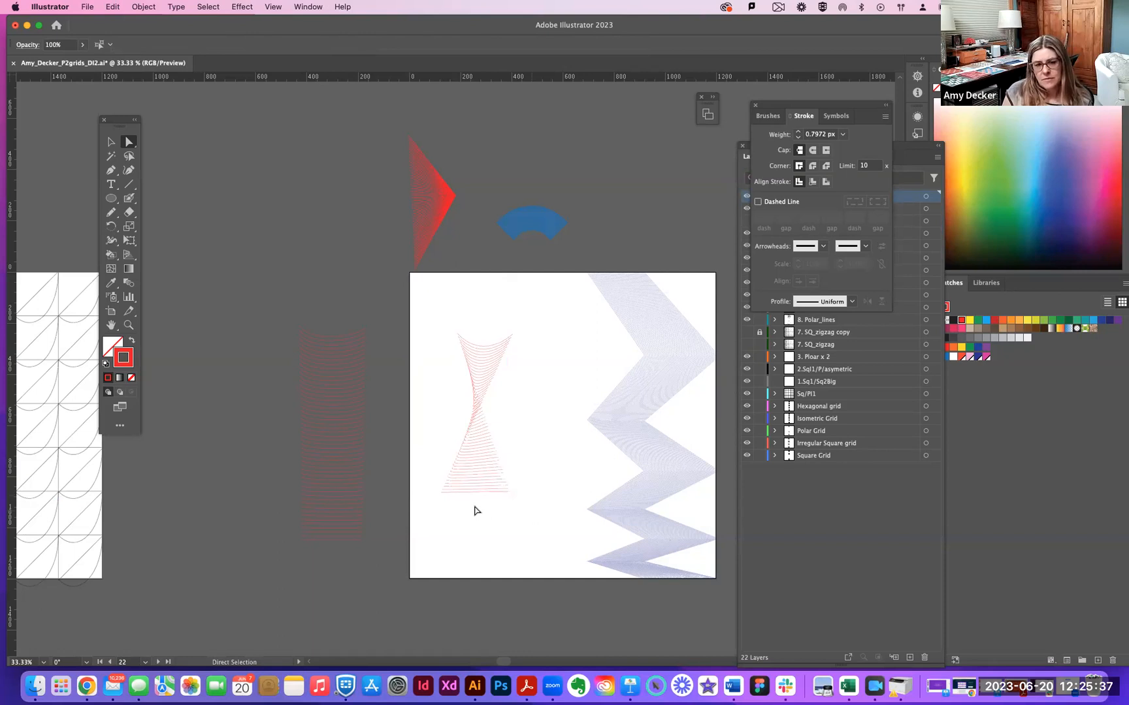
pyautogui.moveTo(440, 497); pyautogui.dragTo(517, 524)
pyautogui.click(455, 501)
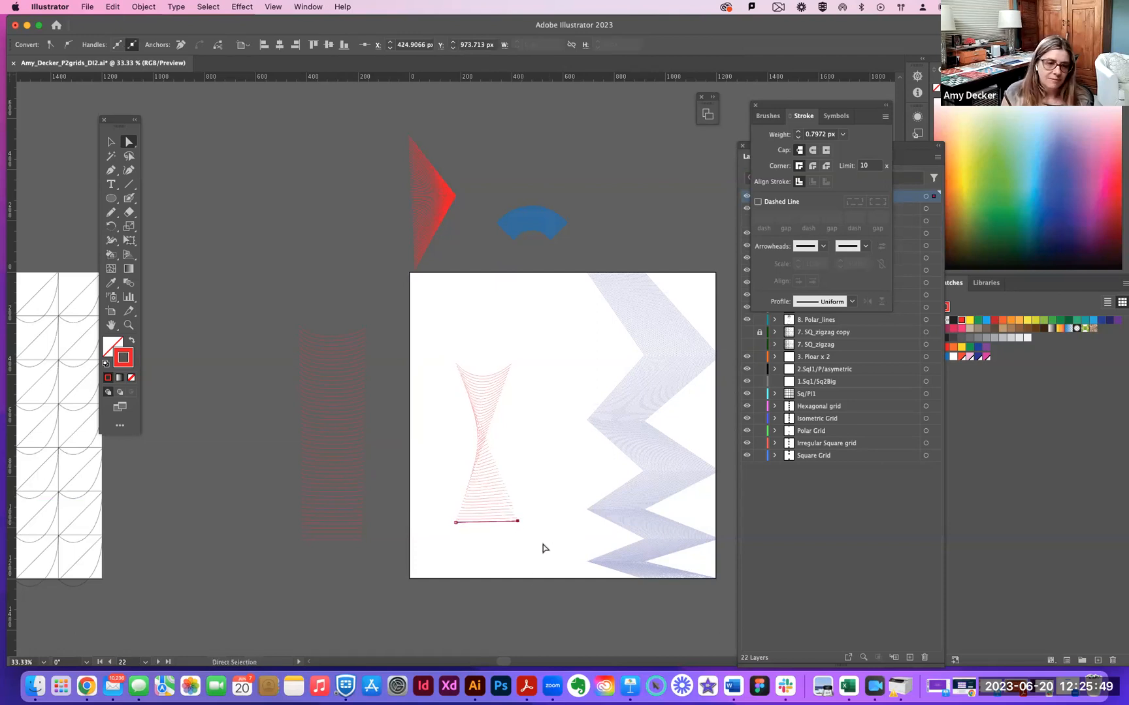
pyautogui.click(524, 604)
# Raise the red blend beside the artboard slightly, and move the arc-to-line blend off the artboard to its left.
pyautogui.click(111, 142)
pyautogui.moveTo(359, 429); pyautogui.dragTo(354, 375)
pyautogui.moveTo(479, 425); pyautogui.dragTo(231, 414)
# Draw a circle about 272 px wide in the artboard's upper-left area and a square about 237 px wide near the lower-left corner.
pyautogui.click(111, 199)
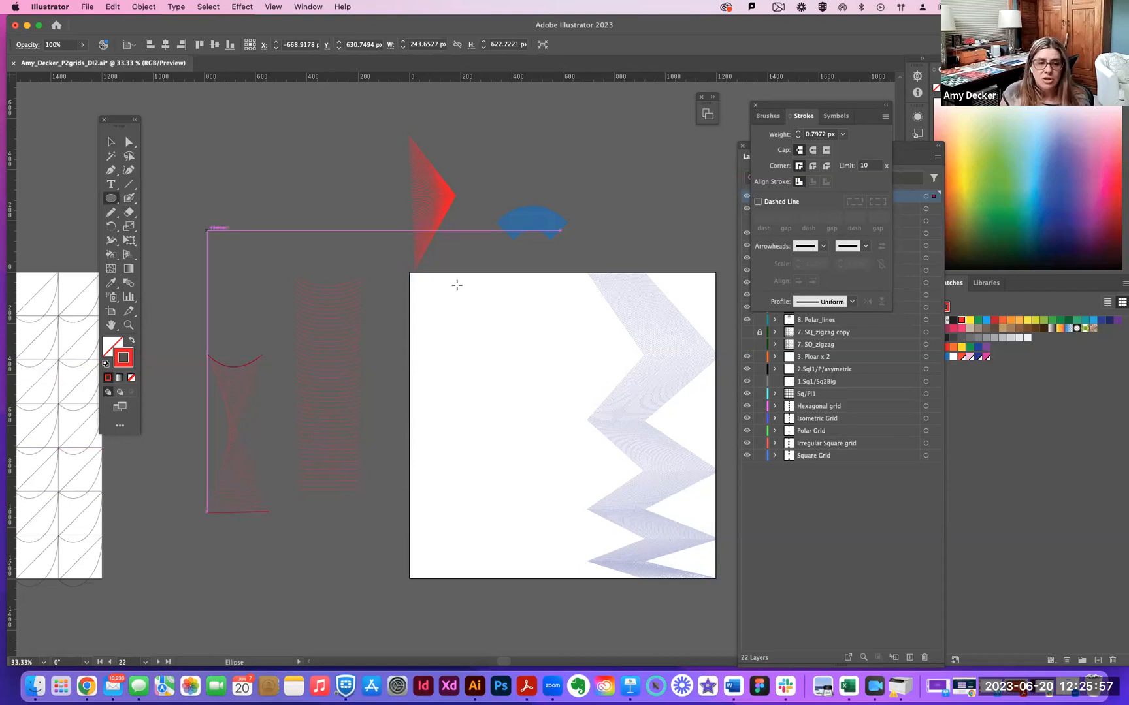
pyautogui.moveTo(432, 288); pyautogui.dragTo(502, 357)
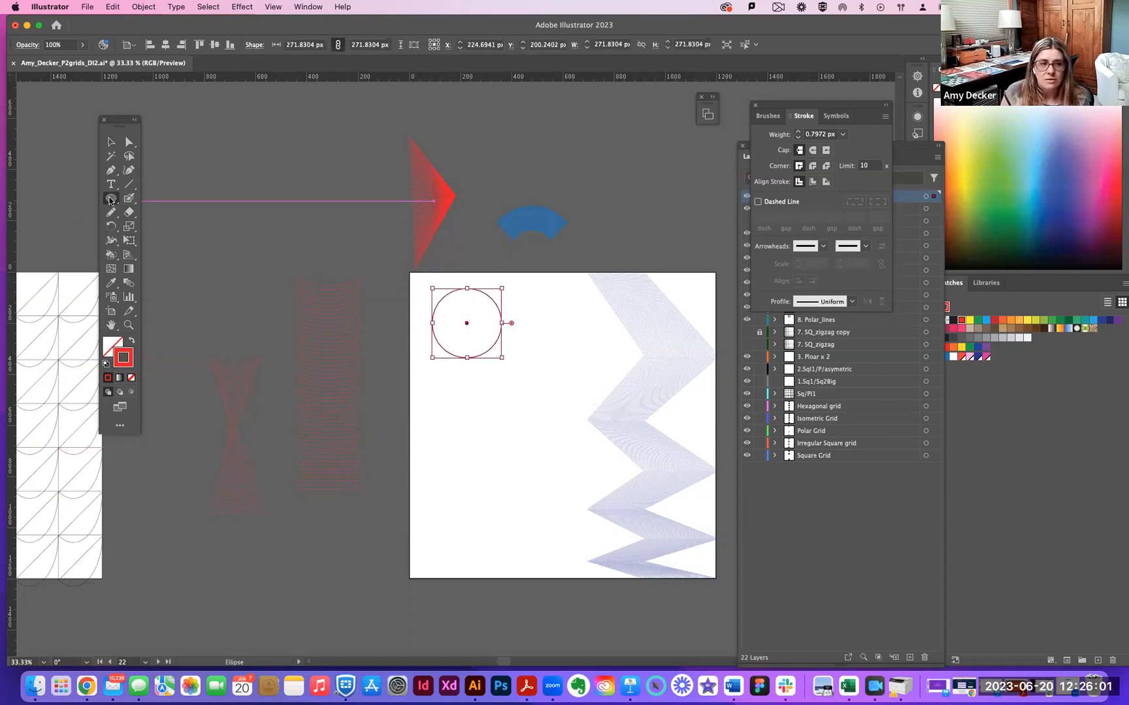
pyautogui.moveTo(111, 200); pyautogui.dragTo(160, 198)
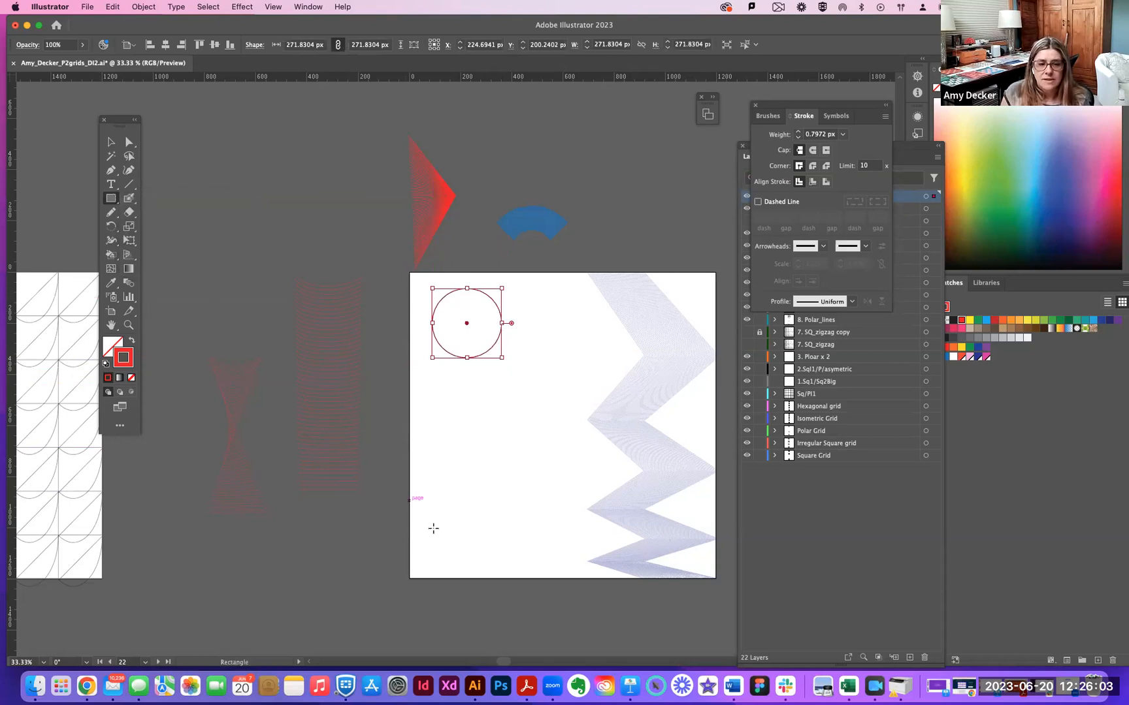
pyautogui.moveTo(439, 506)
pyautogui.mouseDown()
pyautogui.moveTo(504, 566)
pyautogui.moveTo(501, 556)
pyautogui.mouseUp()
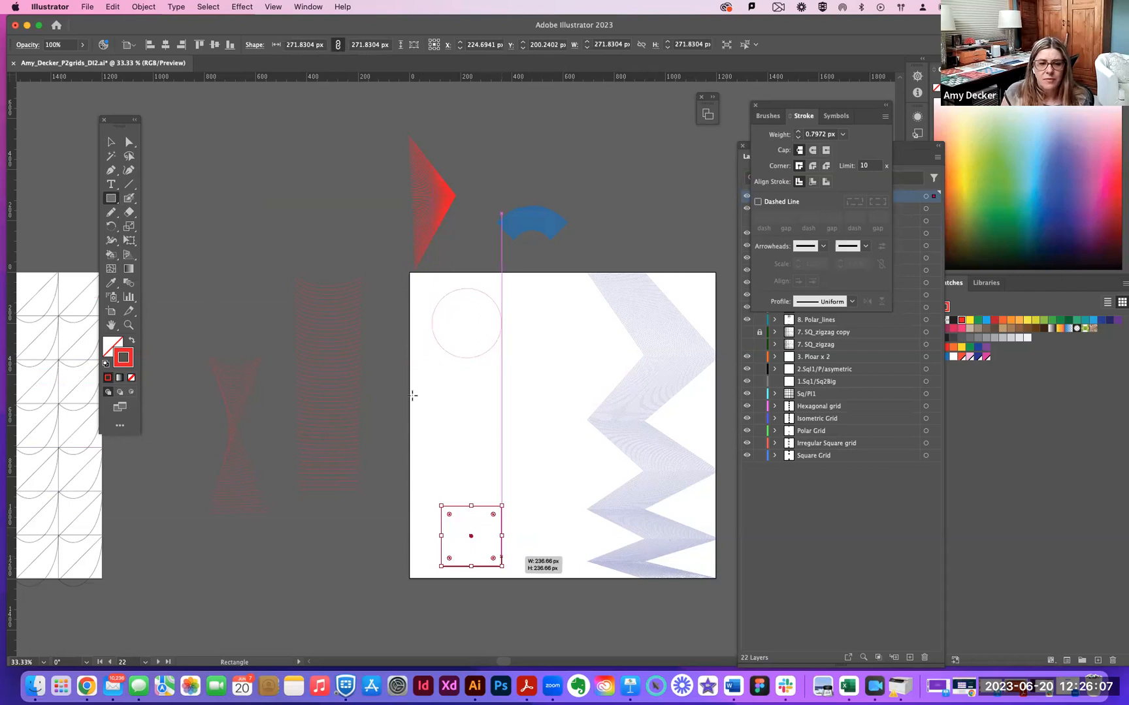
# Align the centres of the circle and square horizontally, and blend the two shapes.
pyautogui.click(112, 143)
pyautogui.moveTo(420, 293); pyautogui.dragTo(510, 572)
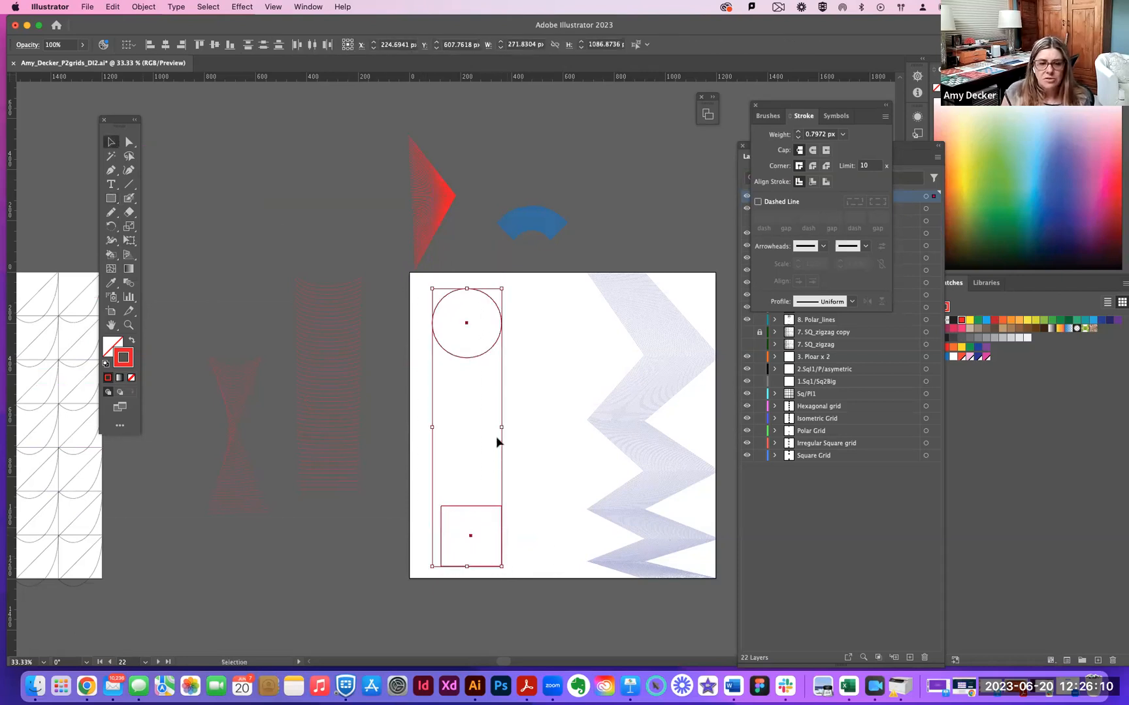
pyautogui.click(165, 45)
pyautogui.click(154, 8)
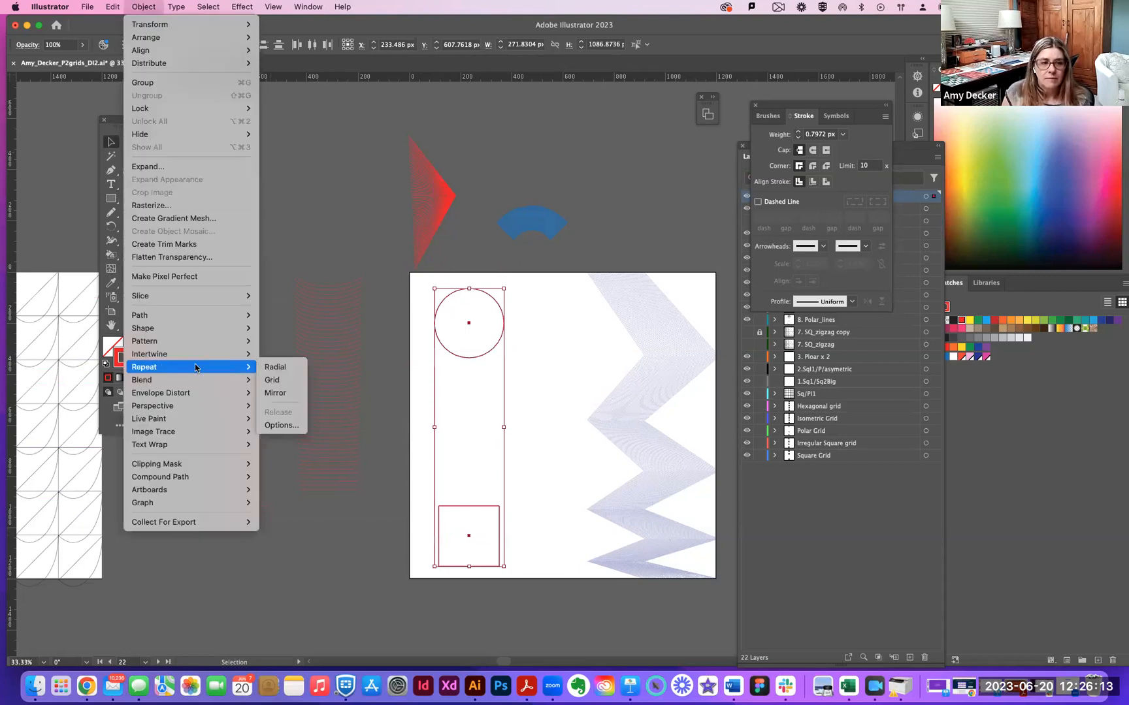
pyautogui.moveTo(203, 380)
pyautogui.click(278, 380)
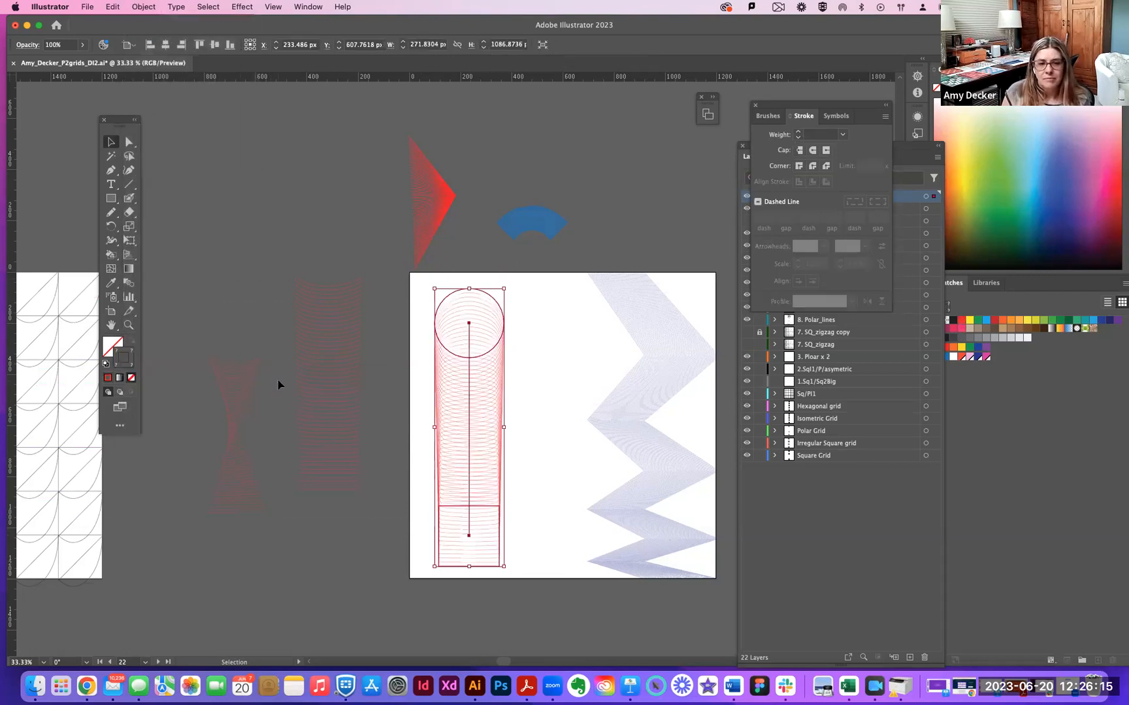
pyautogui.click(211, 189)
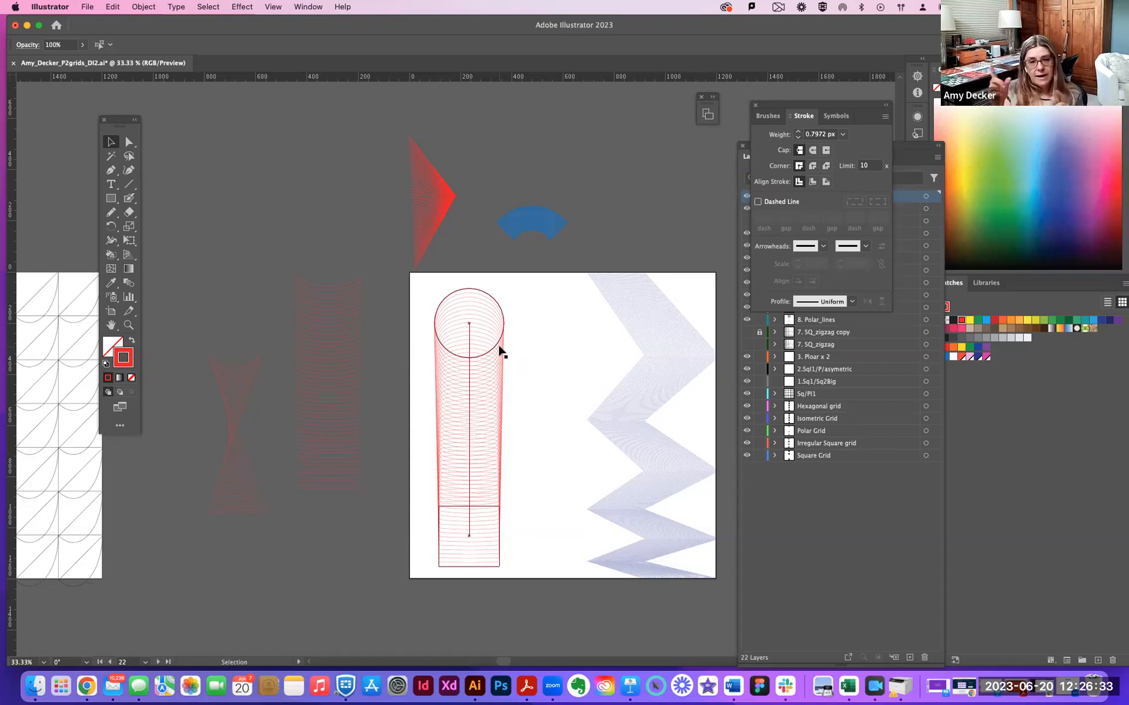
# Move the circle-to-square blend slightly right on the artboard, and nudge the blue arc shape above the artboard upward.
pyautogui.click(647, 322)
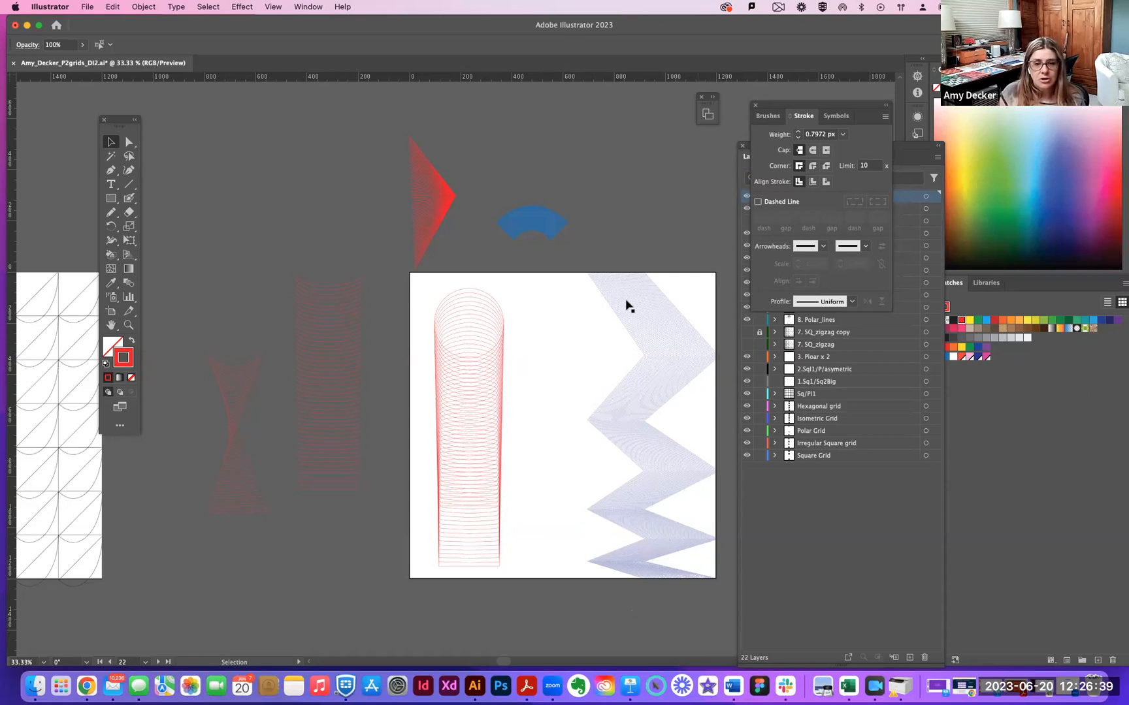
pyautogui.moveTo(518, 285); pyautogui.dragTo(433, 582)
pyautogui.moveTo(468, 448)
pyautogui.mouseDown()
pyautogui.moveTo(262, 317)
pyautogui.moveTo(516, 461)
pyautogui.moveTo(365, 380)
pyautogui.moveTo(237, 262)
pyautogui.moveTo(479, 435)
pyautogui.mouseUp()
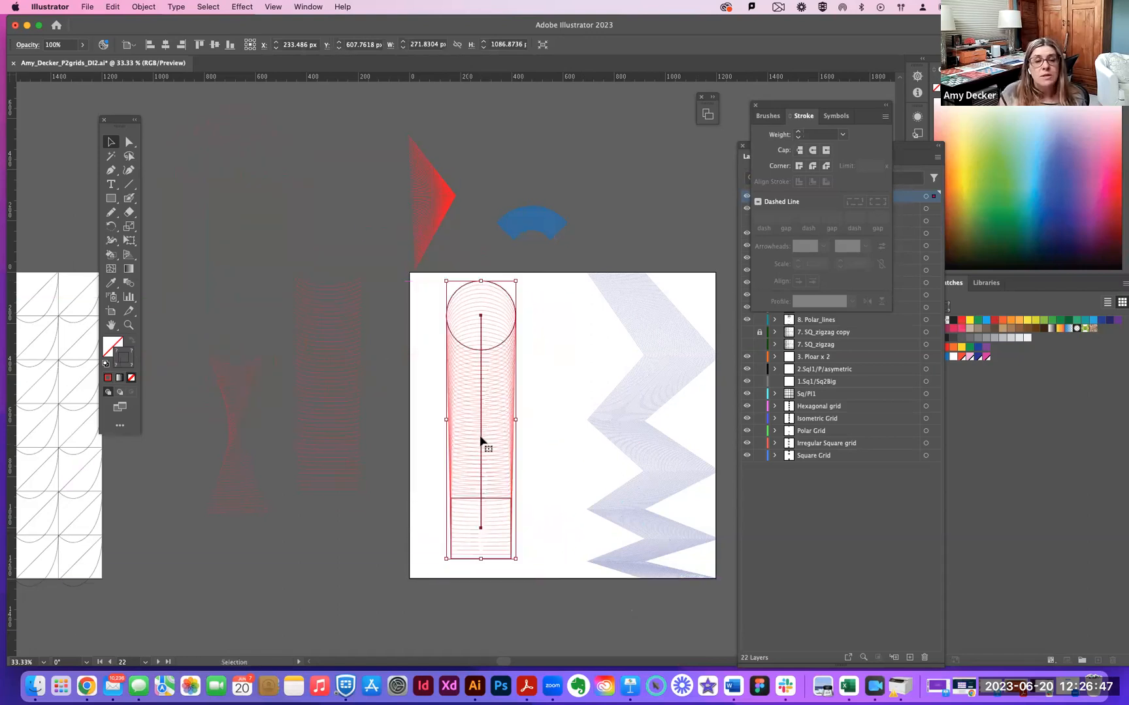
pyautogui.moveTo(539, 233)
pyautogui.mouseDown()
pyautogui.moveTo(556, 321)
pyautogui.moveTo(543, 226)
pyautogui.mouseUp()
pyautogui.click(581, 355)
pyautogui.moveTo(501, 349)
pyautogui.mouseDown()
pyautogui.moveTo(518, 341)
pyautogui.moveTo(507, 353)
pyautogui.mouseUp()
pyautogui.click(560, 336)
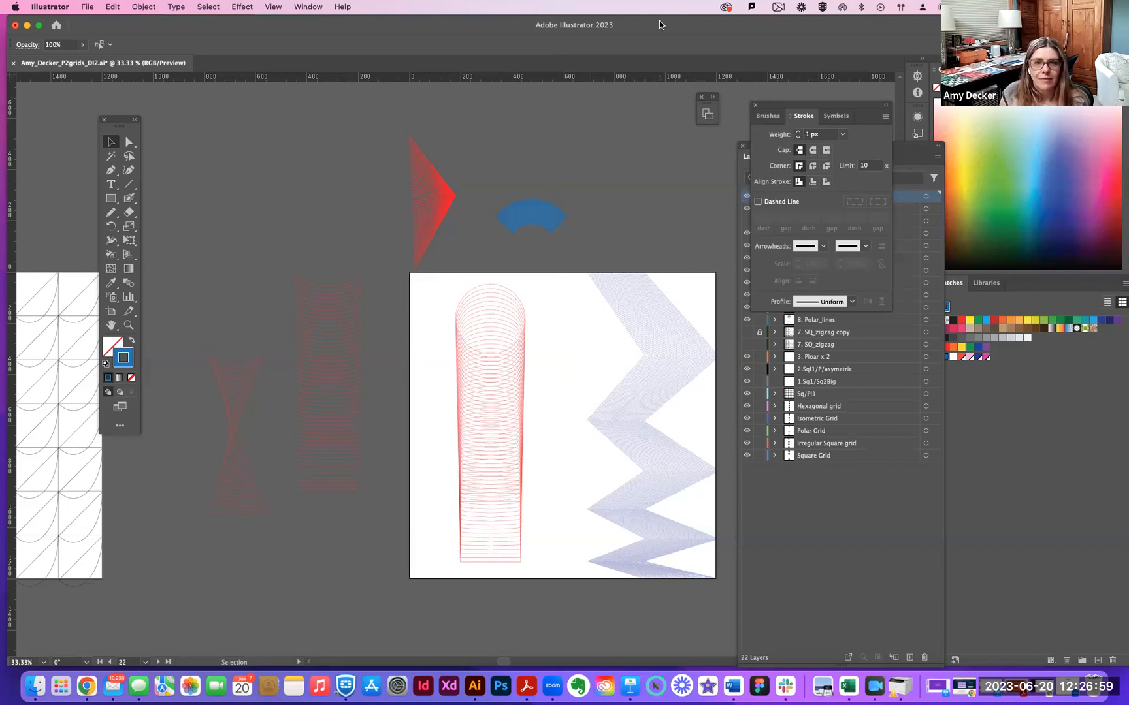
# Switch to Creative Cloud, dismiss the Adobe Express promotion to view the installed apps, and return to Illustrator.
pyautogui.click(726, 8)
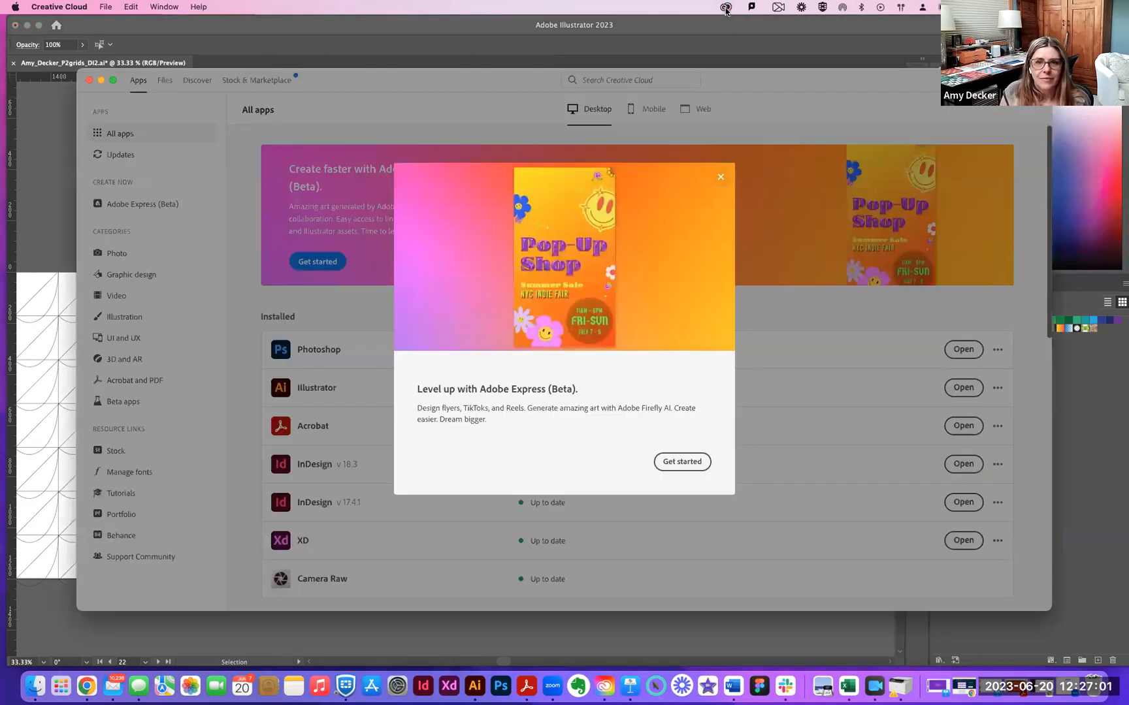
pyautogui.click(721, 177)
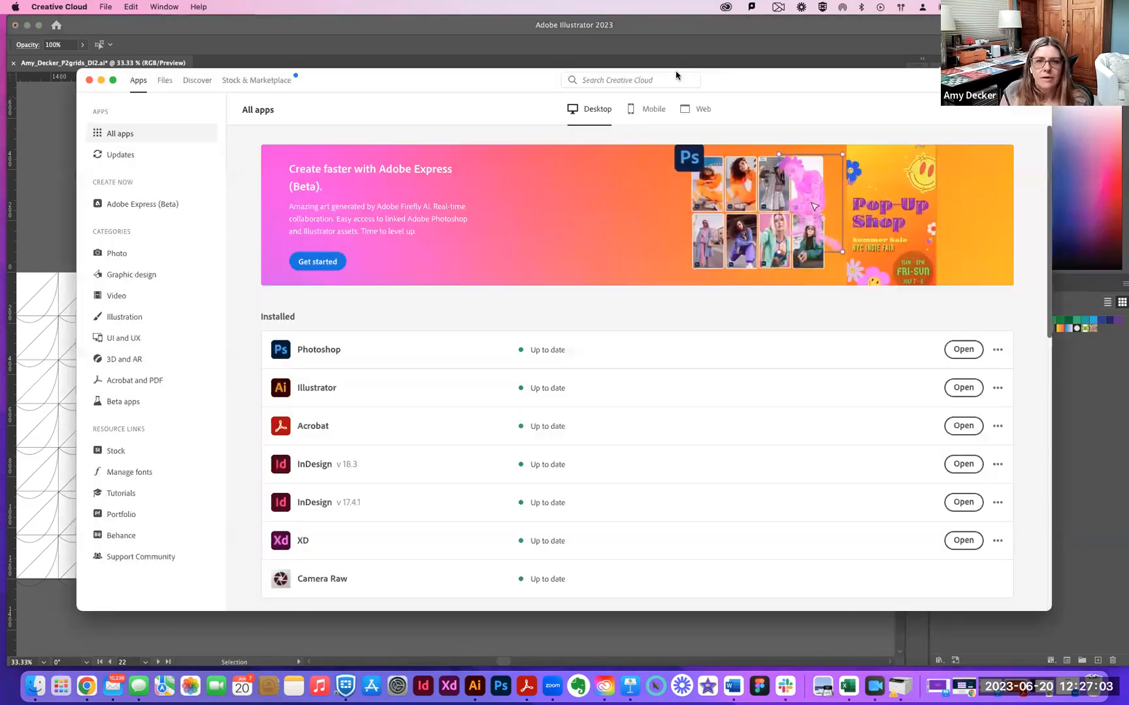
pyautogui.click(207, 25)
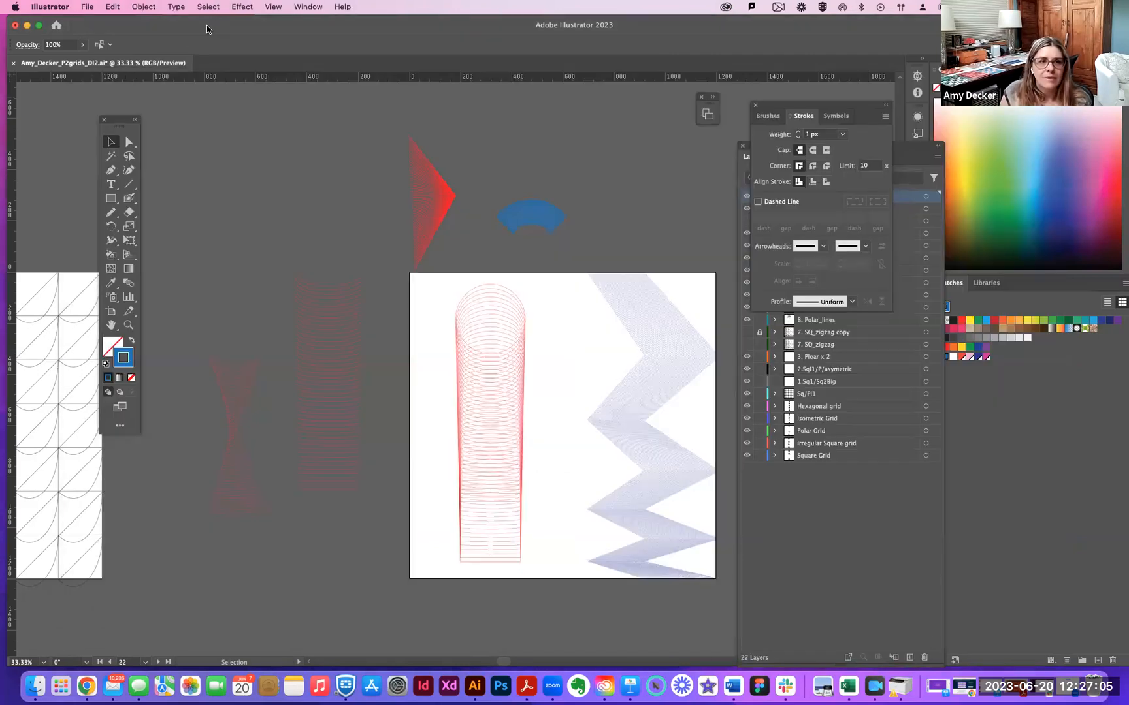